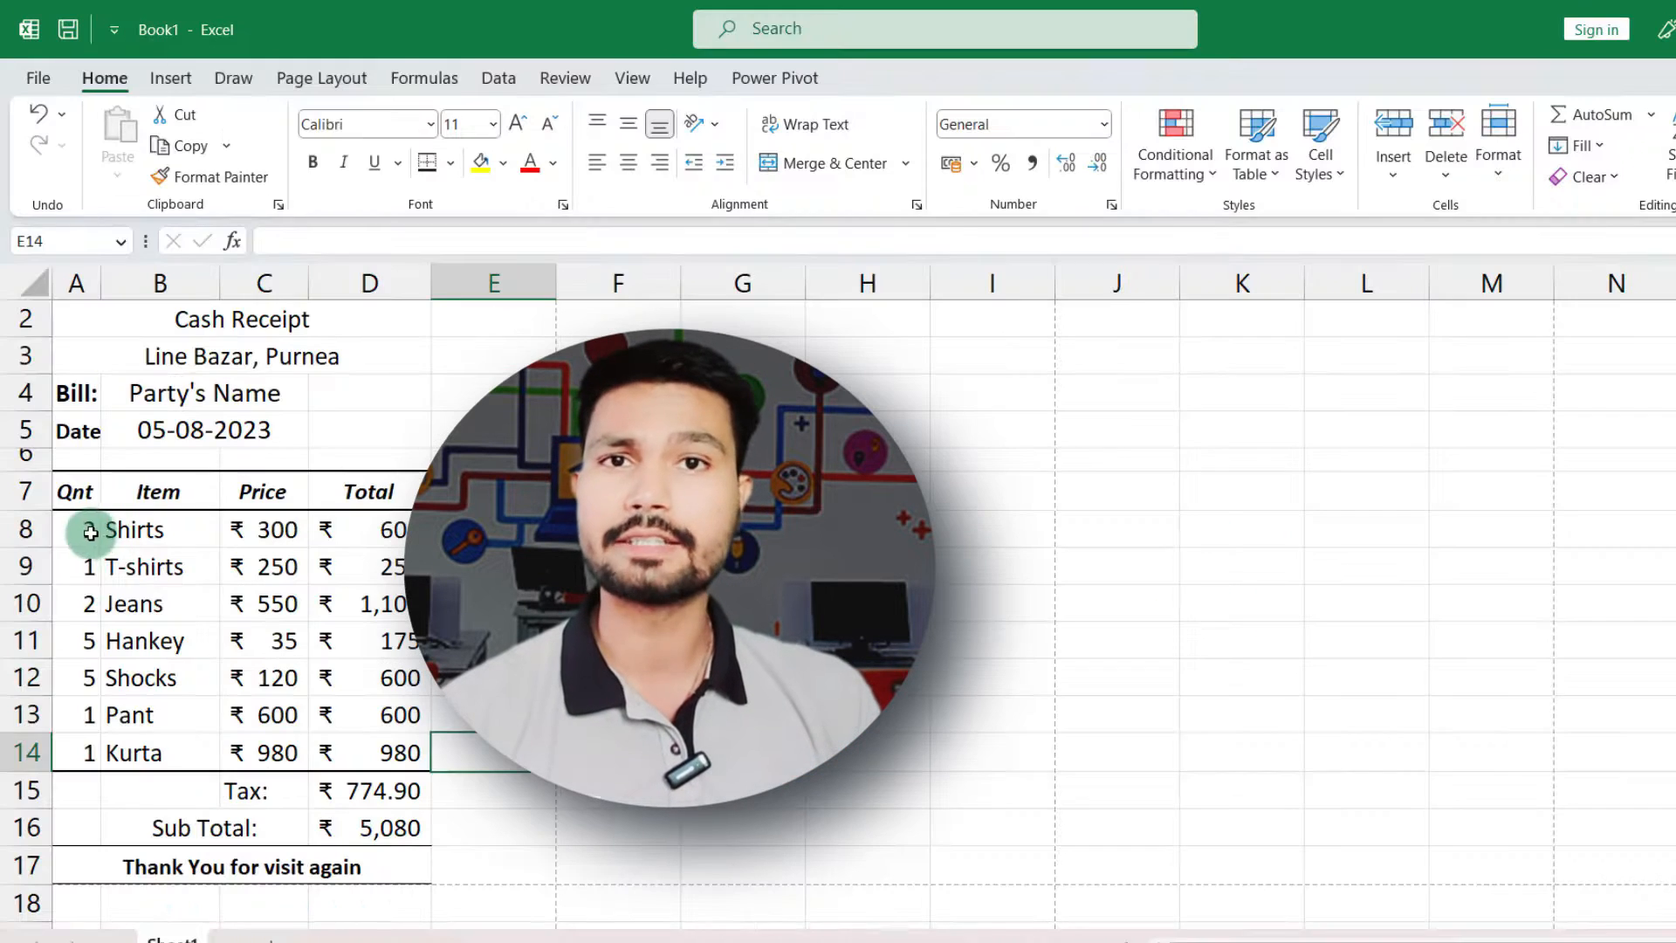
# Set the T-shirts row's quantity to 2 and its price to 248
pyautogui.click(77, 566)
pyautogui.write('2')
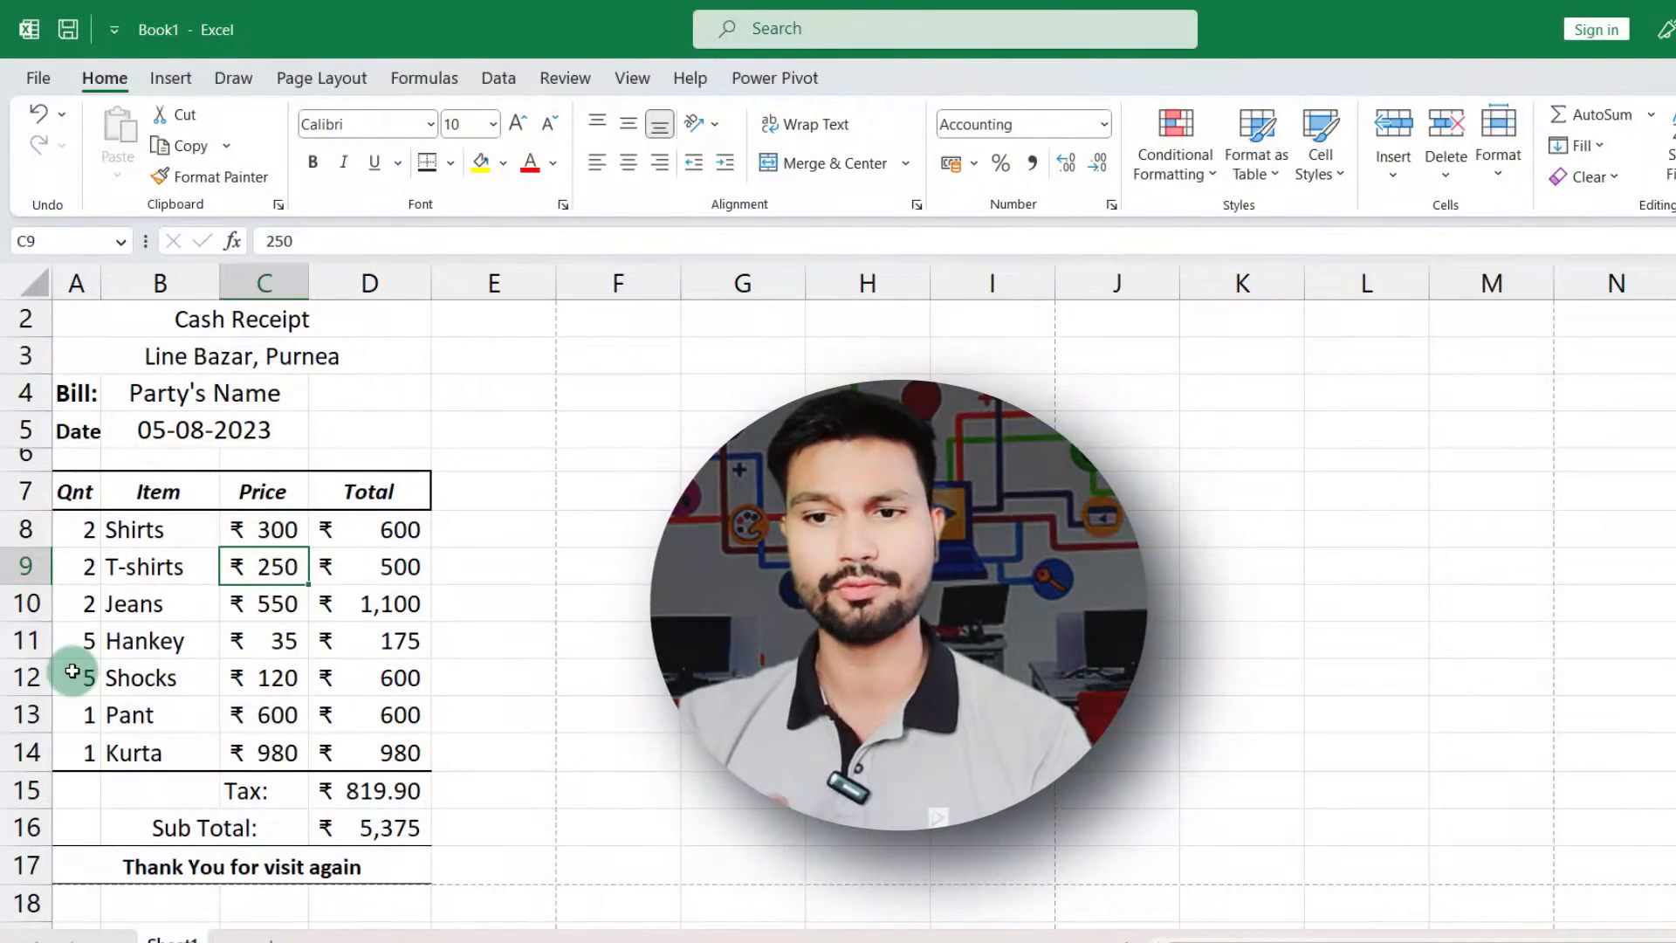
pyautogui.write('248')
pyautogui.press('Tab')
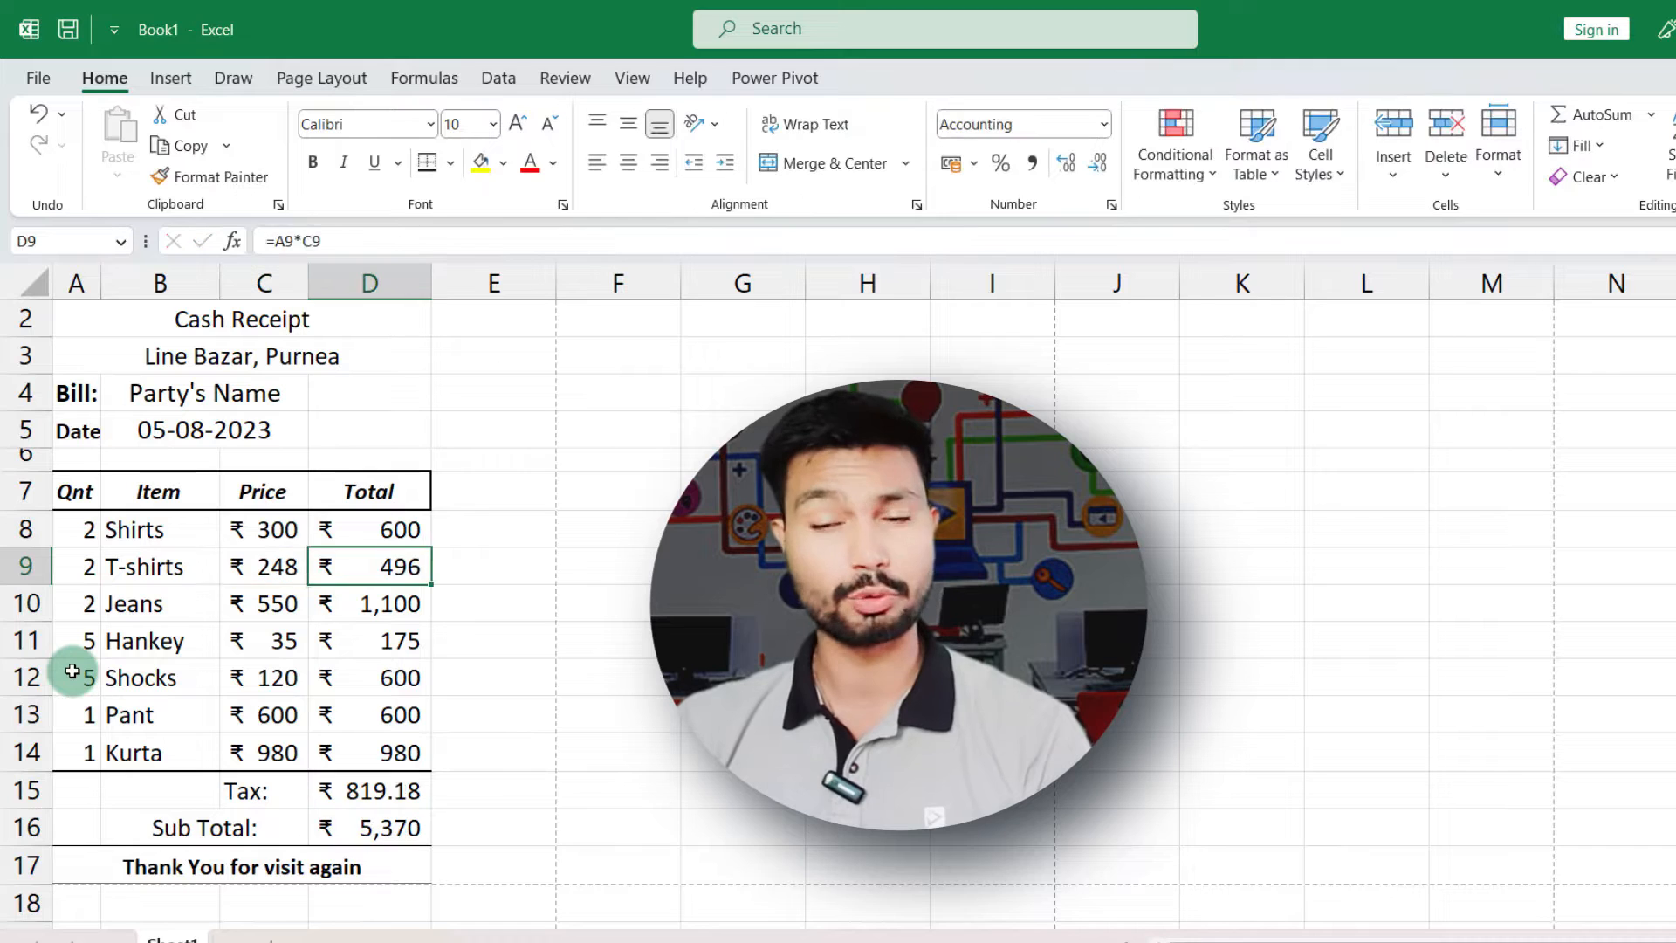
# Set the Kurta price to 550 and the Shocks quantity to 2
pyautogui.press('Down')
pyautogui.press('Down')
pyautogui.press('Down')
pyautogui.press('Down')
pyautogui.press('Down')
pyautogui.press('Left')
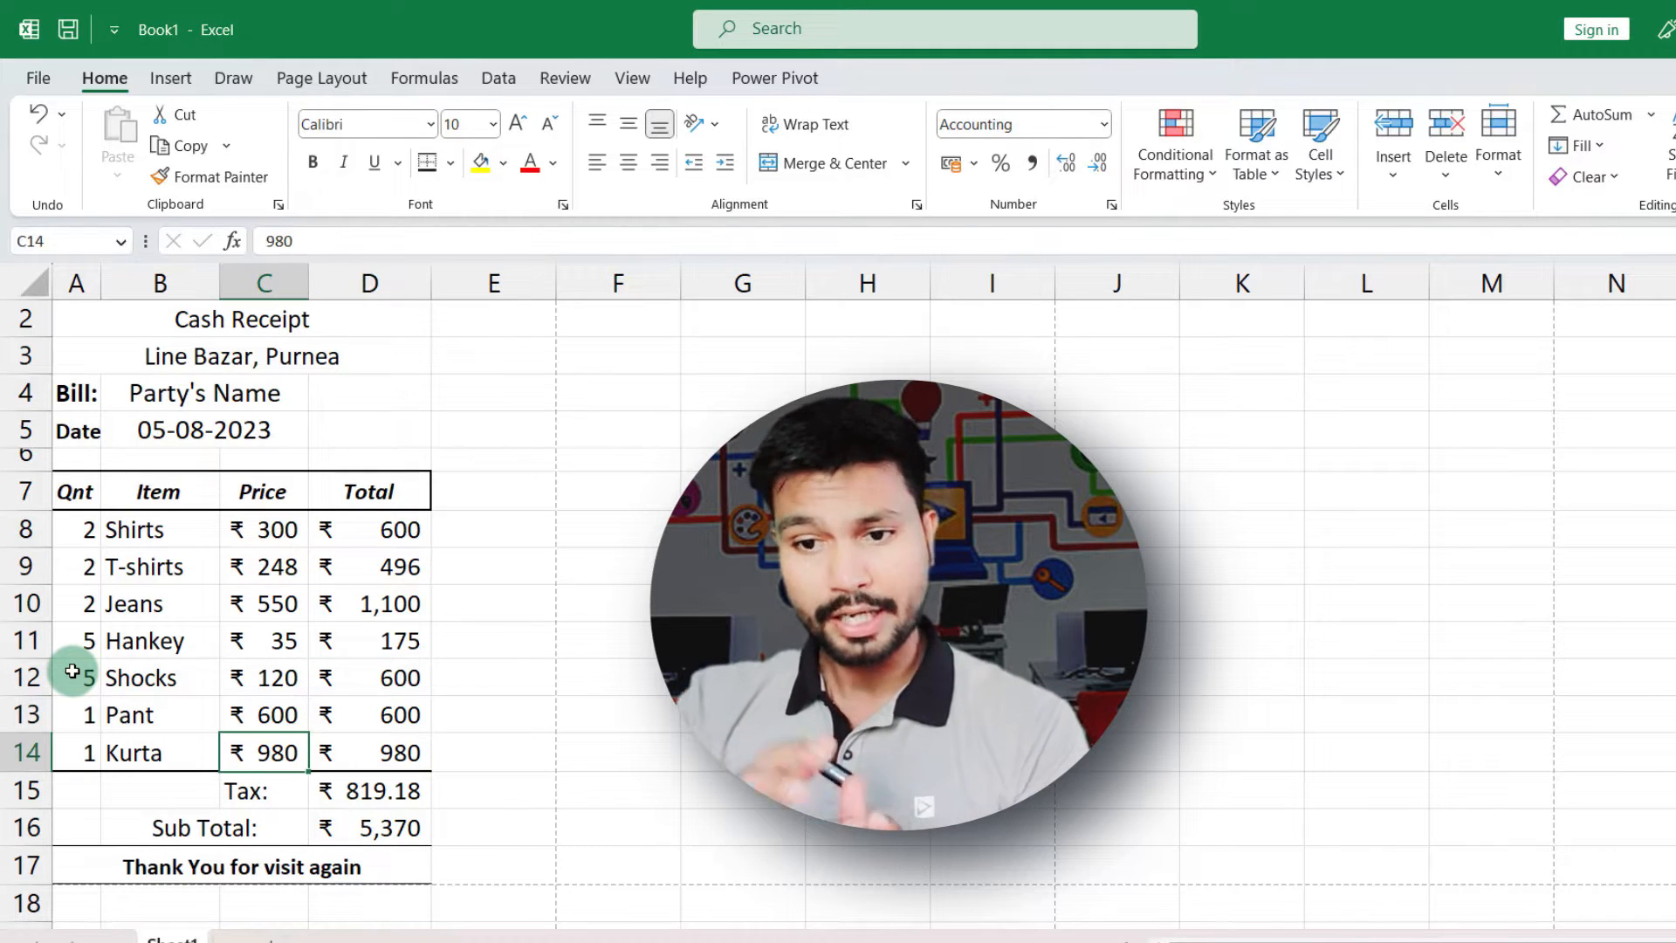
pyautogui.write('550')
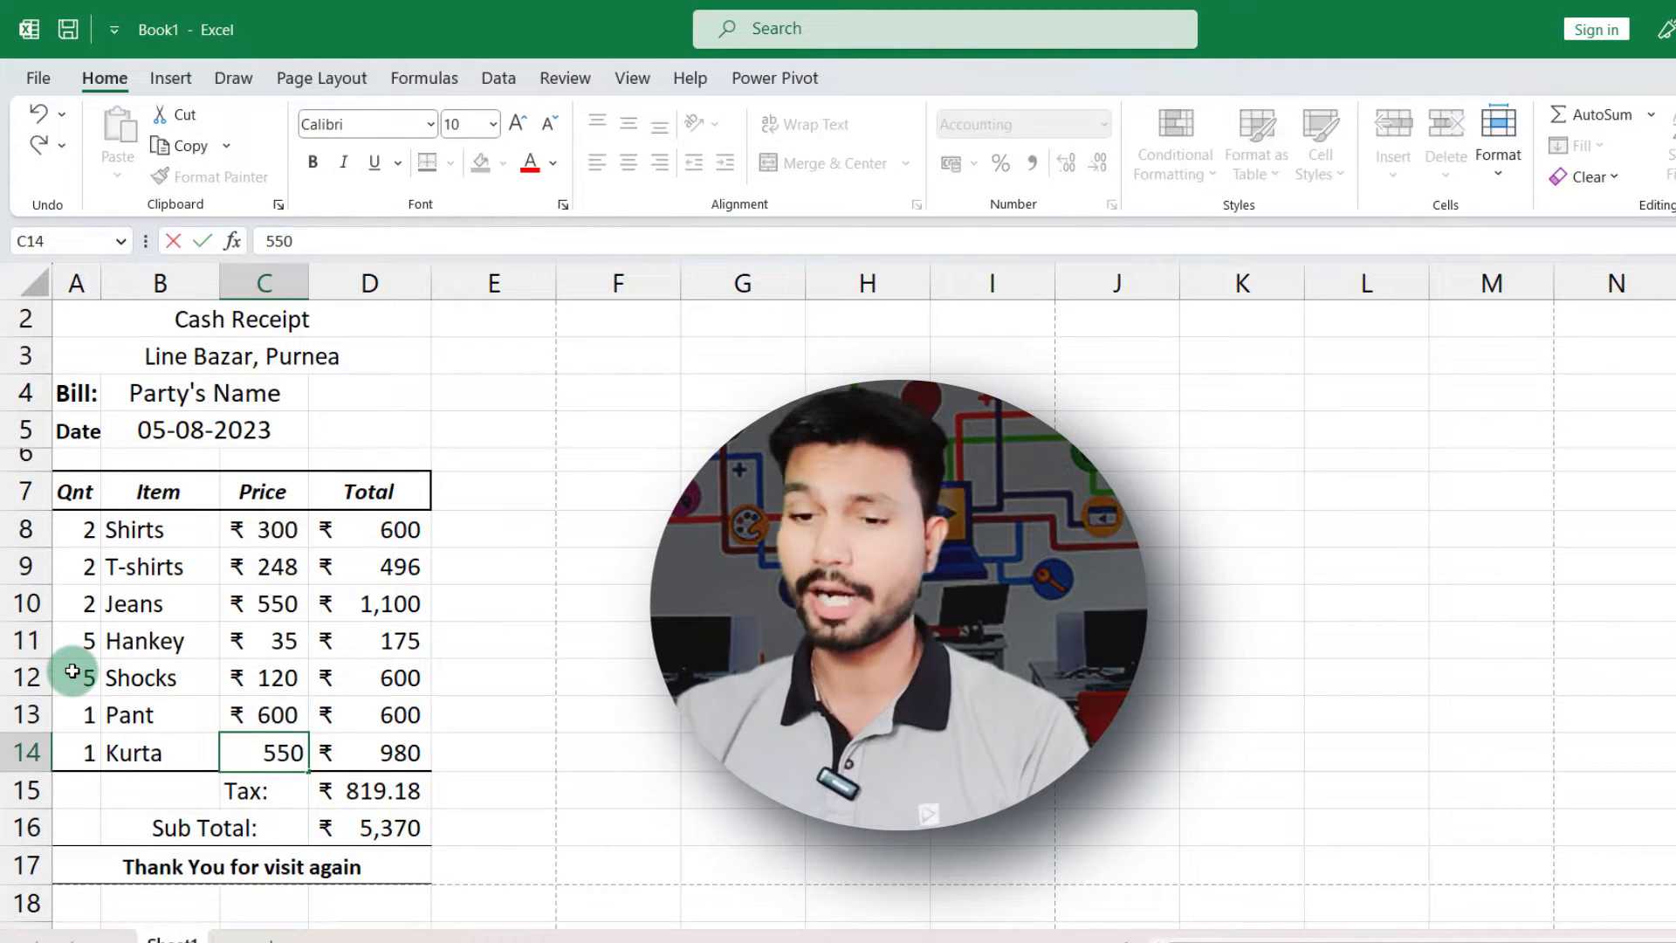
pyautogui.press('Left')
pyautogui.click(72, 671)
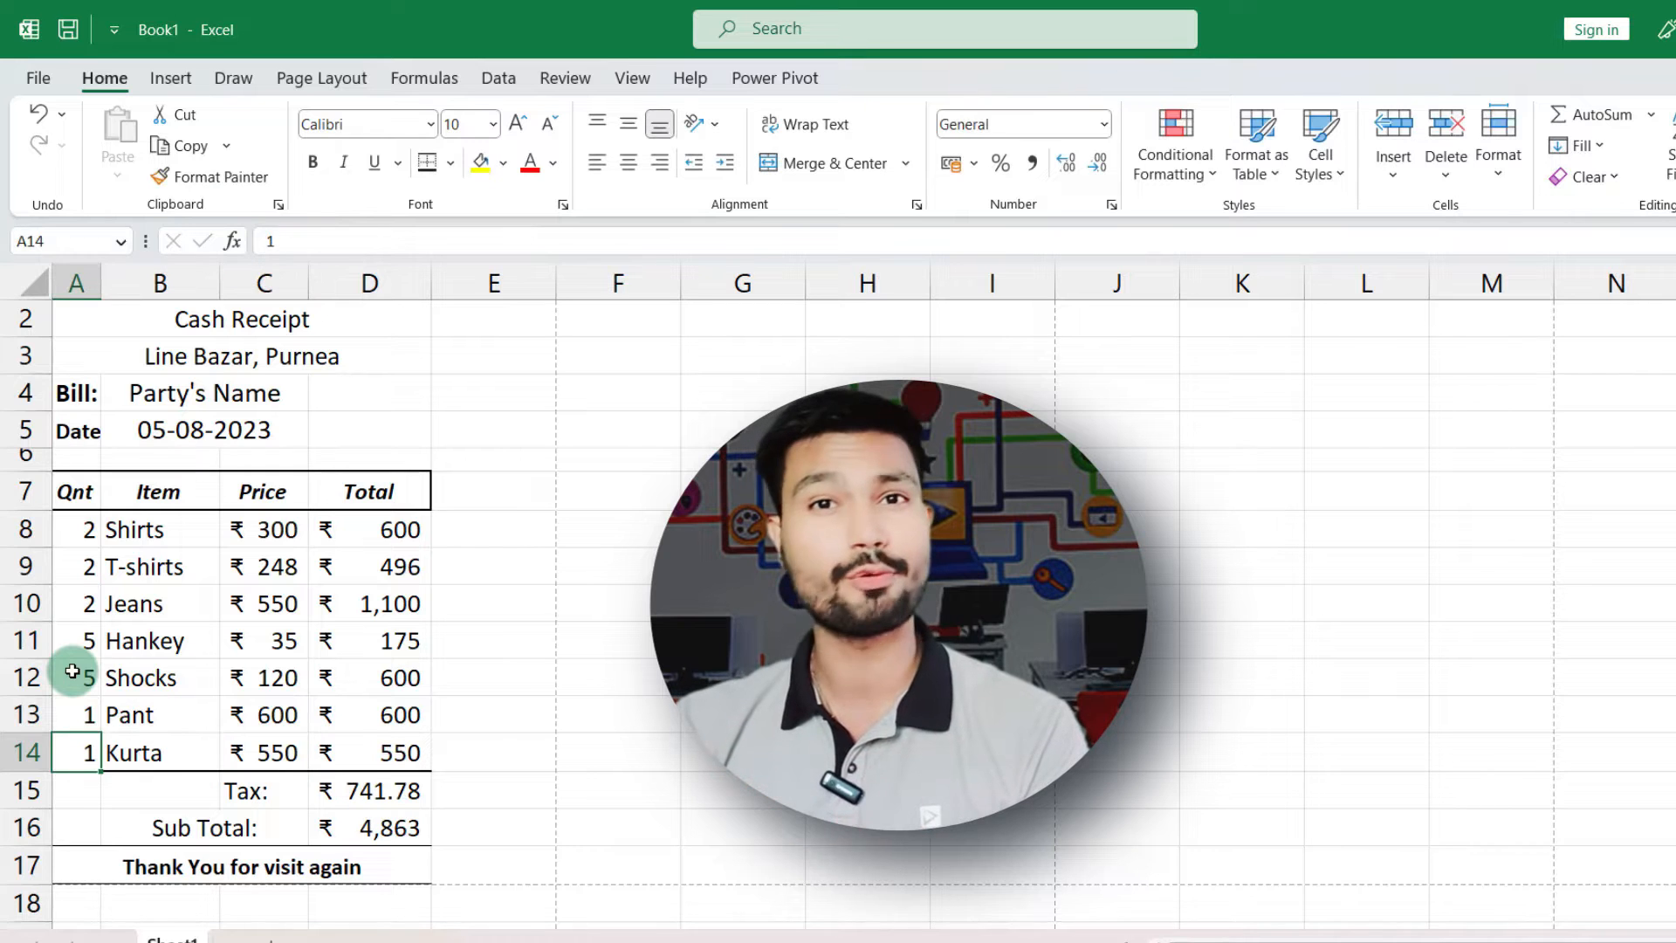
# Show the print preview of the cash receipt and open the choice of printers
pyautogui.click(38, 113)
pyautogui.click(39, 78)
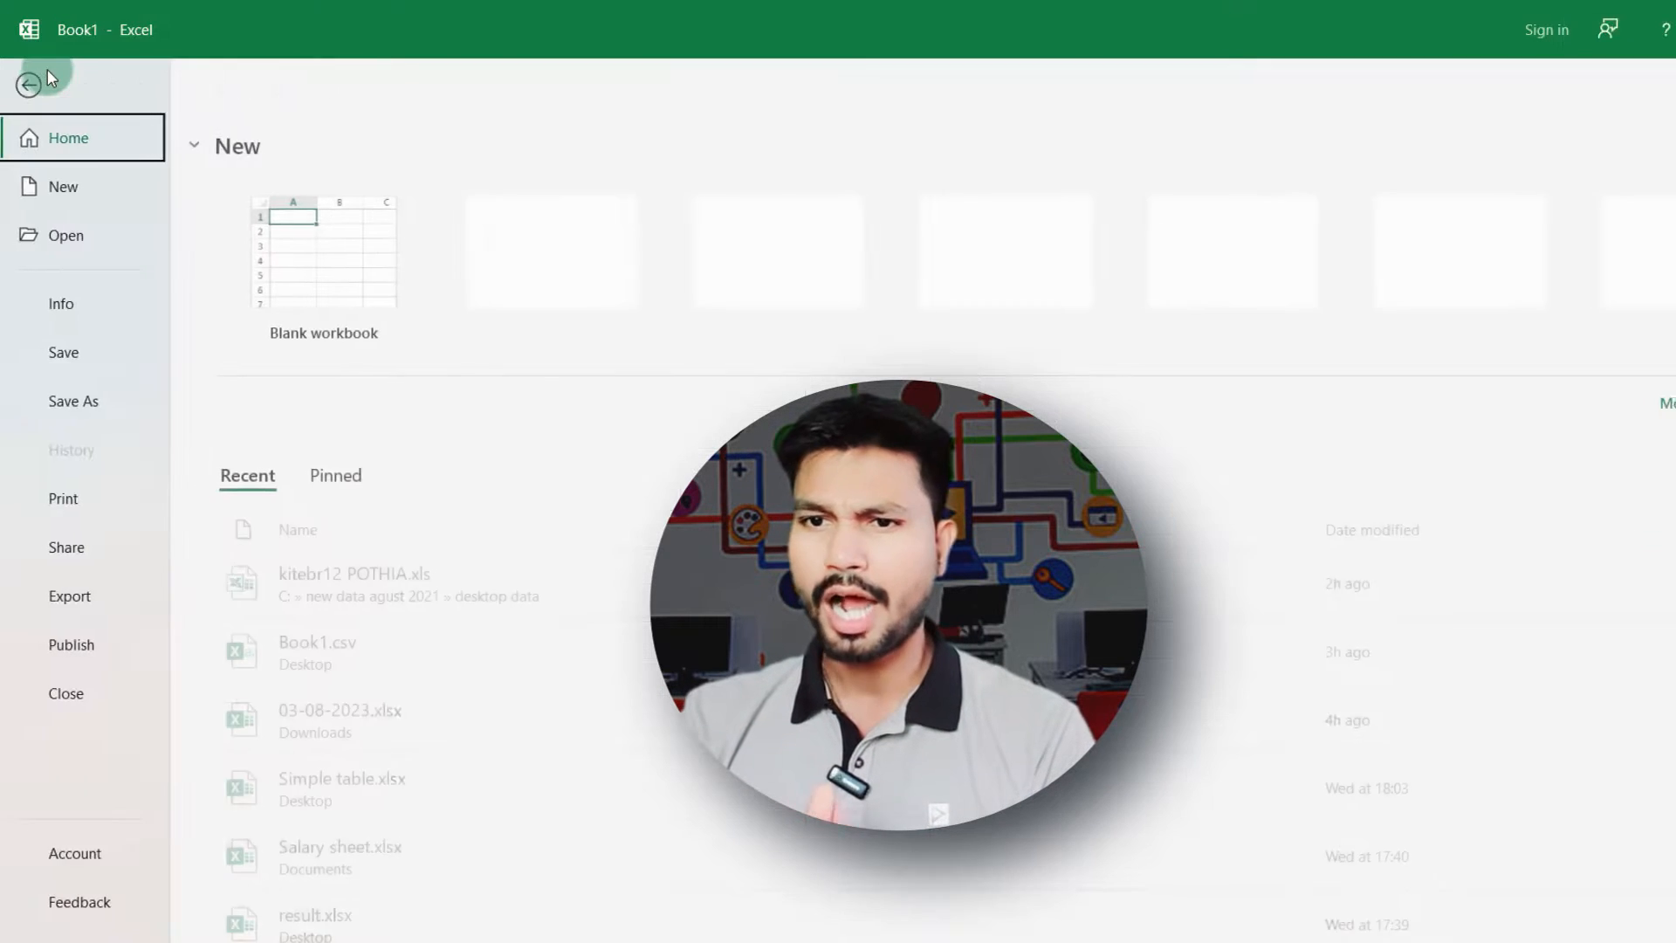
pyautogui.click(73, 515)
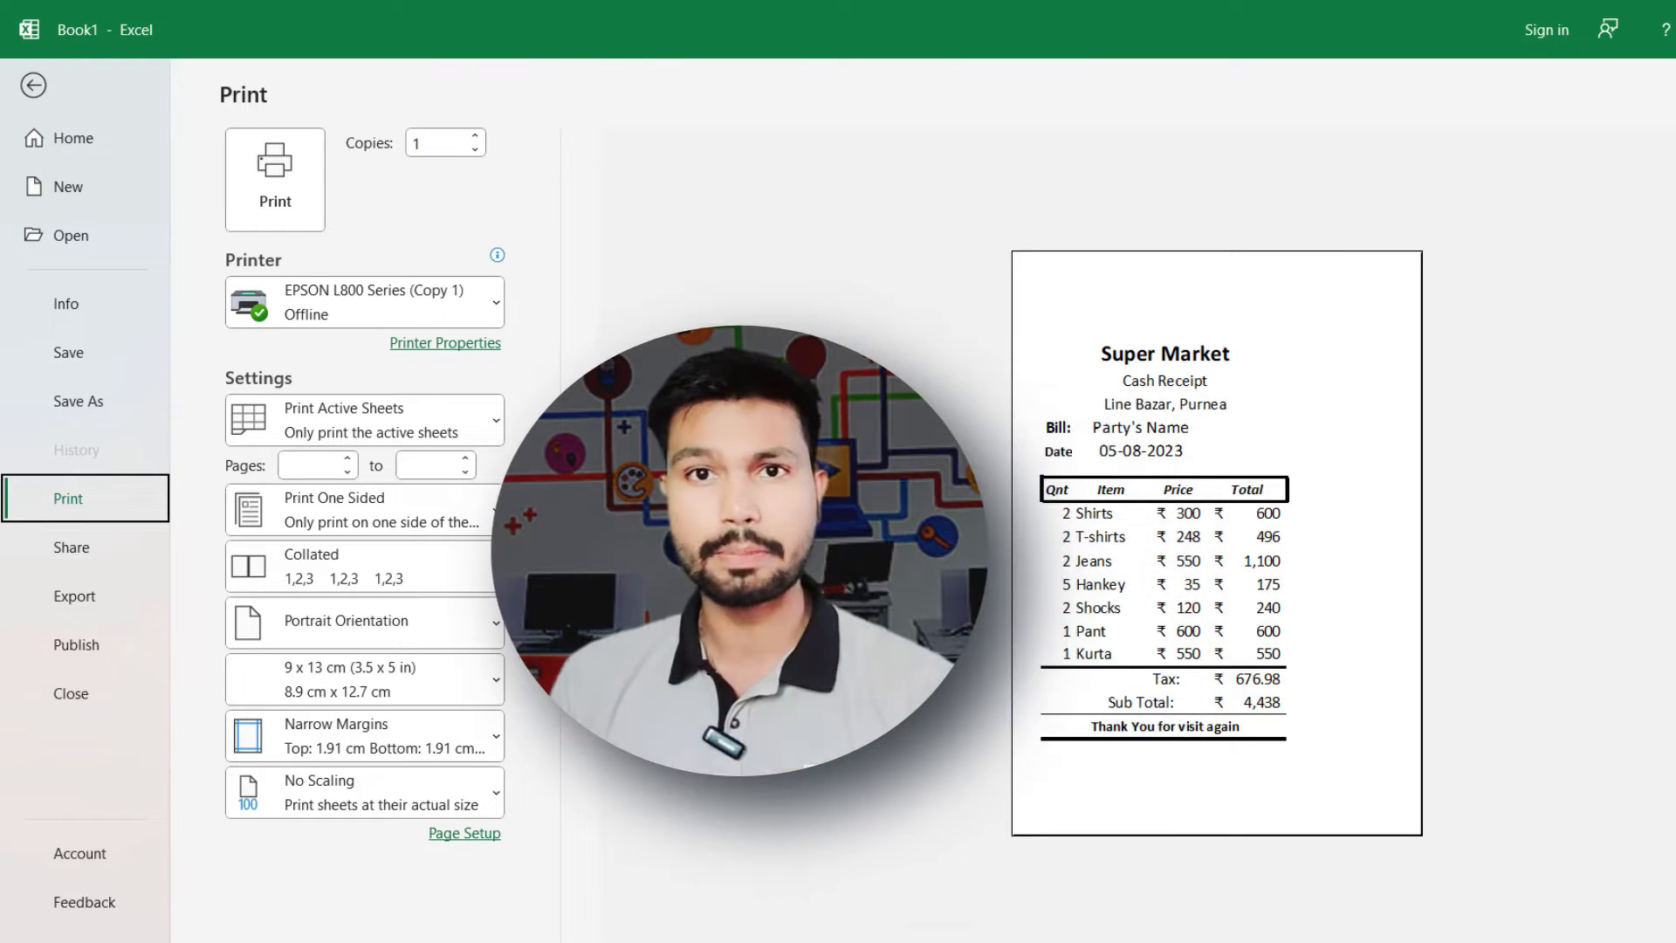
pyautogui.click(476, 308)
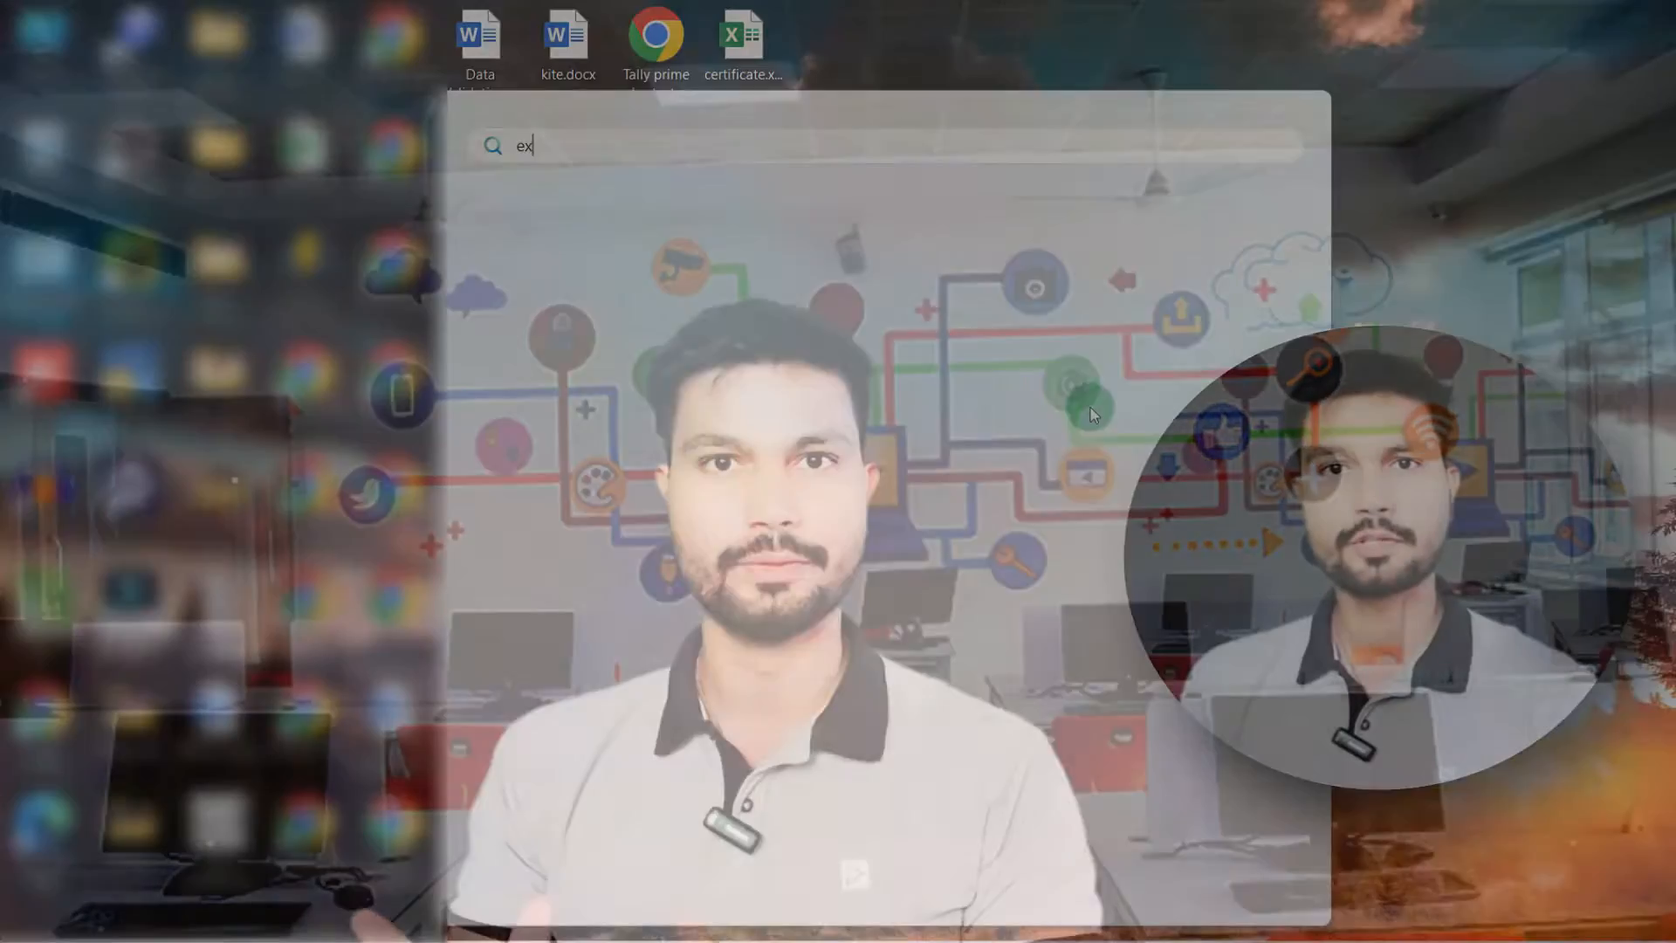
# Find and launch Excel, and create a blank workbook
pyautogui.write('xce')
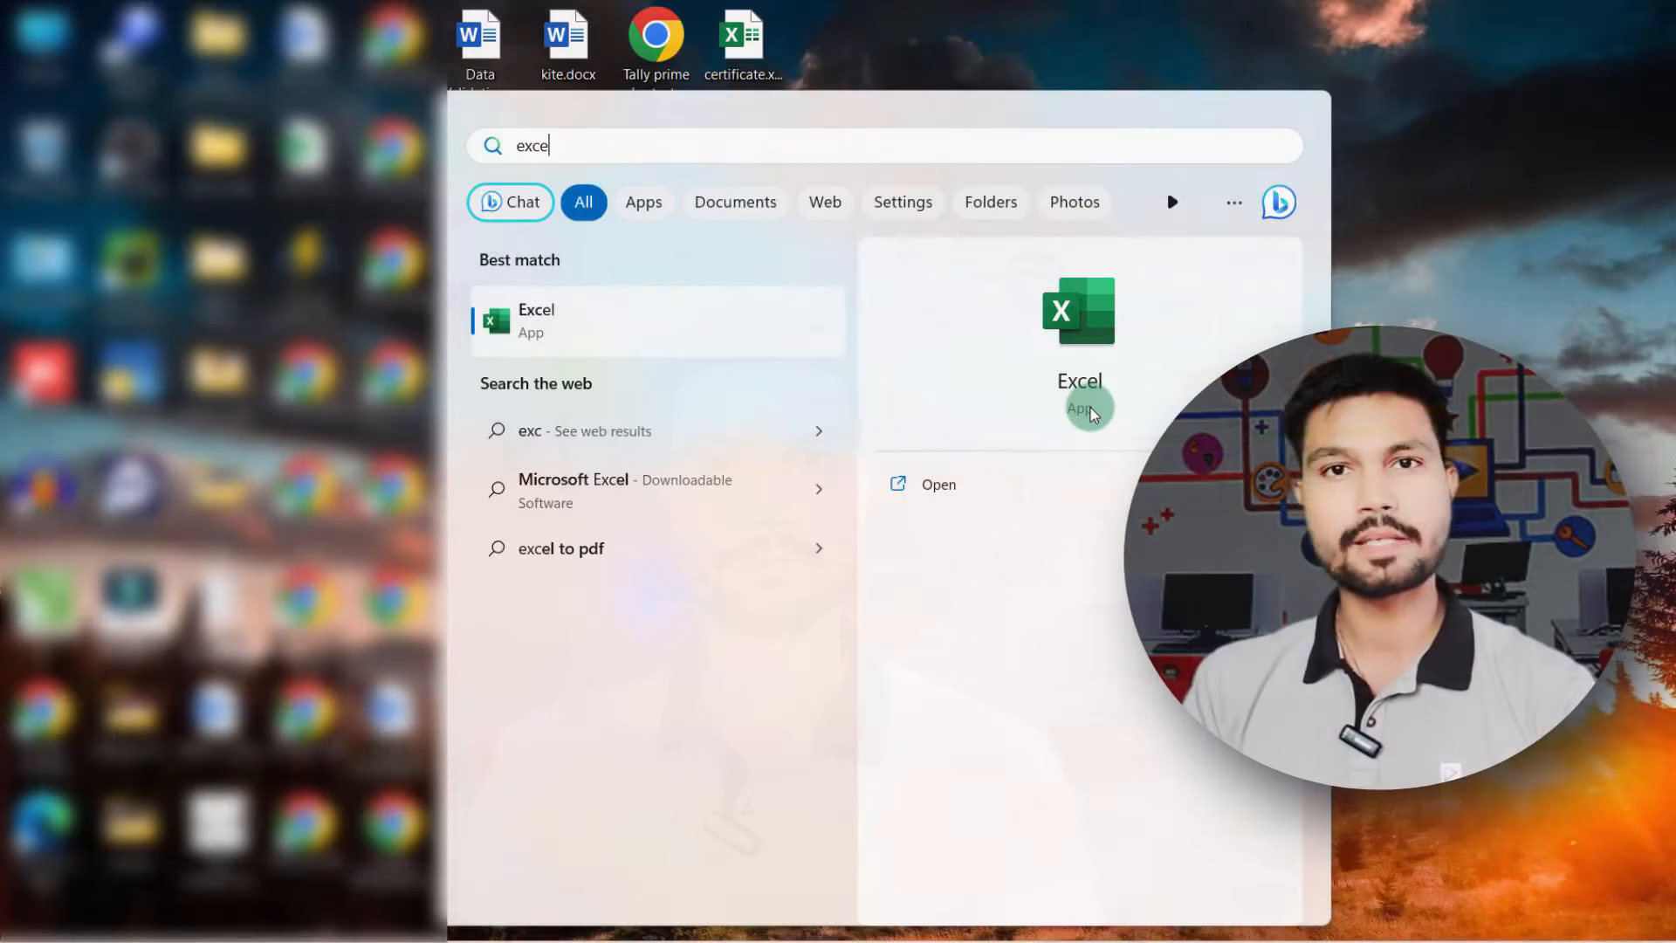
pyautogui.write('l')
pyautogui.click(1089, 408)
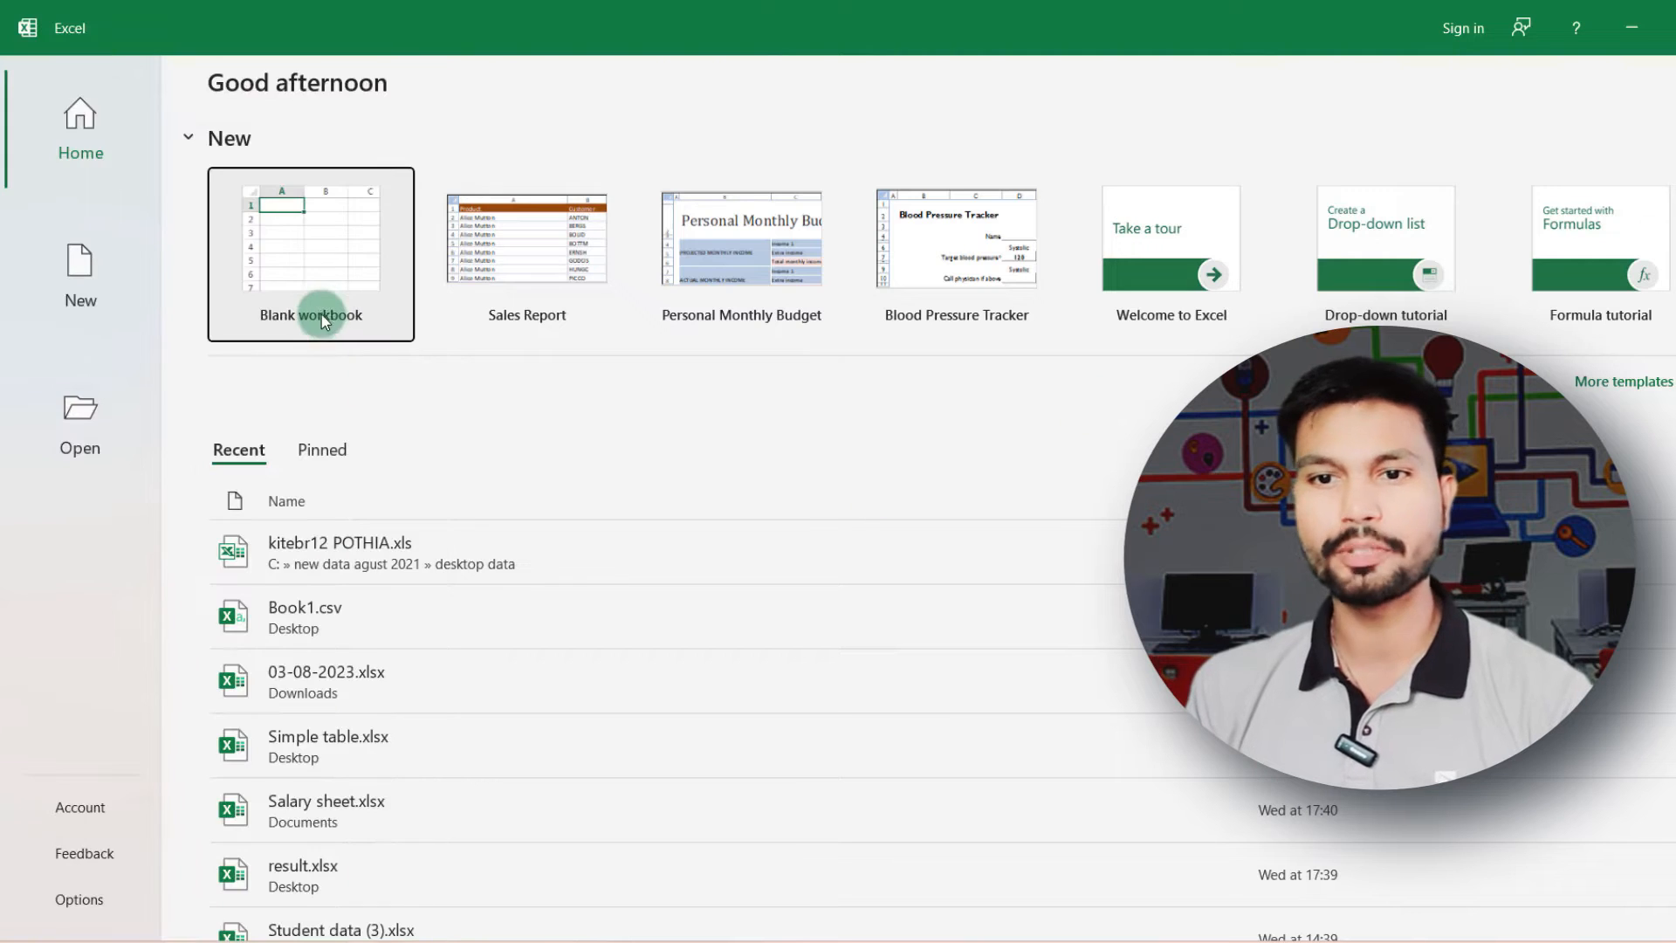
pyautogui.click(314, 292)
pyautogui.click(314, 285)
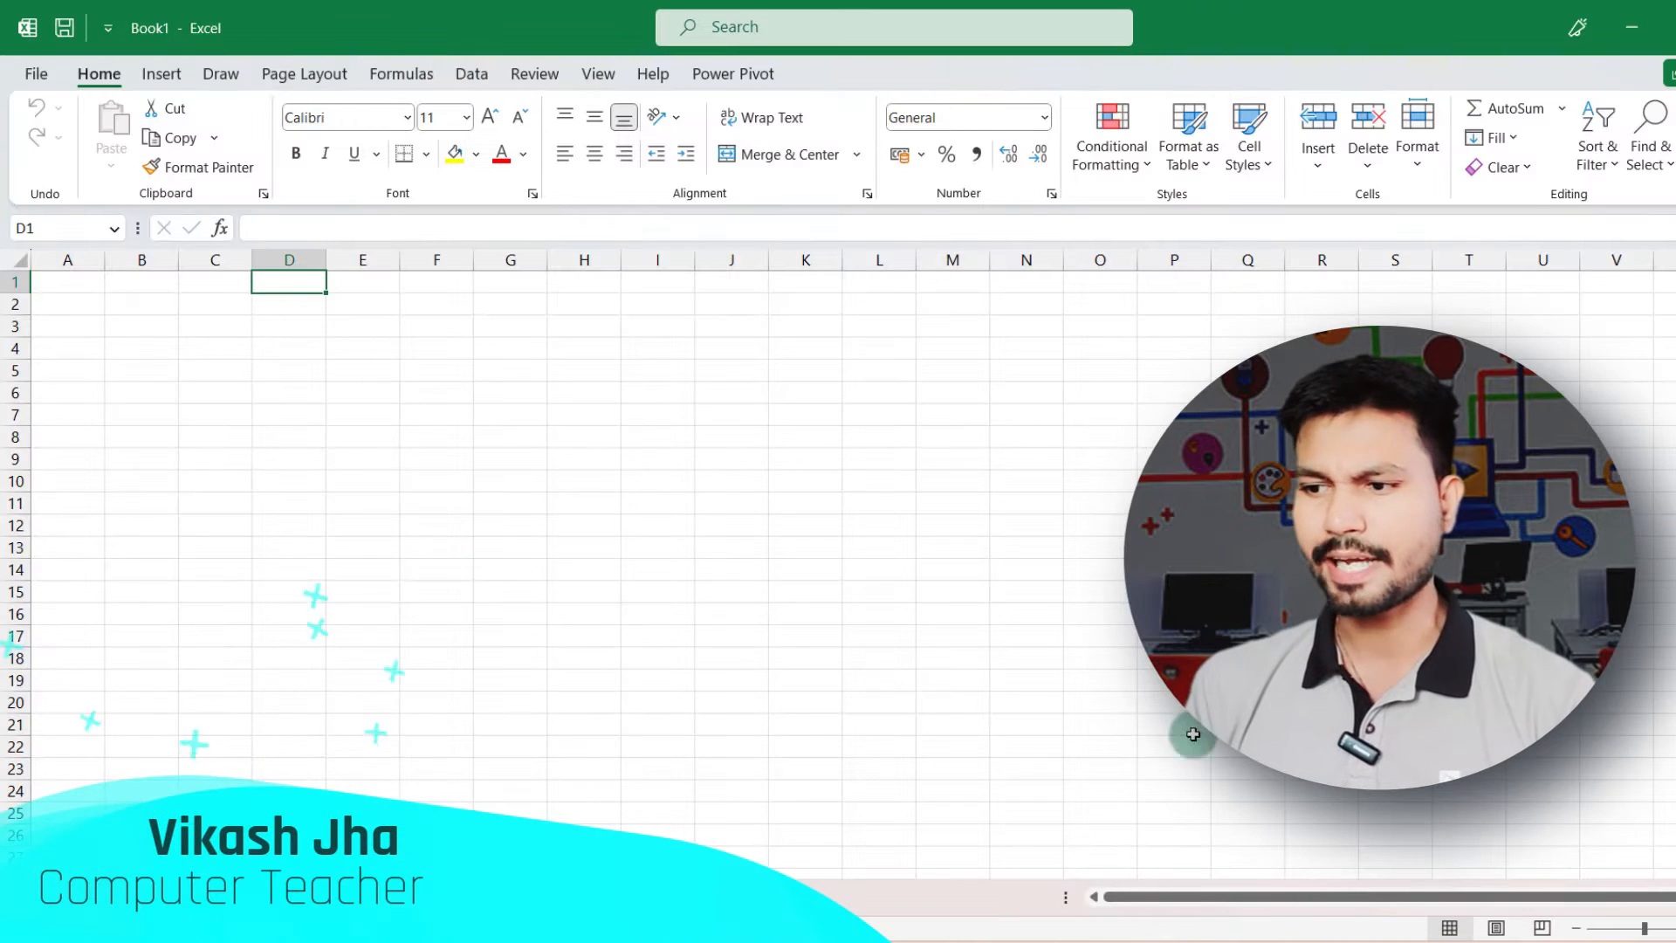
# Set the sheet's paper size to 9 x 13 cm (3.5 x 5 in)
pyautogui.click(1675, 928)
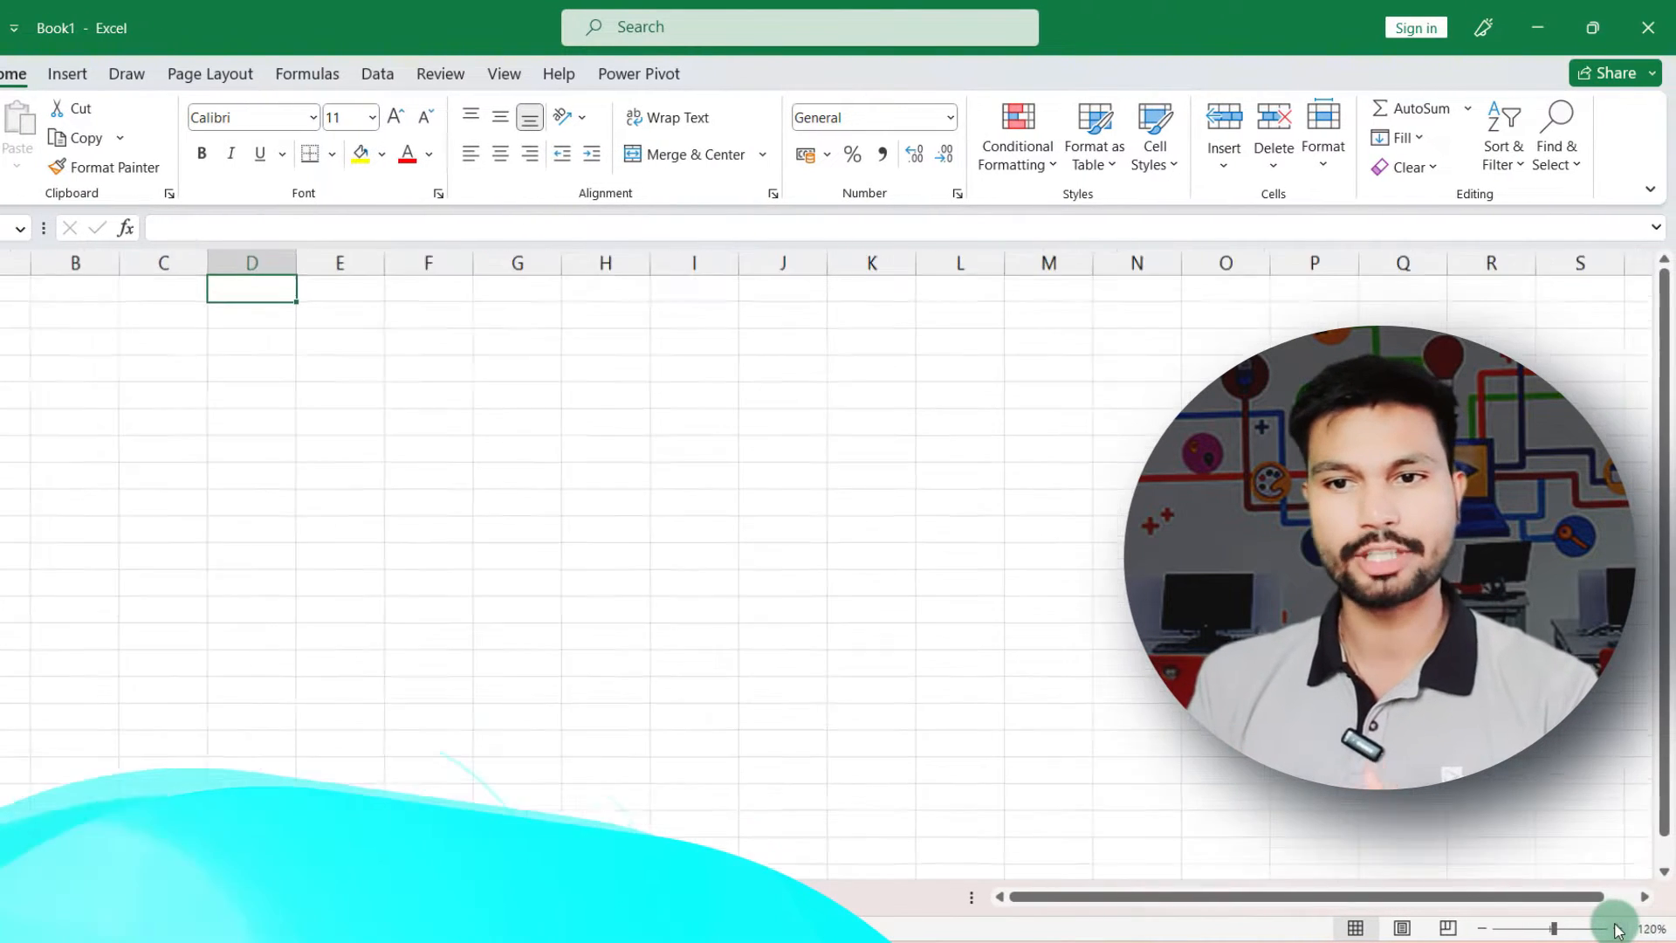
pyautogui.click(1675, 928)
pyautogui.click(1675, 928)
pyautogui.click(1617, 928)
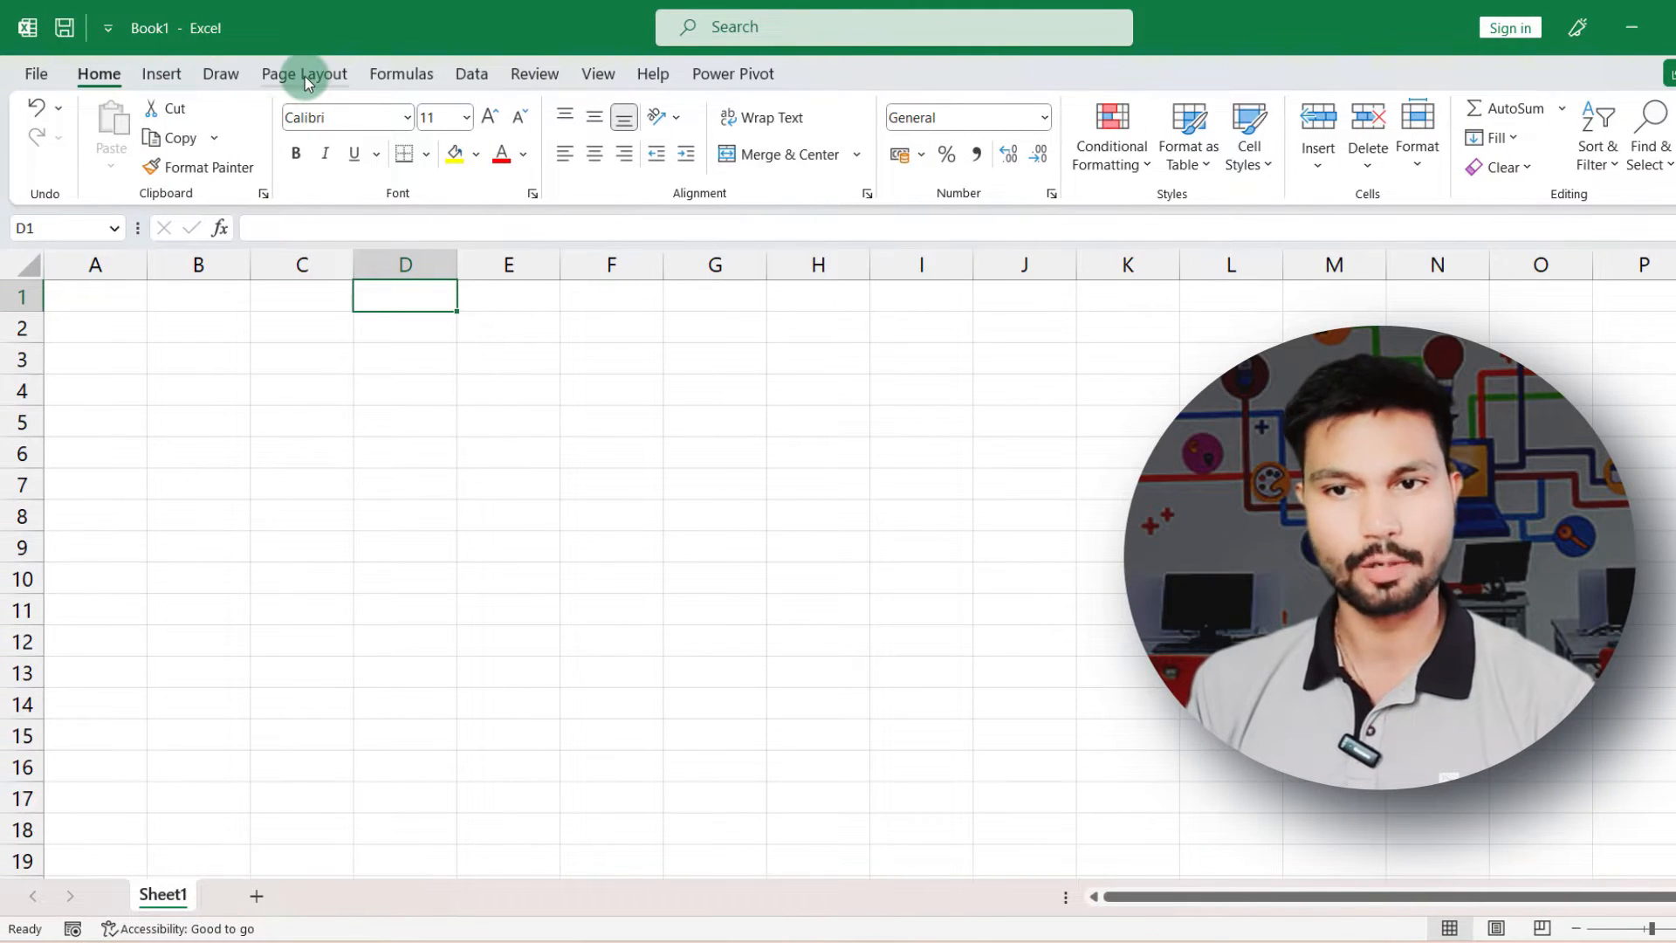
pyautogui.click(304, 75)
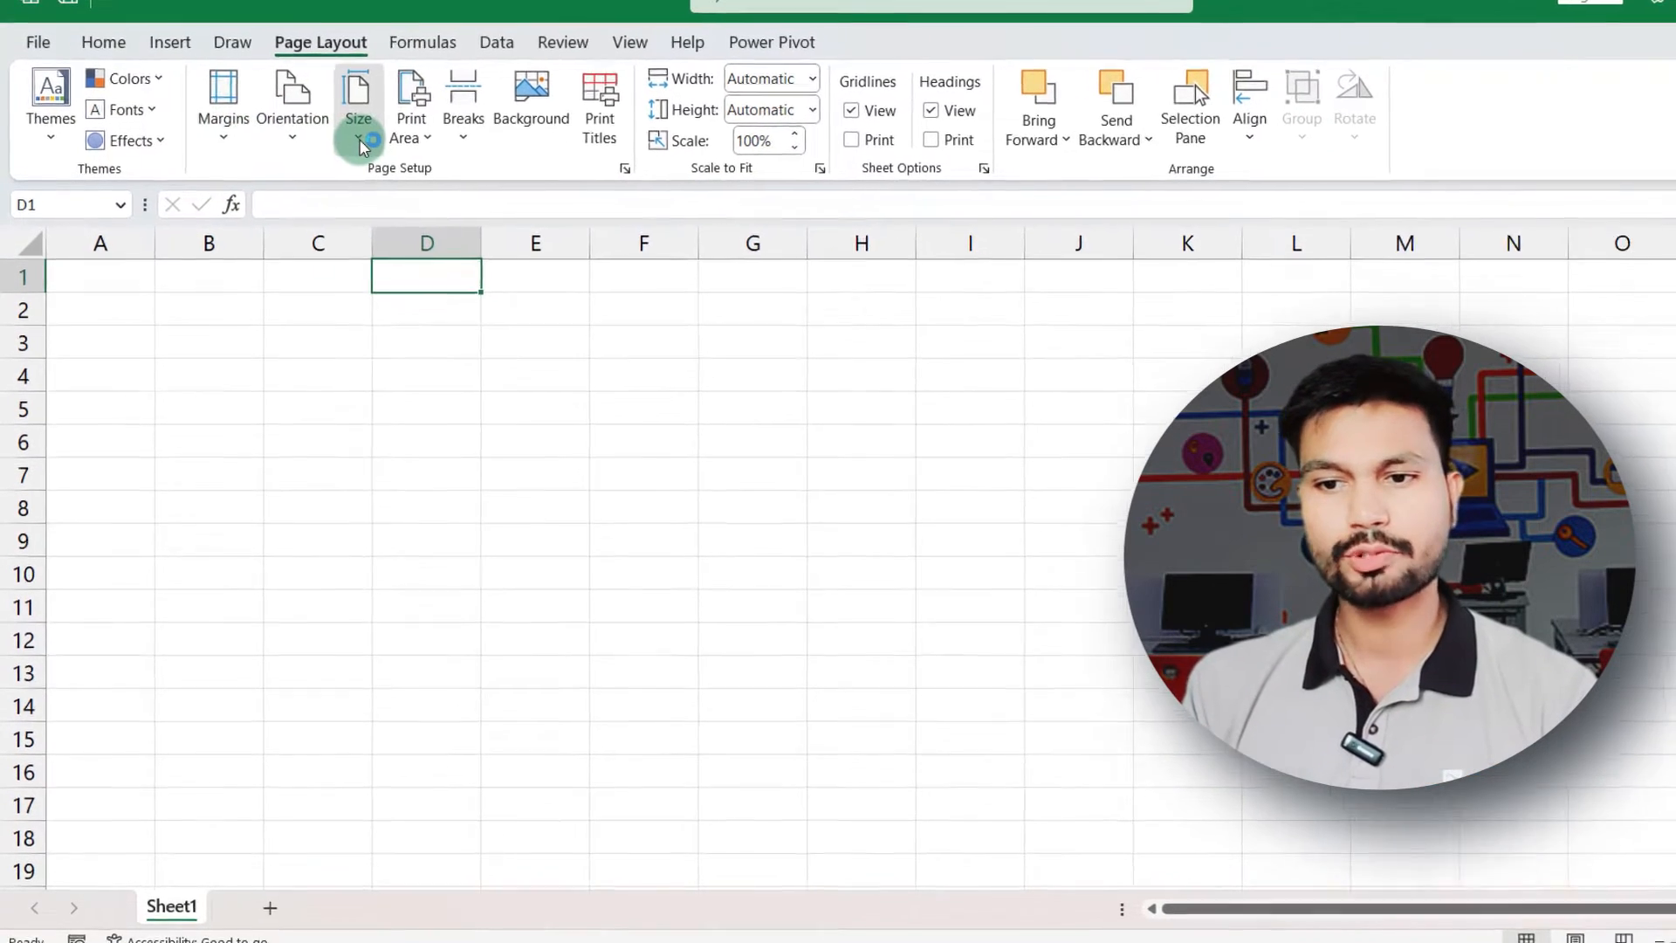
pyautogui.click(362, 142)
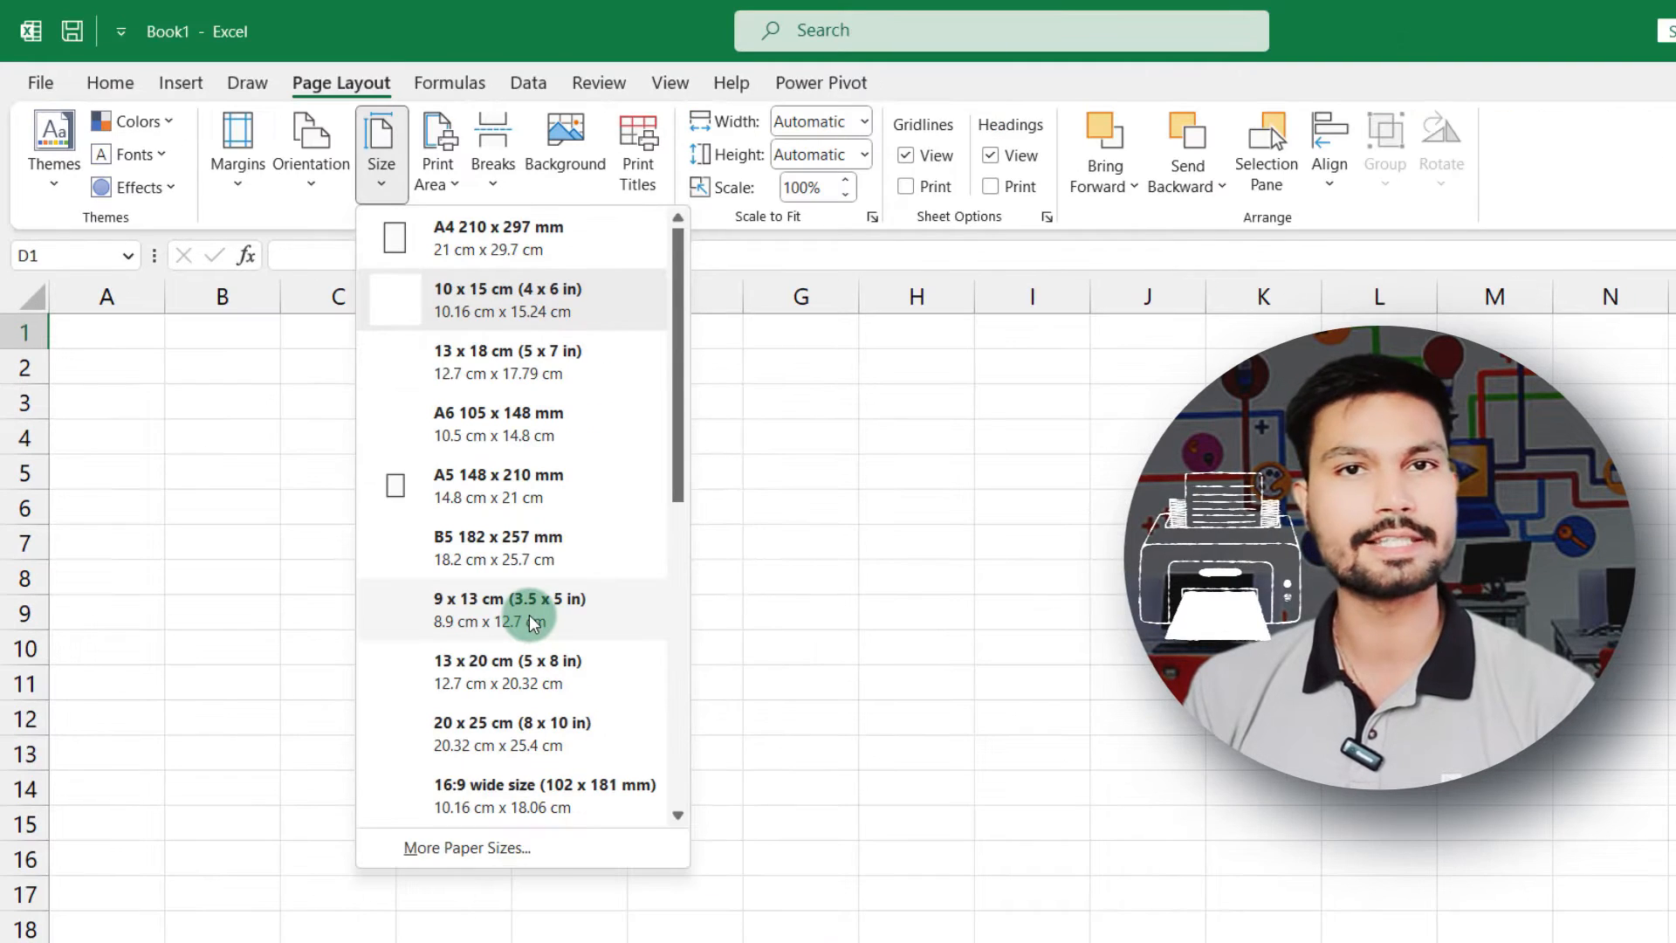
pyautogui.click(533, 622)
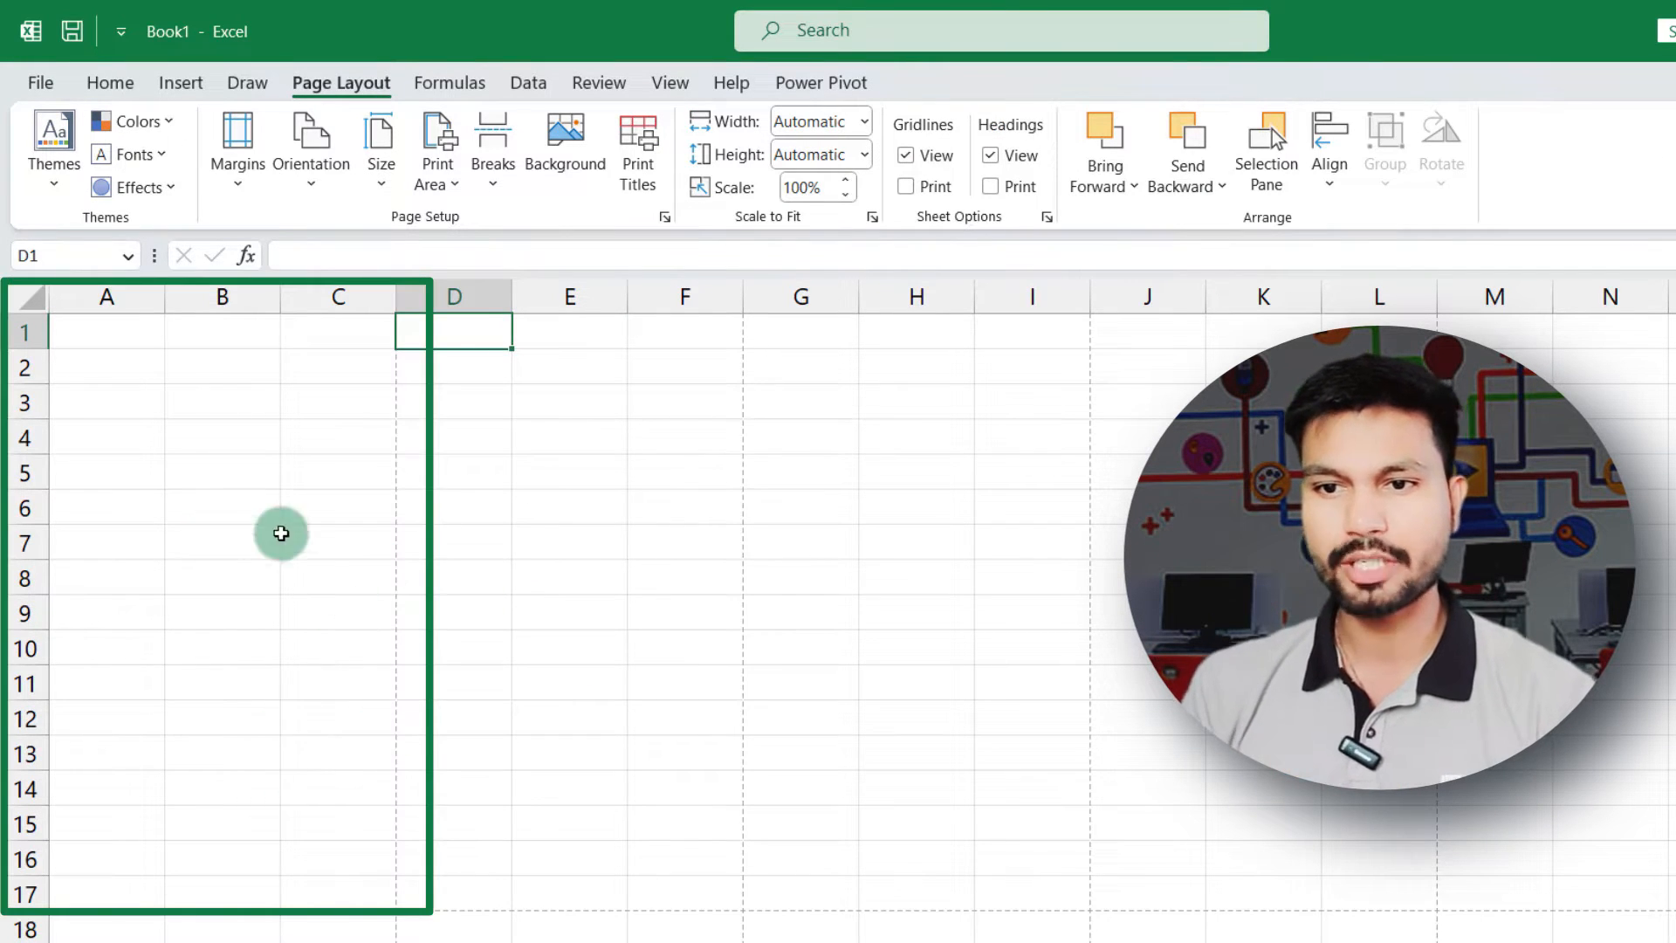
# Narrow columns A, B and C so that columns A to D fit within one page width
pyautogui.click(94, 330)
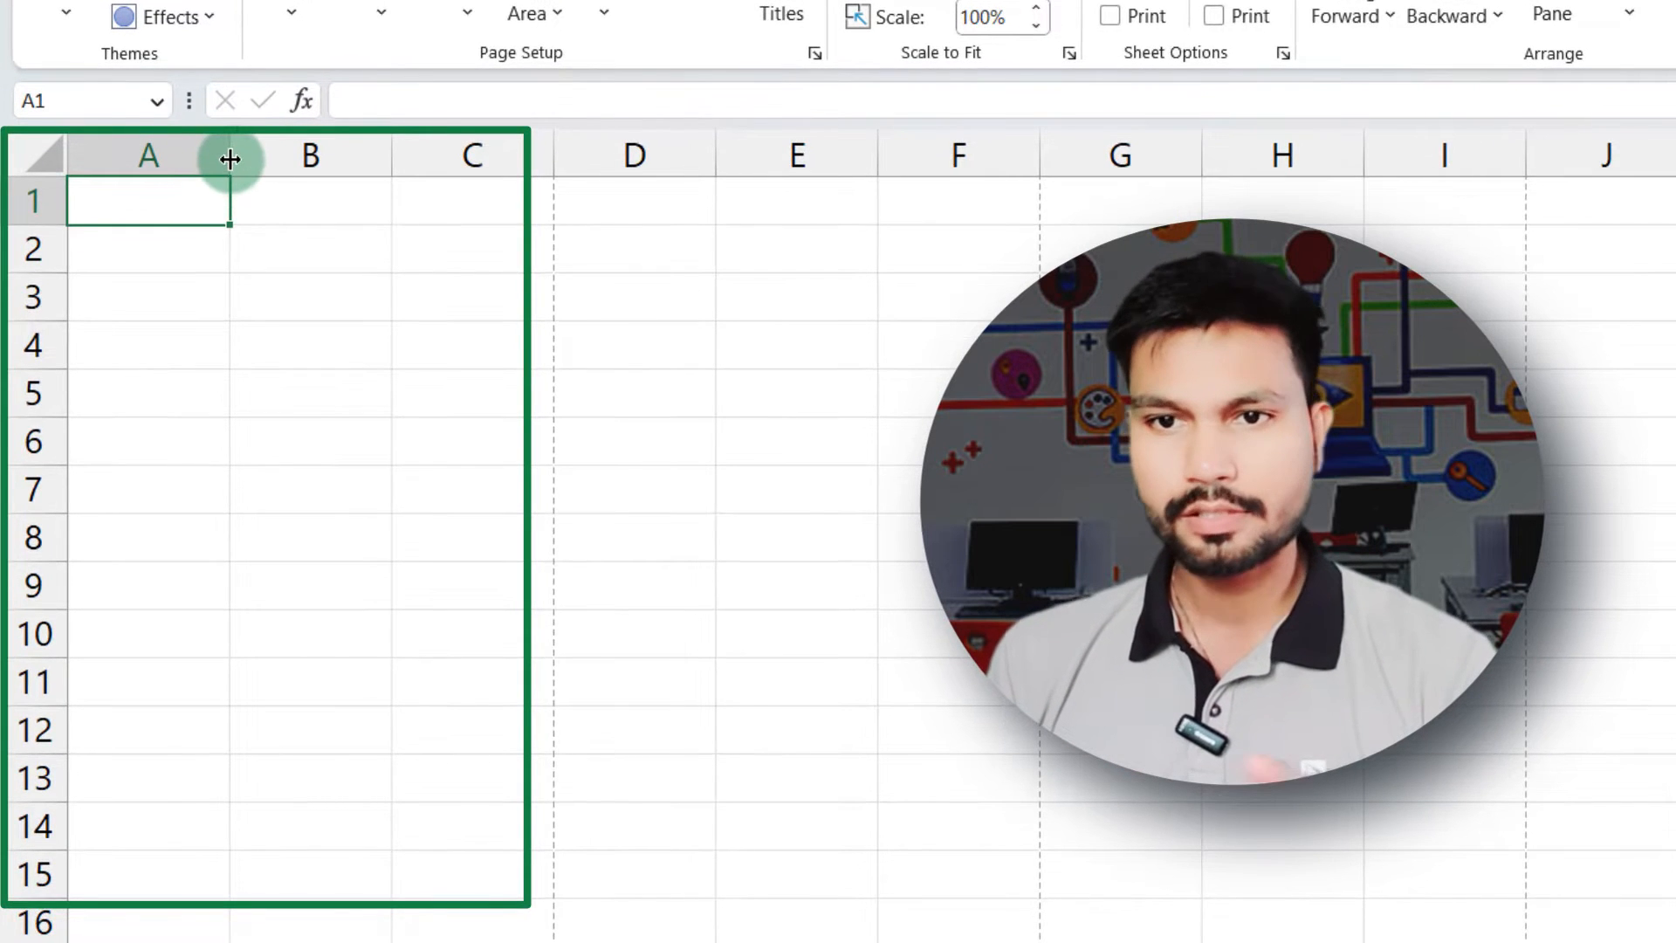
pyautogui.moveTo(230, 159); pyautogui.dragTo(136, 168)
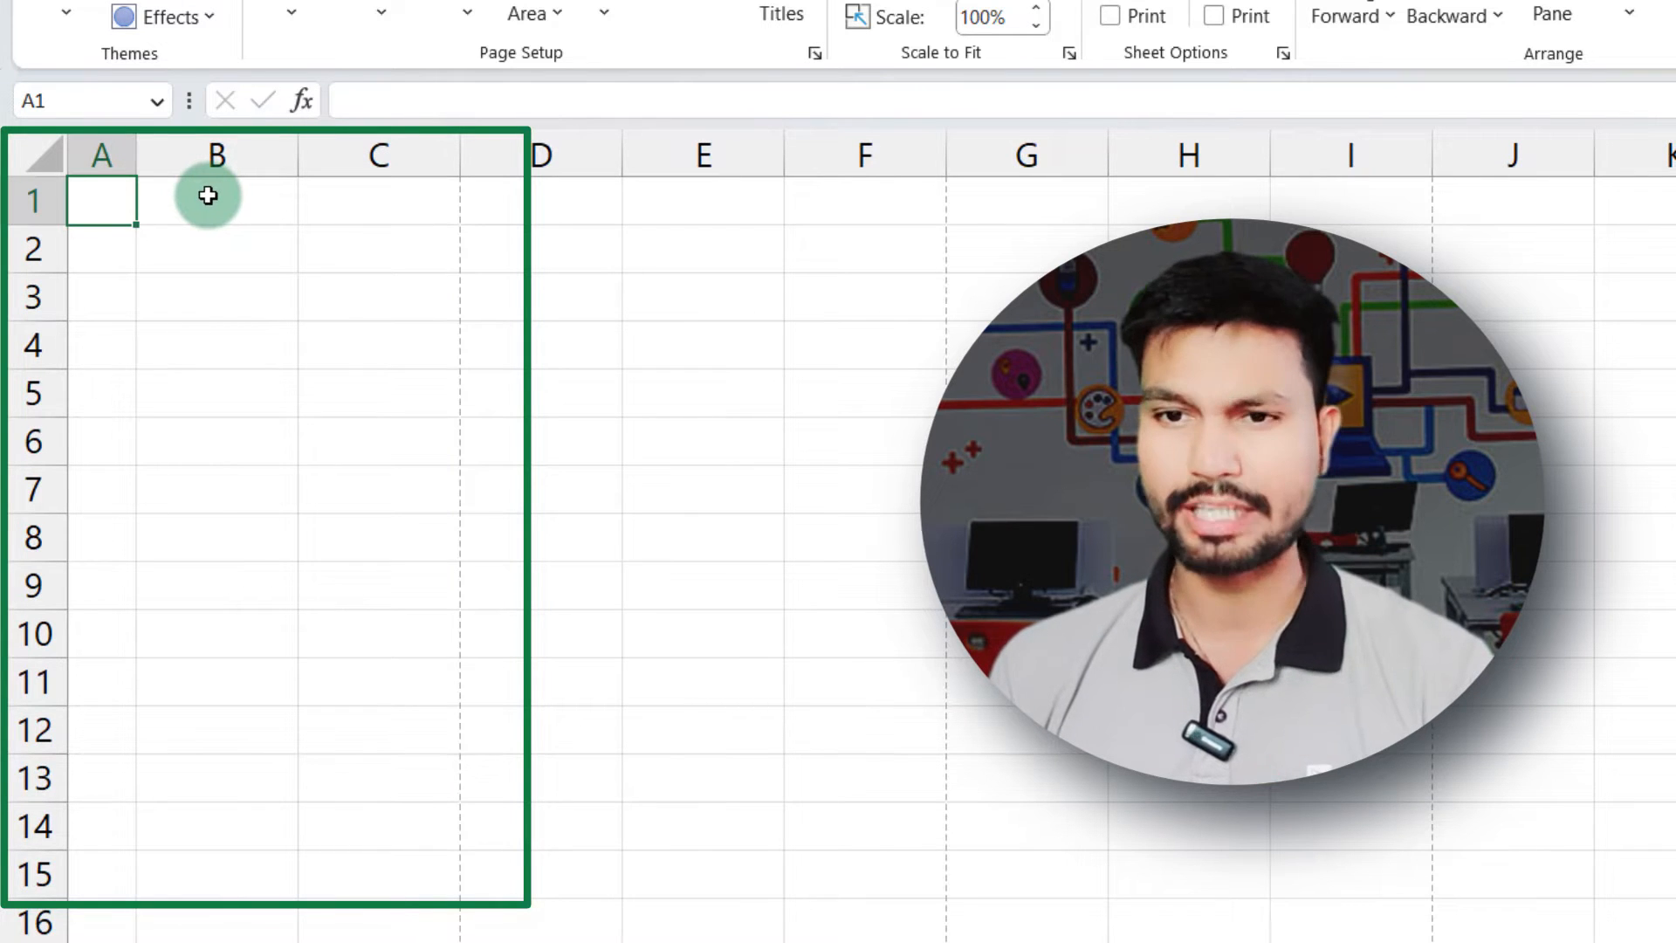
pyautogui.moveTo(285, 165); pyautogui.dragTo(259, 170)
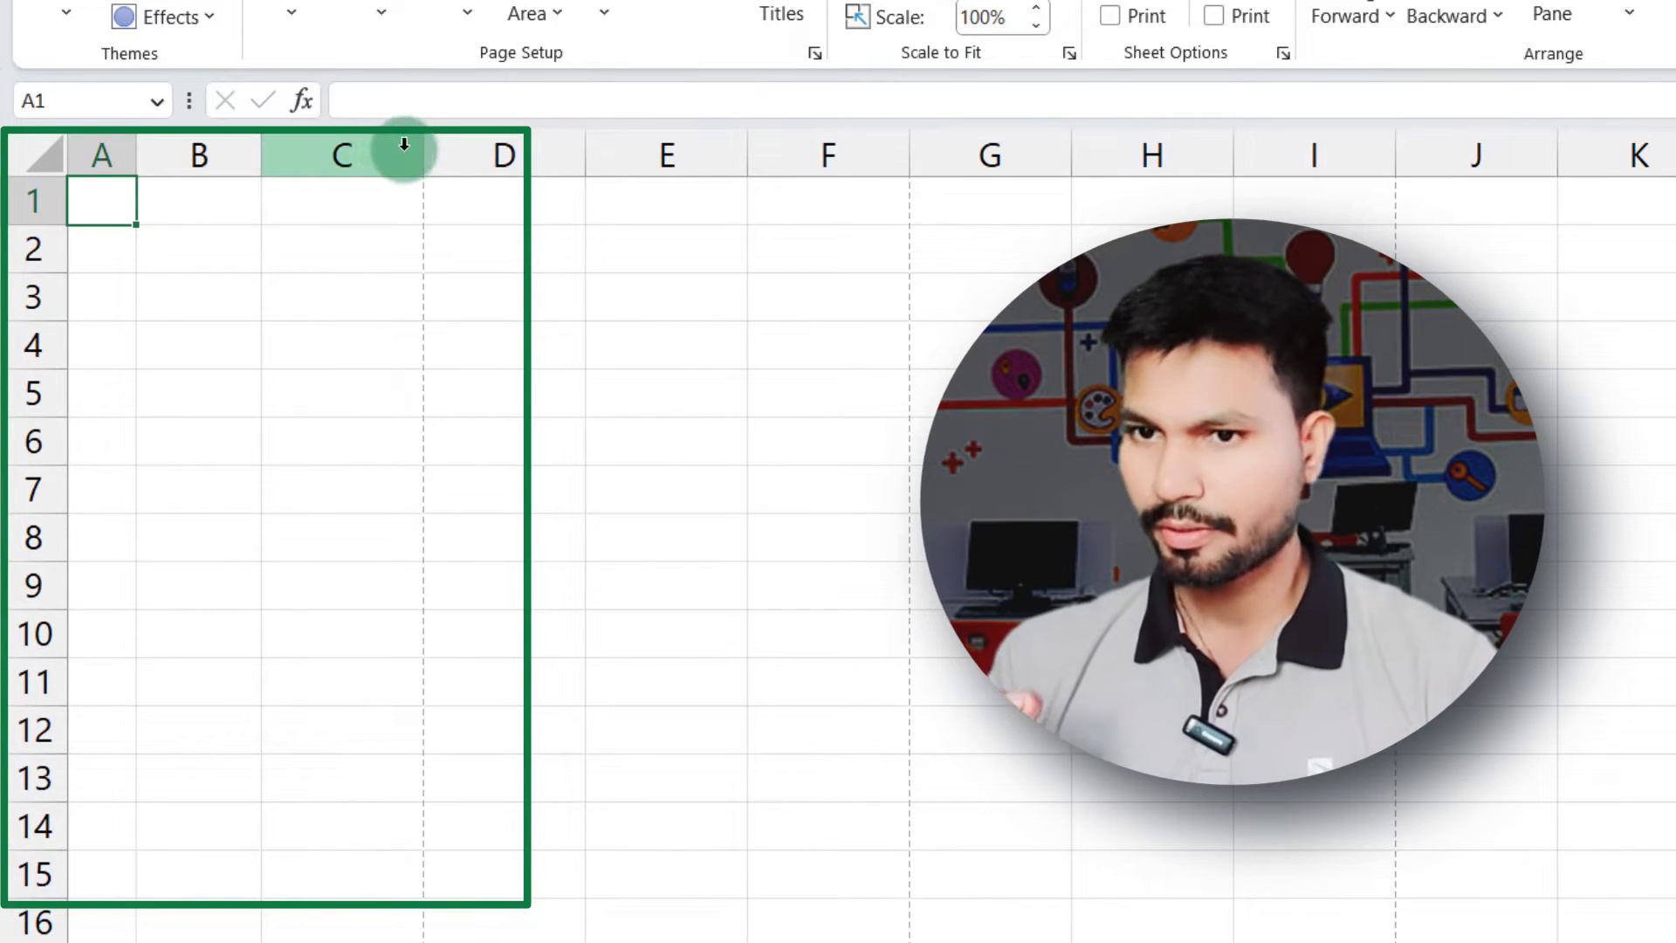
pyautogui.moveTo(421, 153); pyautogui.dragTo(335, 160)
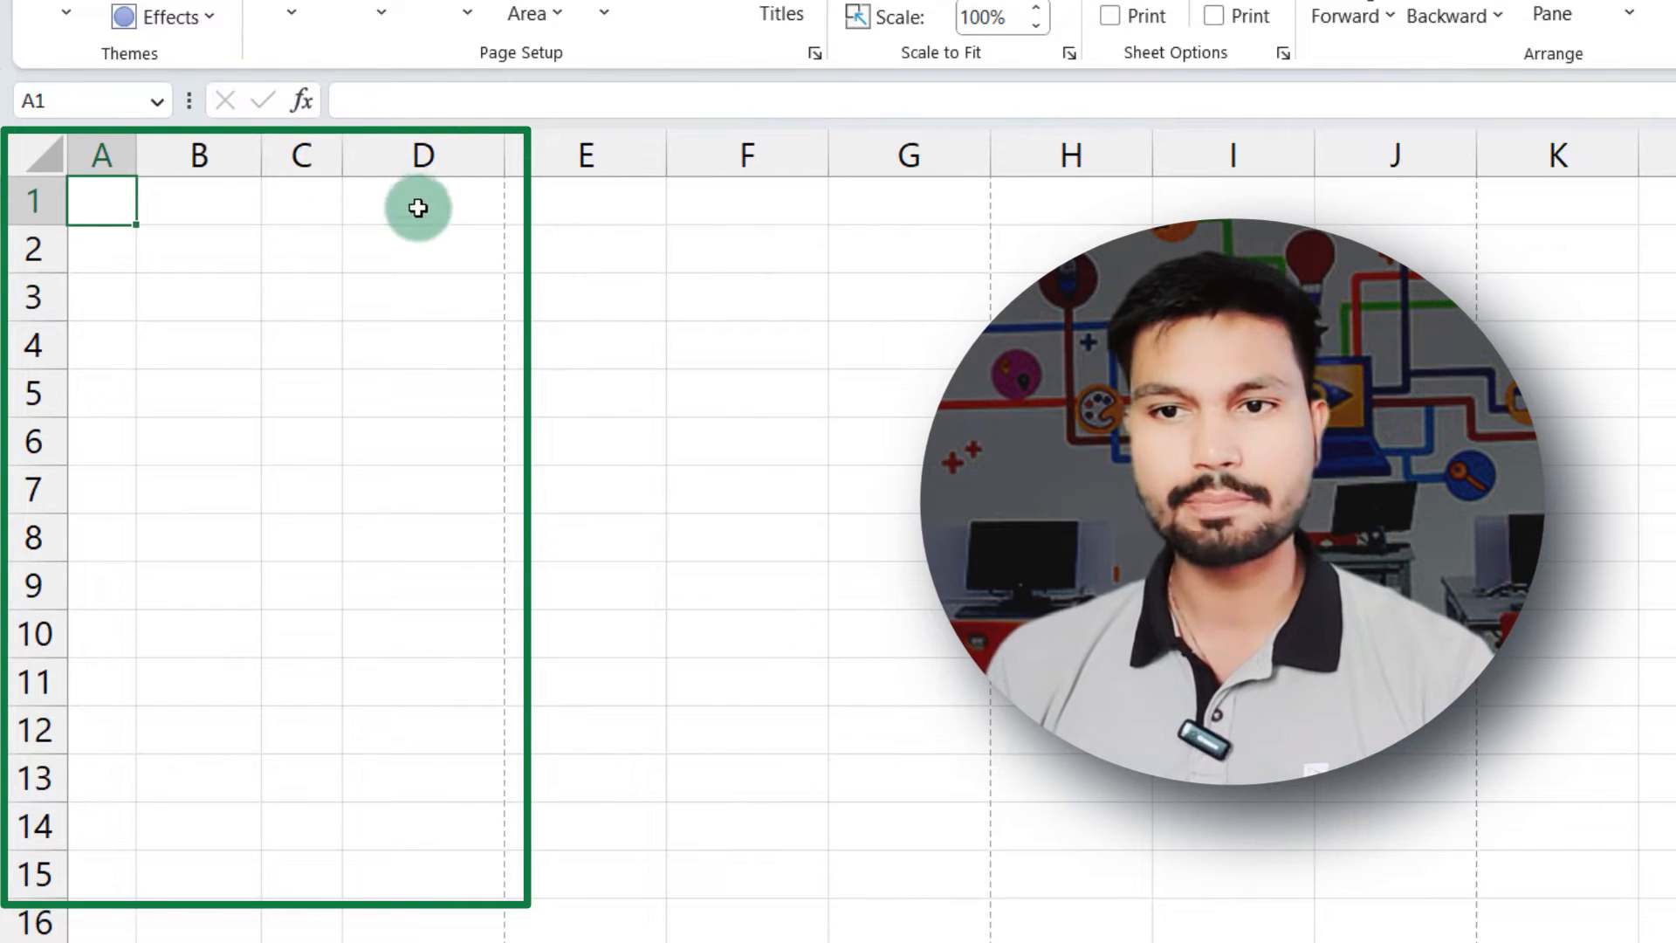
pyautogui.moveTo(344, 161); pyautogui.dragTo(360, 161)
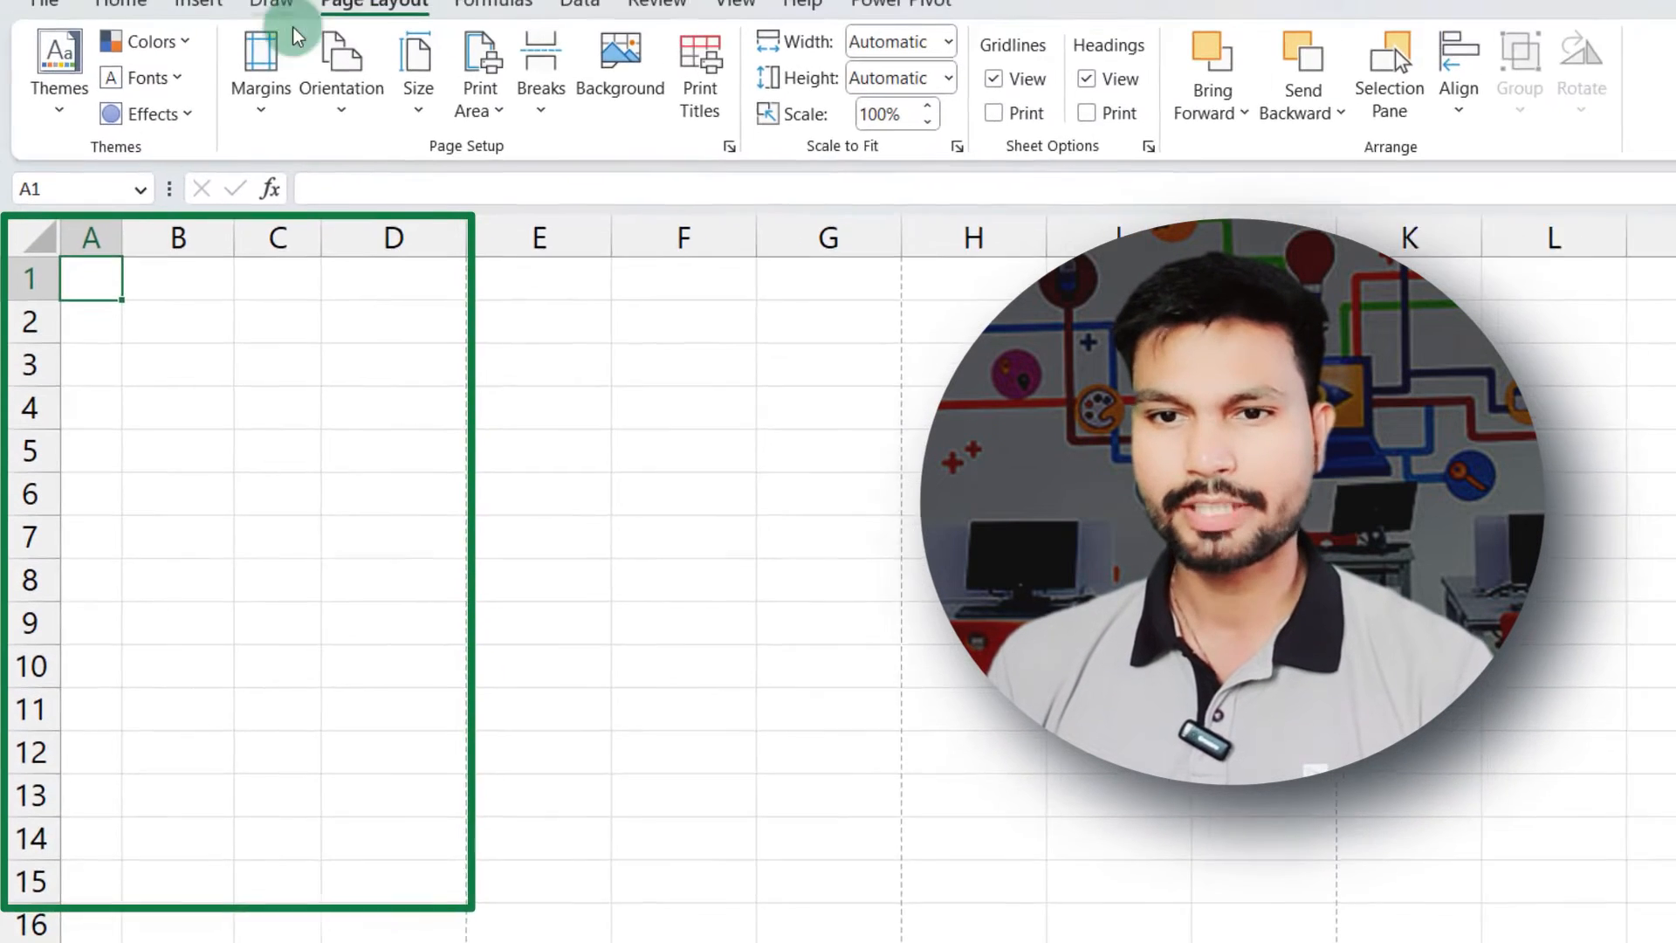
# Merge cells A1:D3 across, giving one merged cell in each of the three rows
pyautogui.click(179, 428)
pyautogui.click(187, 467)
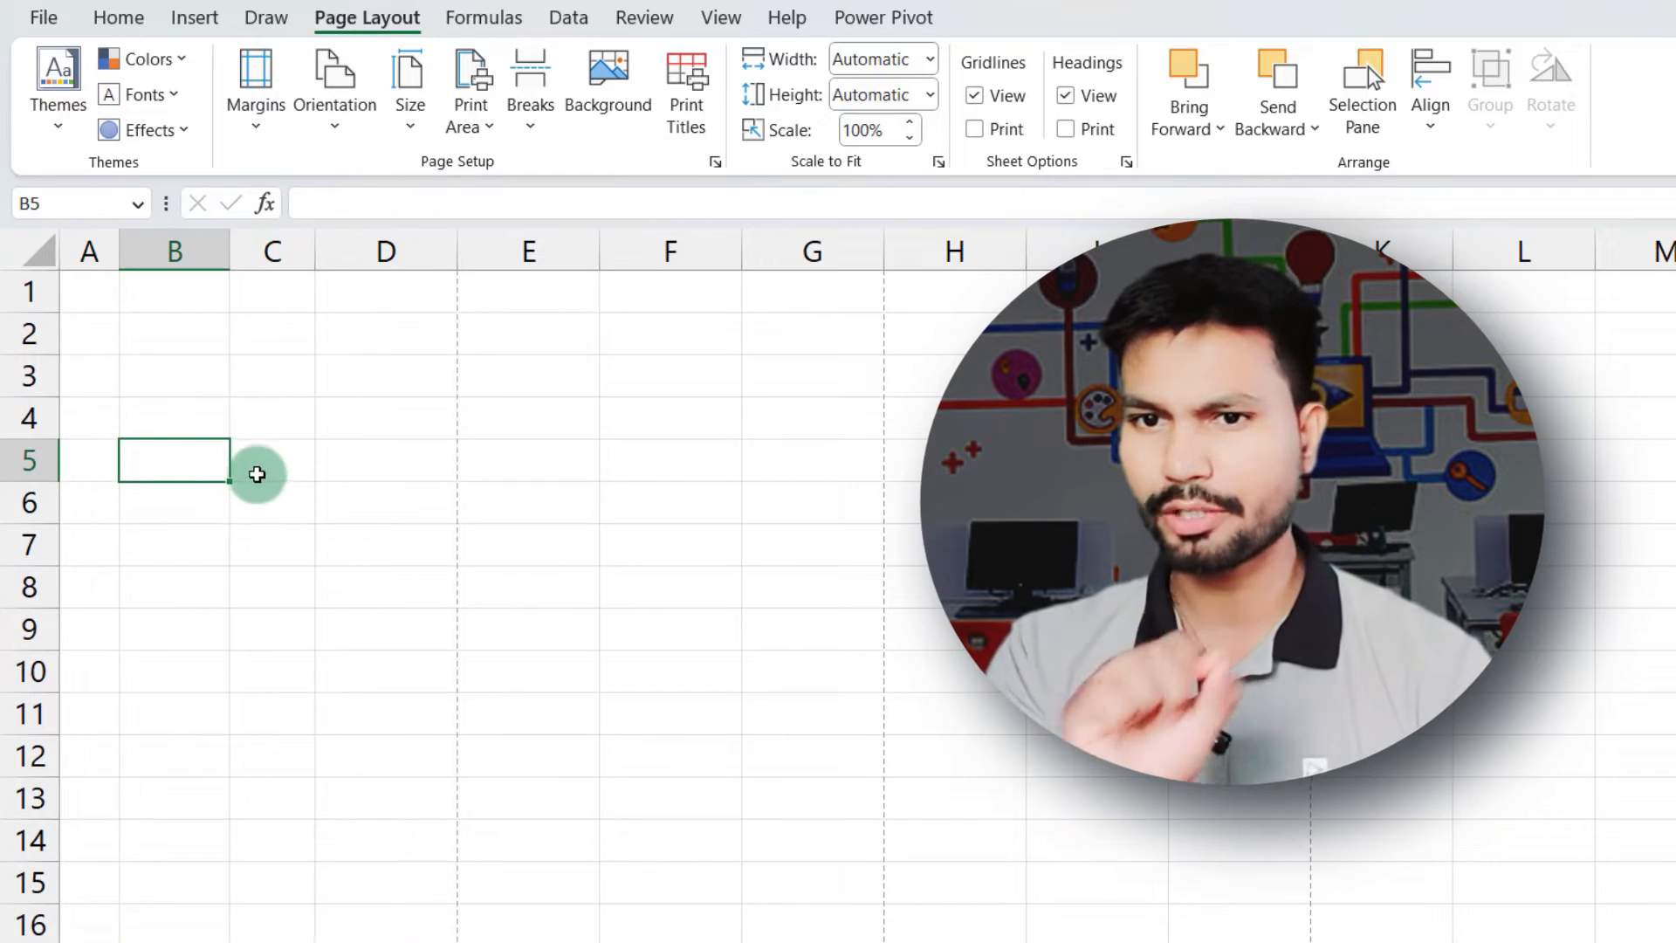
pyautogui.moveTo(87, 291); pyautogui.dragTo(390, 369)
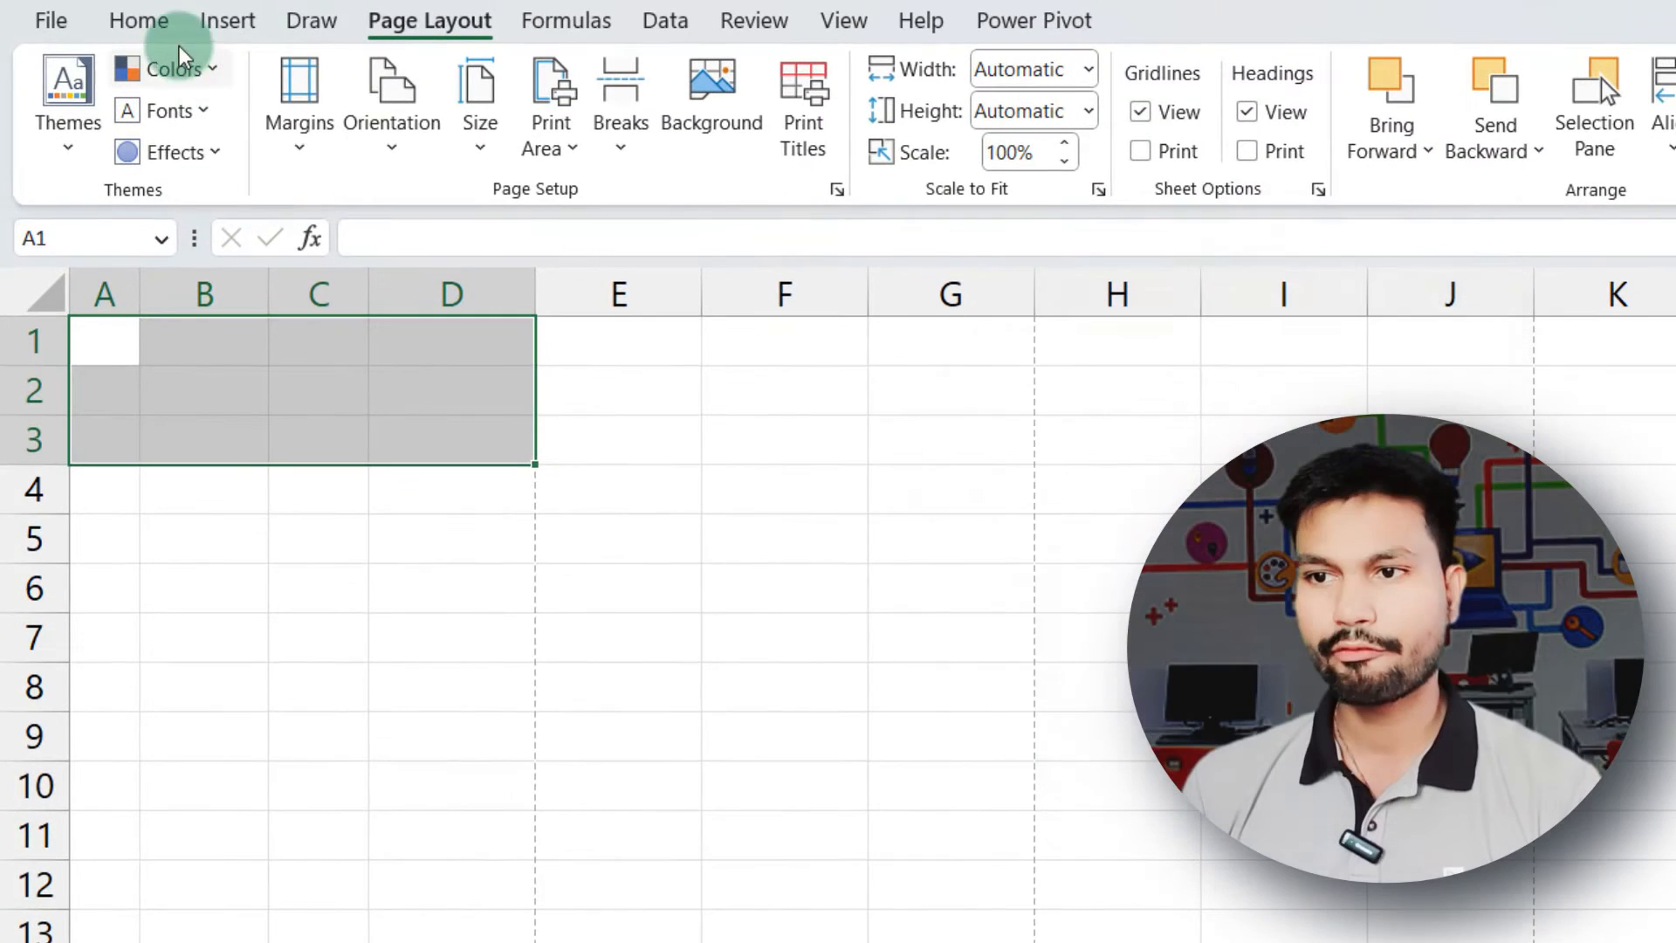
pyautogui.click(129, 19)
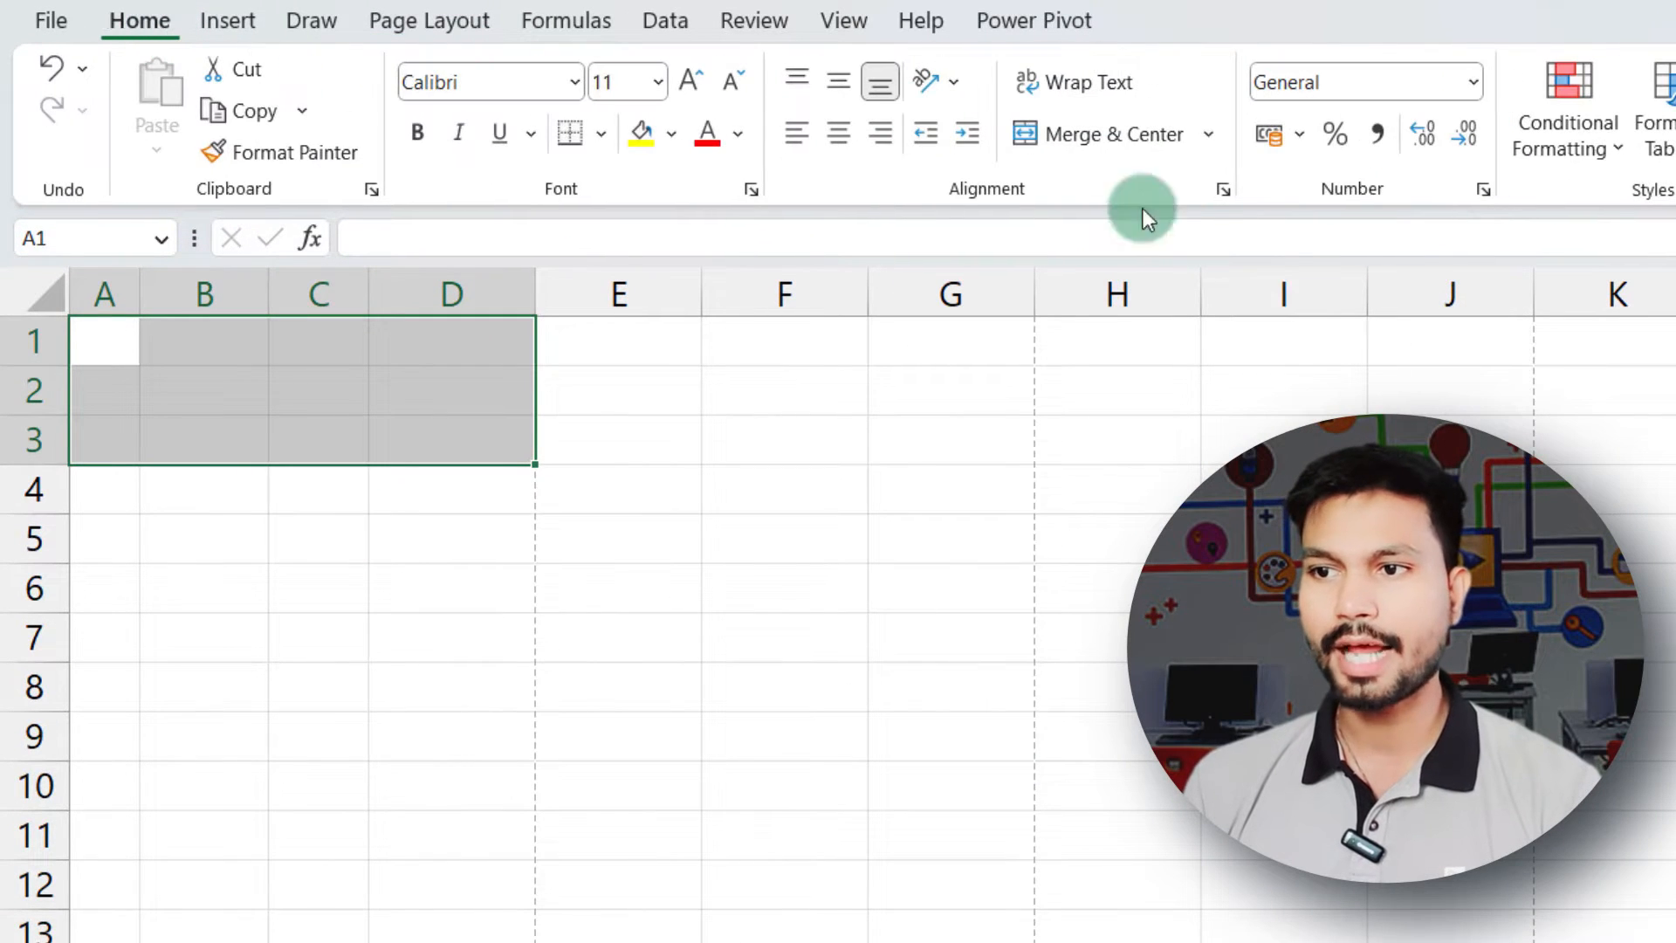
pyautogui.click(1210, 140)
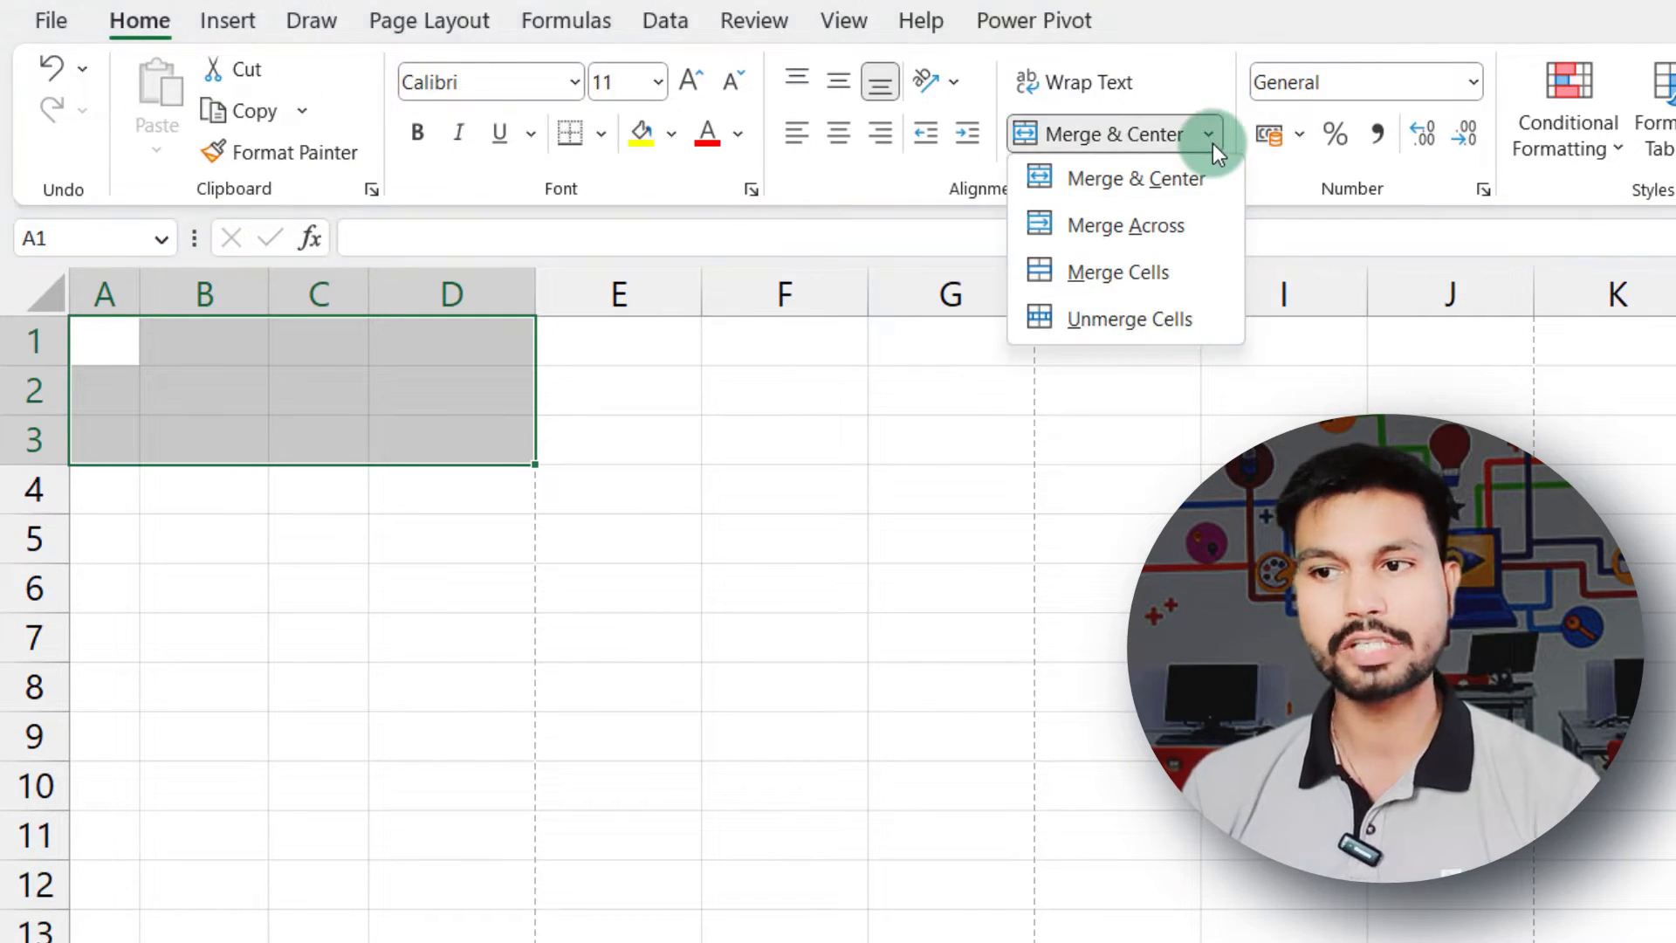
pyautogui.click(1114, 229)
pyautogui.click(618, 630)
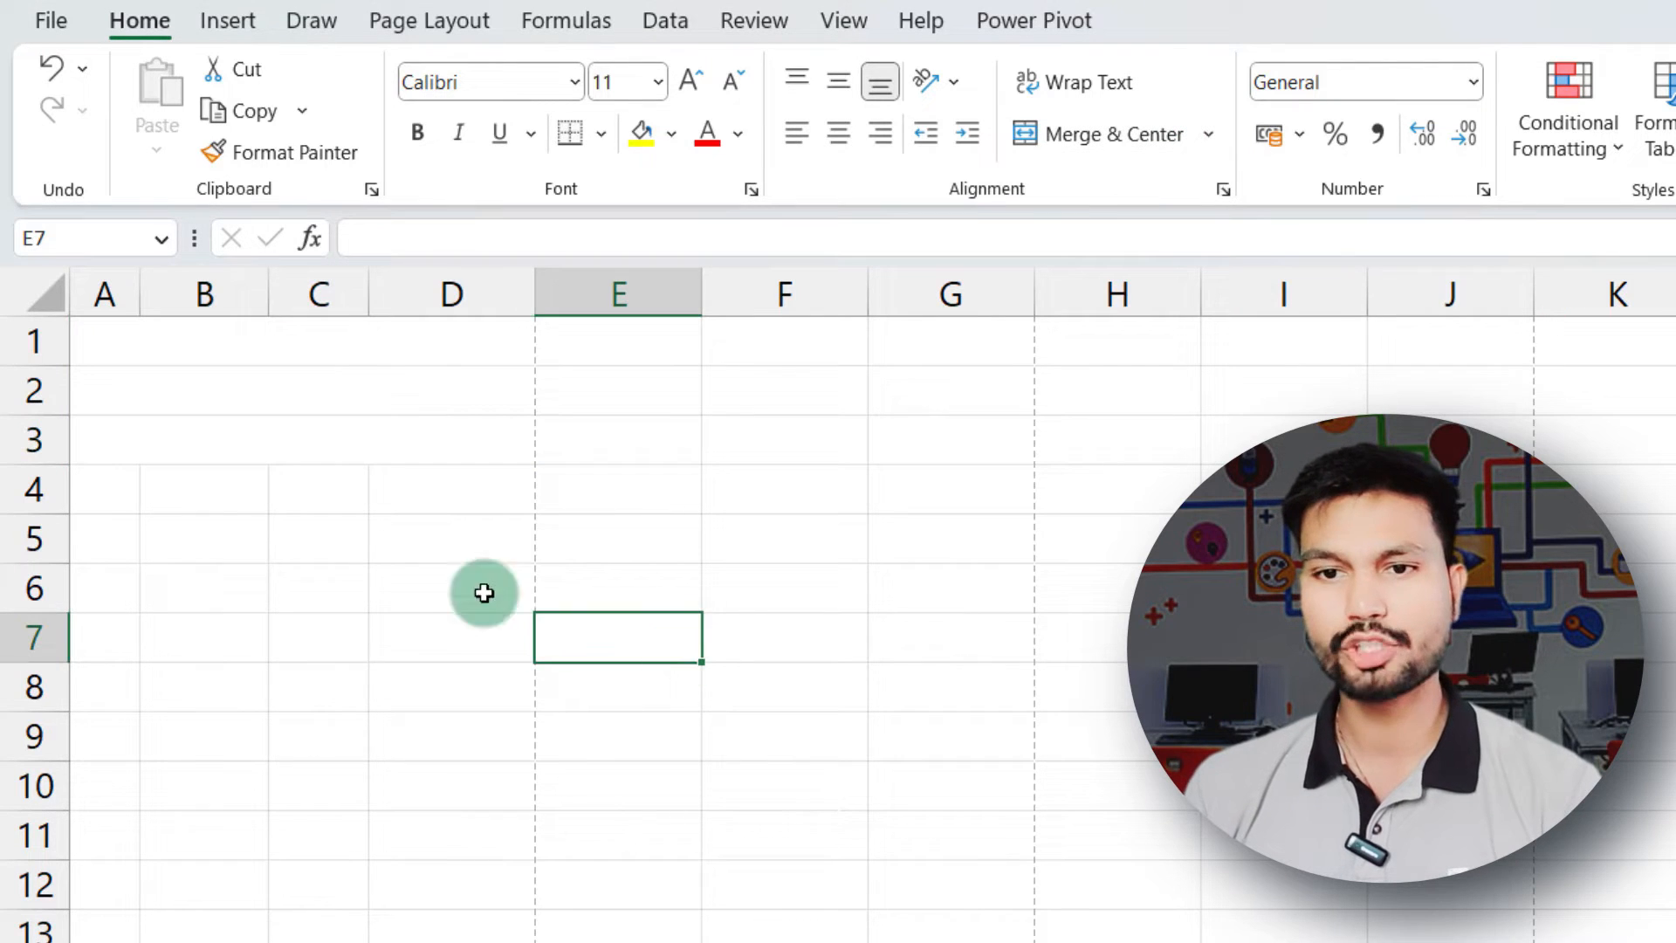
# Enter "Super Market", "Cash Receipt" and "Line Bazar, Purnea" in the merged rows 1 to 3
pyautogui.click(321, 349)
pyautogui.write('S')
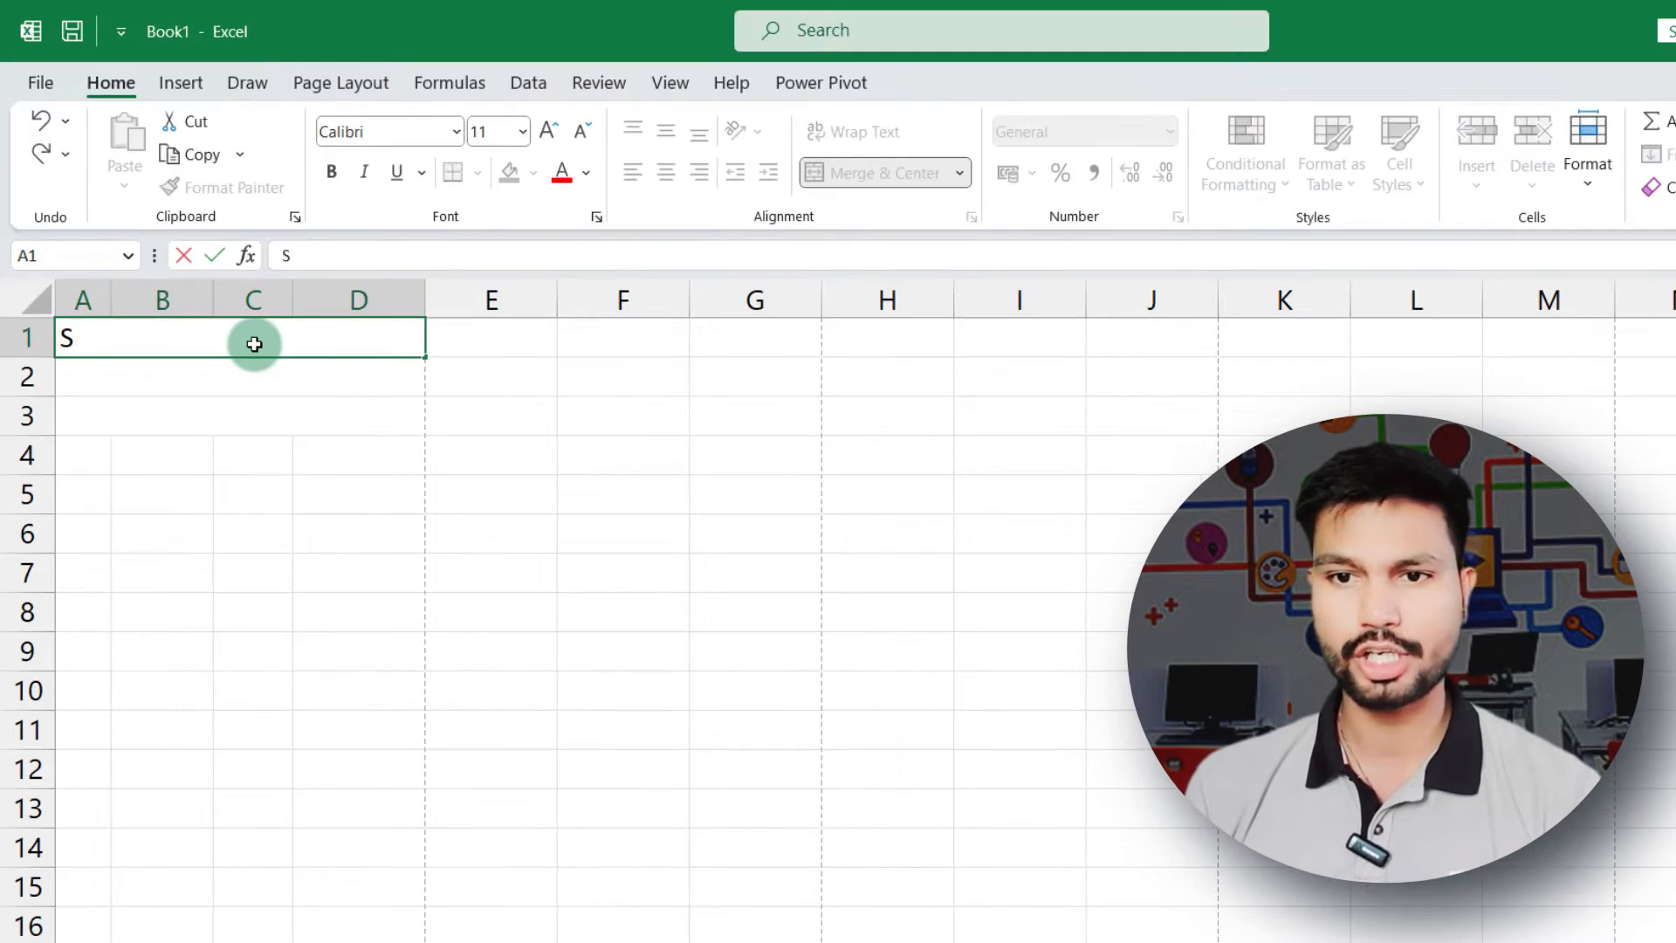
pyautogui.write('uper Market')
pyautogui.press('Return')
pyautogui.write('Cash Re')
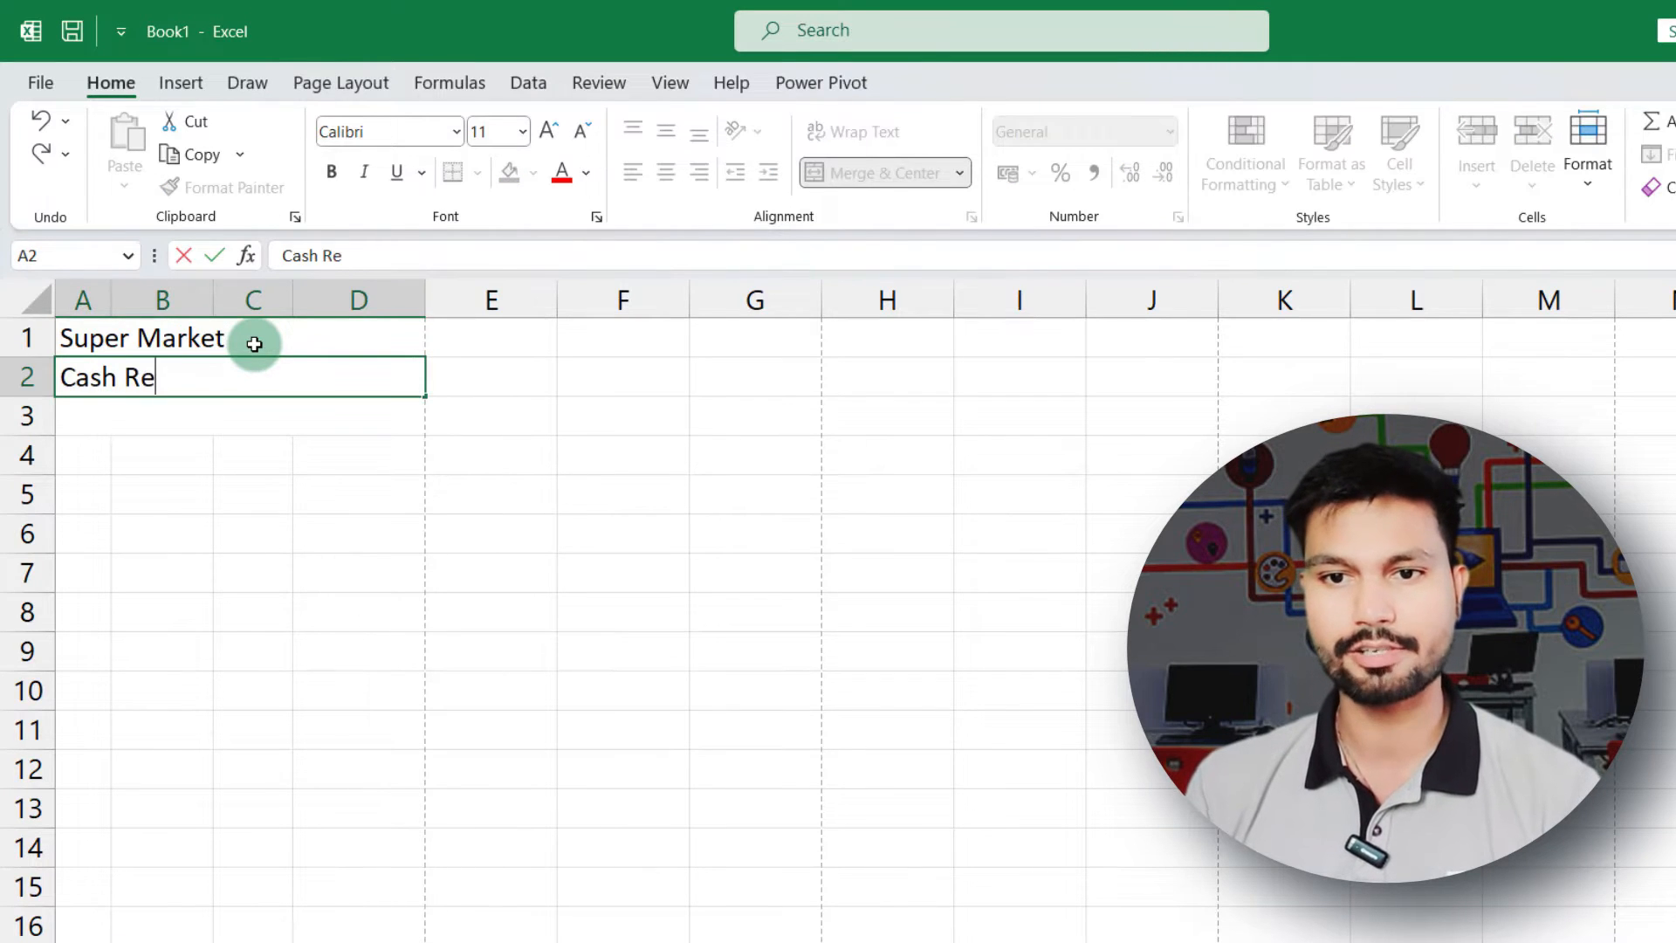
pyautogui.press('Return')
pyautogui.write('Line Bazar, Pur')
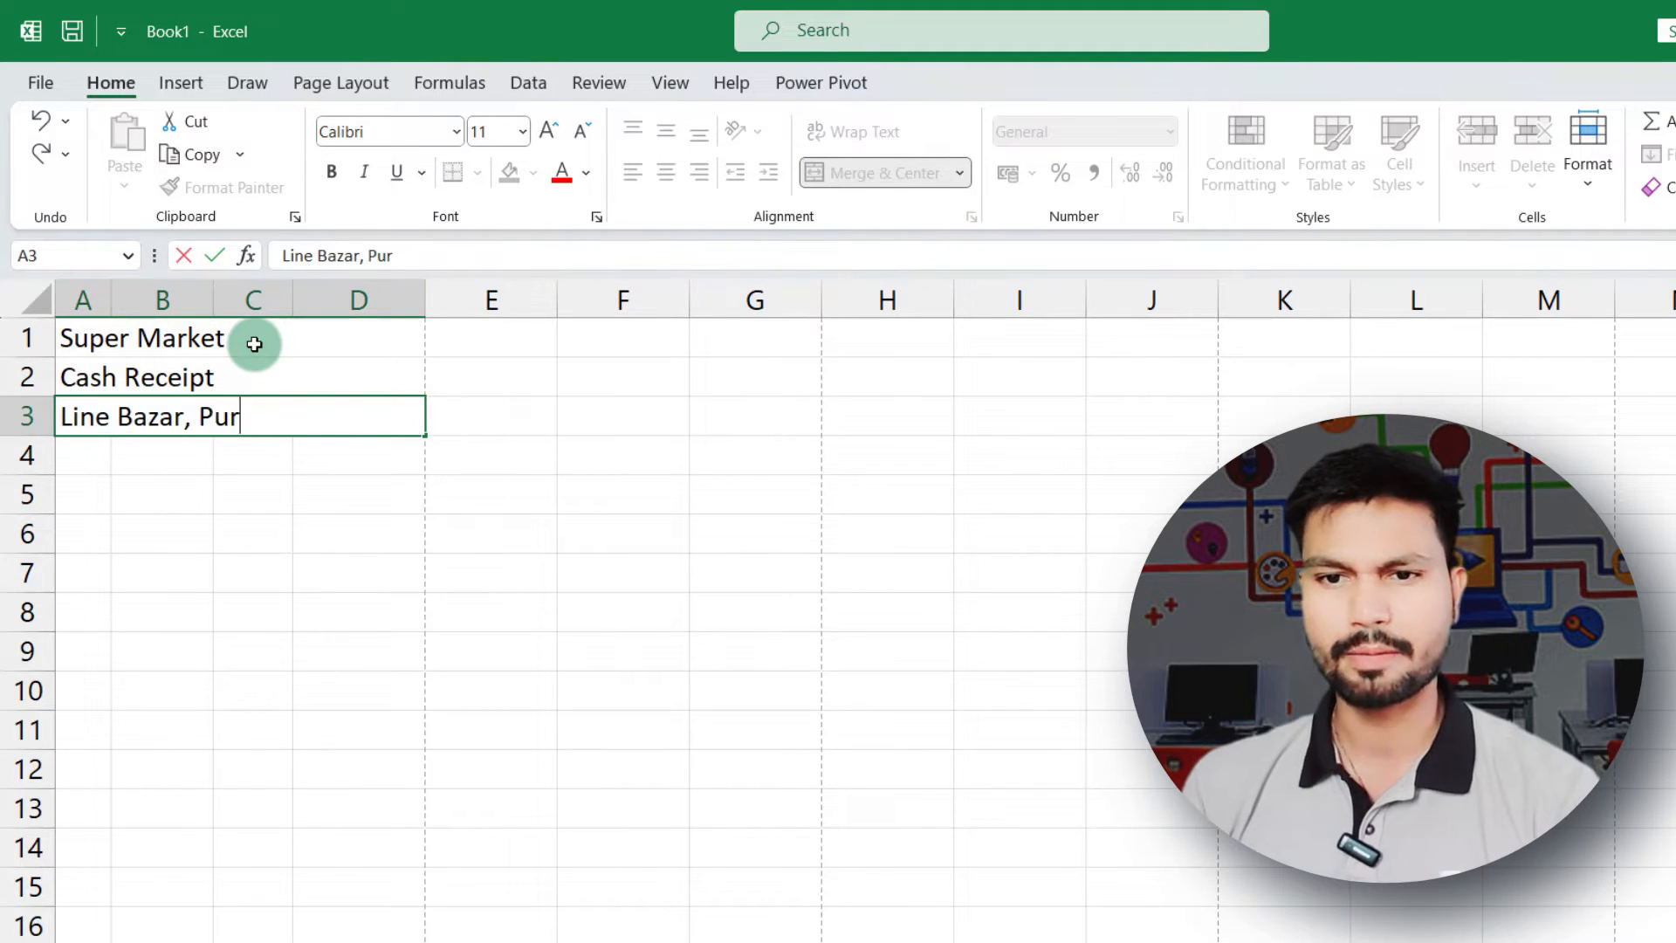
pyautogui.write('nea')
# Enter the label "Bill:" in A4 and merge cells B4:C4 beside it
pyautogui.click(91, 453)
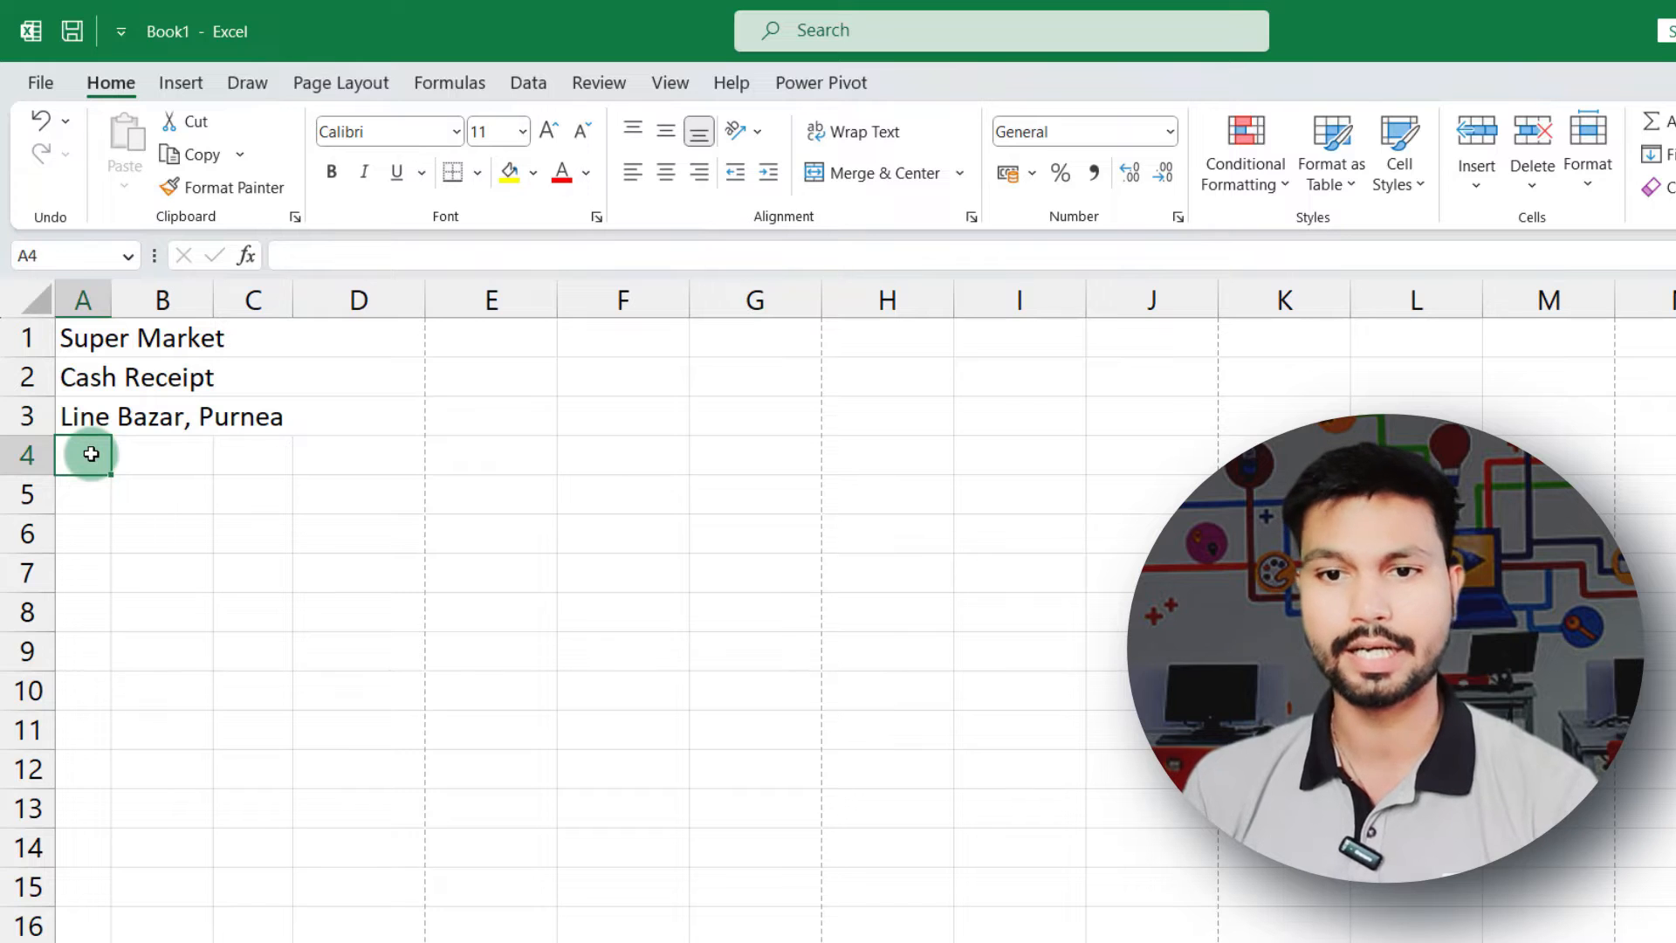
pyautogui.write('b')
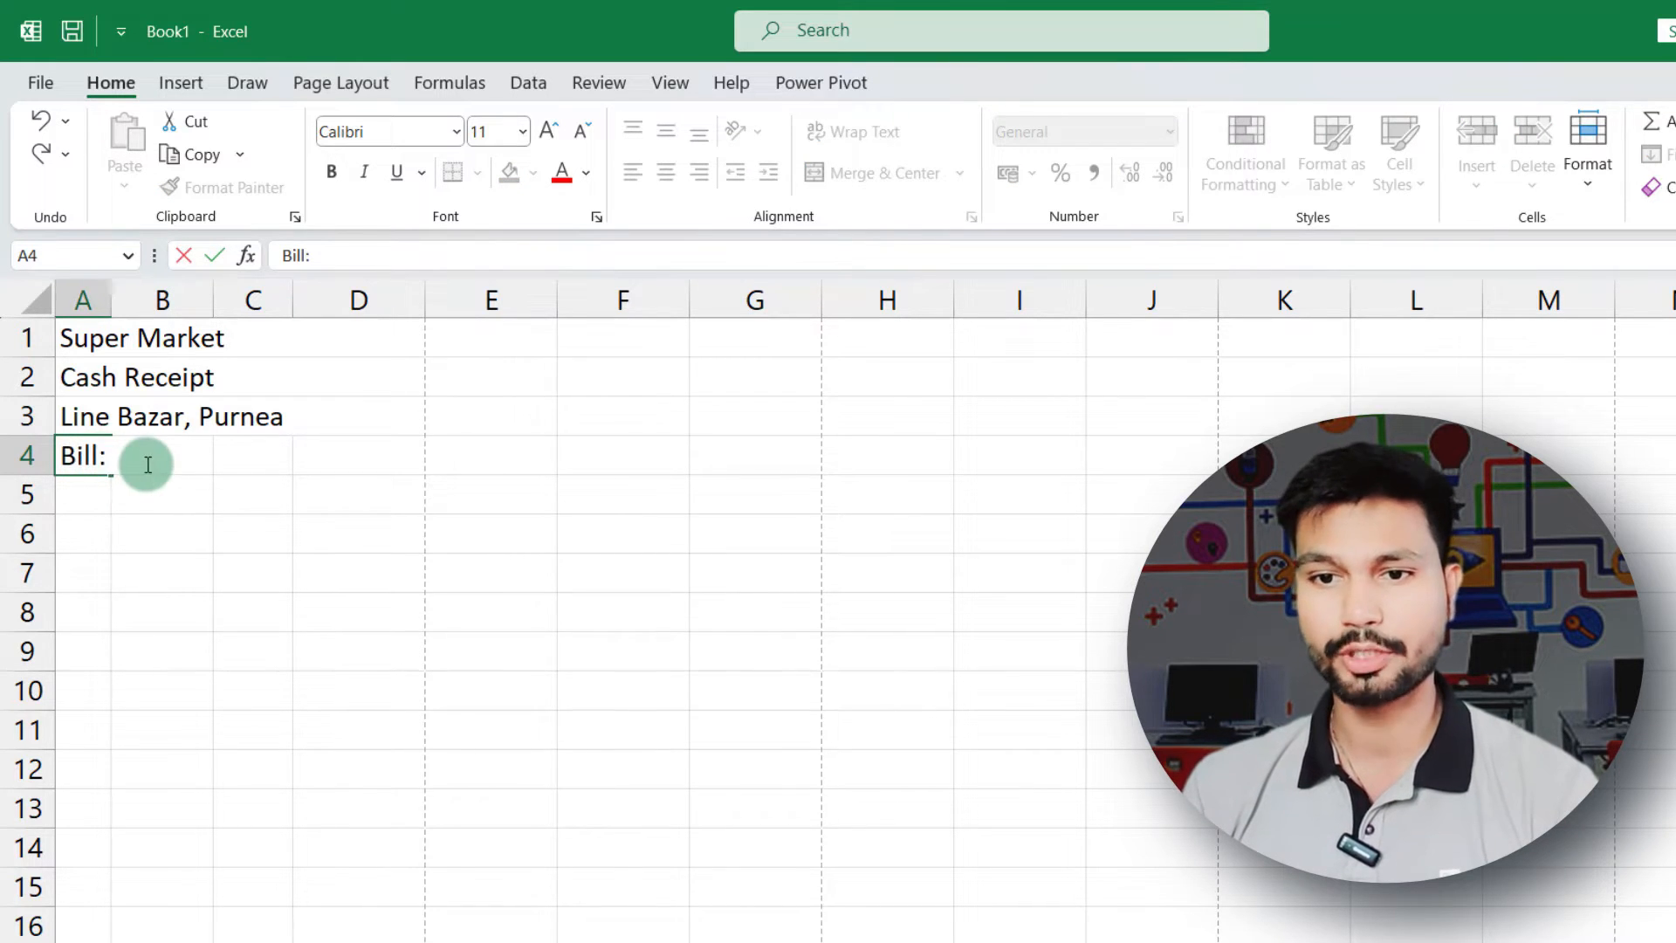
pyautogui.click(344, 625)
pyautogui.moveTo(173, 465); pyautogui.dragTo(226, 462)
pyautogui.click(840, 175)
pyautogui.click(239, 625)
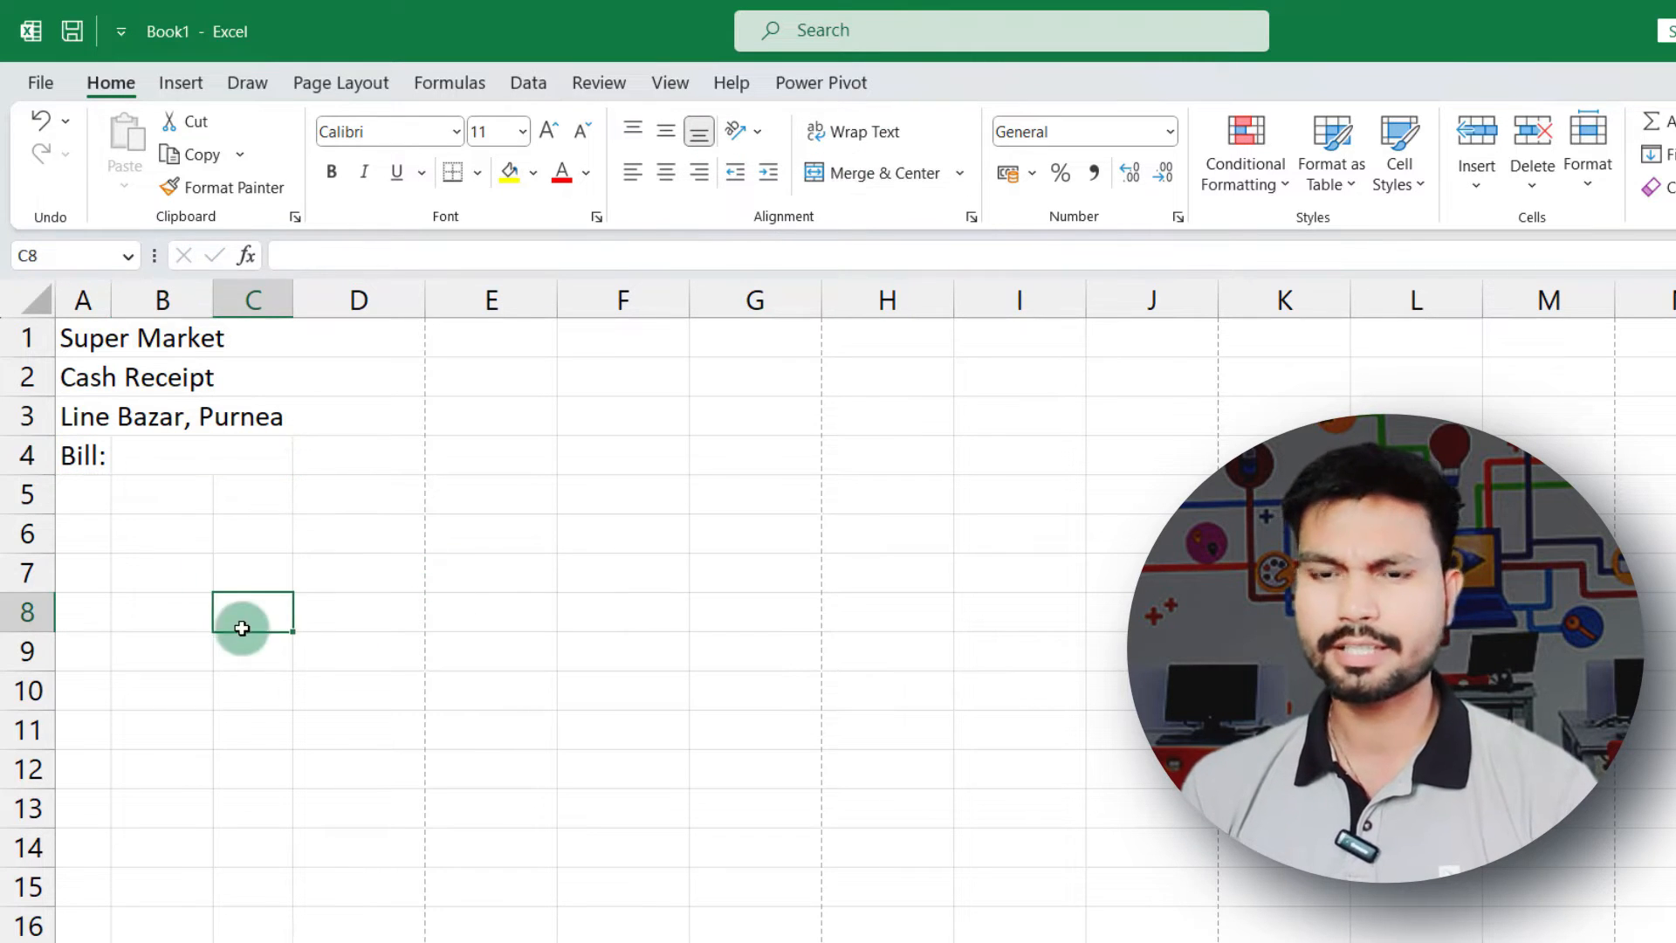
pyautogui.click(333, 464)
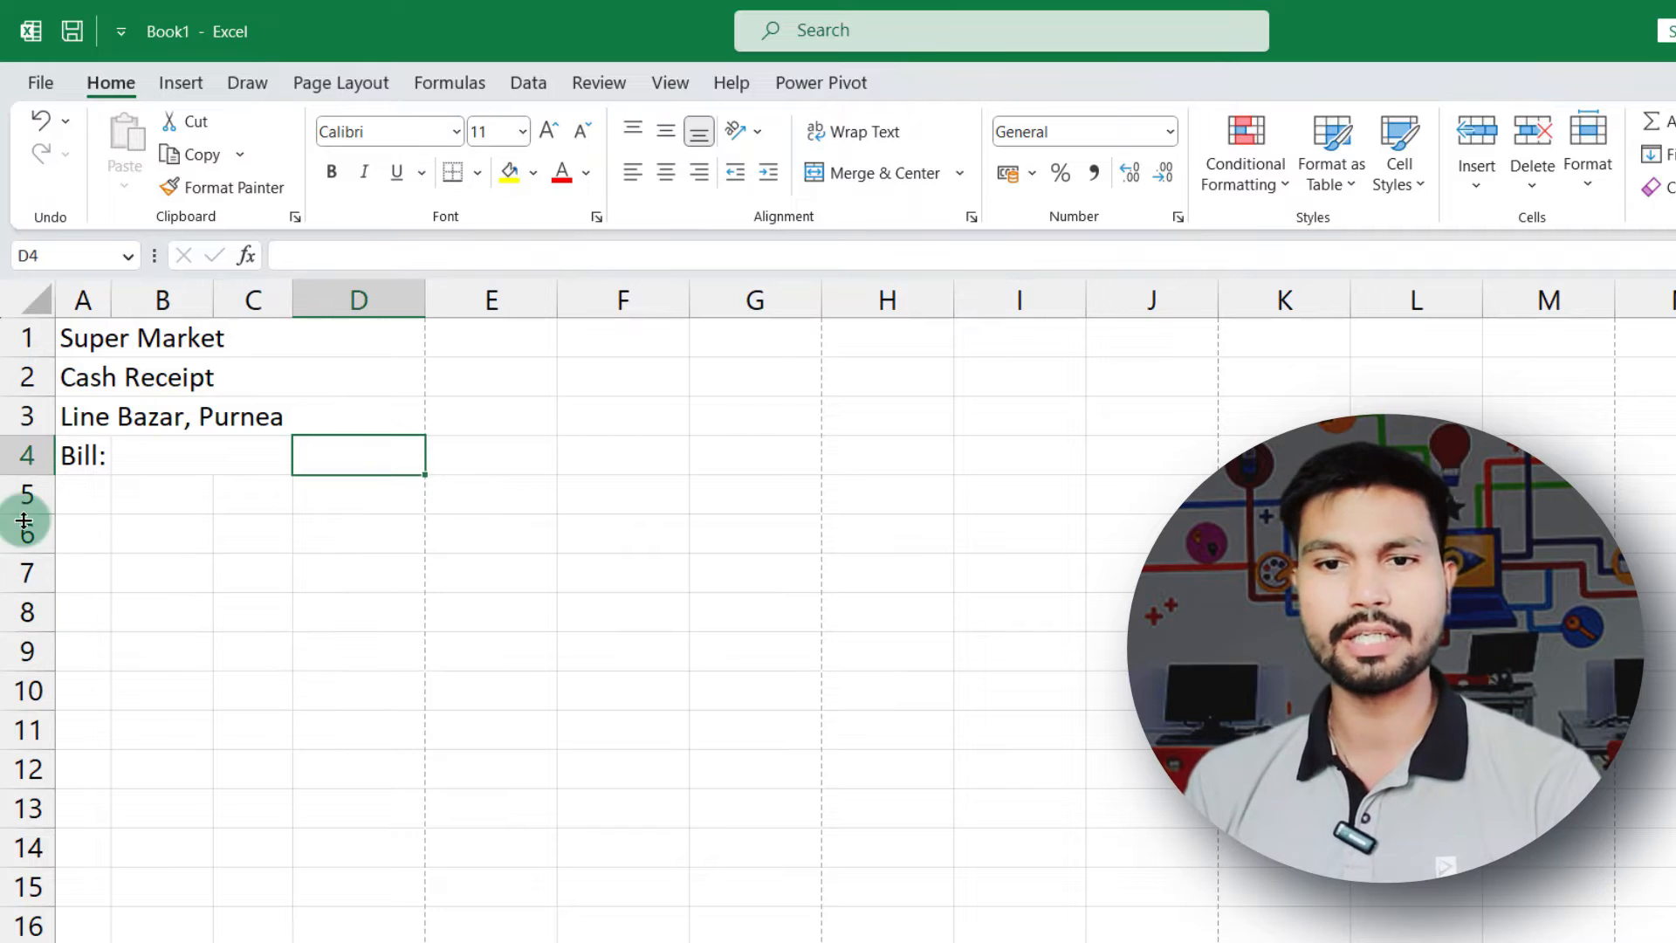
# Center the text horizontally in the receipt header range A1:D4
pyautogui.moveTo(96, 342); pyautogui.dragTo(375, 459)
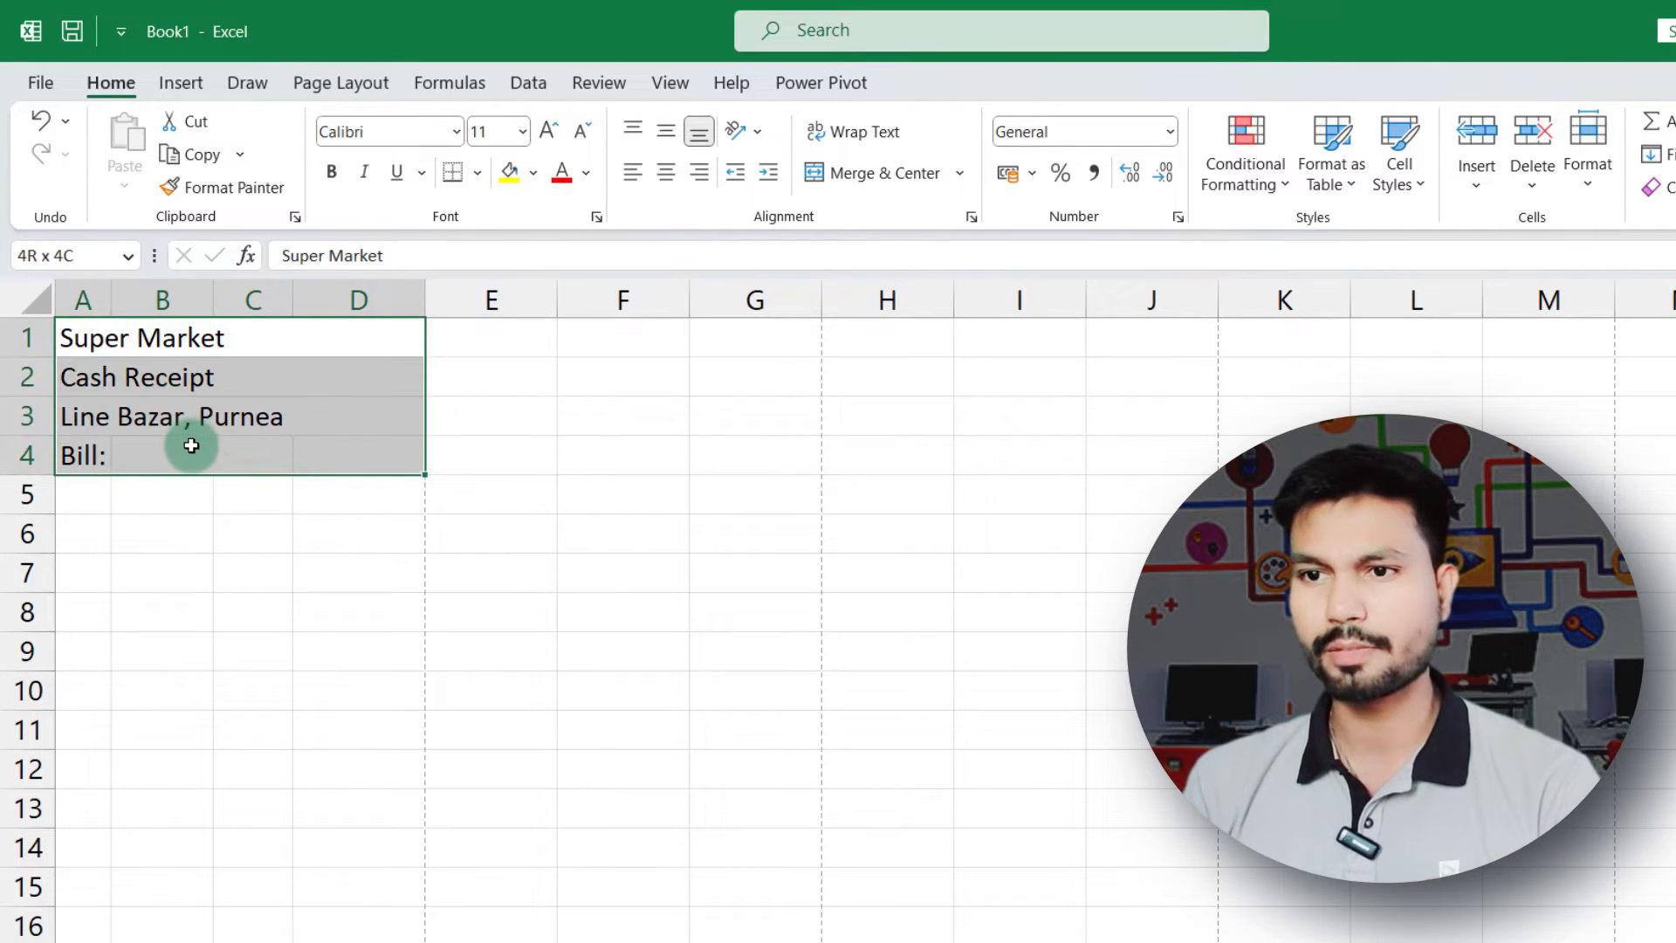
pyautogui.click(658, 173)
pyautogui.click(202, 642)
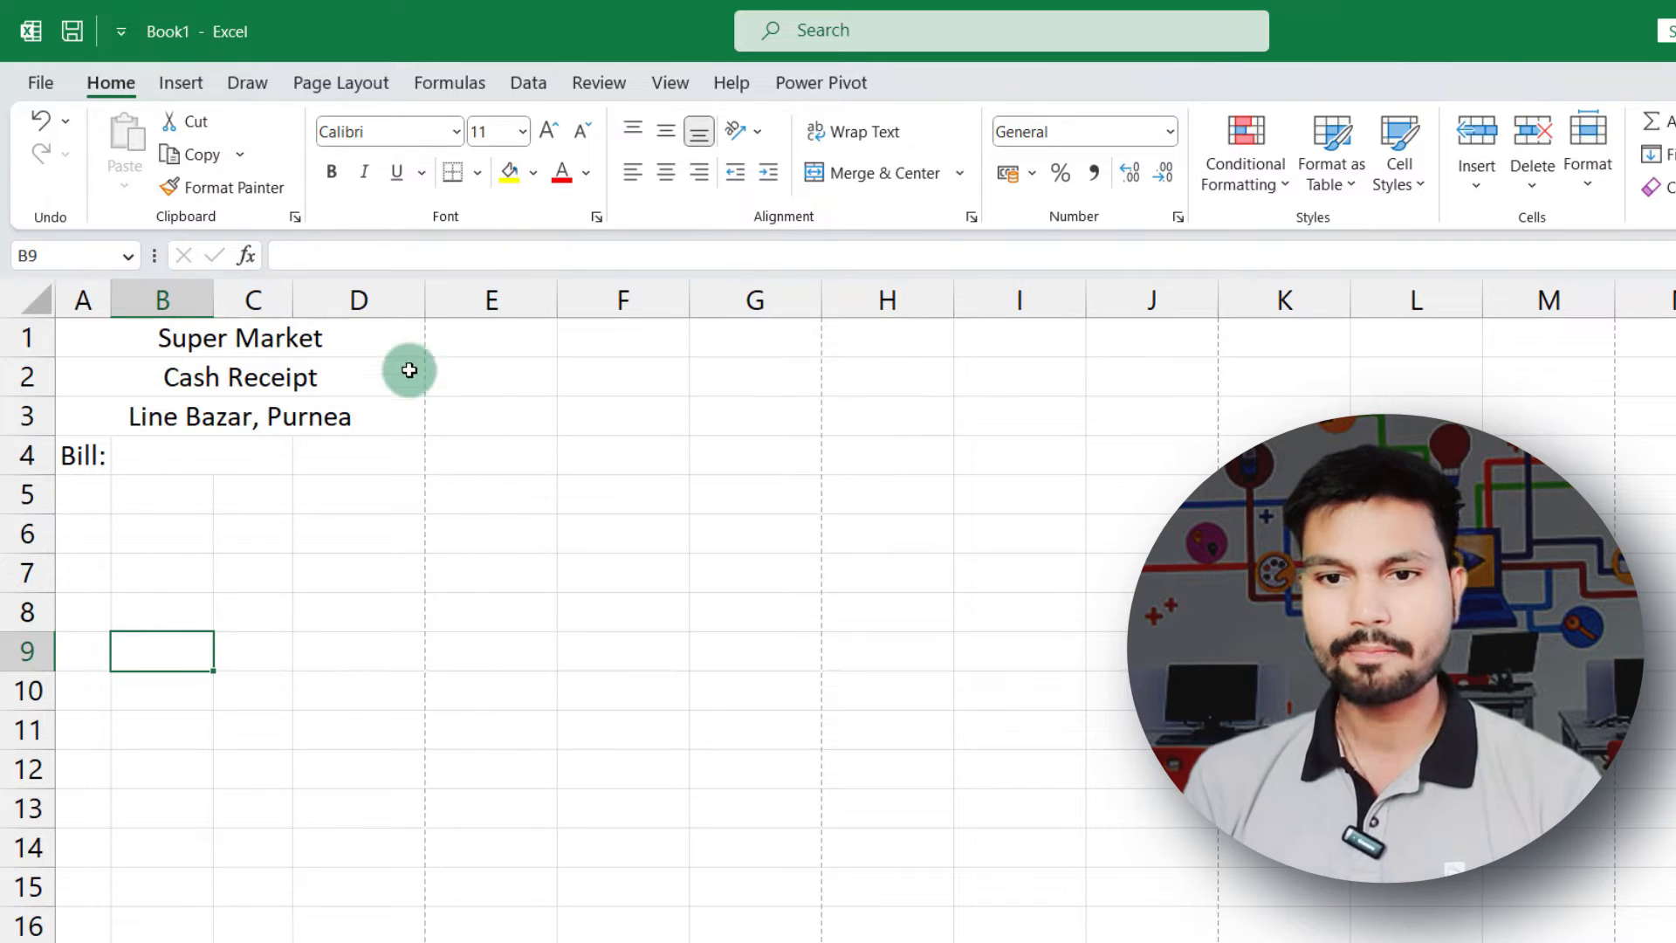
# Make the "Super Market" title in row 1 bold and set its font size to 14
pyautogui.click(139, 454)
pyautogui.click(94, 454)
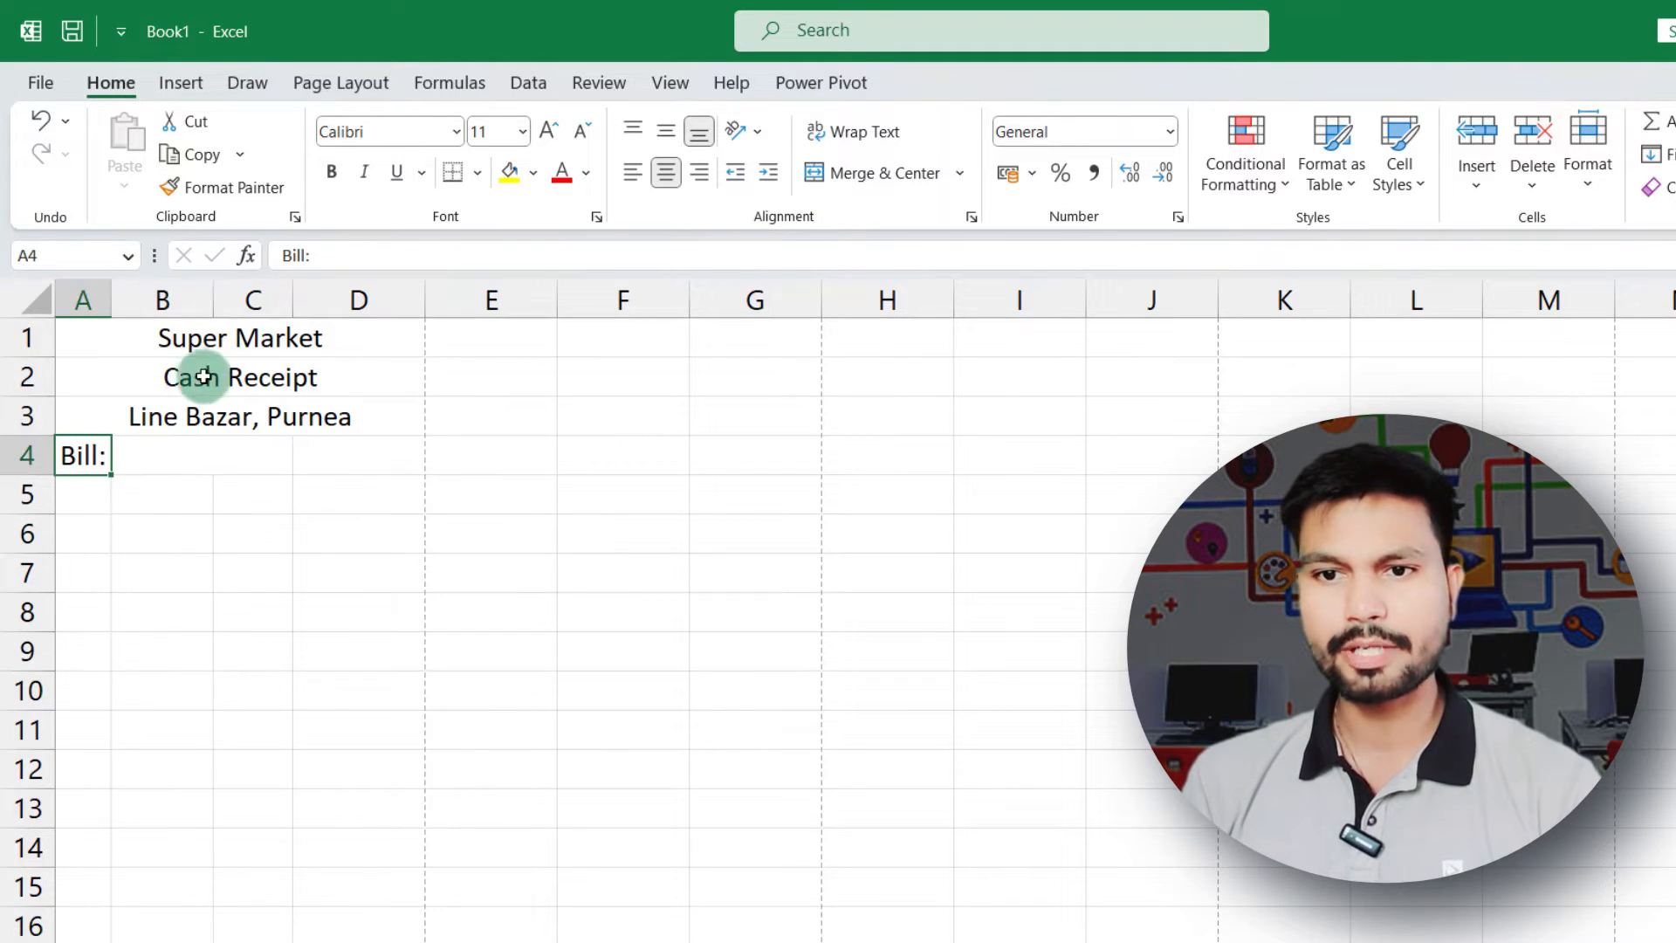
pyautogui.moveTo(192, 379); pyautogui.dragTo(224, 329)
pyautogui.click(235, 330)
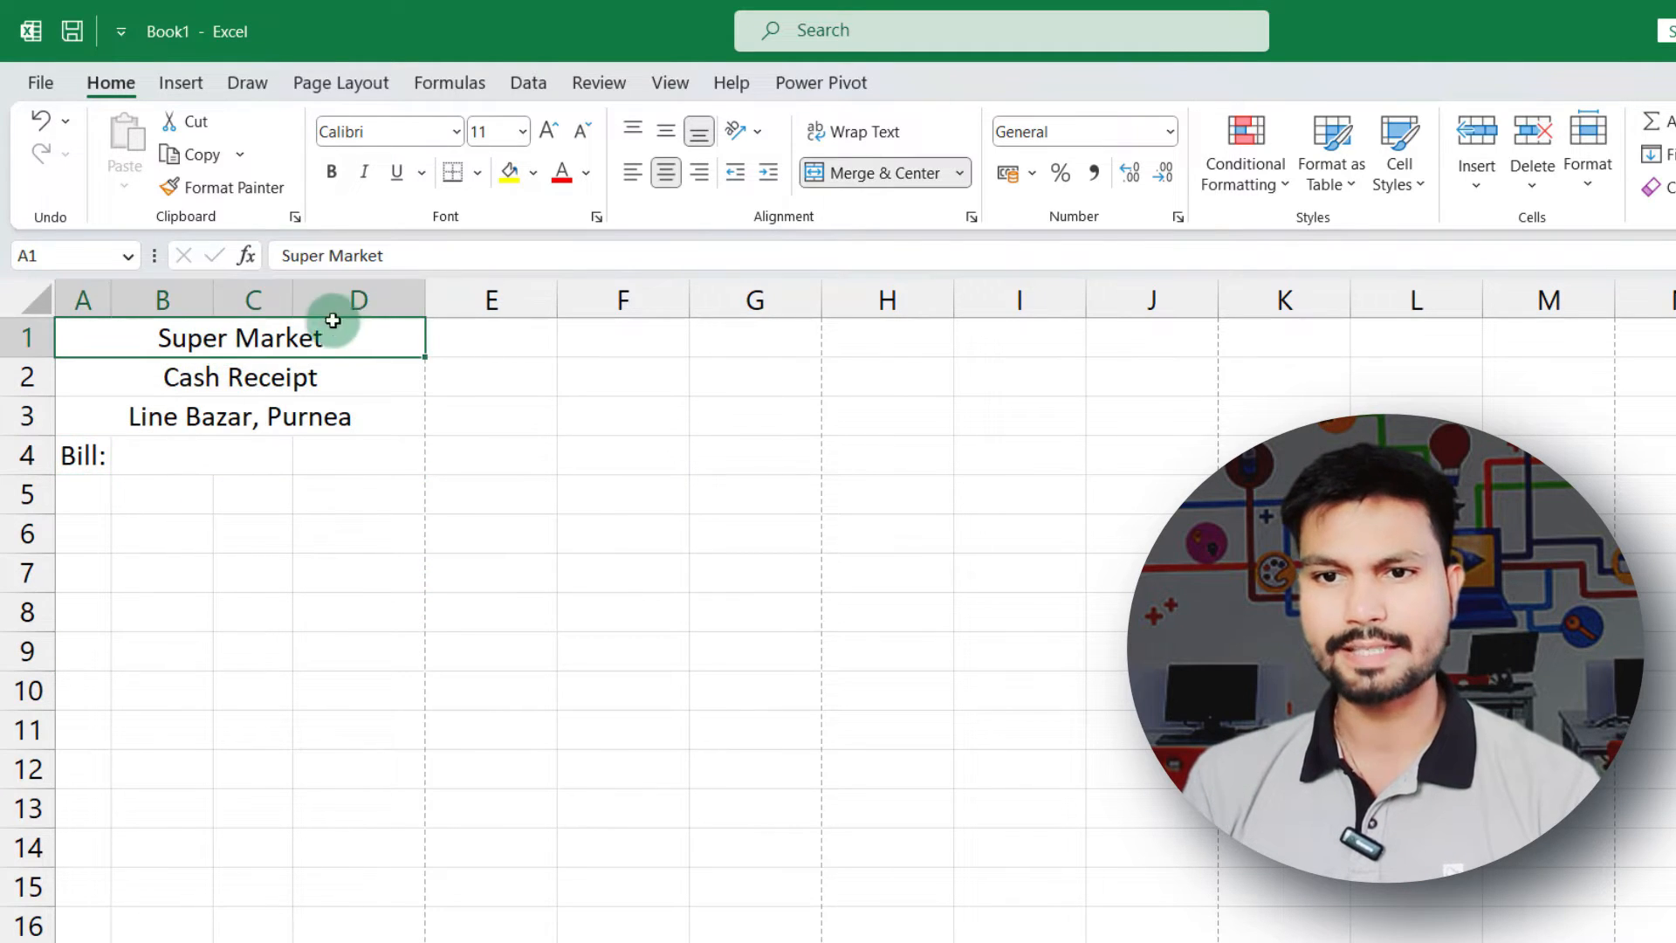
pyautogui.click(330, 174)
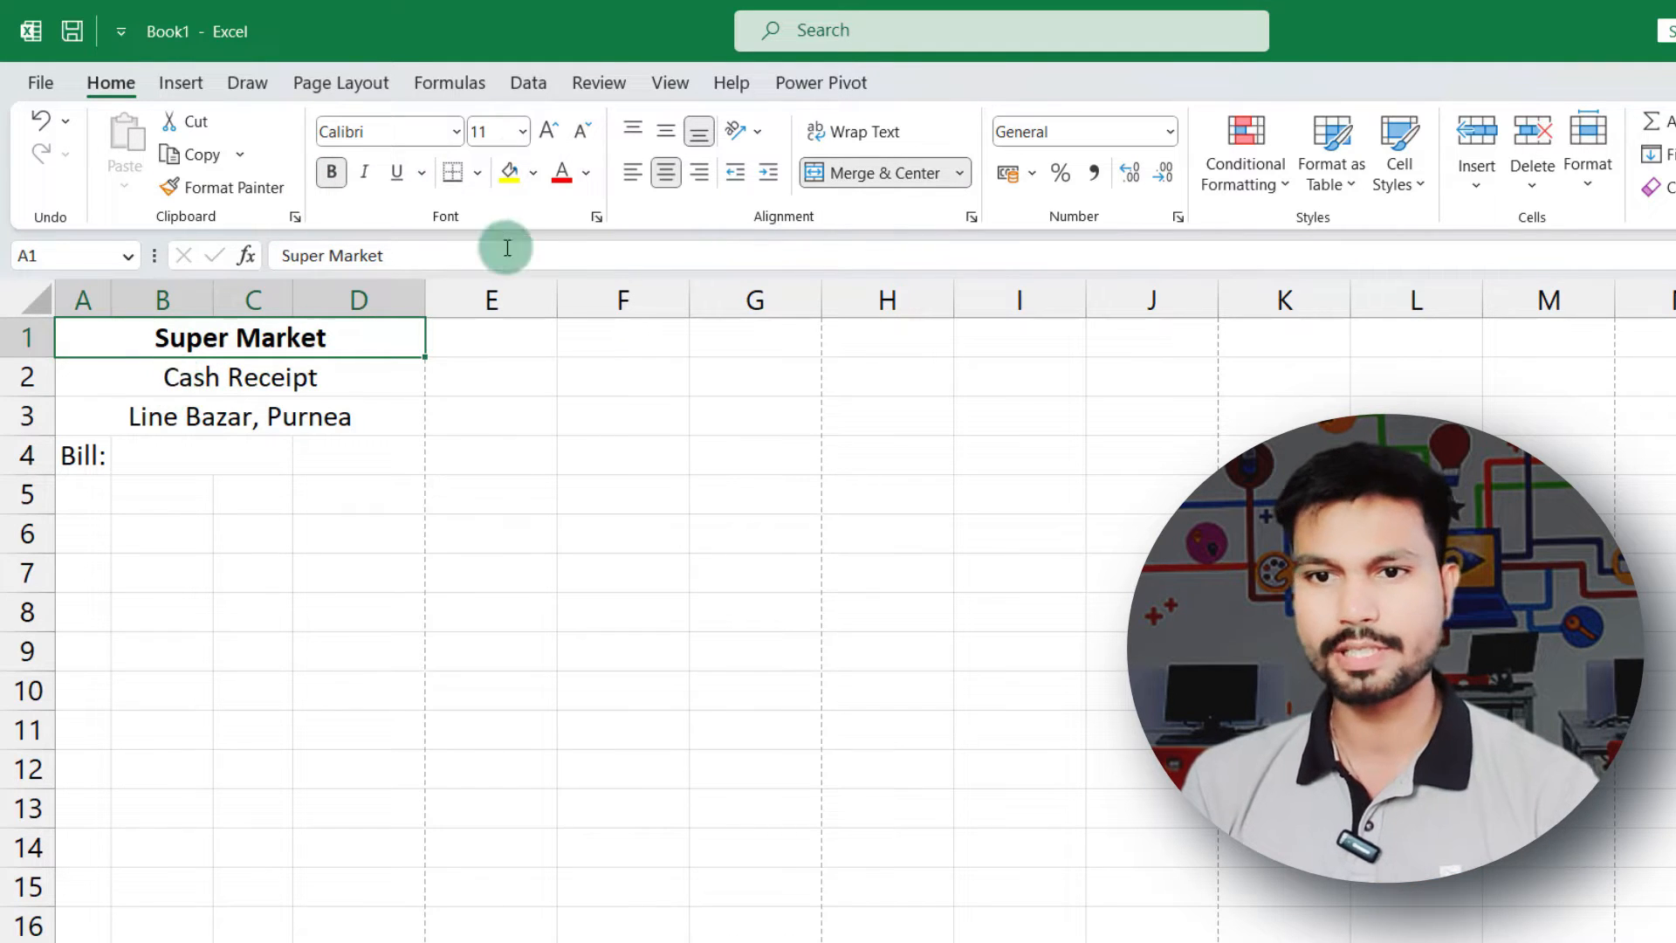
pyautogui.click(545, 127)
pyautogui.click(544, 125)
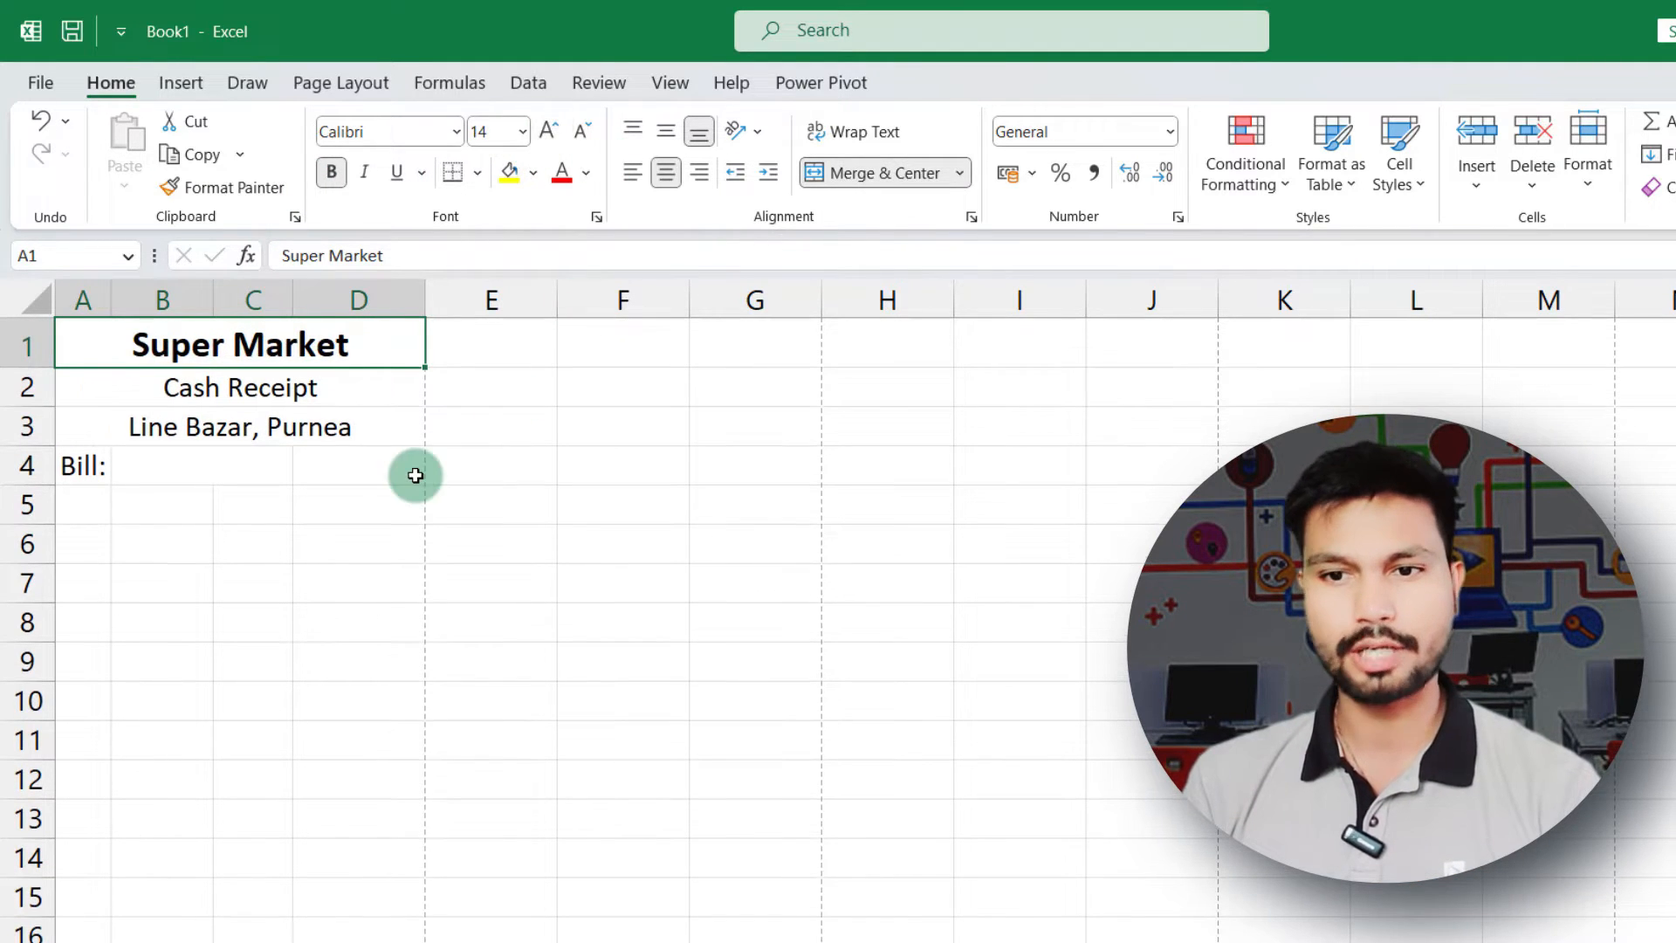
# Reduce the font size of the "Cash Receipt" and address lines in rows 2 and 3 to 10
pyautogui.click(415, 474)
pyautogui.moveTo(200, 392); pyautogui.dragTo(201, 414)
pyautogui.click(585, 131)
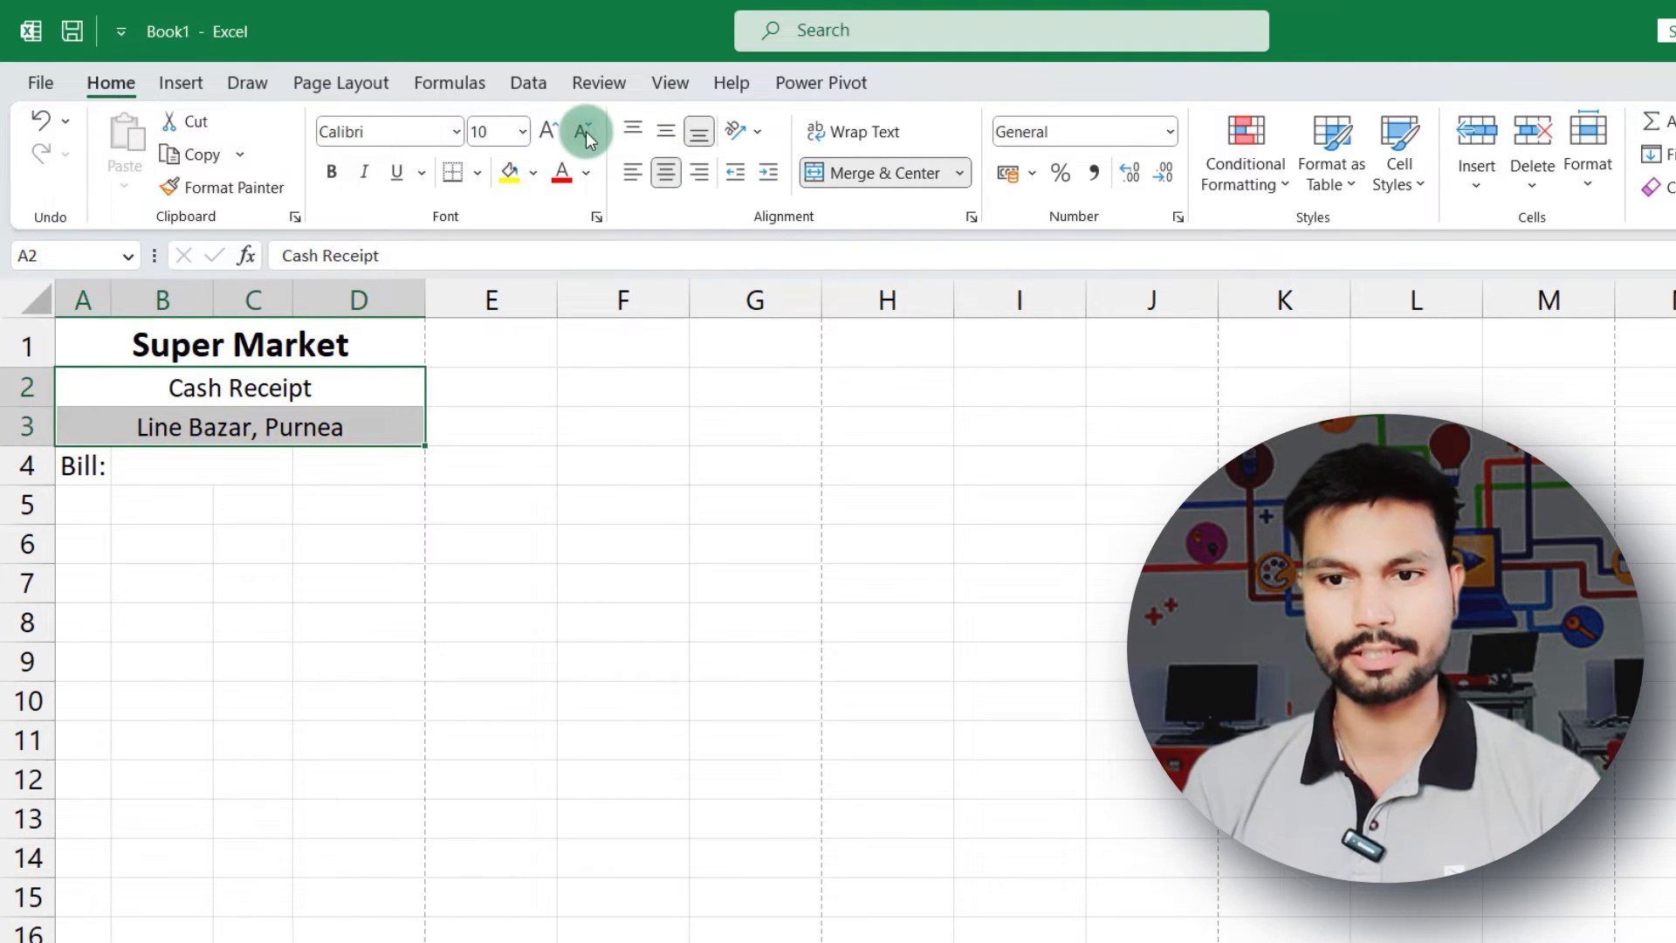
pyautogui.click(509, 610)
# Reduce the font size of the "Bill:" label in A4 by one level and make it bold
pyautogui.click(60, 460)
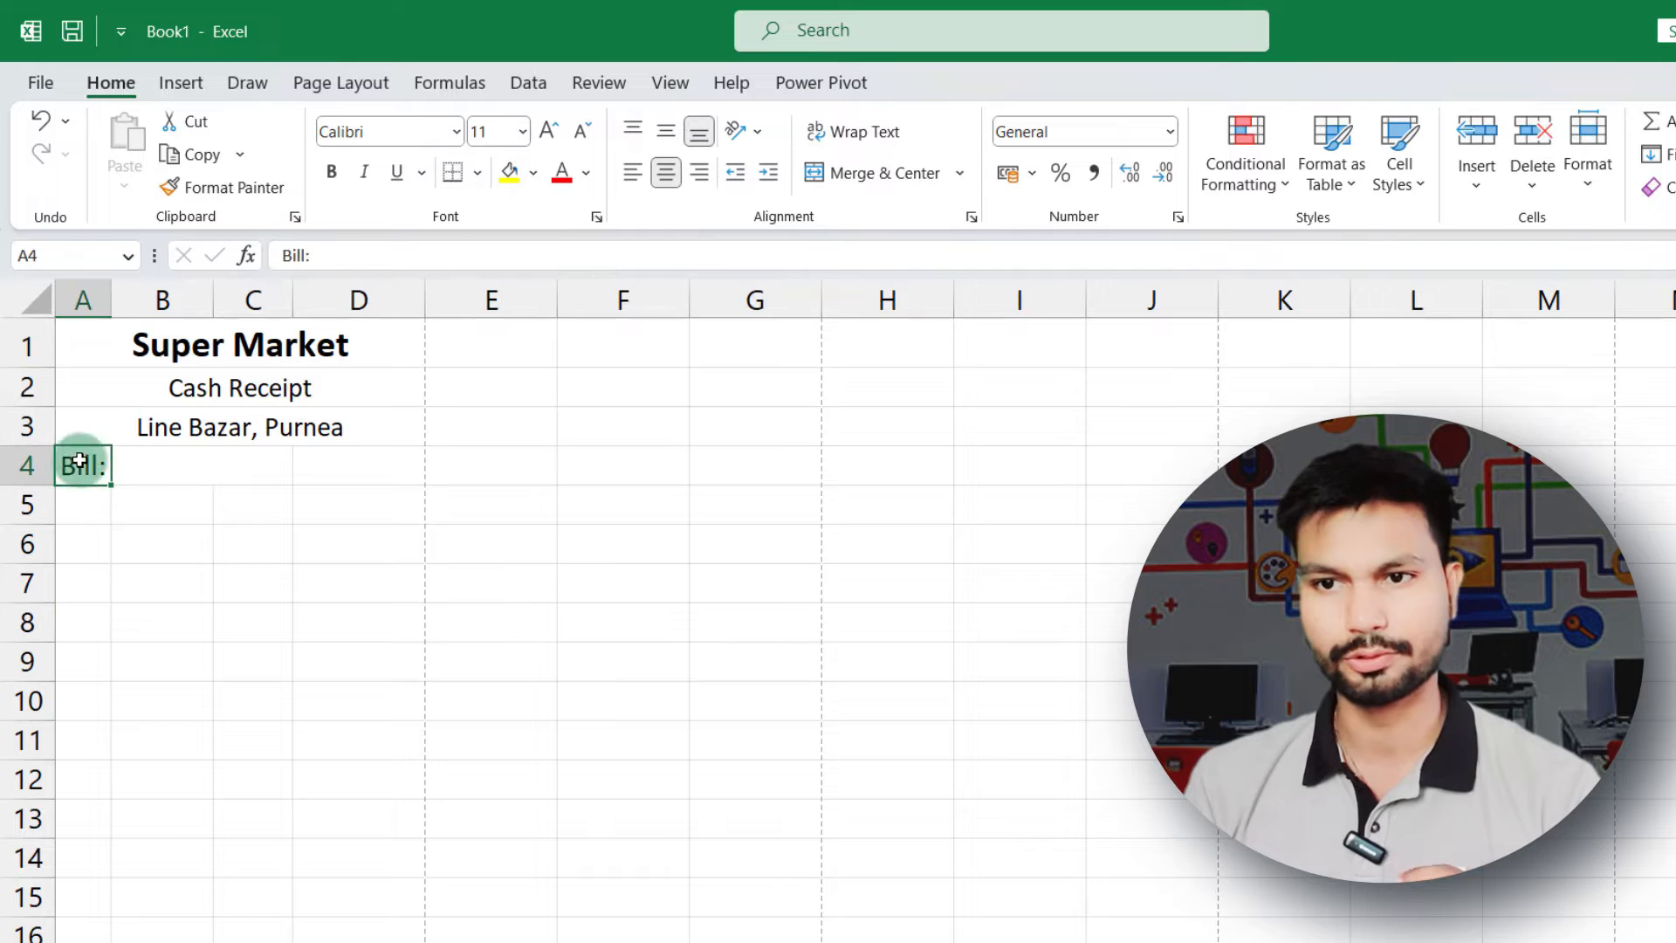
pyautogui.click(583, 130)
pyautogui.click(343, 173)
pyautogui.click(644, 573)
# Enter "Party's Name" in the merged cell B4 beside the bill label
pyautogui.click(184, 464)
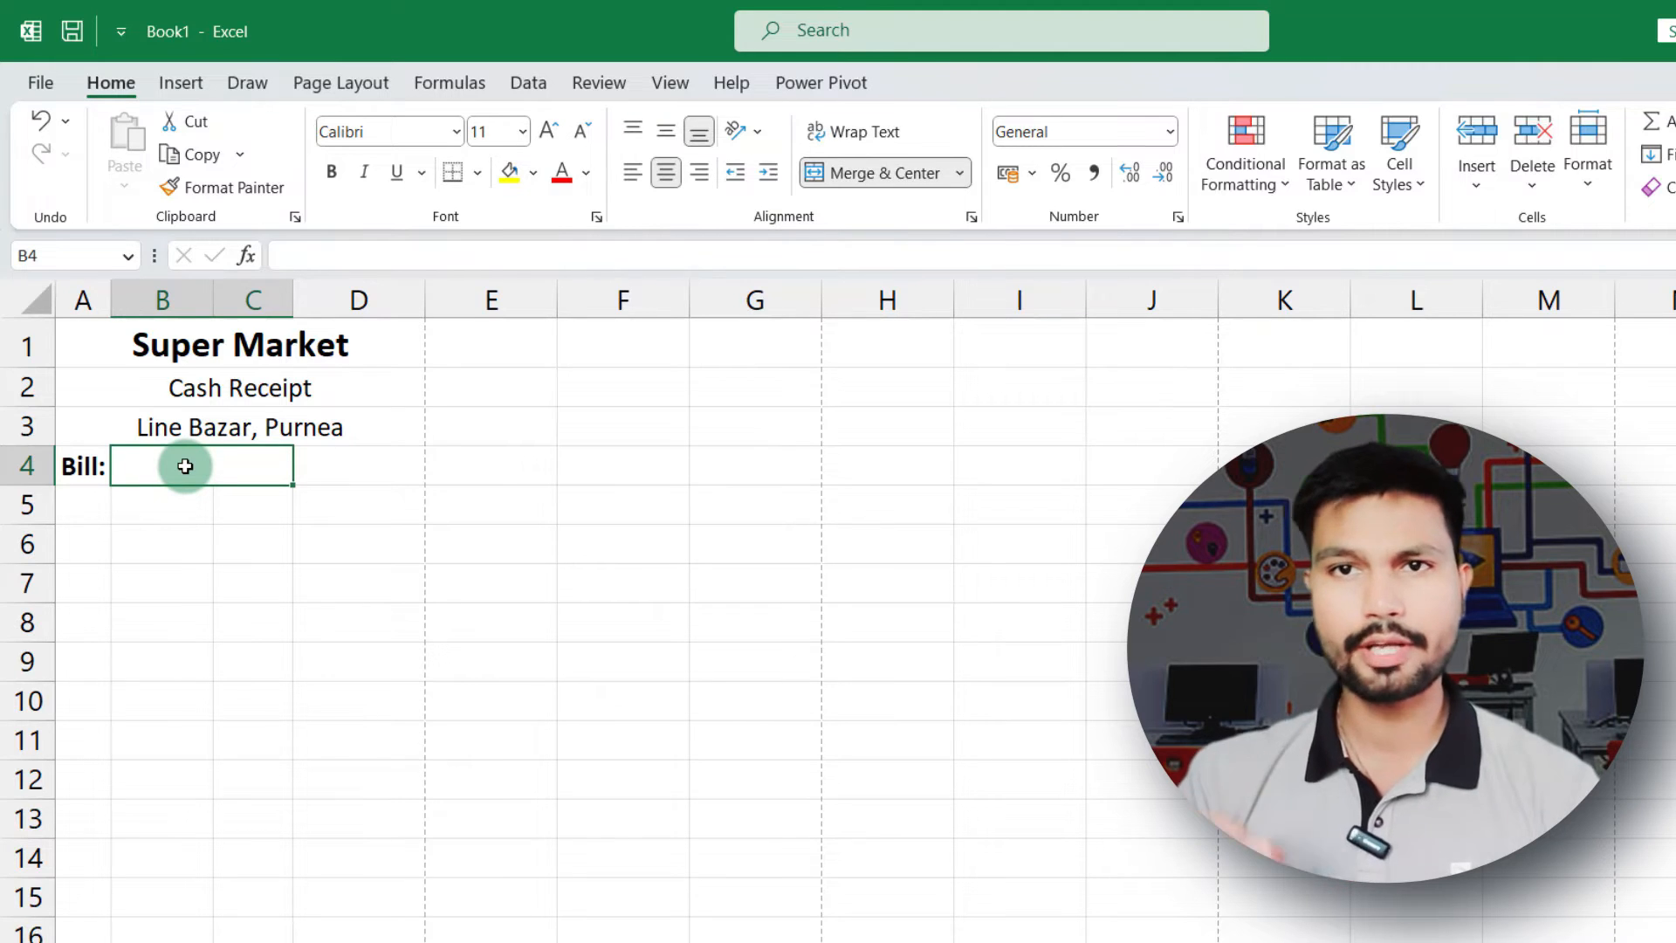
pyautogui.write("Party's Nam")
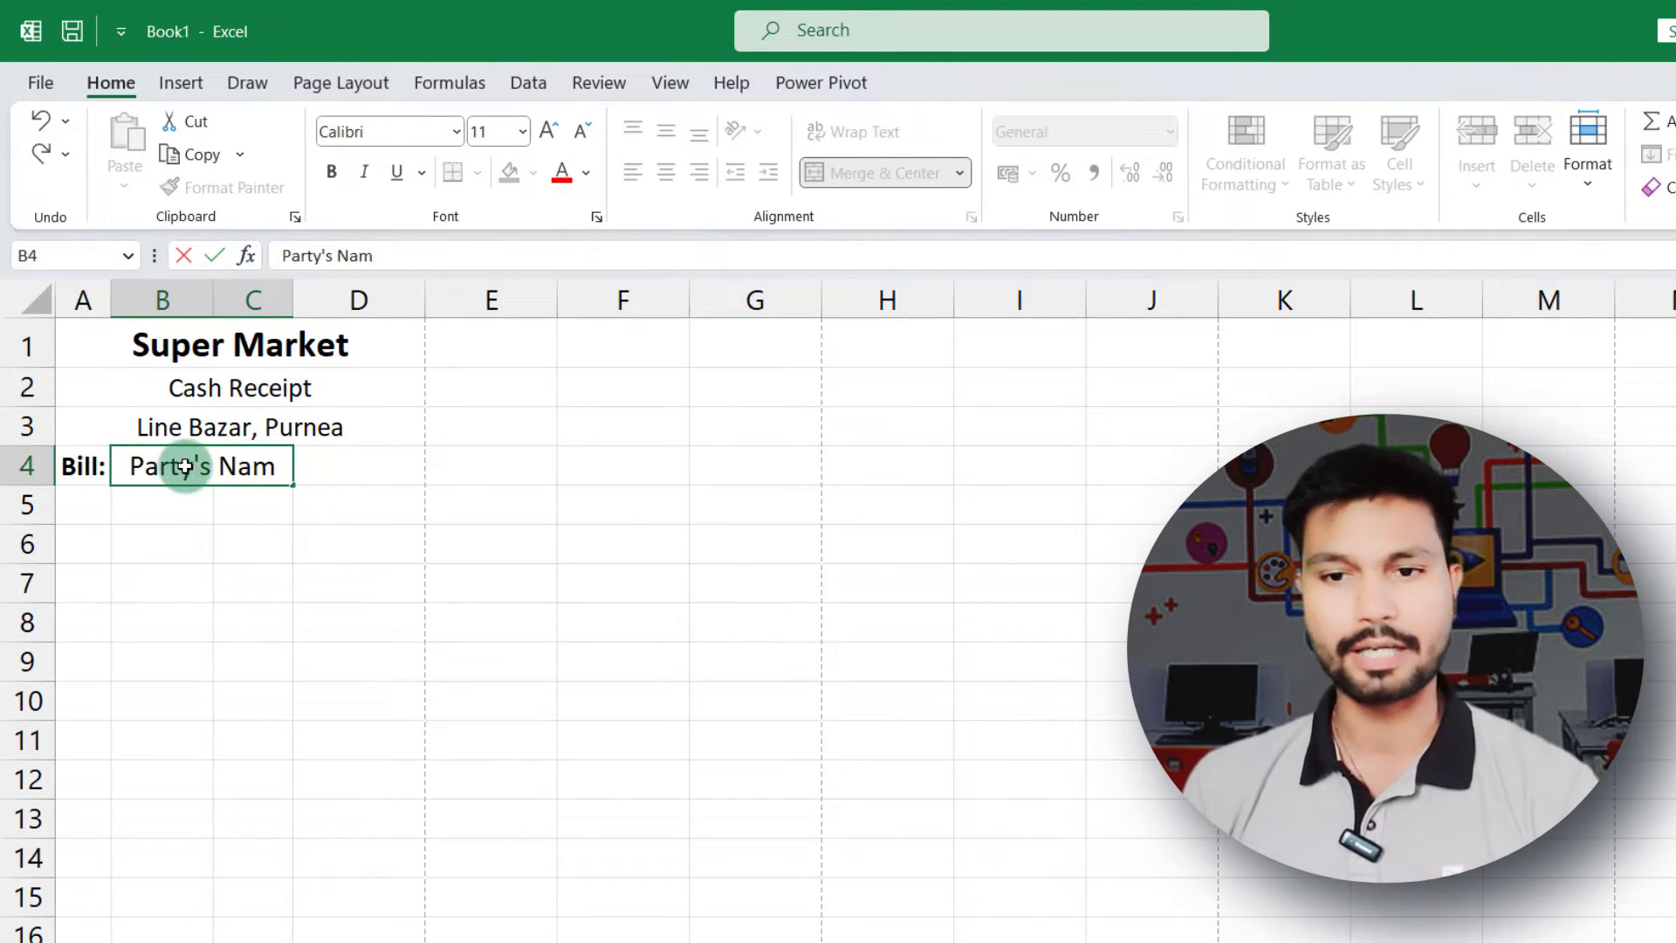
pyautogui.click(187, 670)
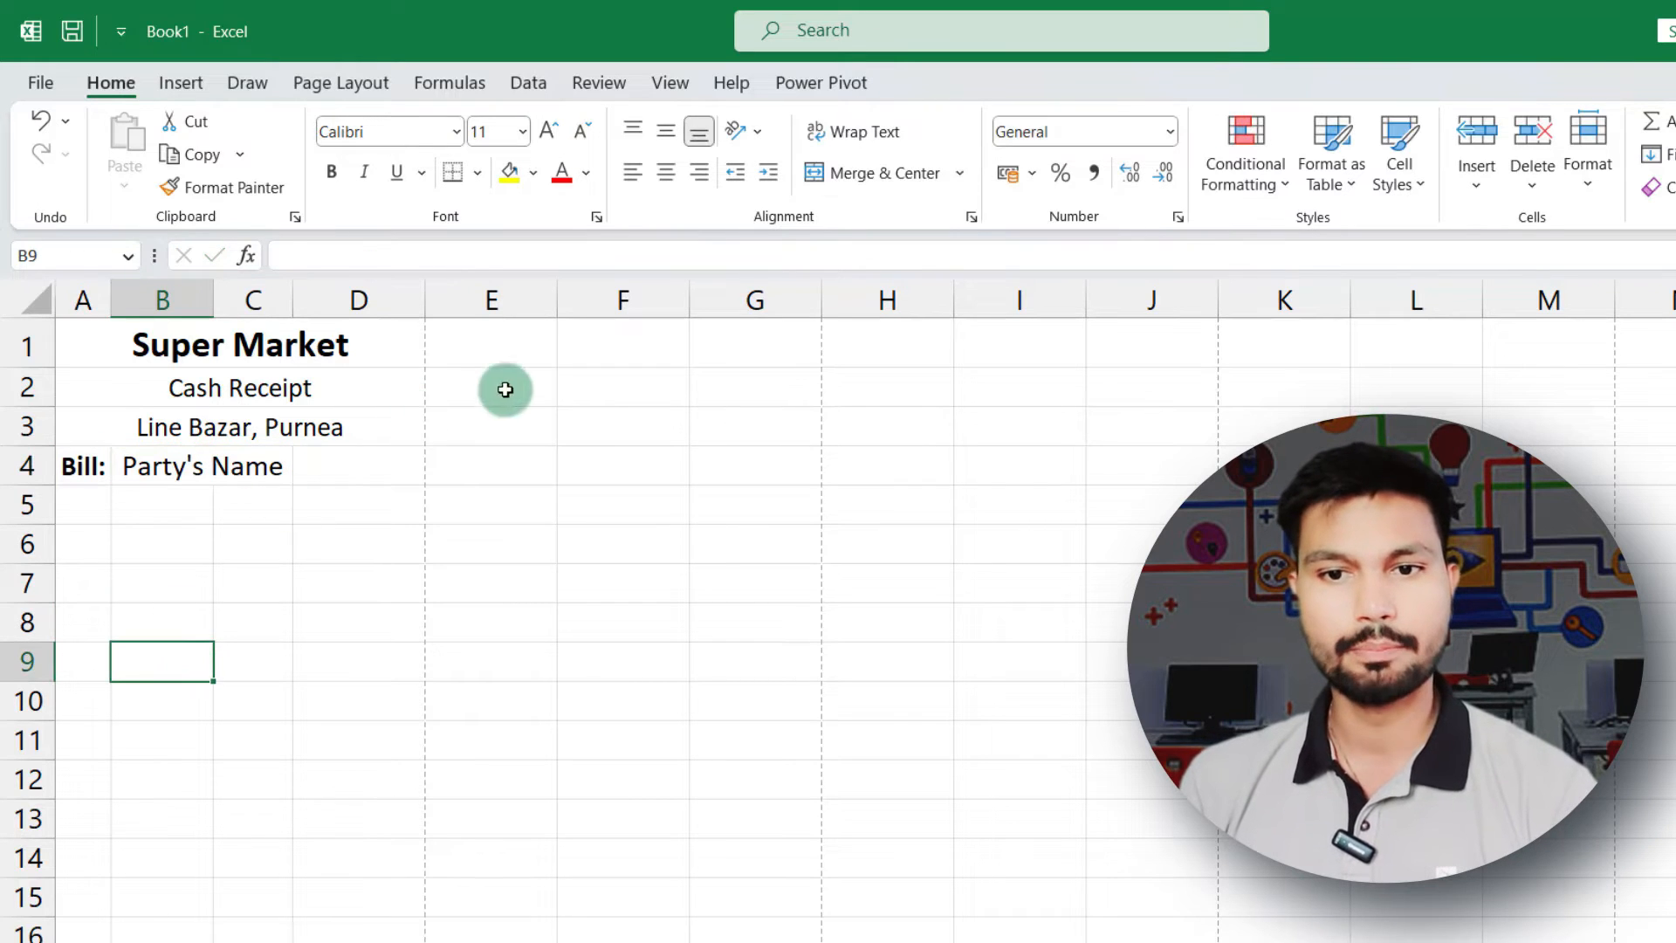
# Enter the label "Date" in A5 and the date 05-08-2023 in B5 beside it
pyautogui.click(83, 501)
pyautogui.write('d')
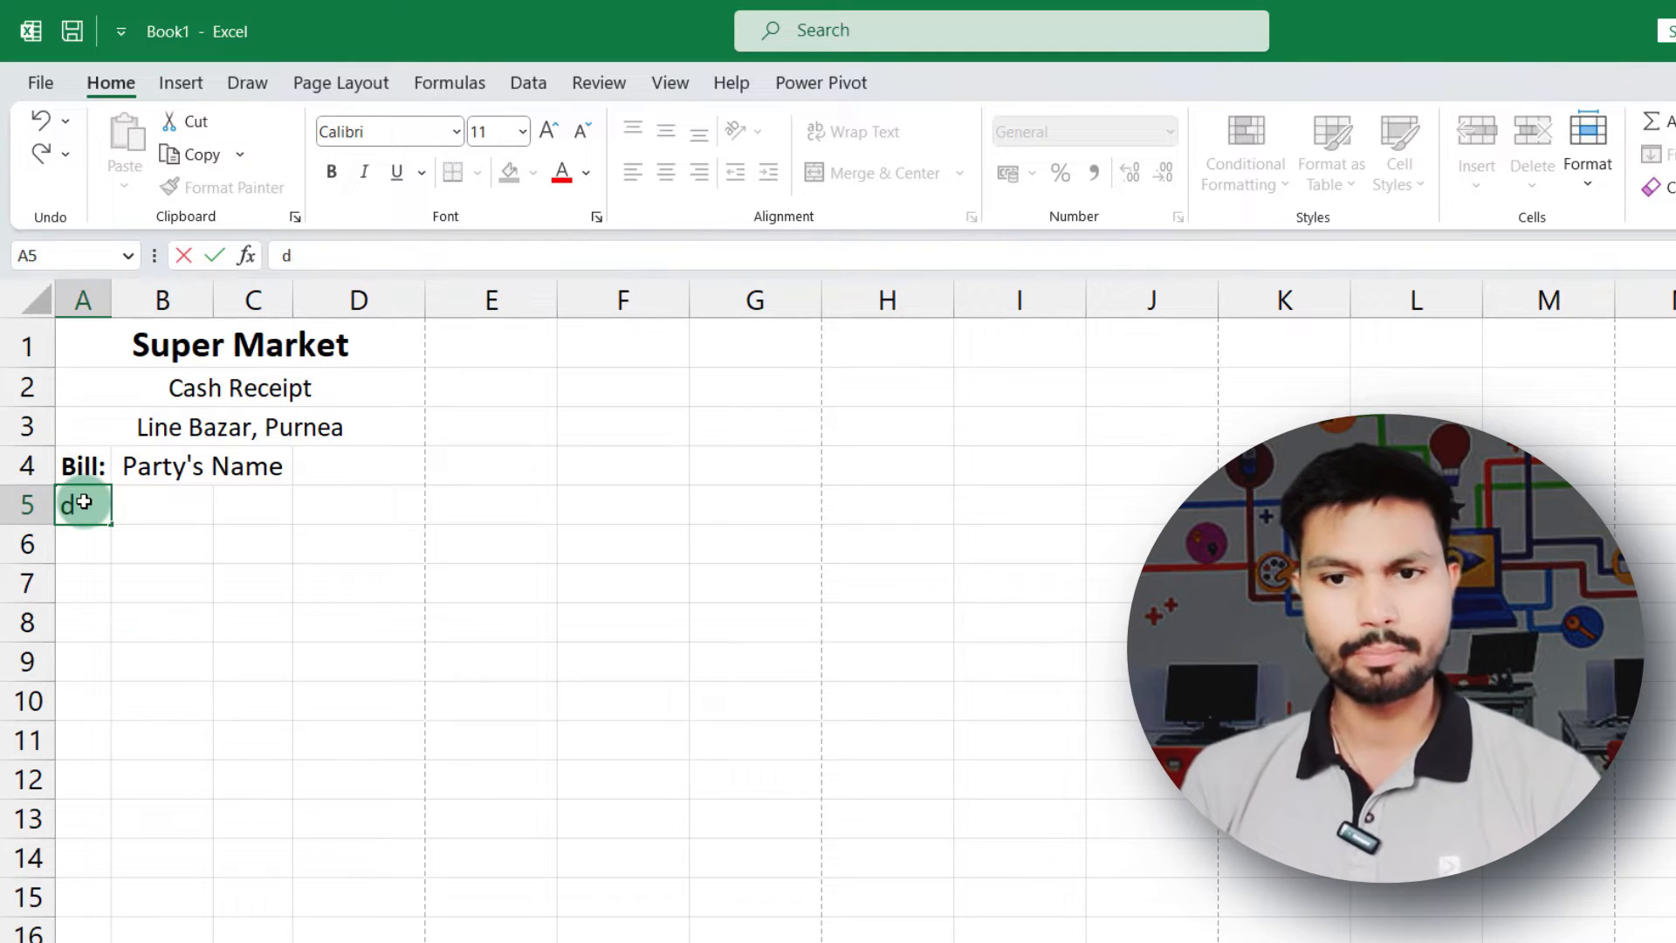
pyautogui.write('ate')
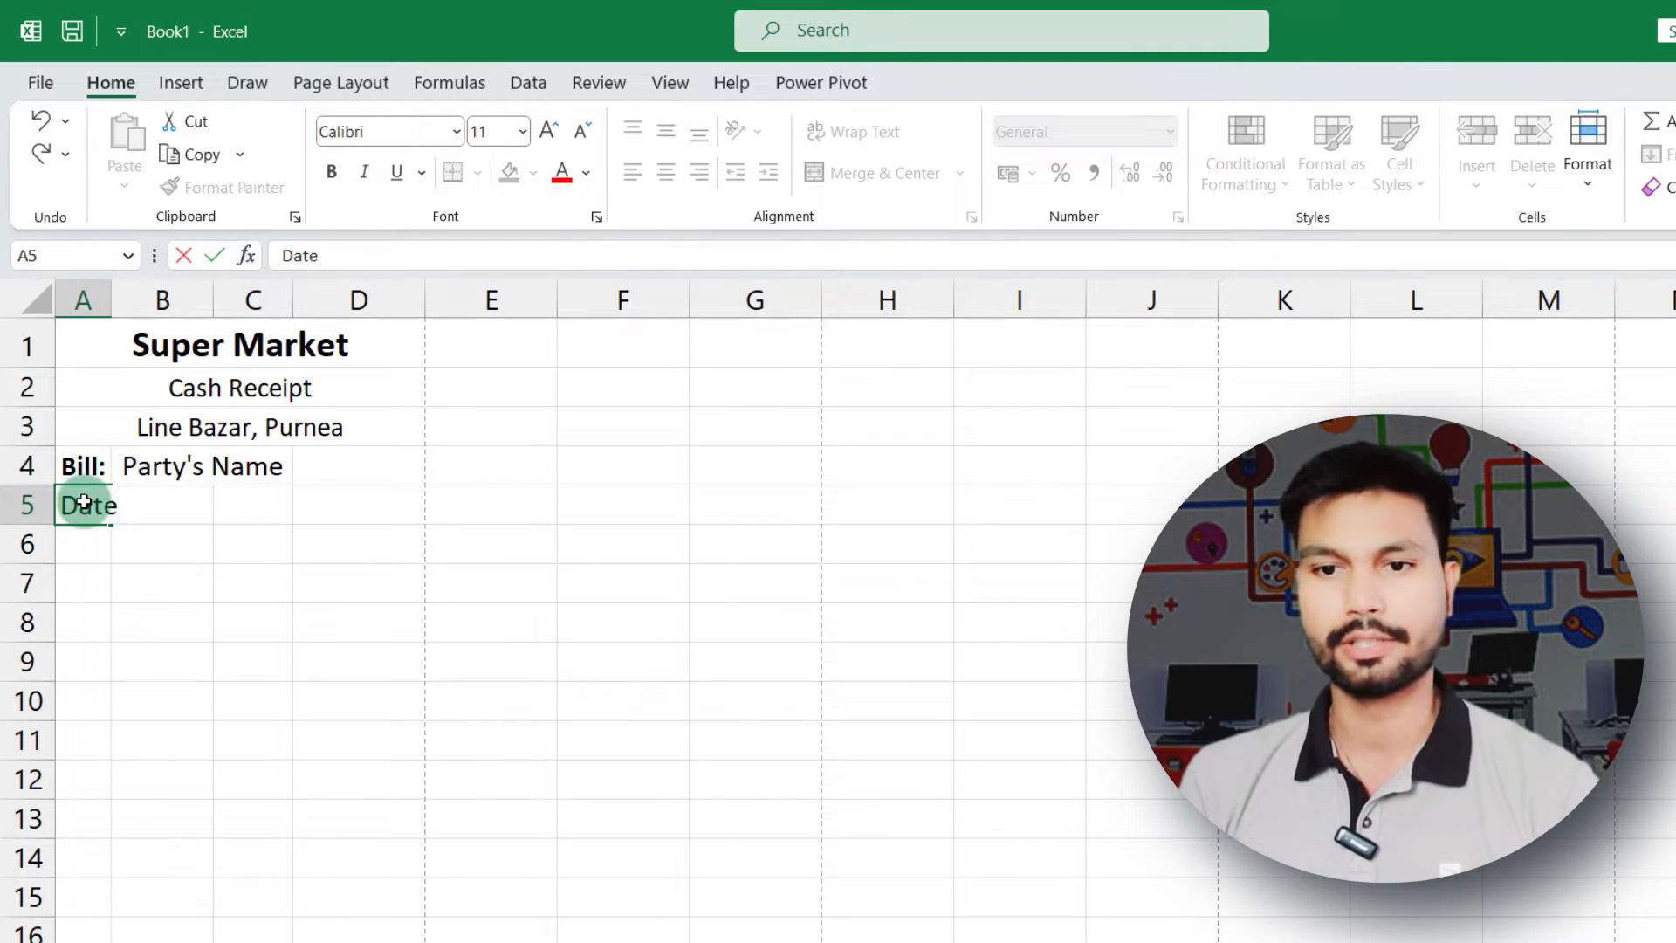
pyautogui.click(155, 514)
pyautogui.write('05-08-')
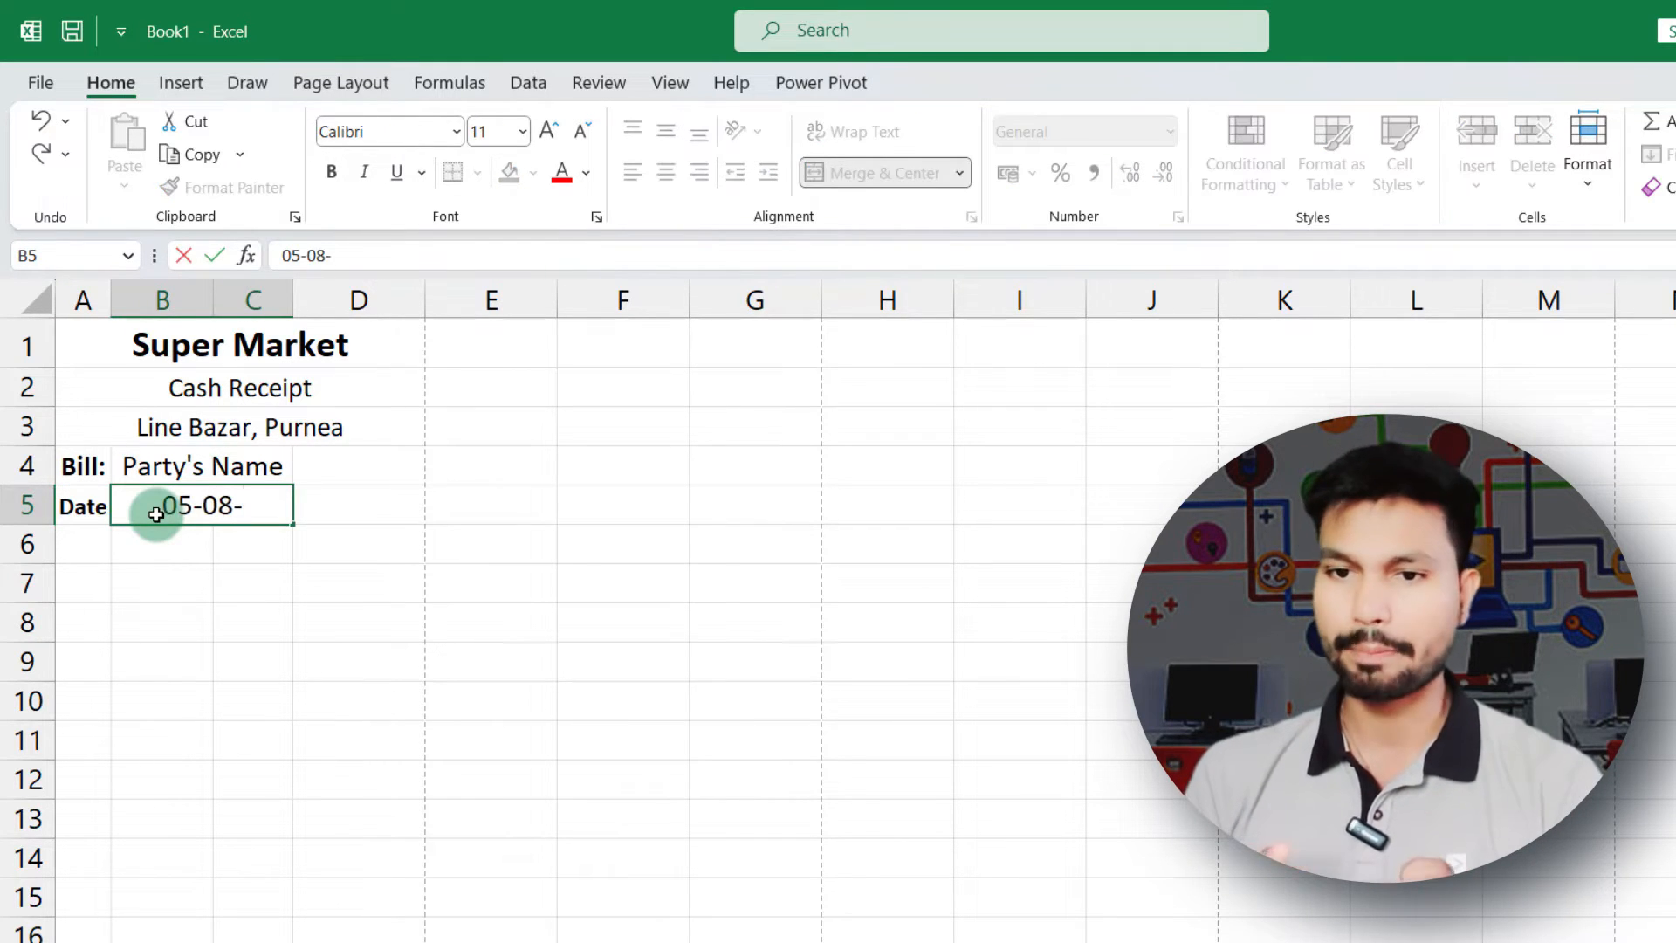
pyautogui.write('2023')
pyautogui.click(333, 629)
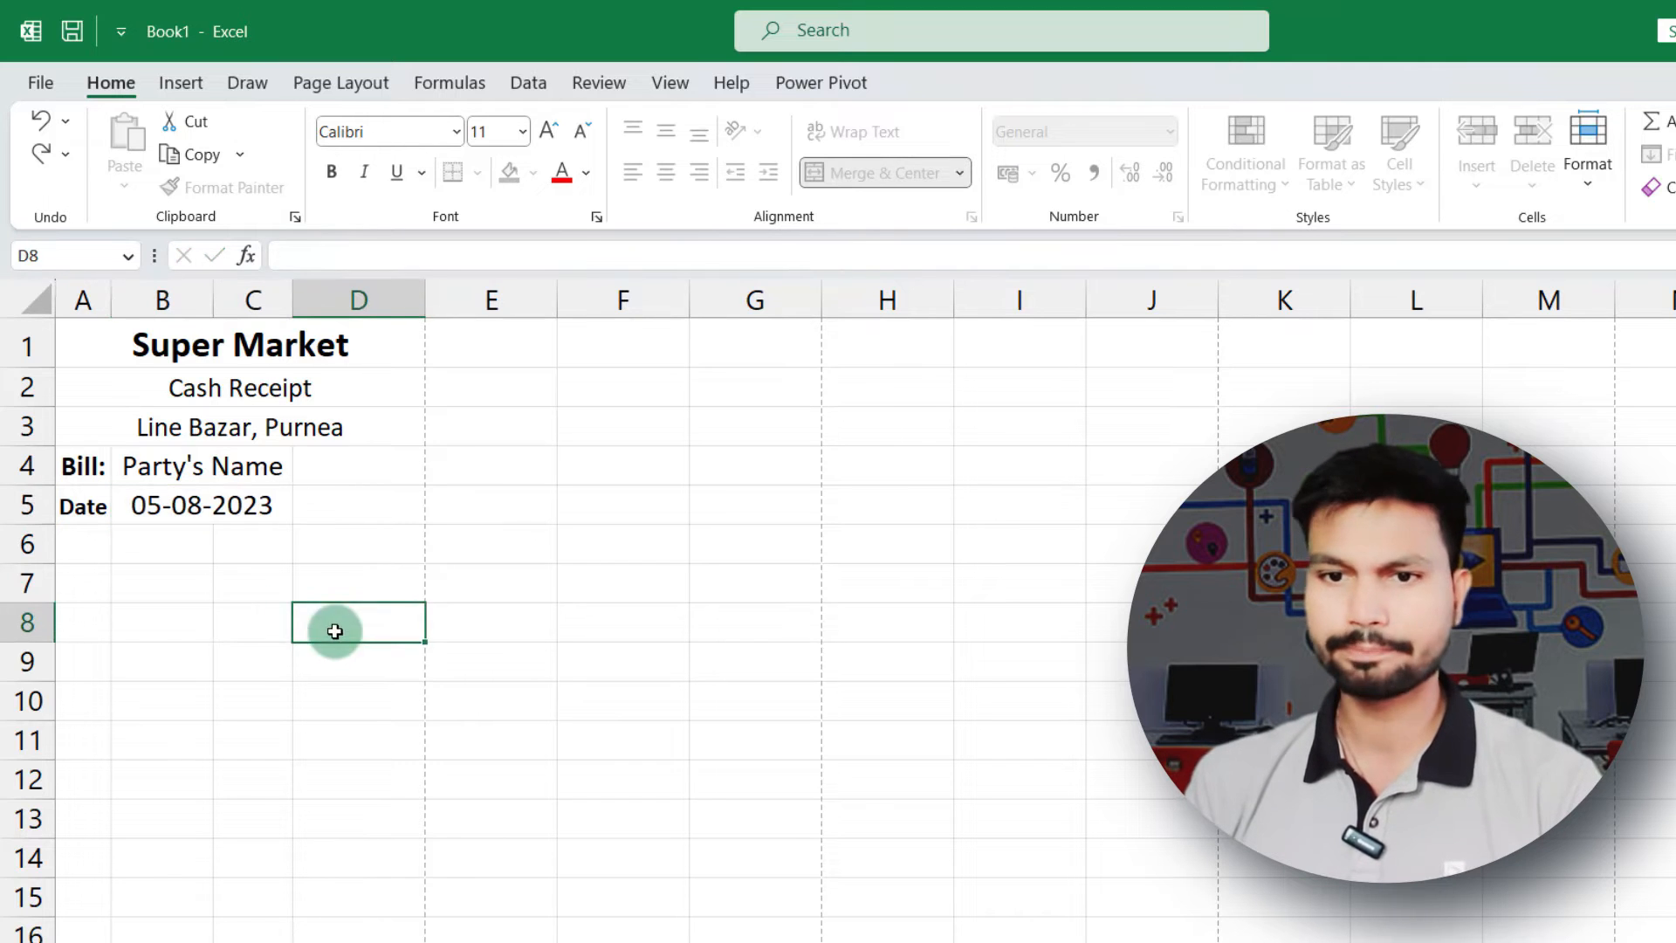
# Reduce the height of row 6 to about 9 points and give A6:D6 a thick bottom border
pyautogui.moveTo(85, 537); pyautogui.dragTo(334, 540)
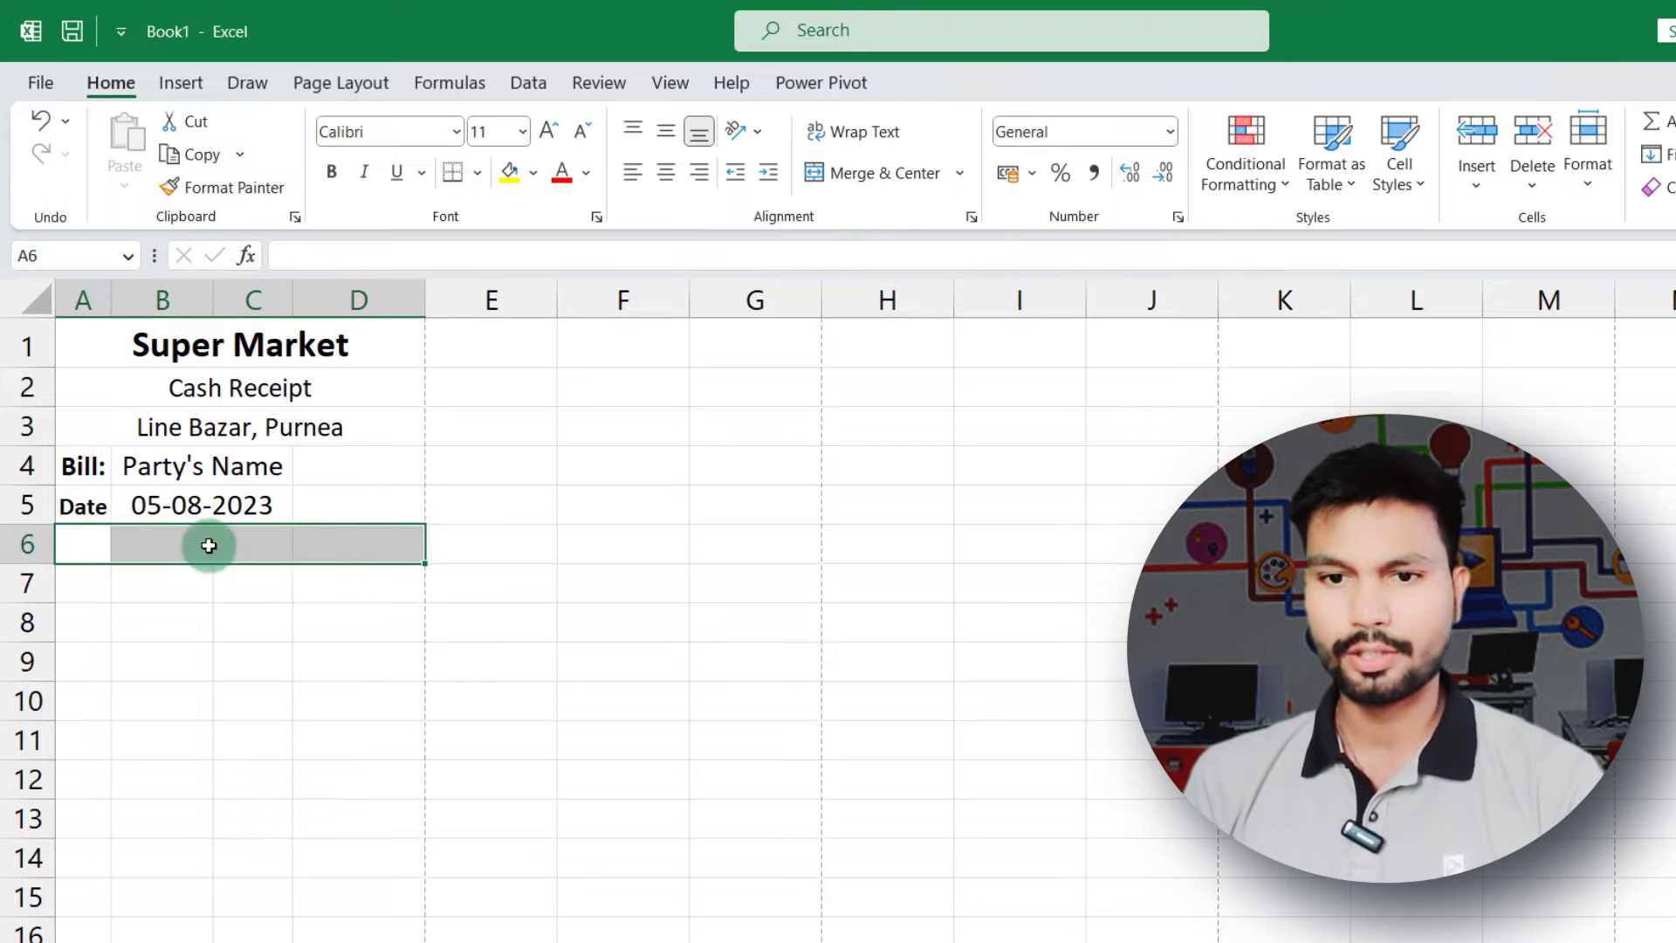
pyautogui.moveTo(15, 561); pyautogui.dragTo(16, 549)
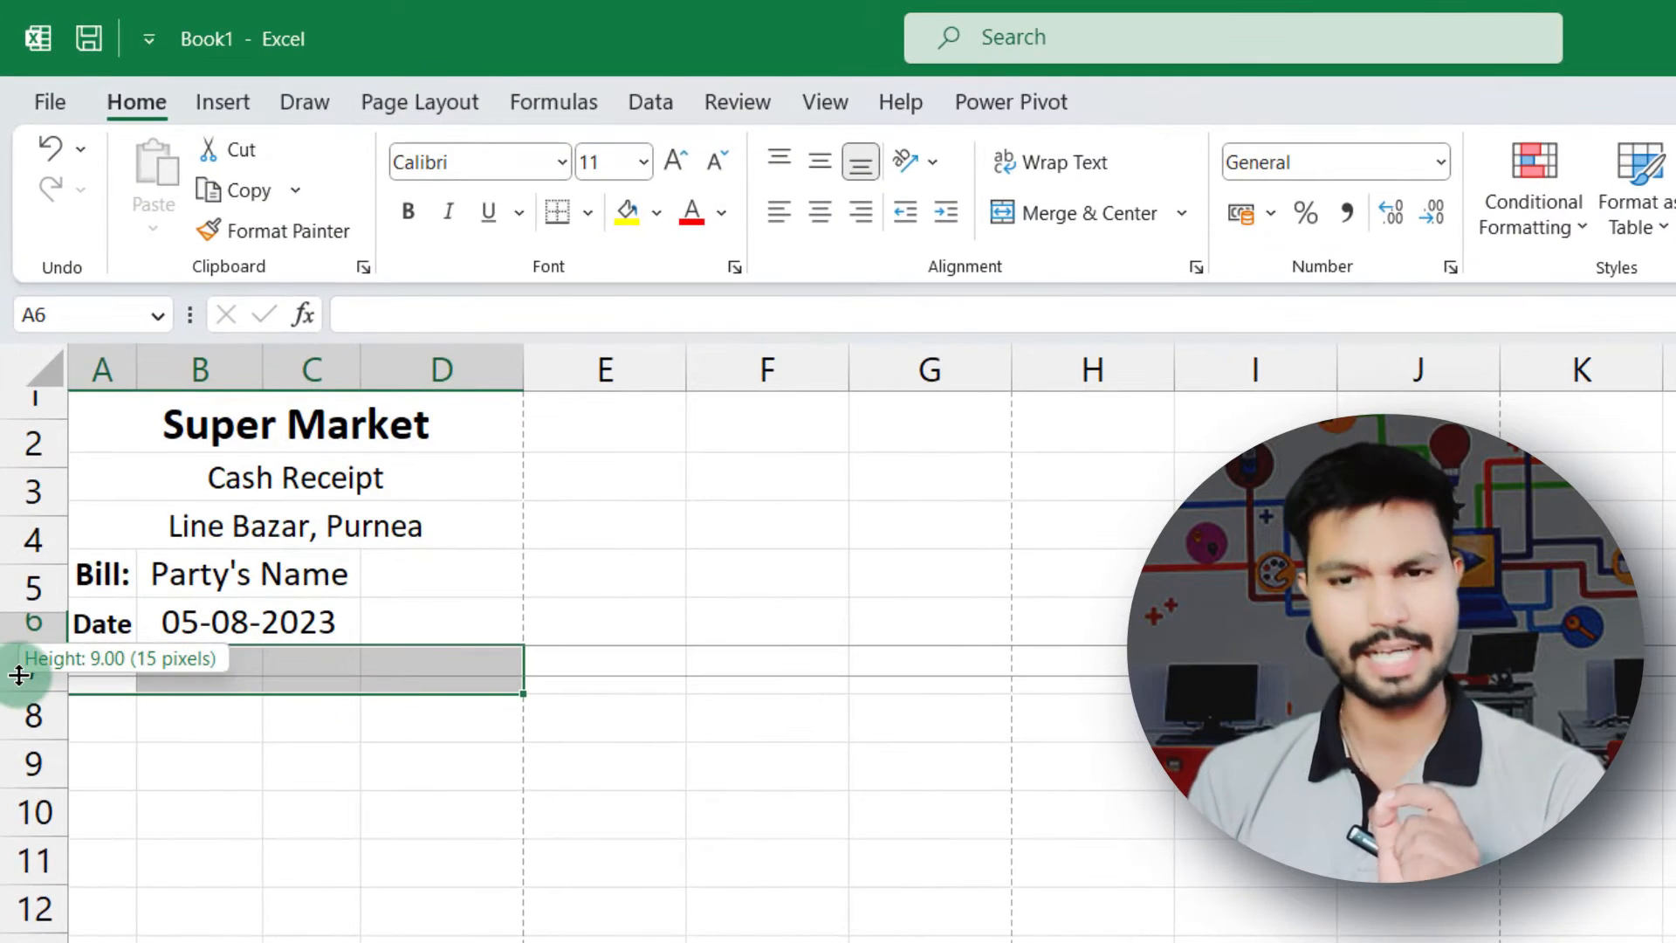
pyautogui.moveTo(19, 675); pyautogui.dragTo(19, 674)
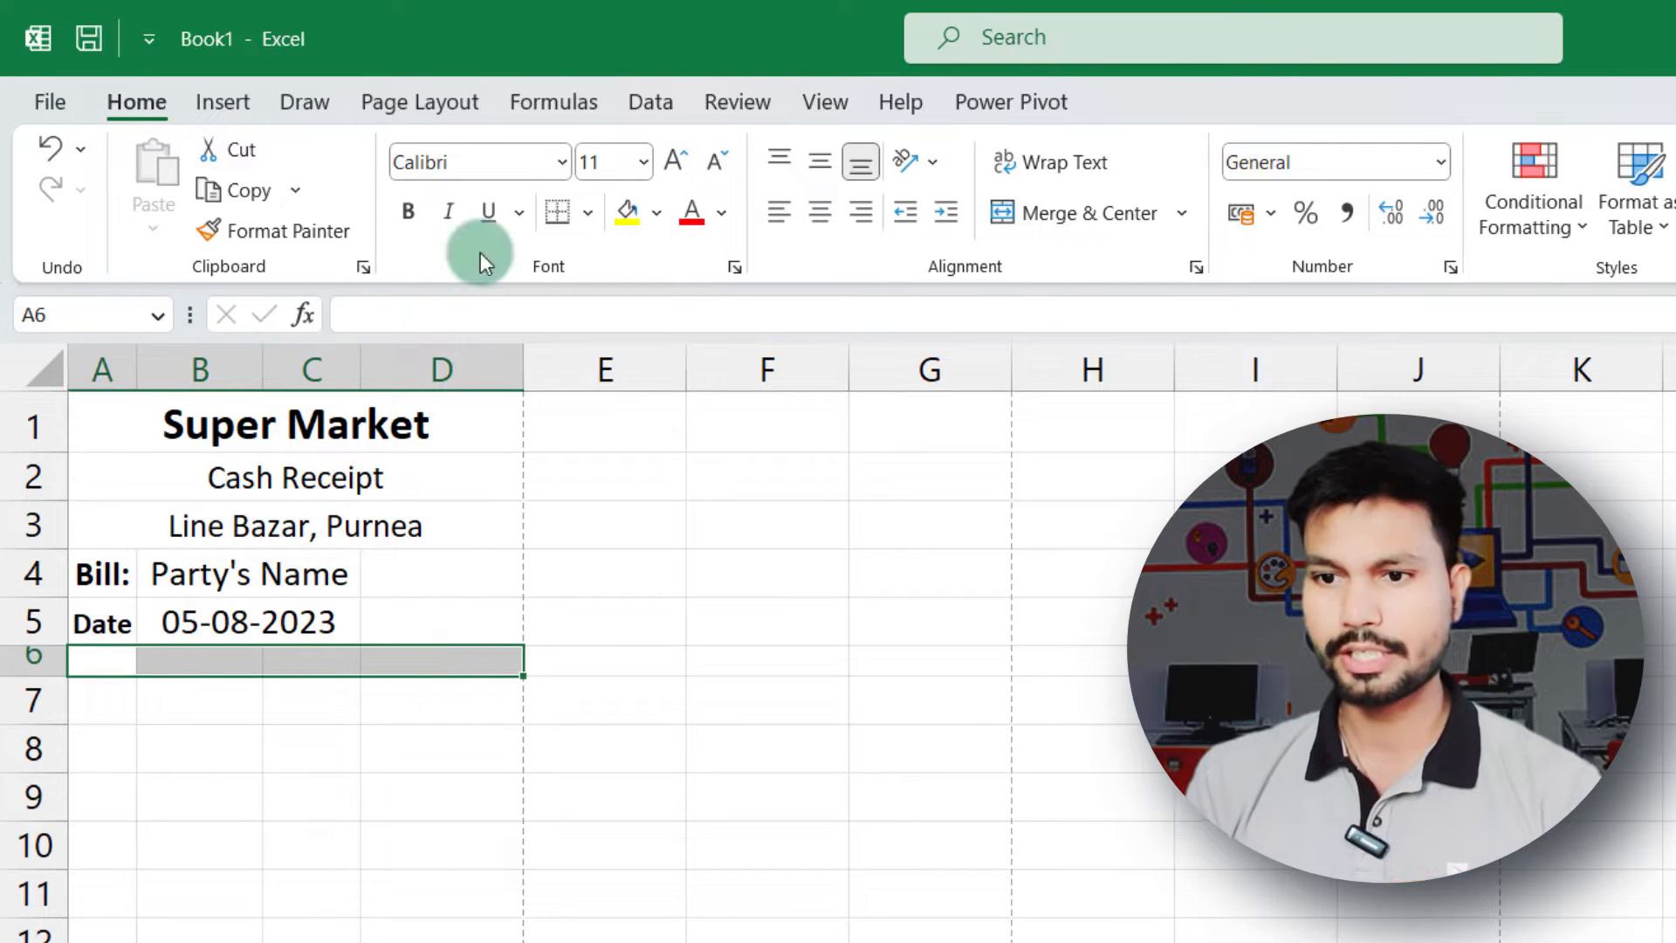
pyautogui.click(592, 213)
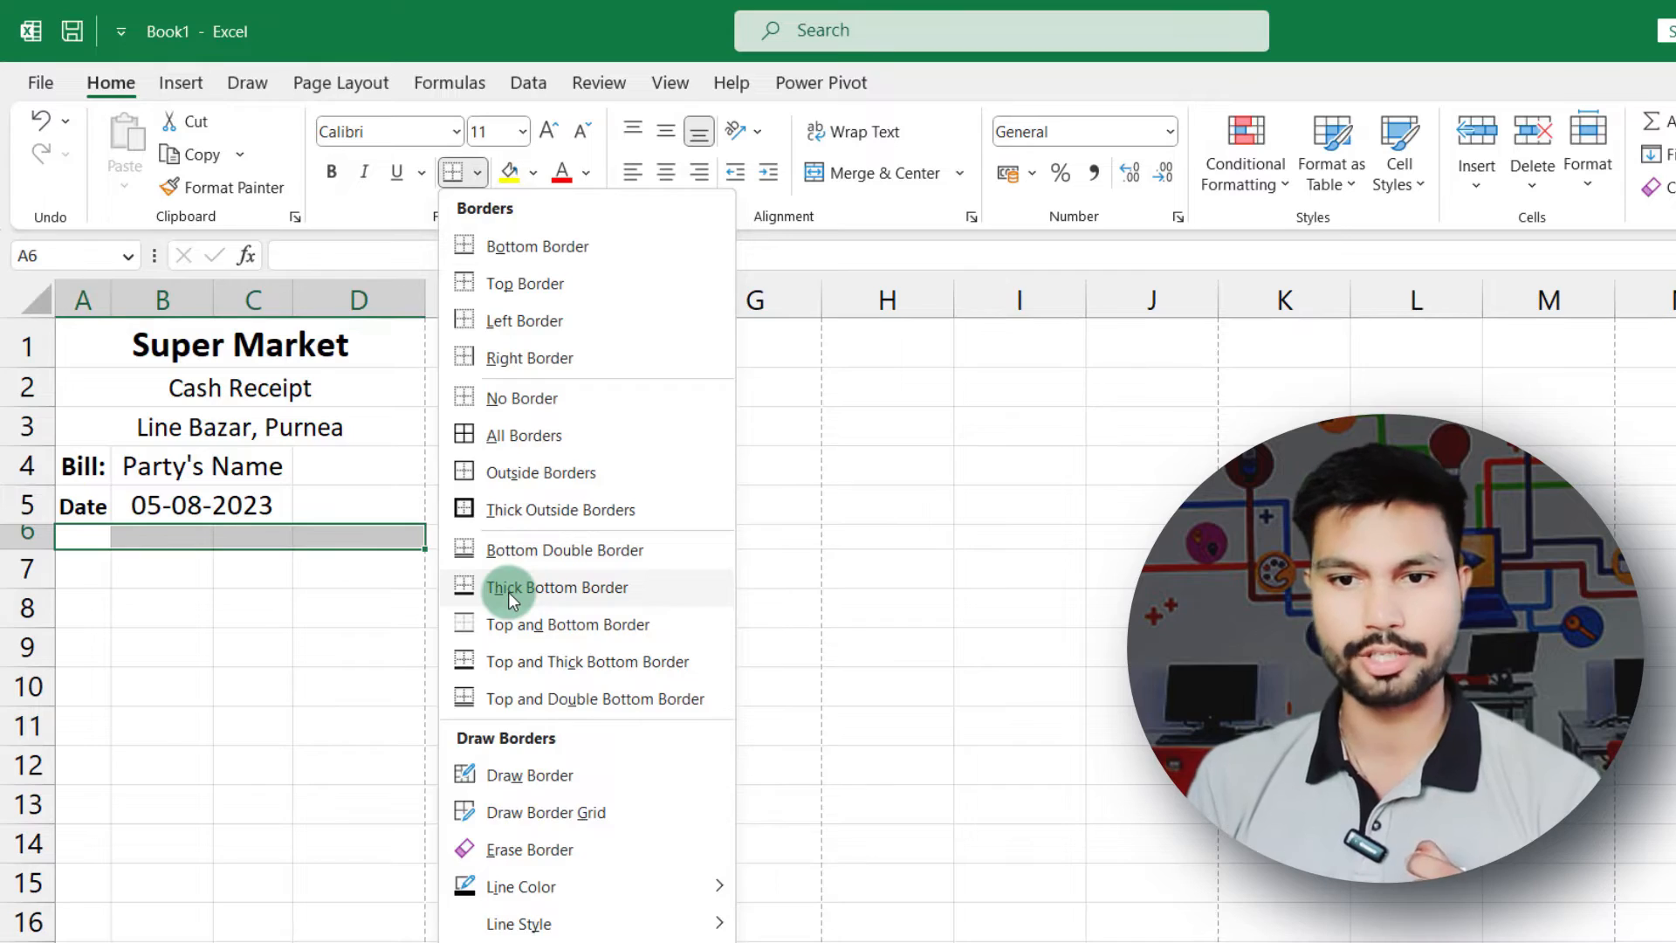
pyautogui.click(511, 588)
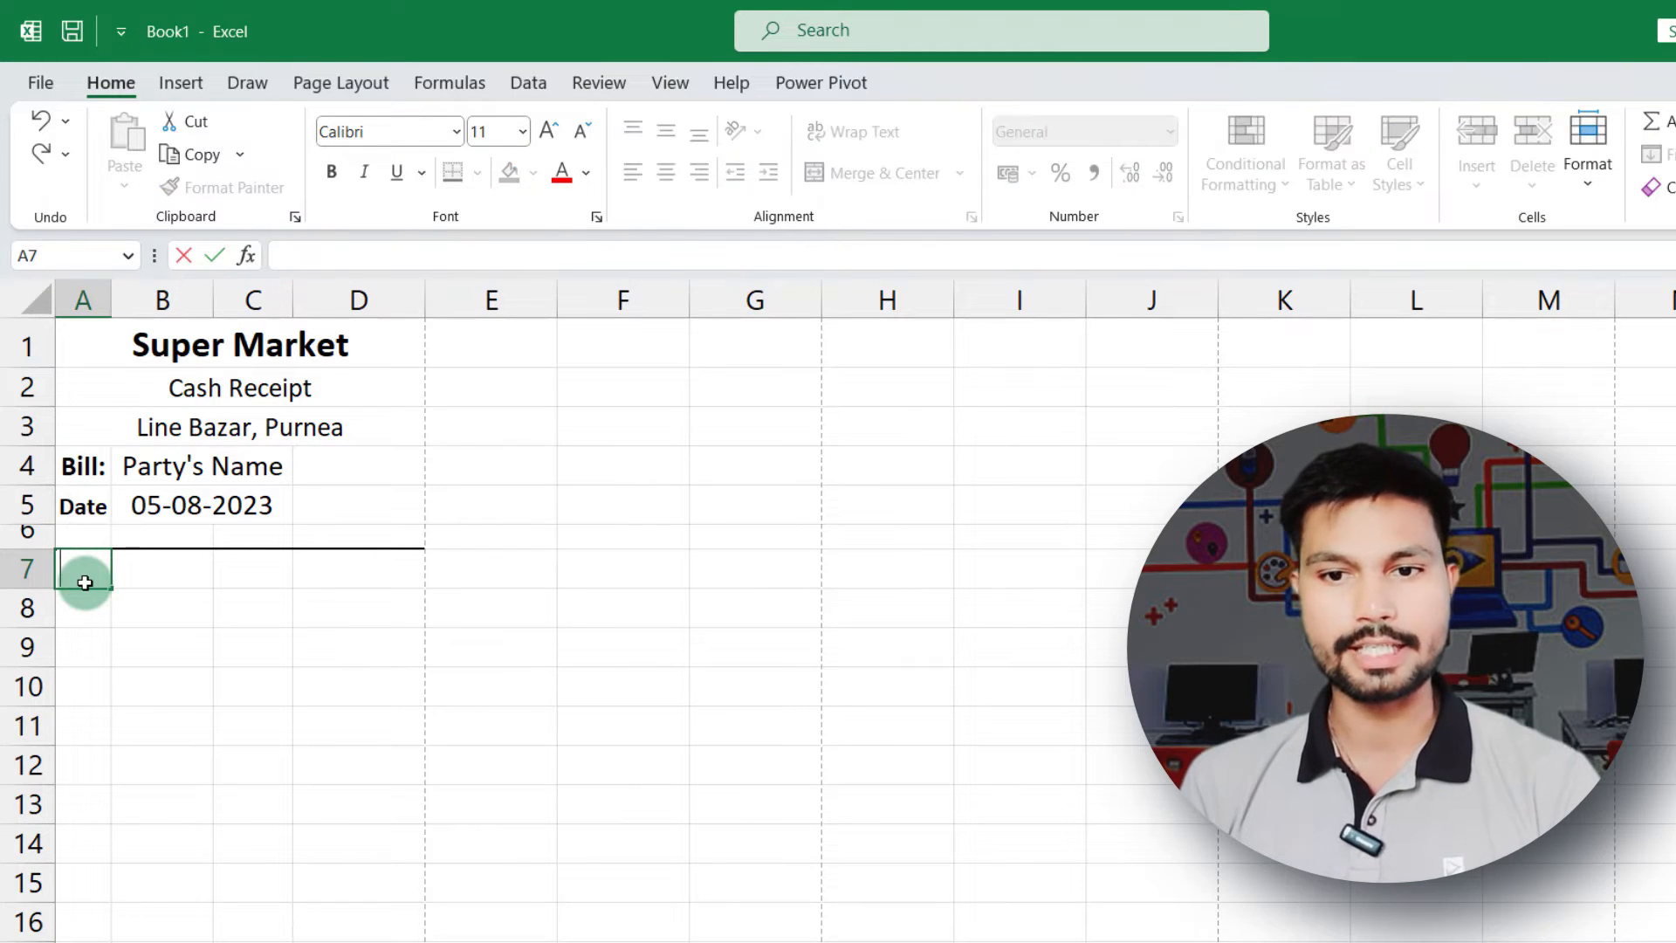
# Enter the column headings "Qnt", "Item", "Price" and "Total" in cells A7 to D7
pyautogui.write('nt')
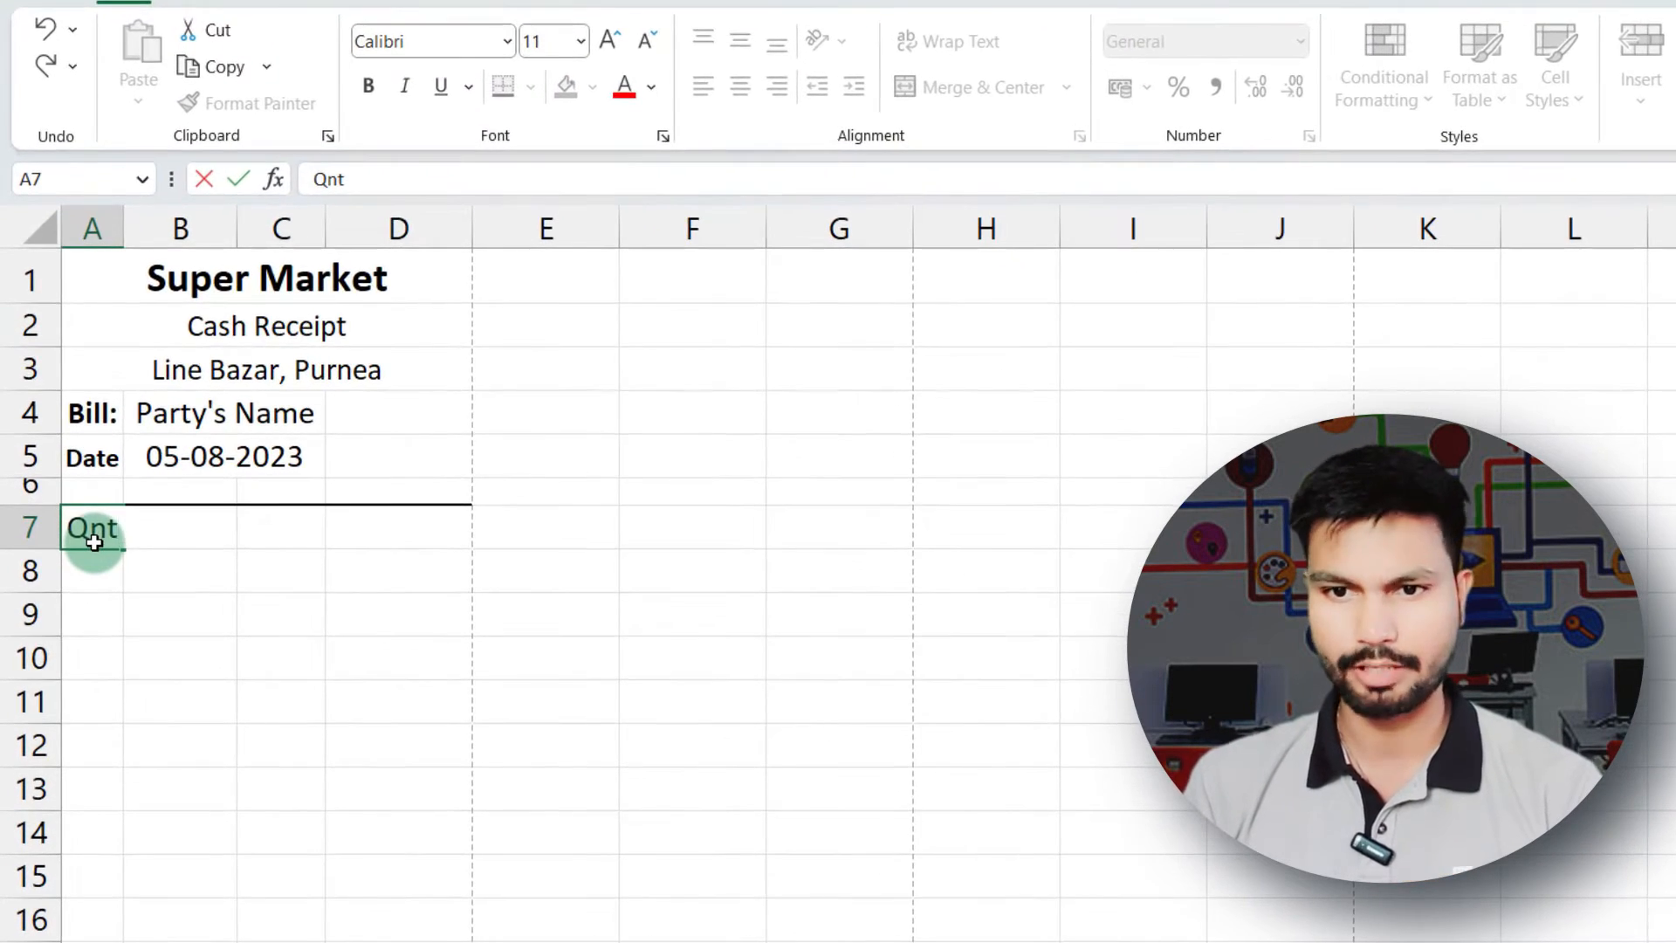
pyautogui.moveTo(218, 737); pyautogui.dragTo(172, 535)
pyautogui.click(174, 539)
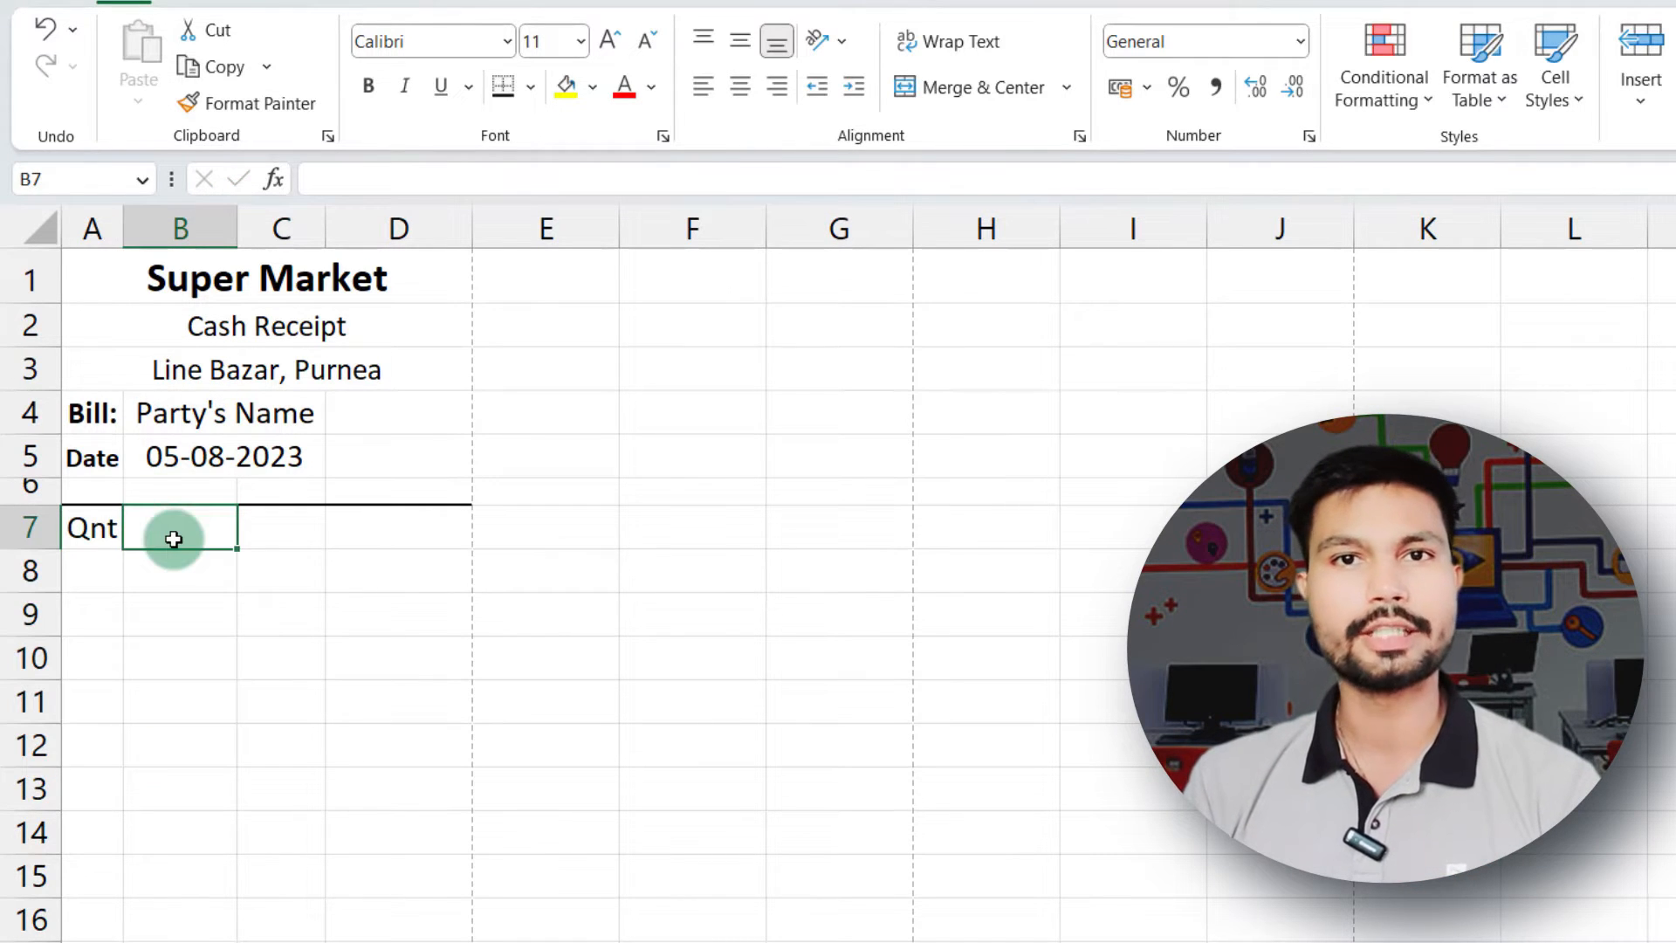
pyautogui.write('Item')
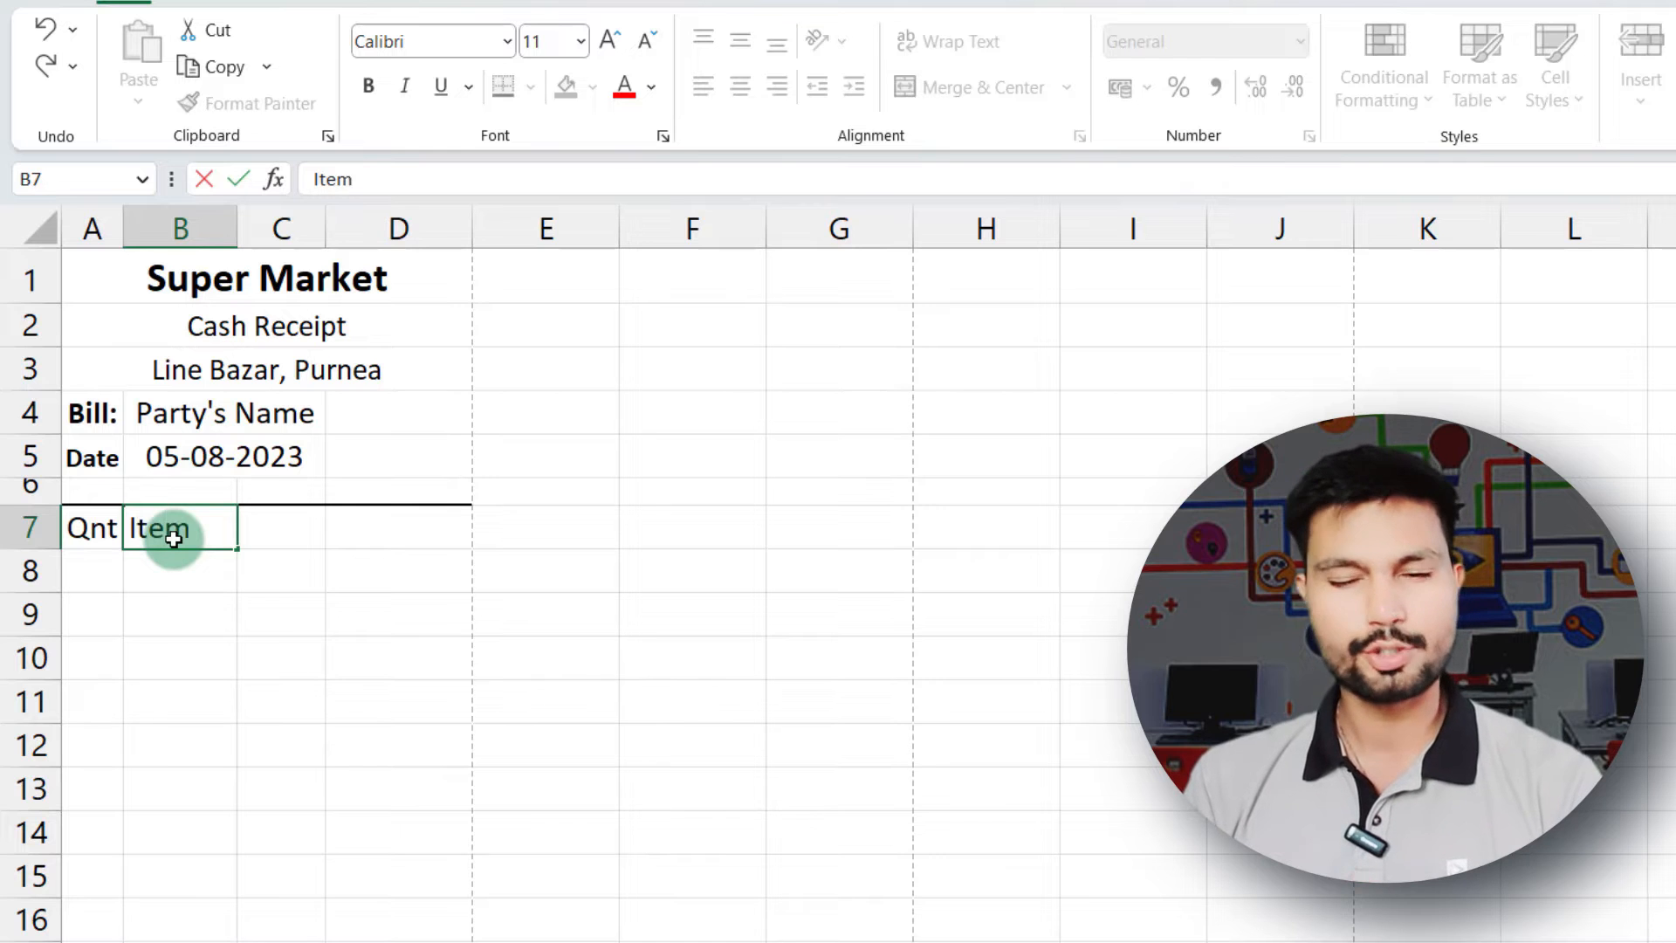
pyautogui.click(266, 530)
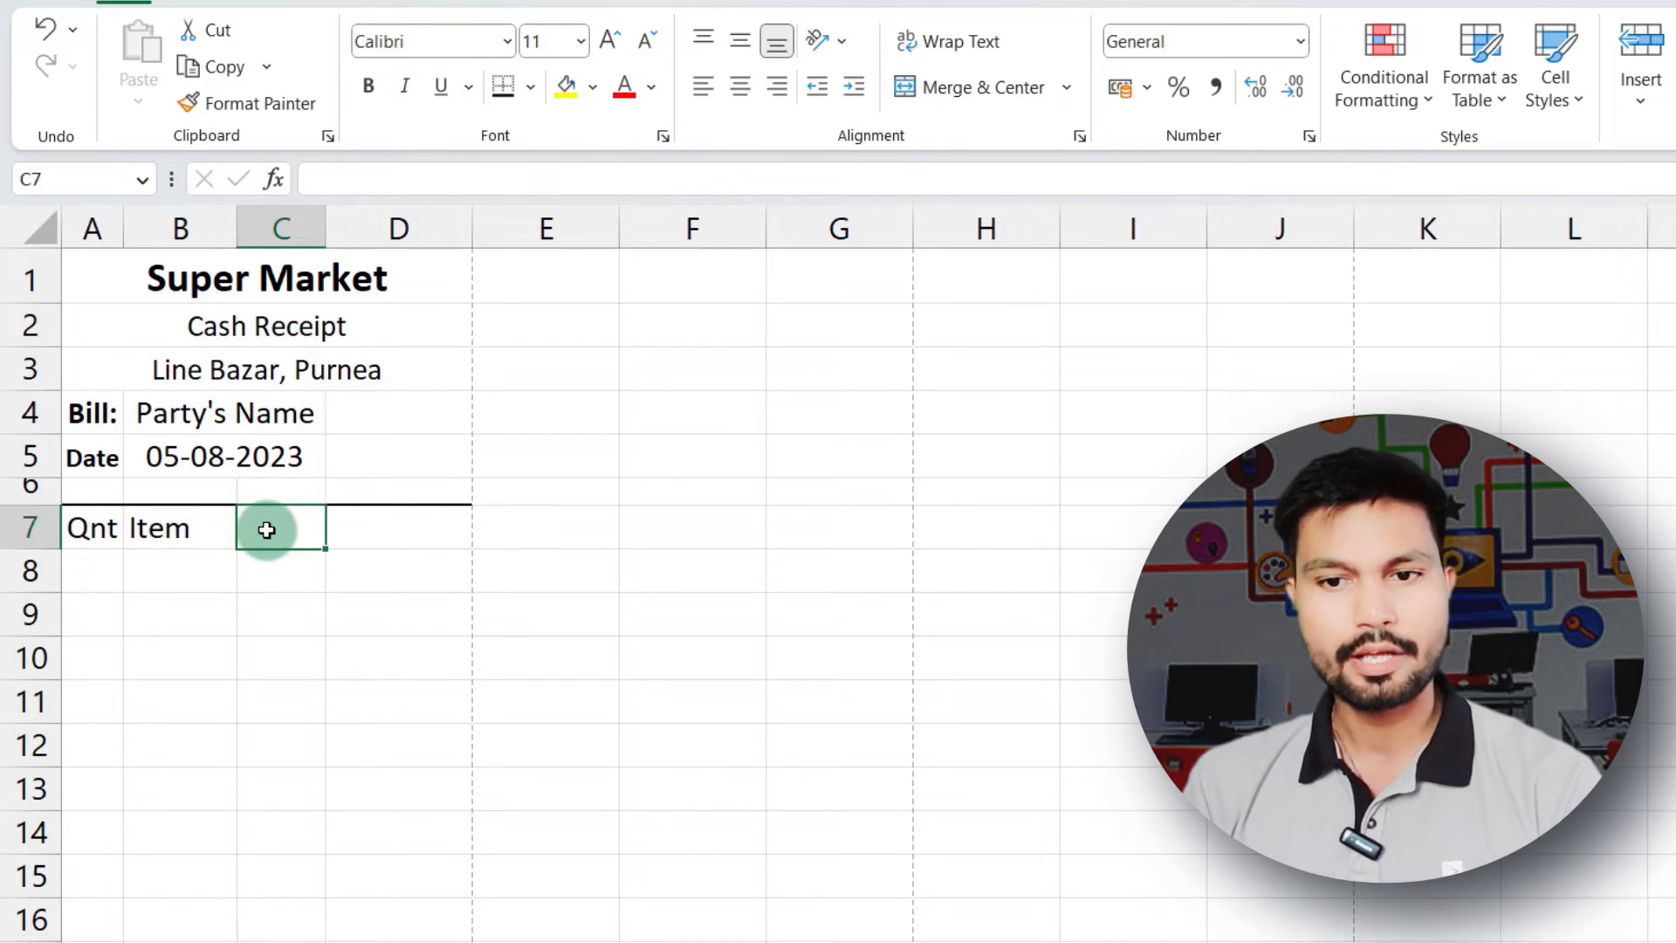
pyautogui.write('Price')
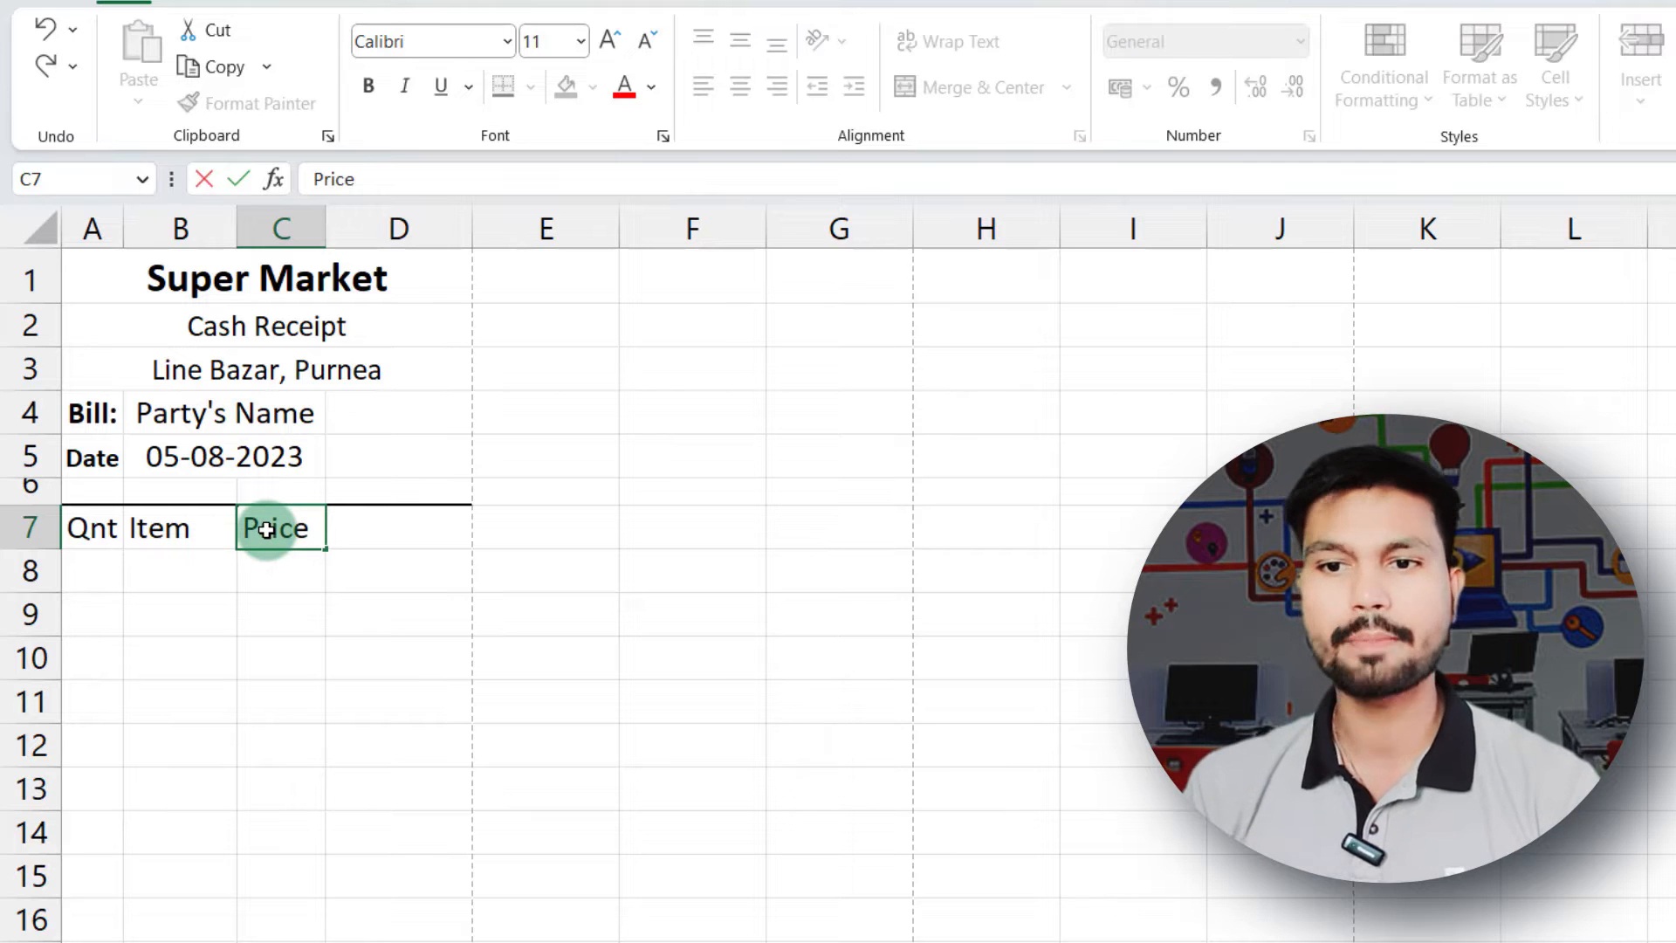
pyautogui.press('Tab')
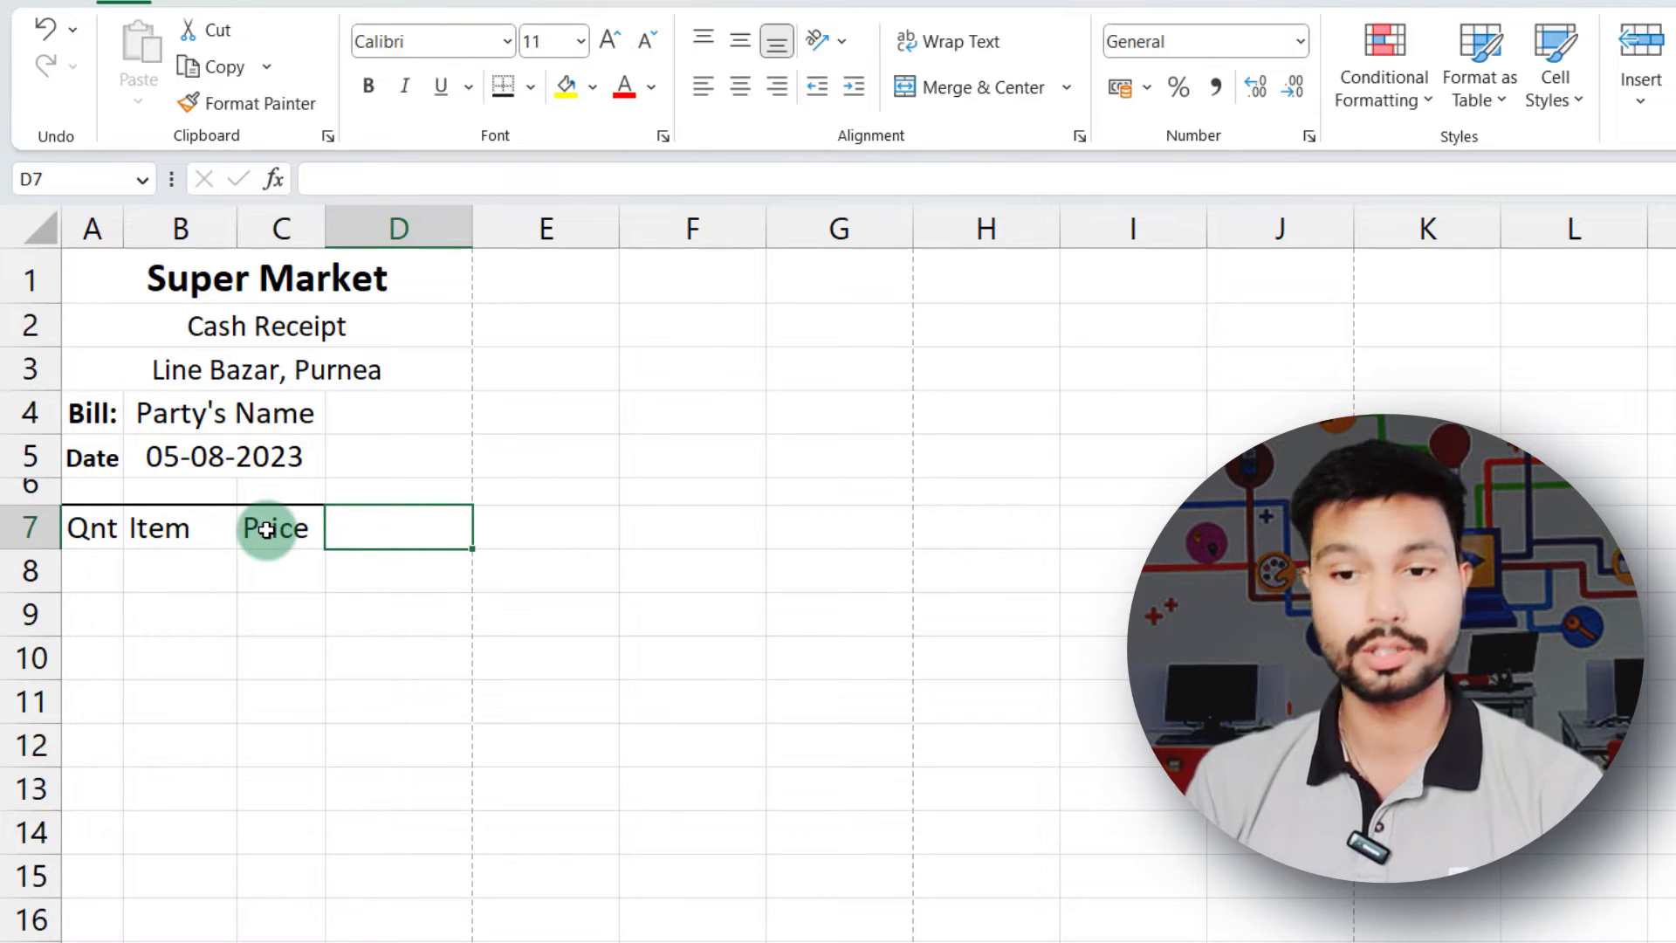
pyautogui.write('Total')
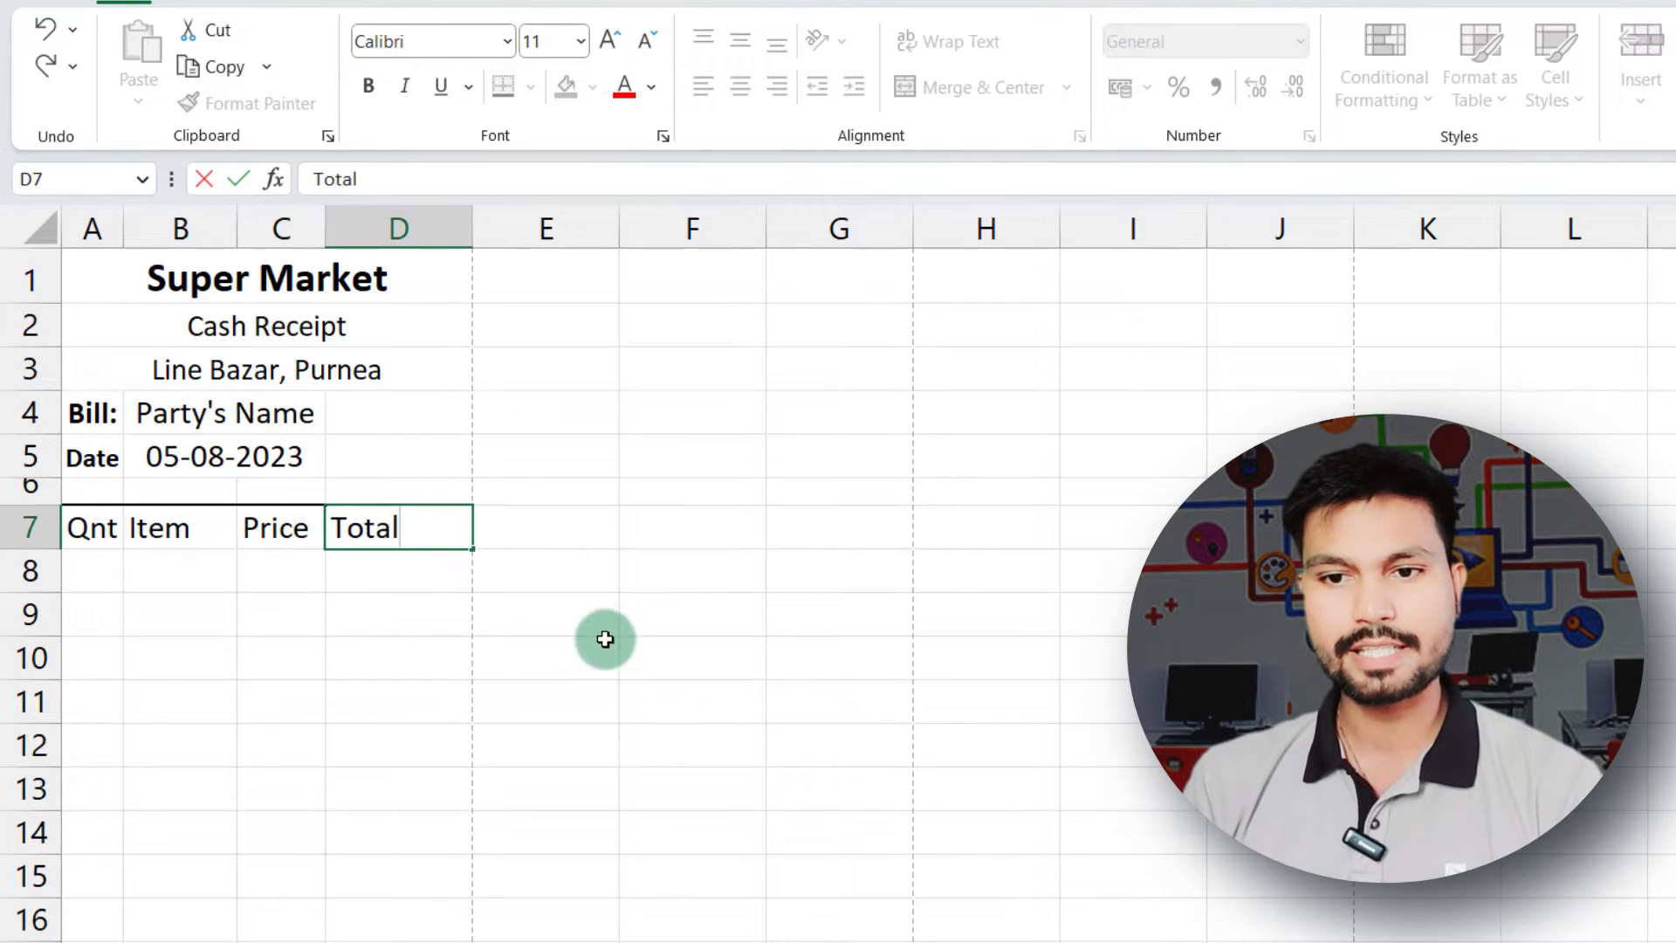
pyautogui.click(389, 660)
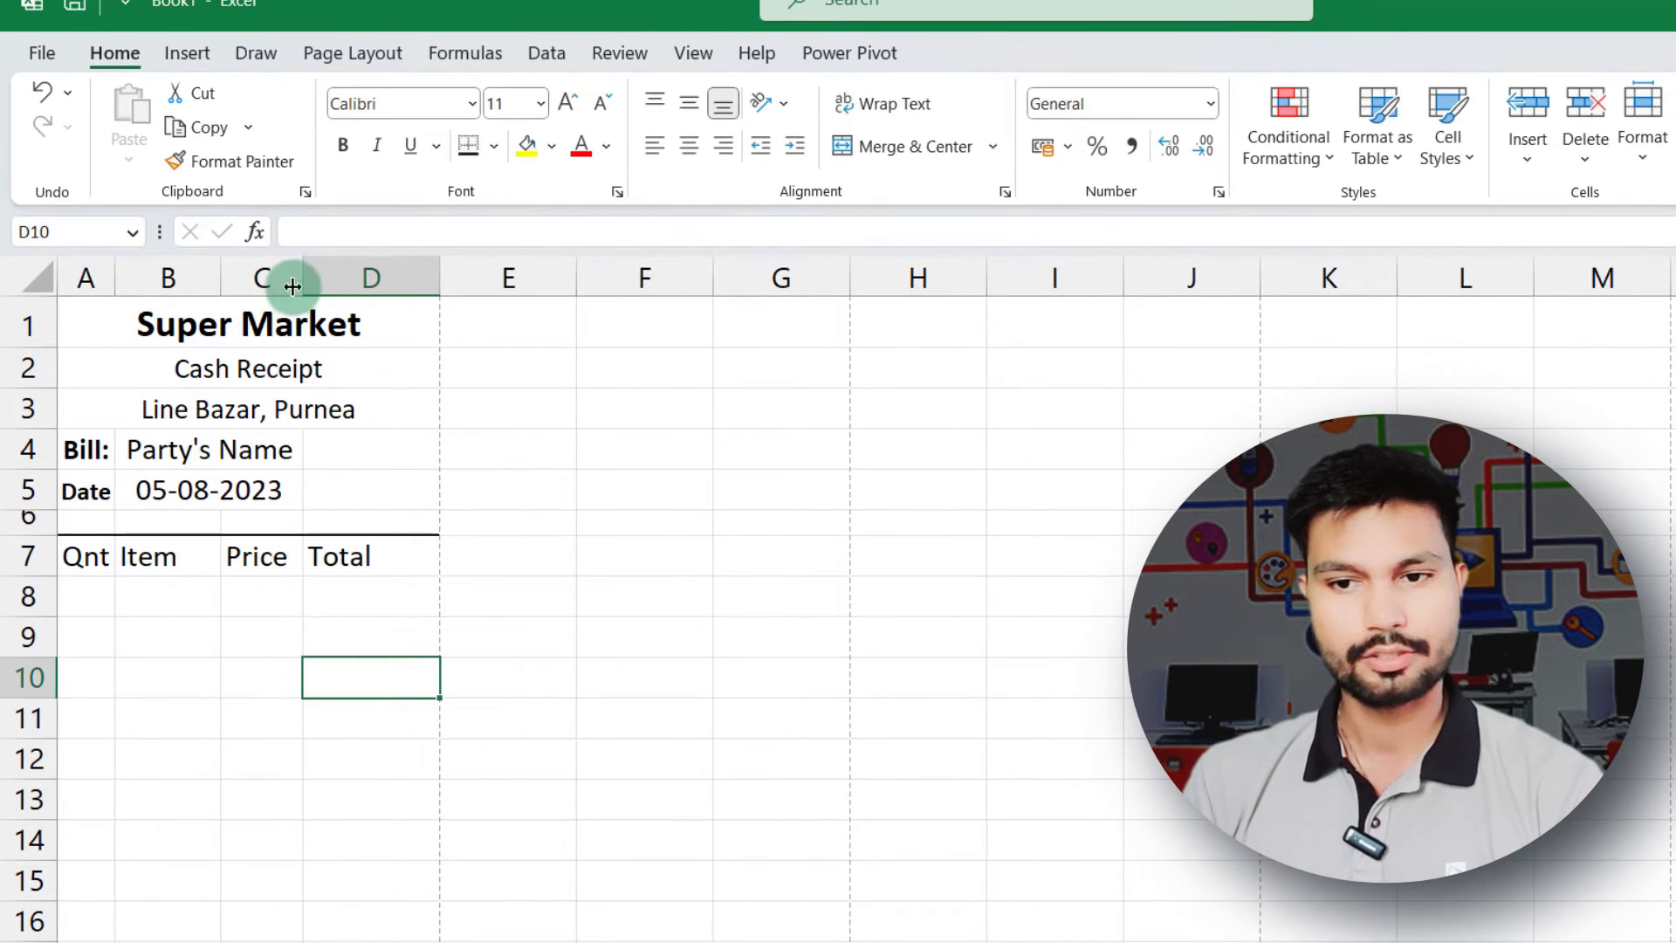
# Adjust the column widths by narrowing D, widening B for the item names and slightly narrowing A
pyautogui.moveTo(430, 279); pyautogui.dragTo(408, 280)
pyautogui.moveTo(221, 278); pyautogui.dragTo(255, 280)
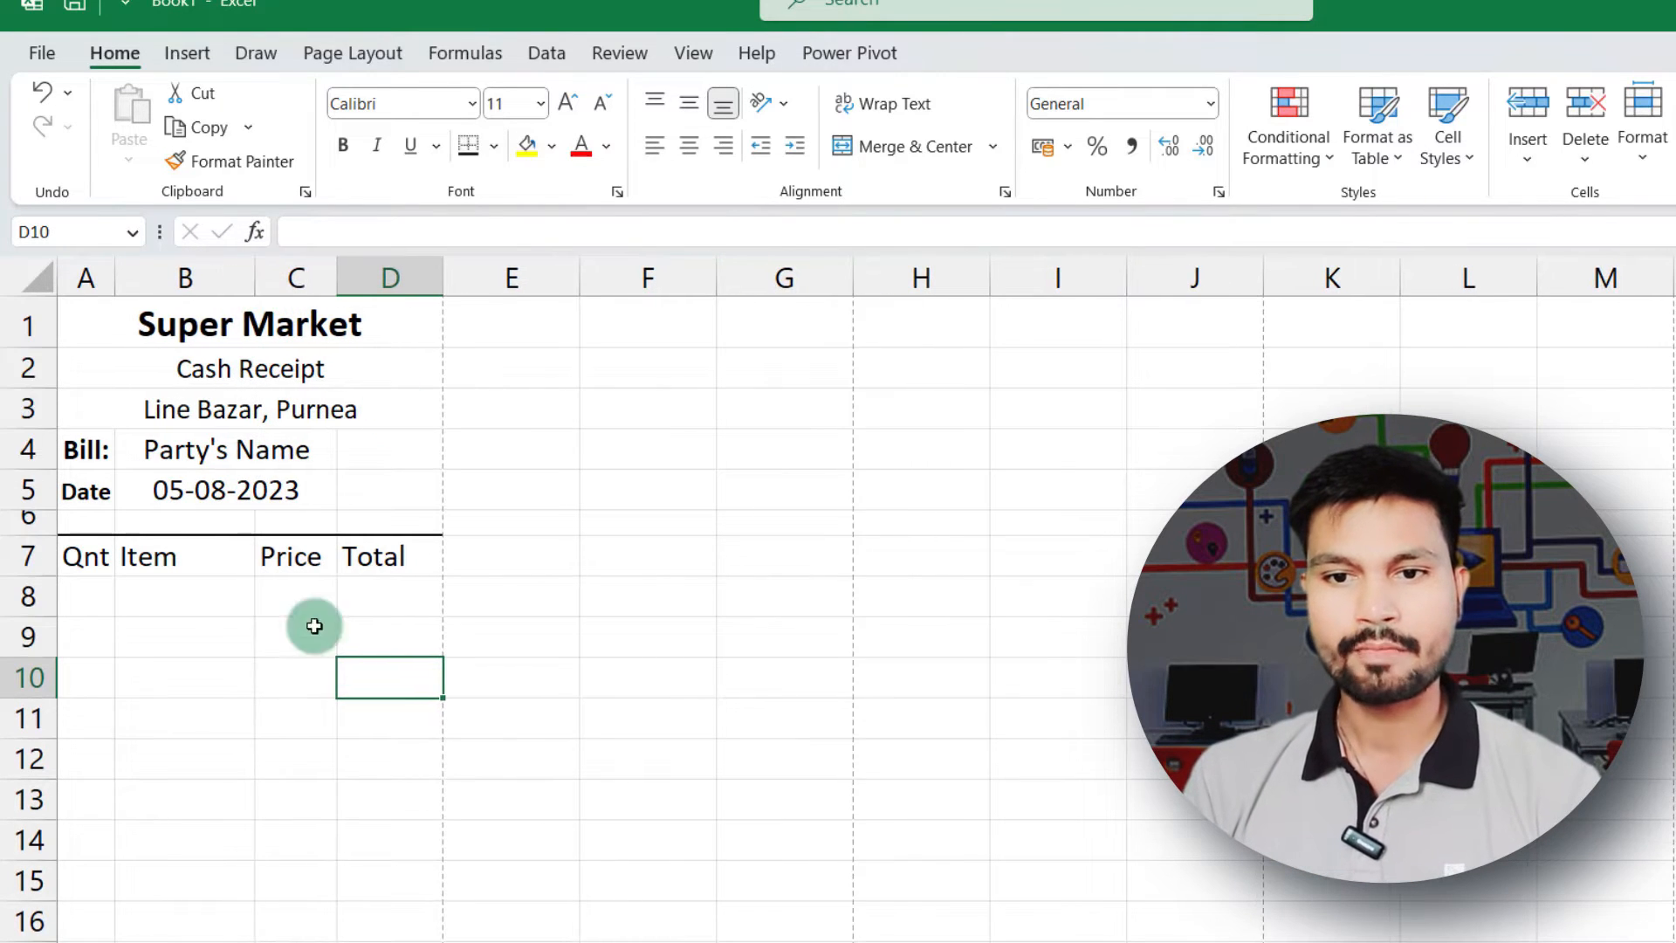
pyautogui.click(240, 713)
pyautogui.click(101, 595)
pyautogui.moveTo(118, 274); pyautogui.dragTo(111, 273)
# Set the font size of the column headings in A7:D7 to 10
pyautogui.moveTo(87, 555); pyautogui.dragTo(384, 555)
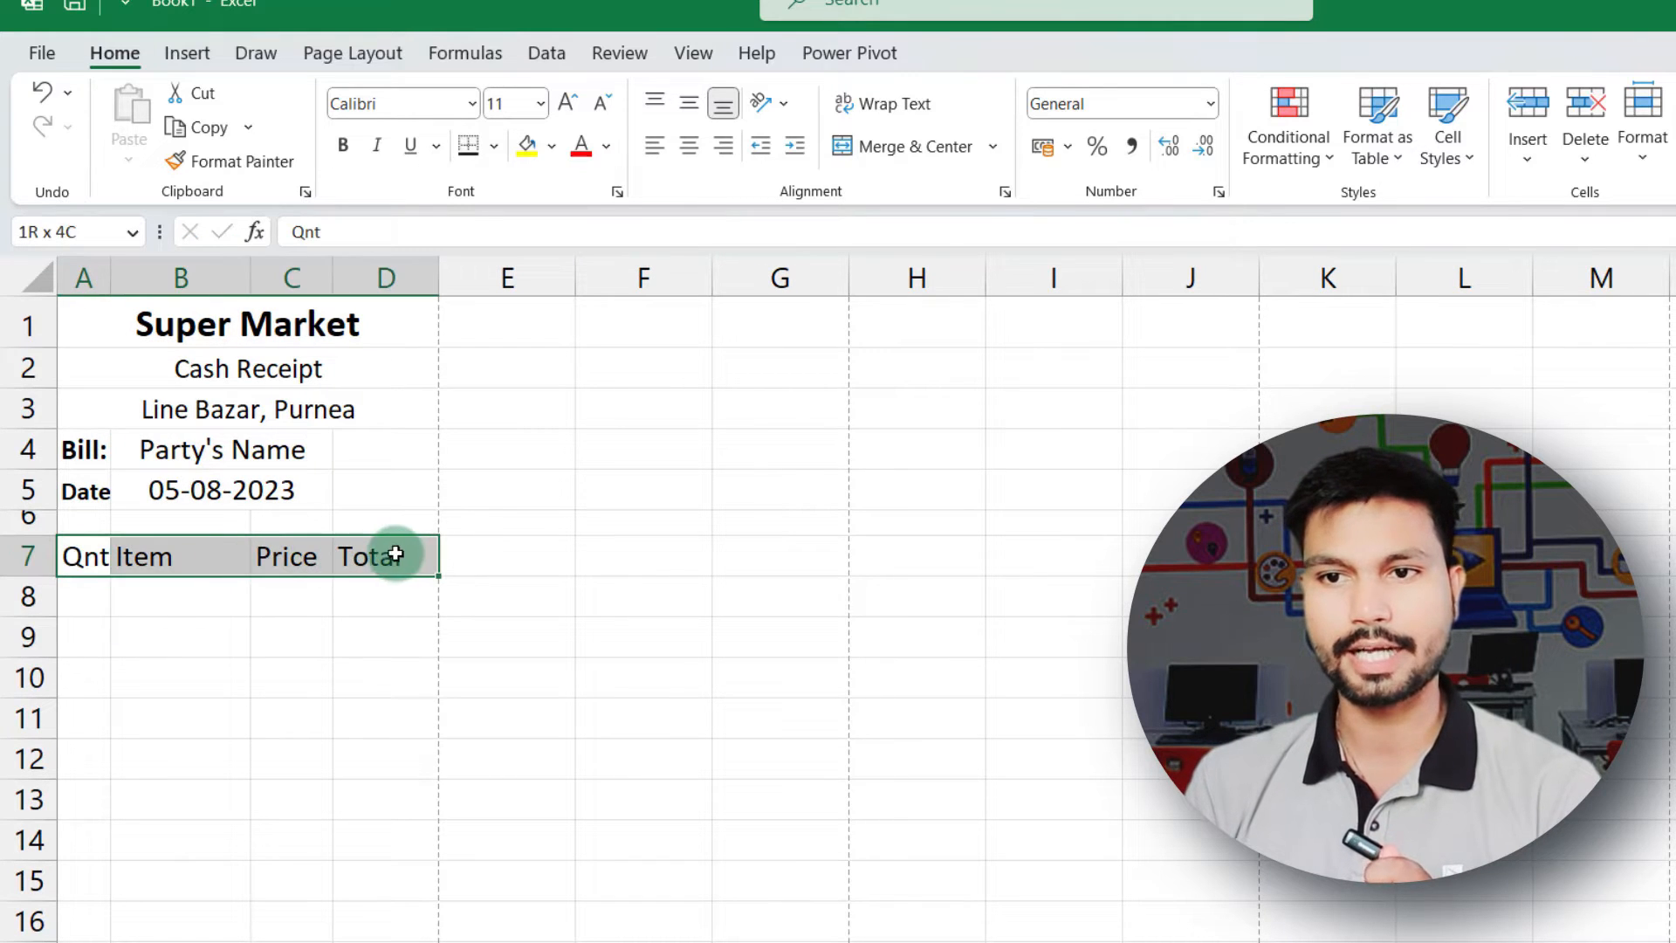
pyautogui.click(566, 101)
pyautogui.click(599, 99)
pyautogui.click(600, 100)
pyautogui.click(325, 686)
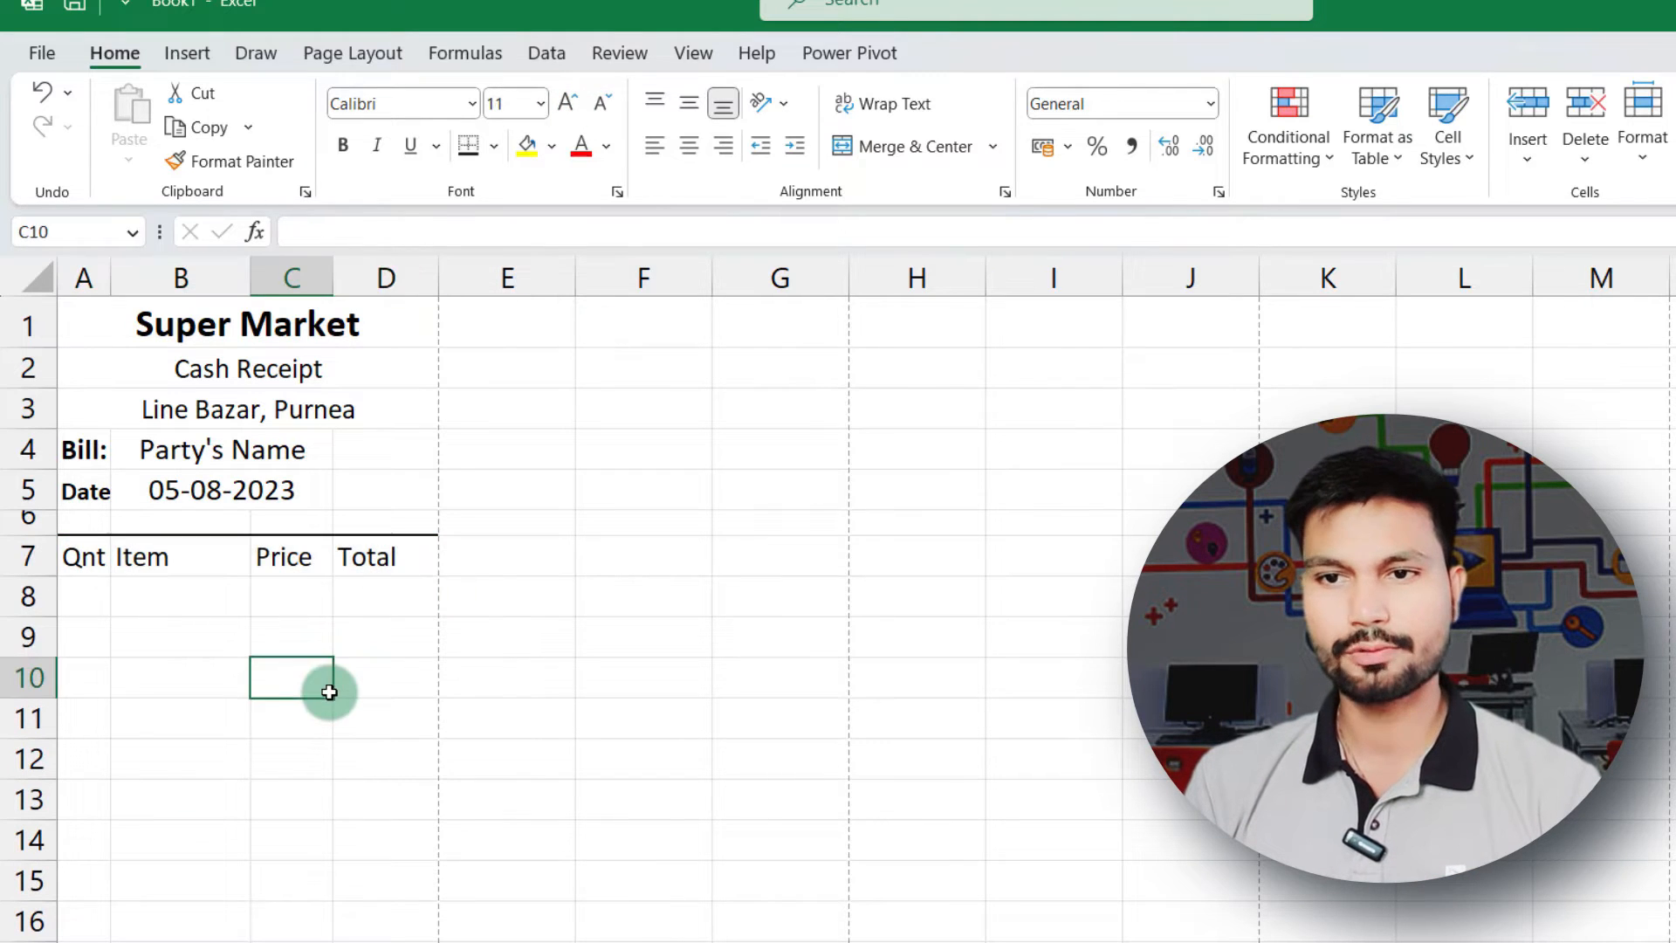
# Make the column headings in A7:D7 bold and italic
pyautogui.moveTo(91, 556); pyautogui.dragTo(386, 554)
pyautogui.click(354, 147)
pyautogui.click(294, 707)
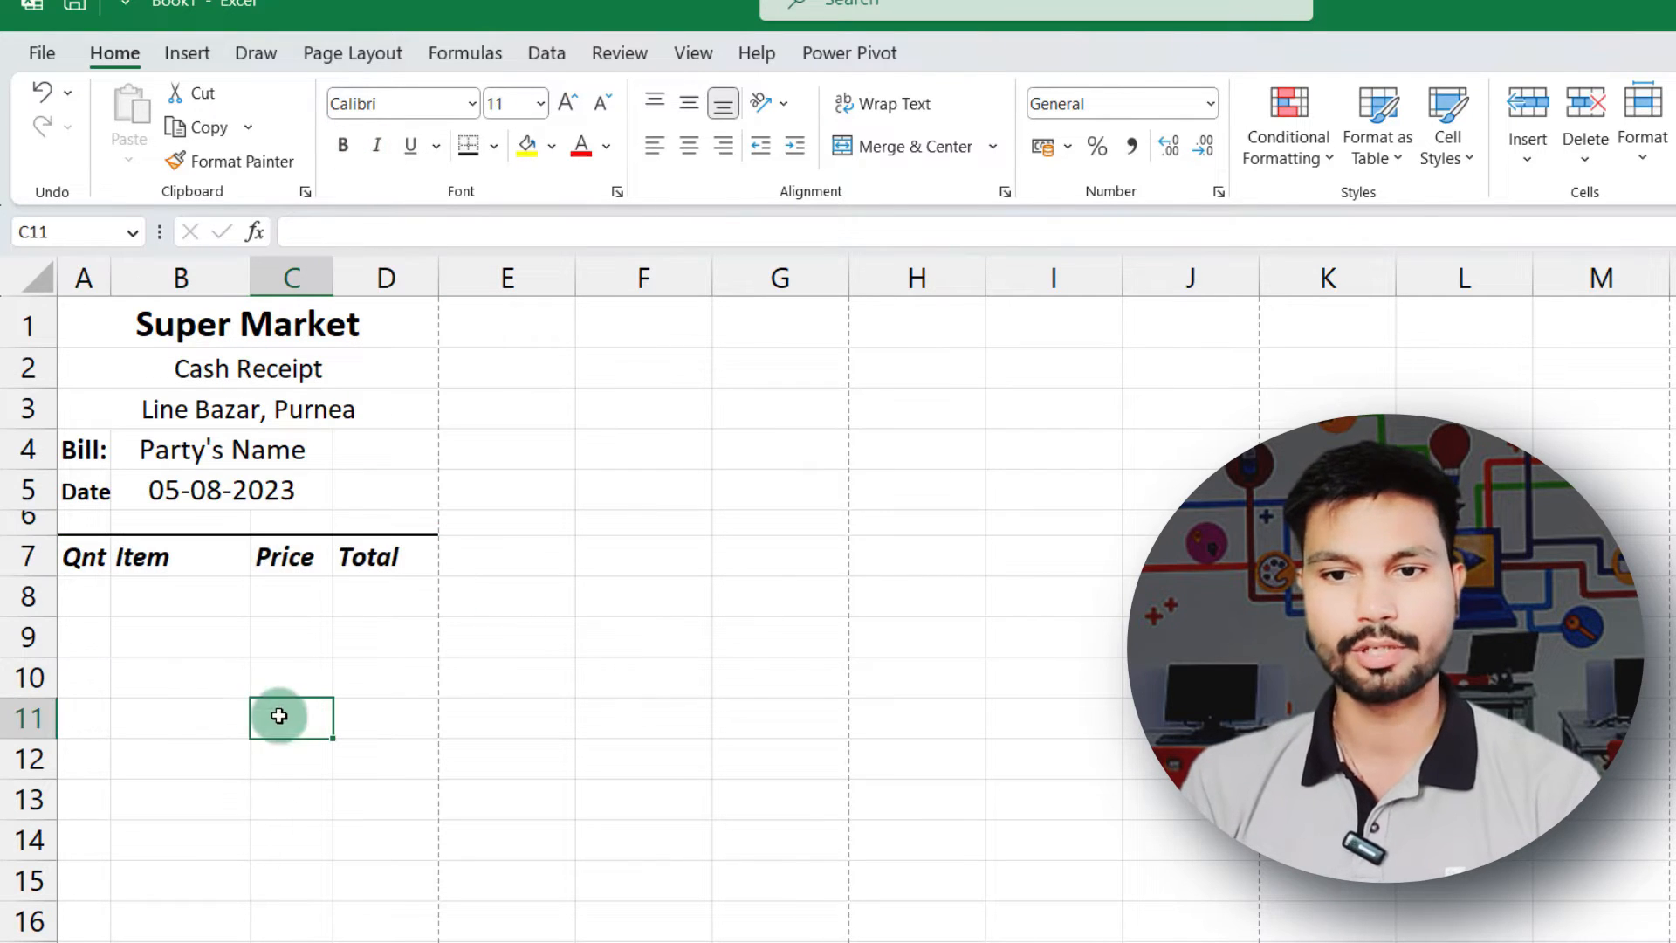
# Apply thick outside borders around the heading row A7:D7
pyautogui.click(88, 597)
pyautogui.moveTo(82, 555); pyautogui.dragTo(411, 554)
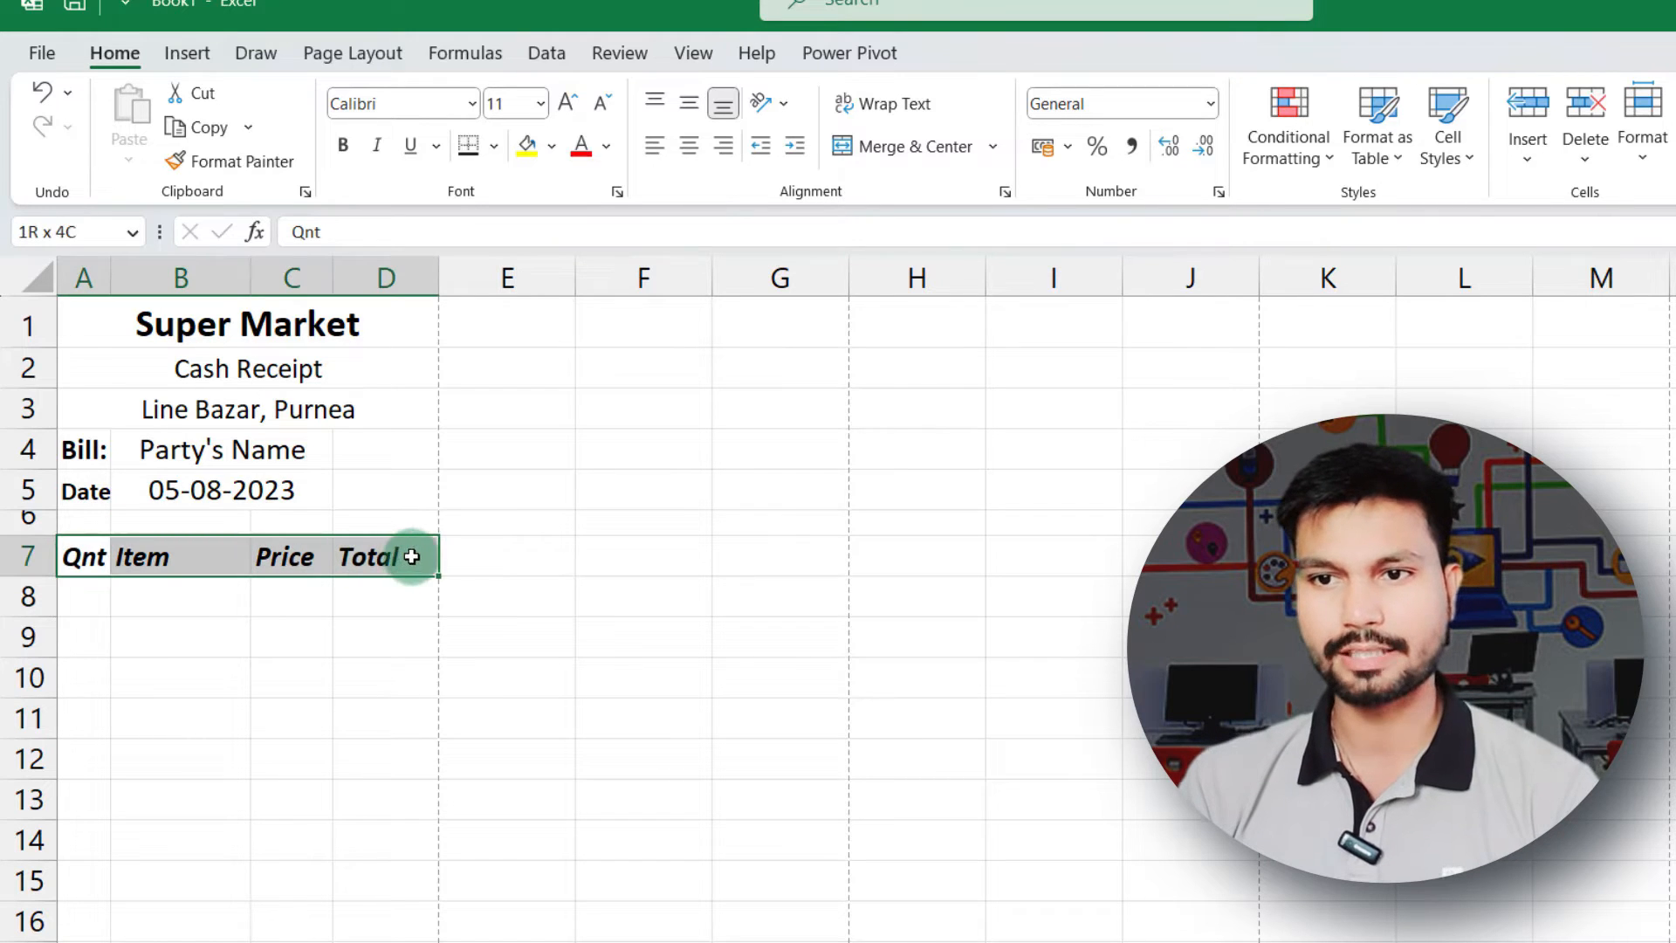
pyautogui.click(496, 148)
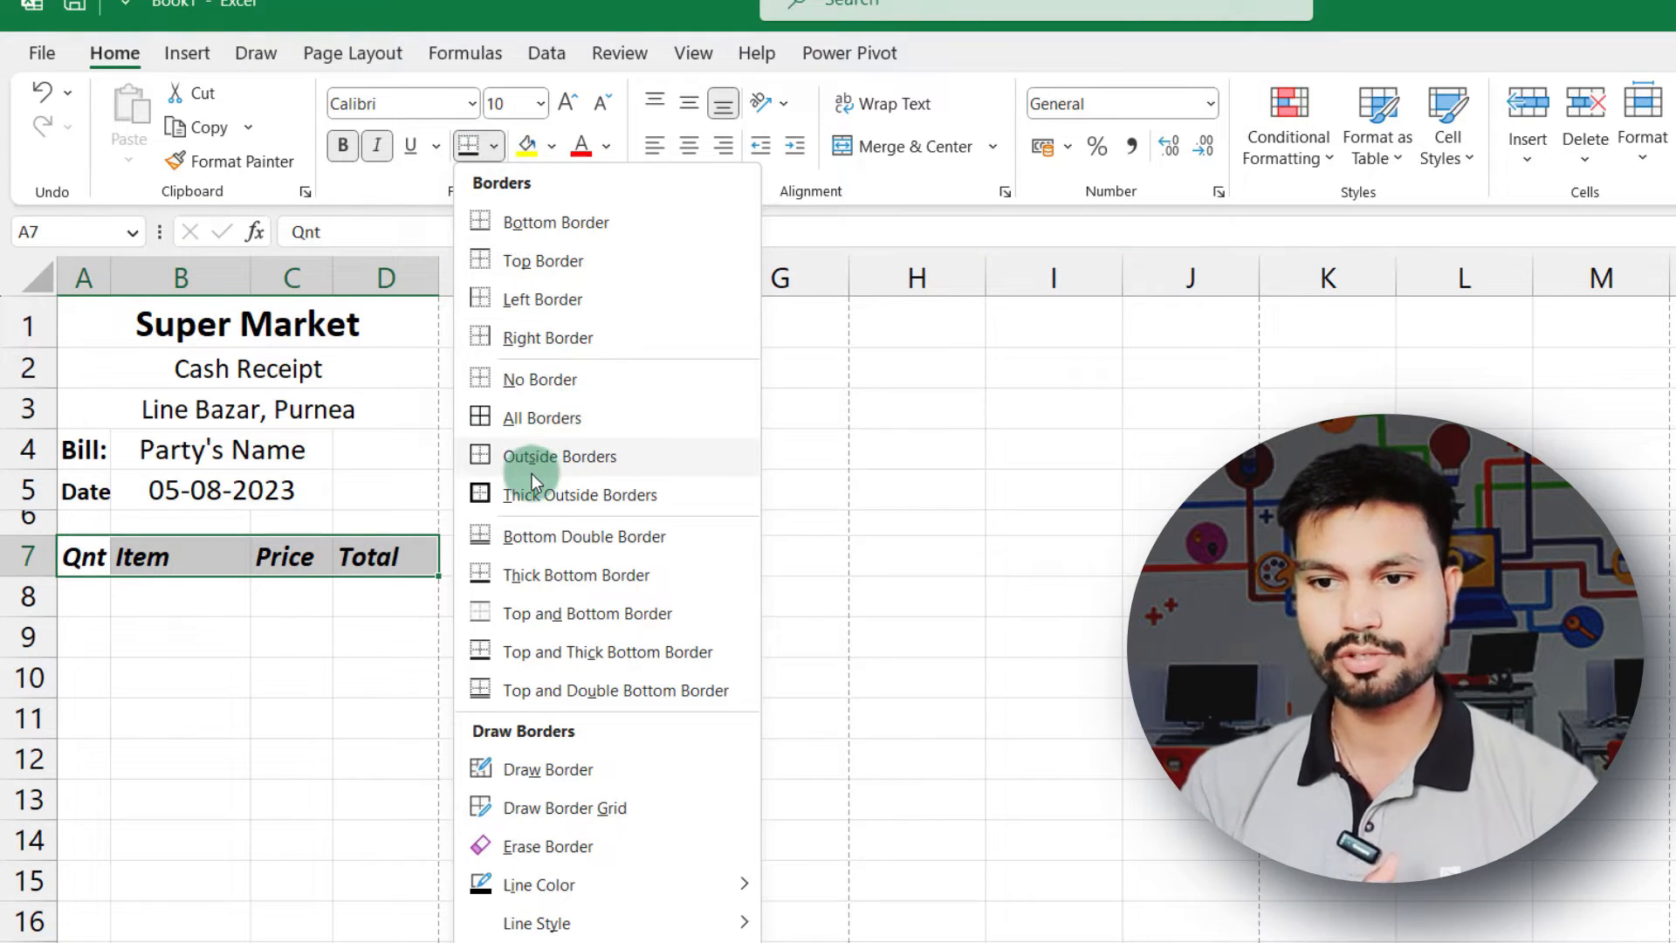
pyautogui.click(515, 494)
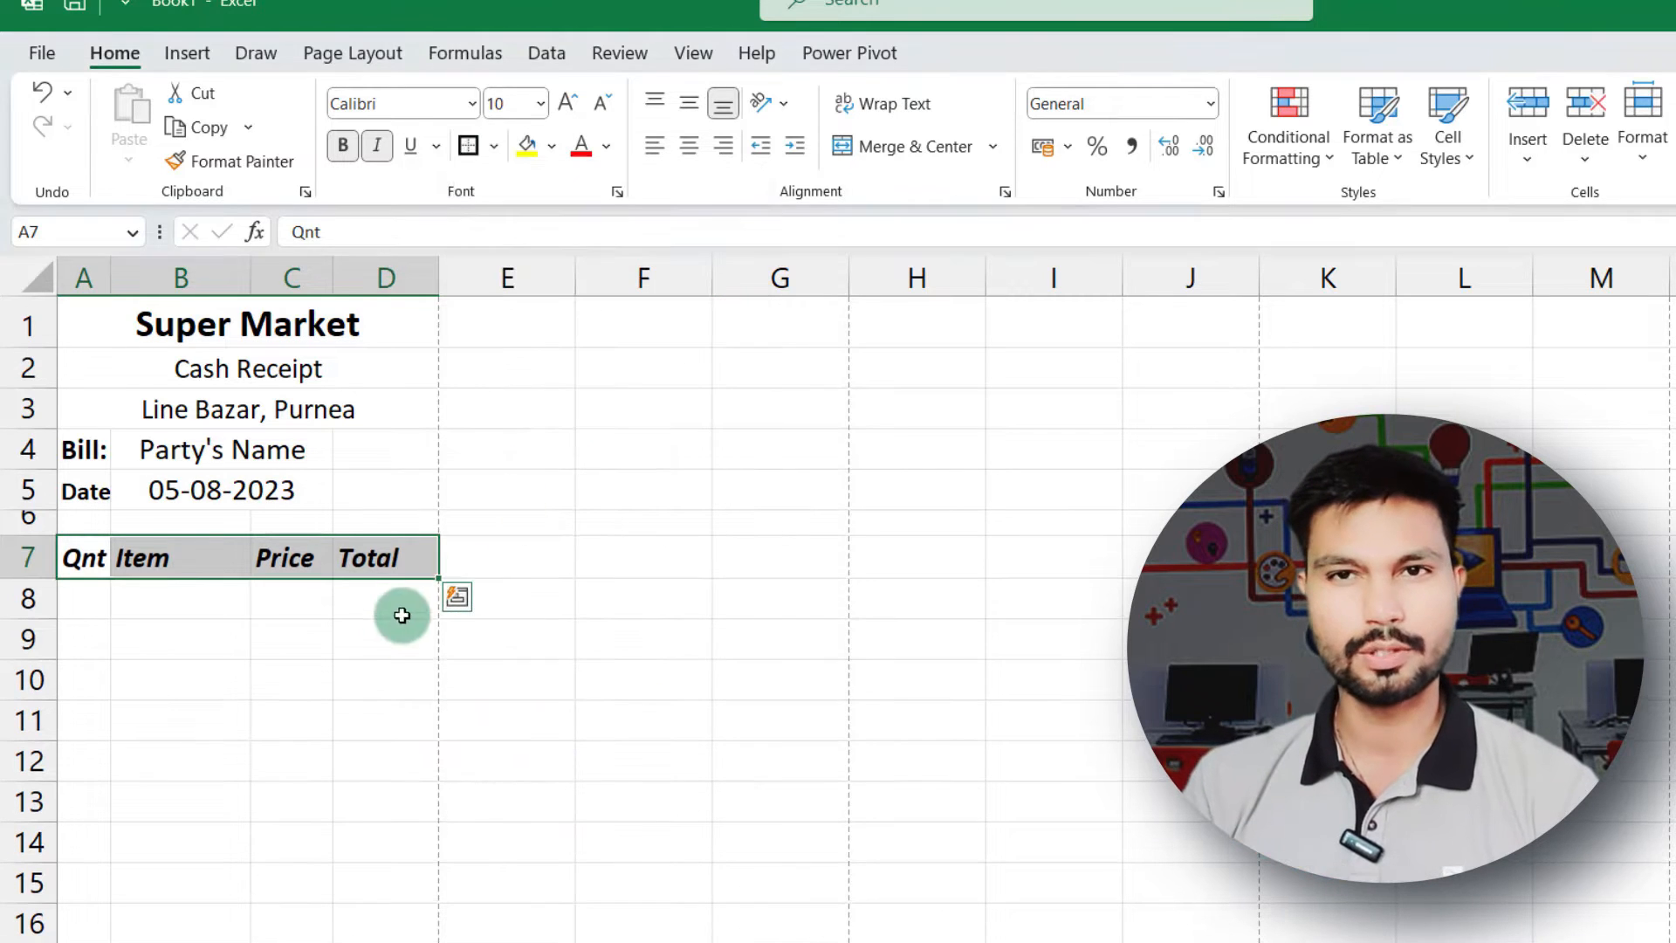
pyautogui.click(422, 640)
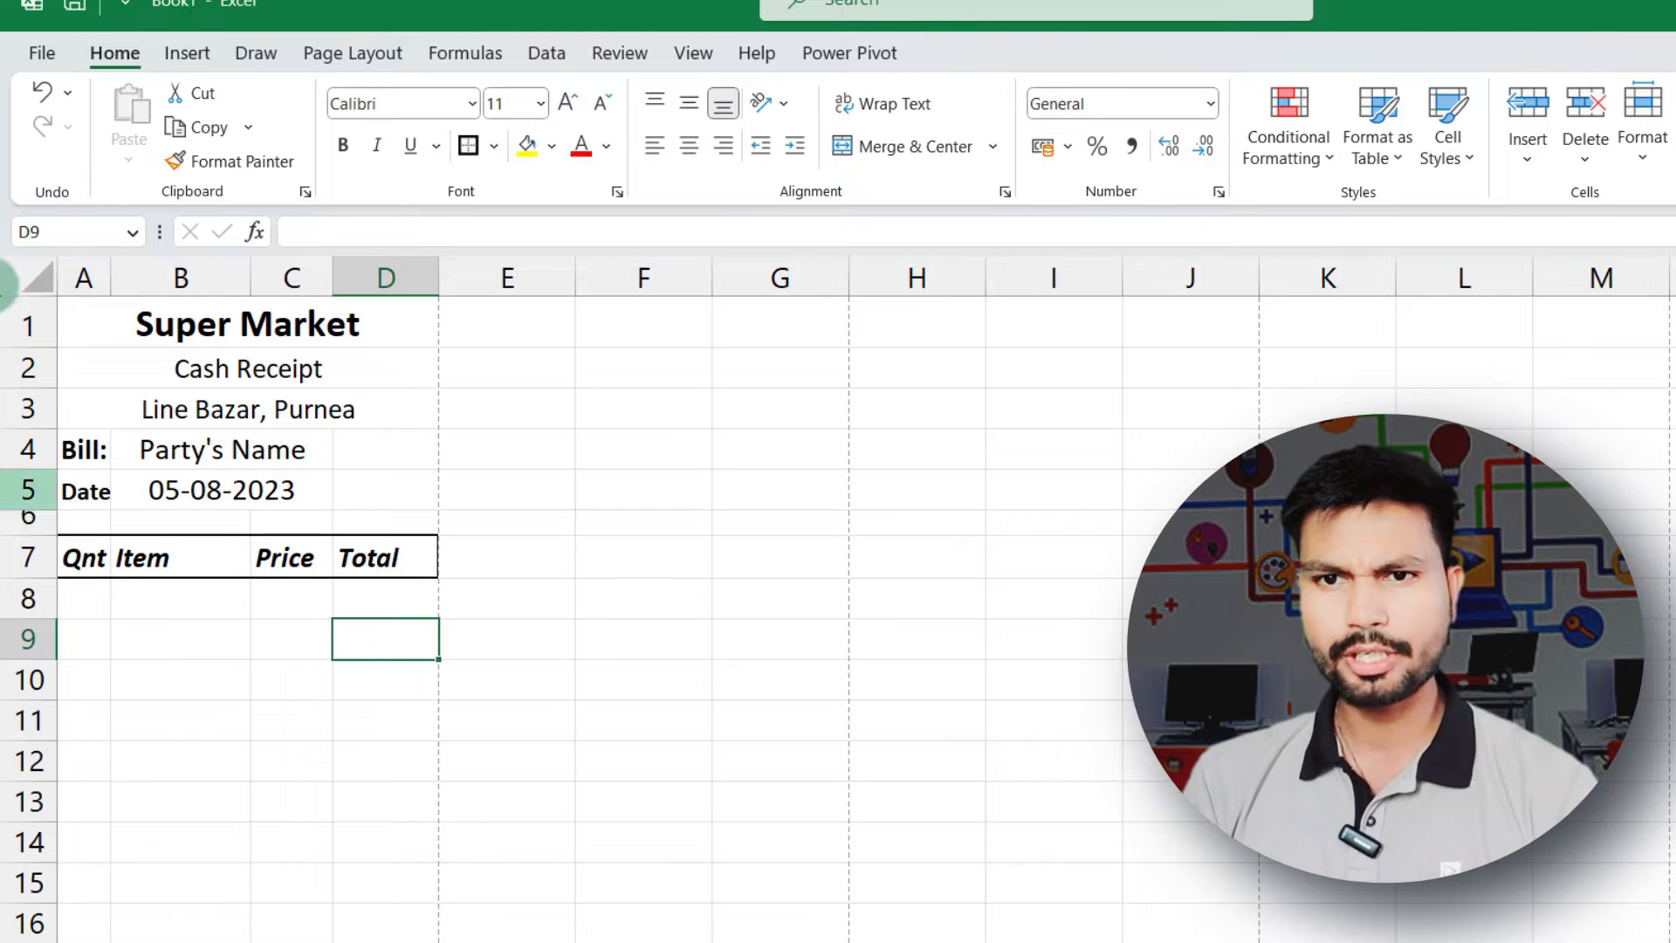
# Check the receipt in the print preview and return to the worksheet
pyautogui.click(44, 52)
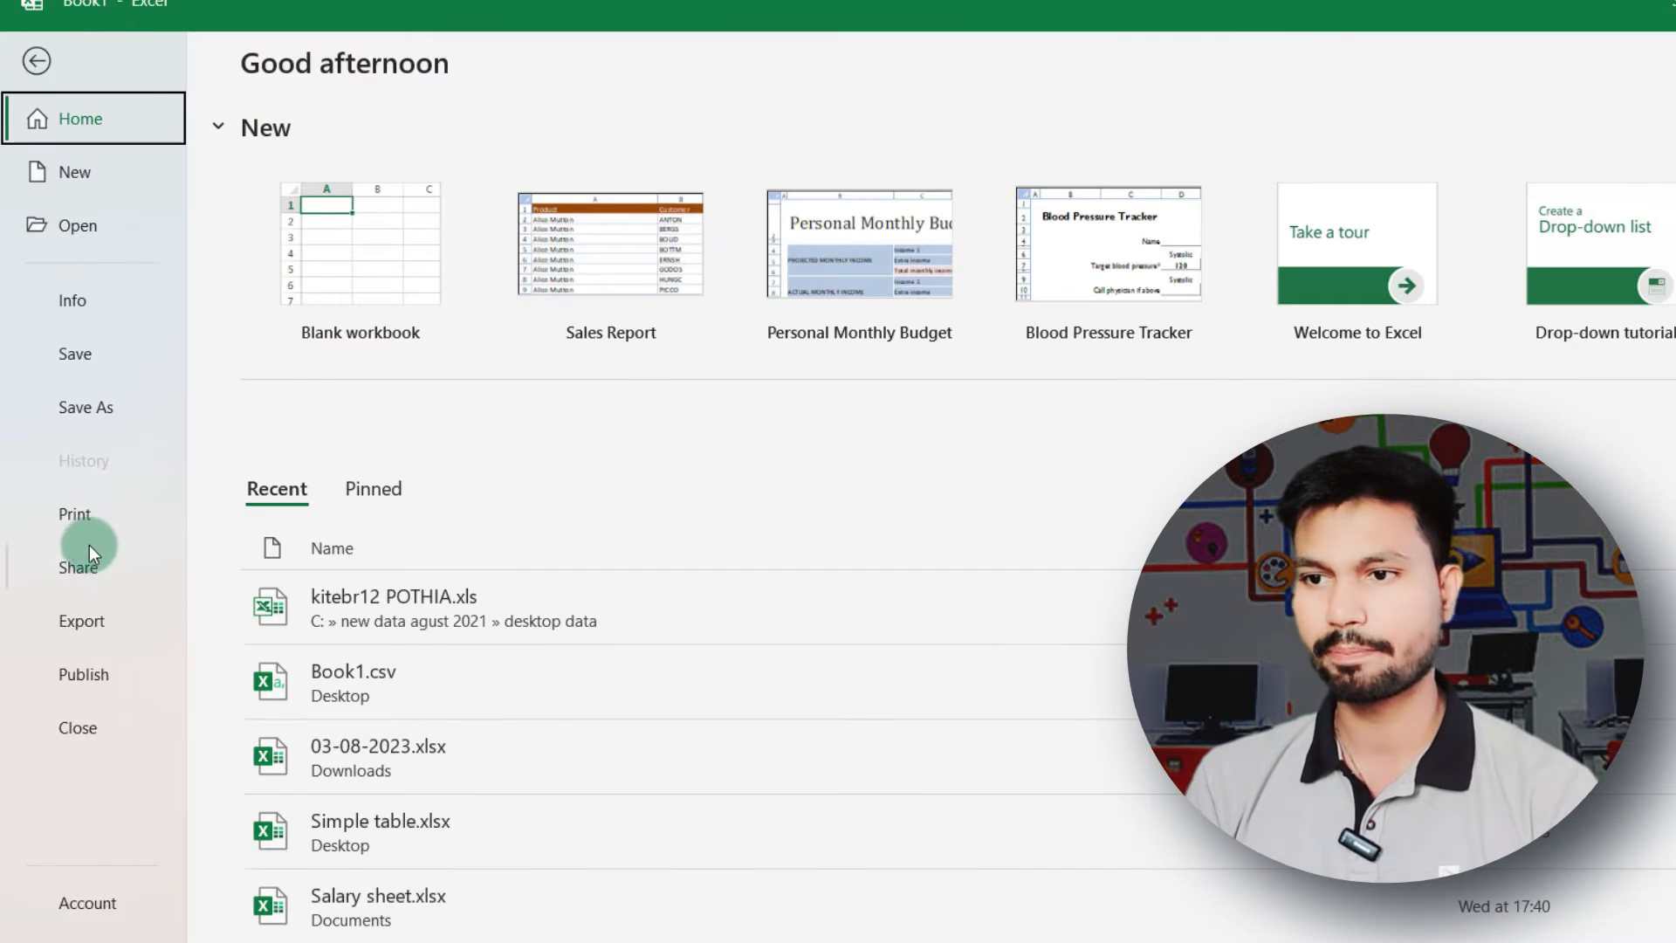
pyautogui.click(78, 520)
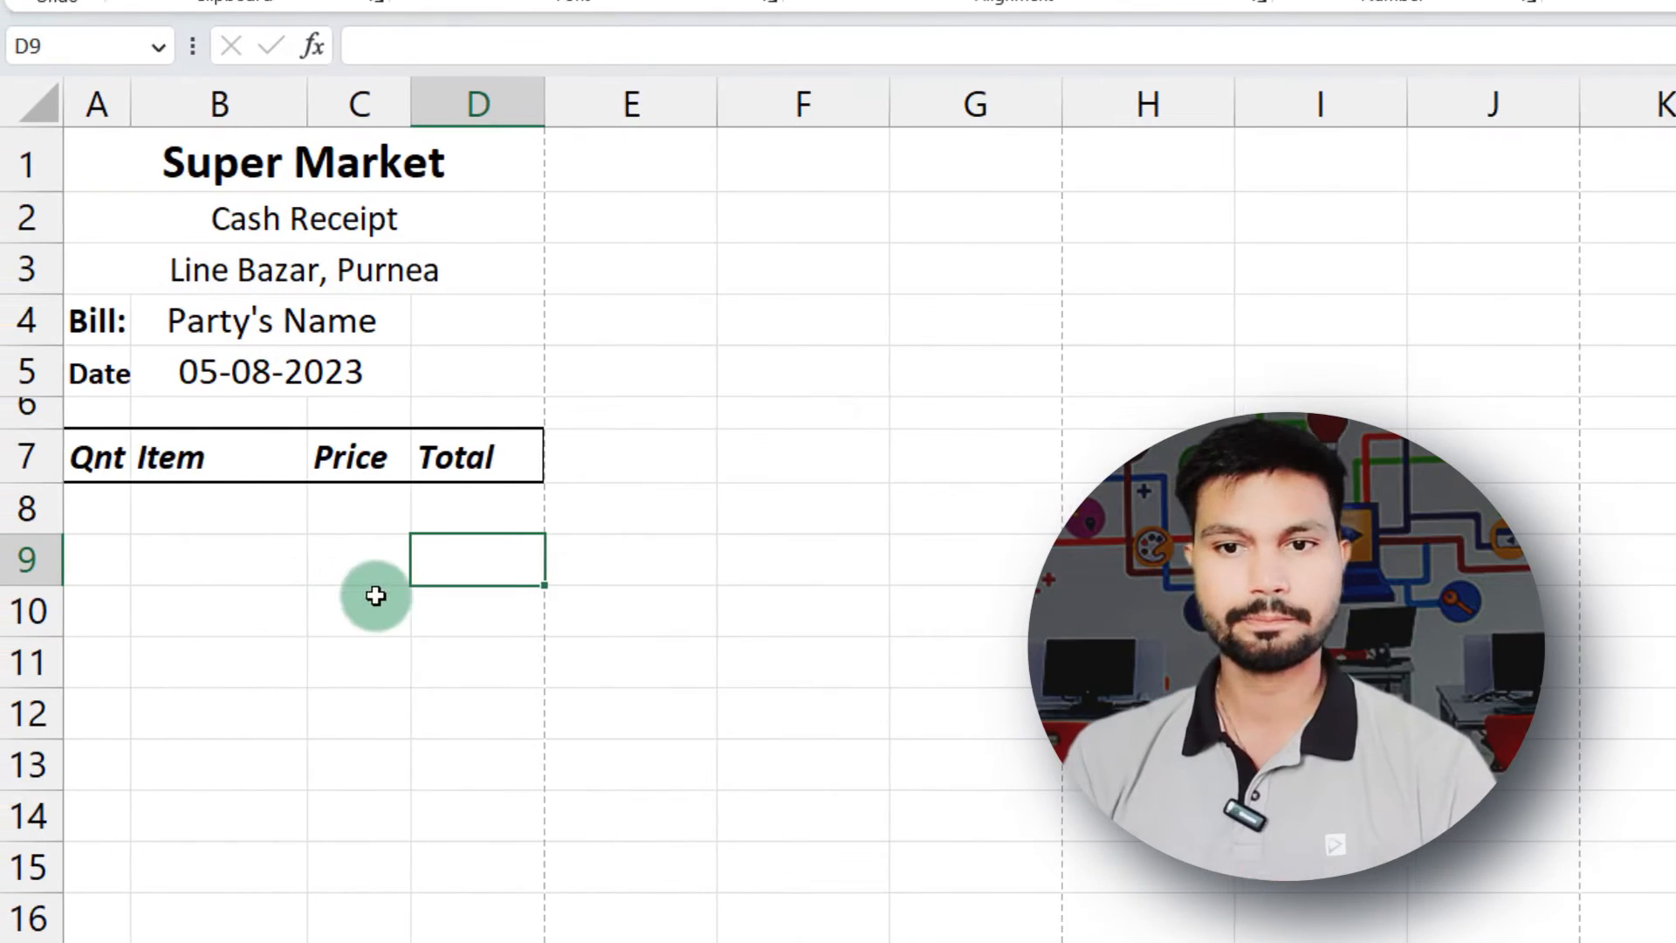
# Reduce the column headings in A7:D7 to font size 9 and centre them horizontally and vertically
pyautogui.moveTo(101, 453); pyautogui.dragTo(529, 456)
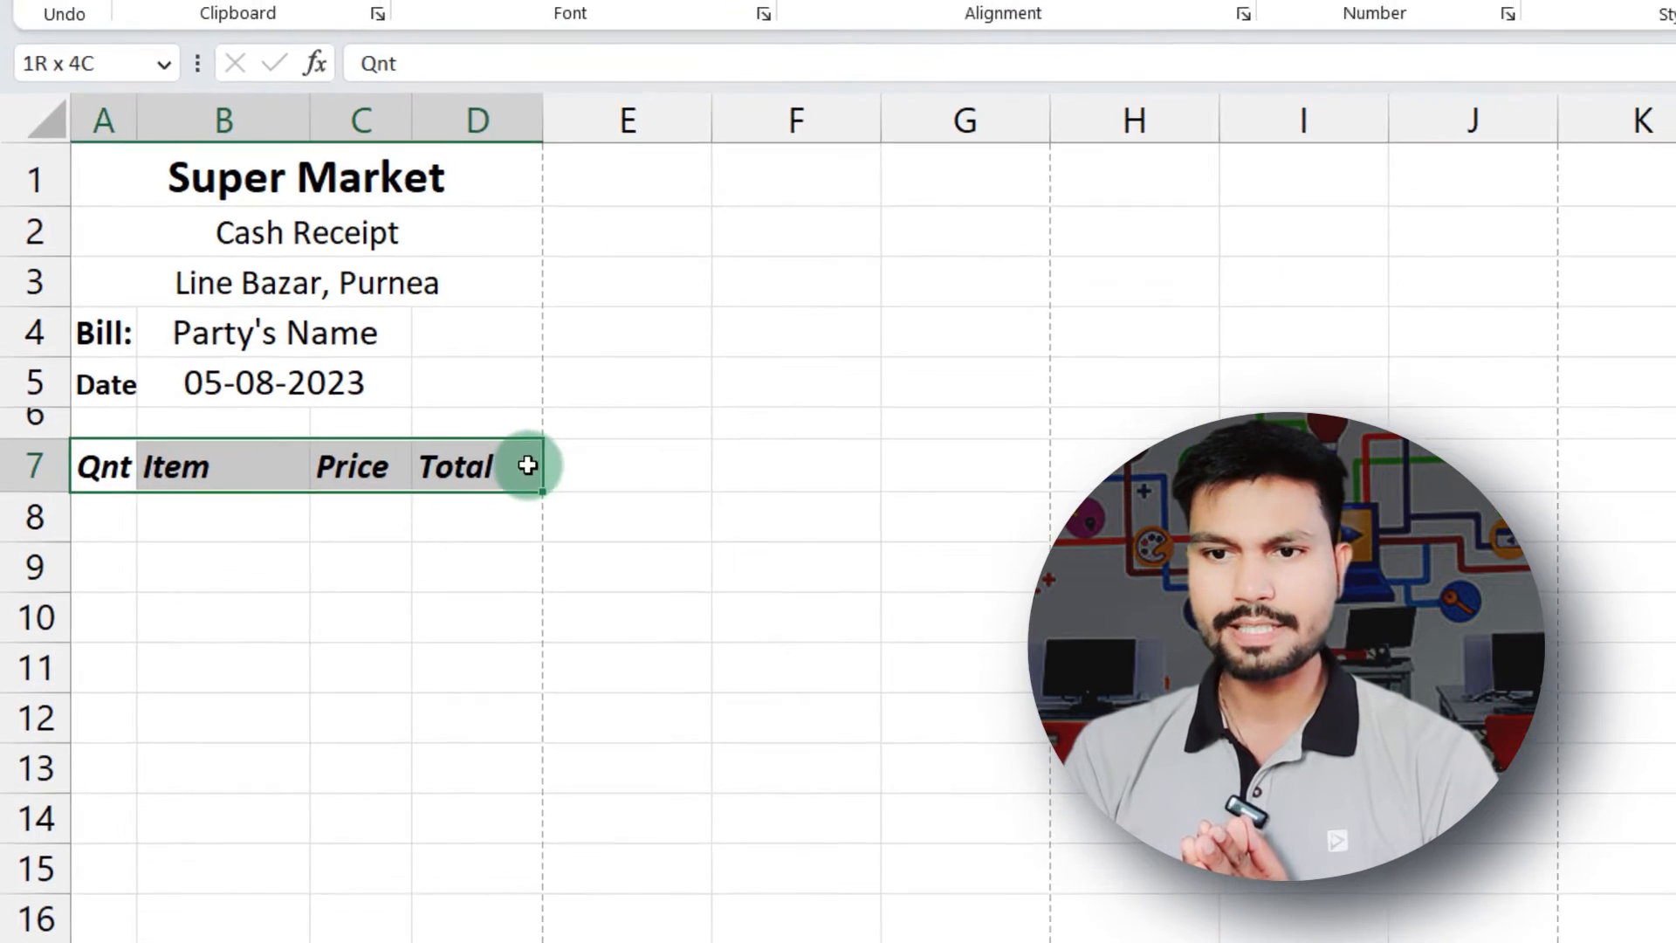
pyautogui.click(626, 74)
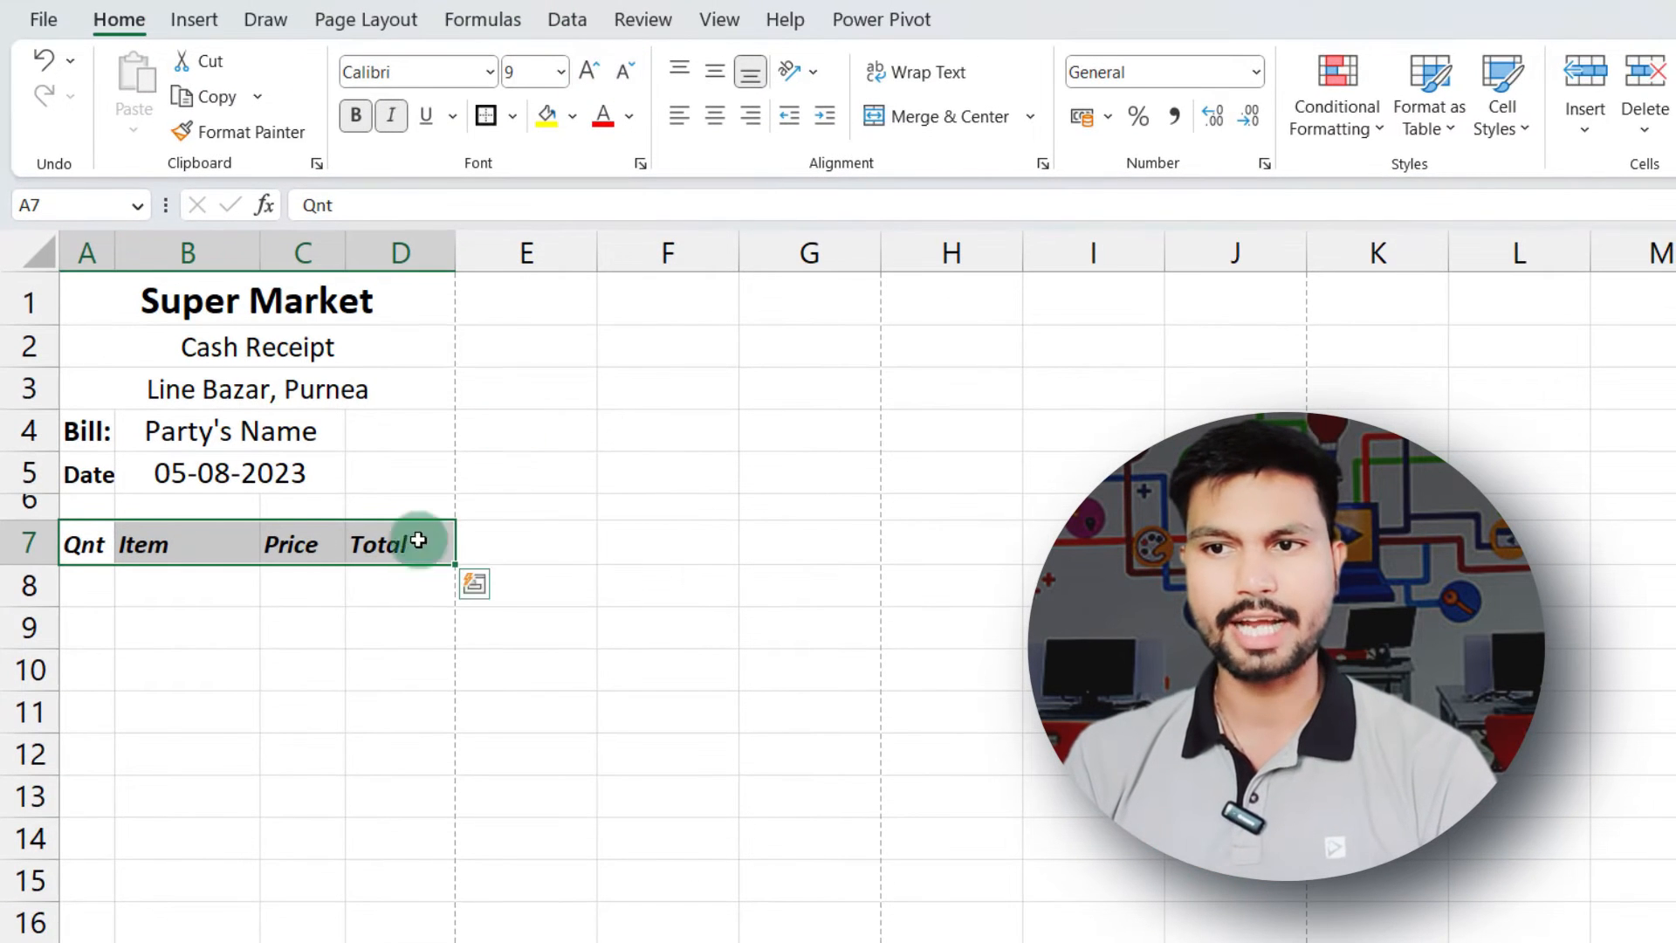
pyautogui.click(716, 73)
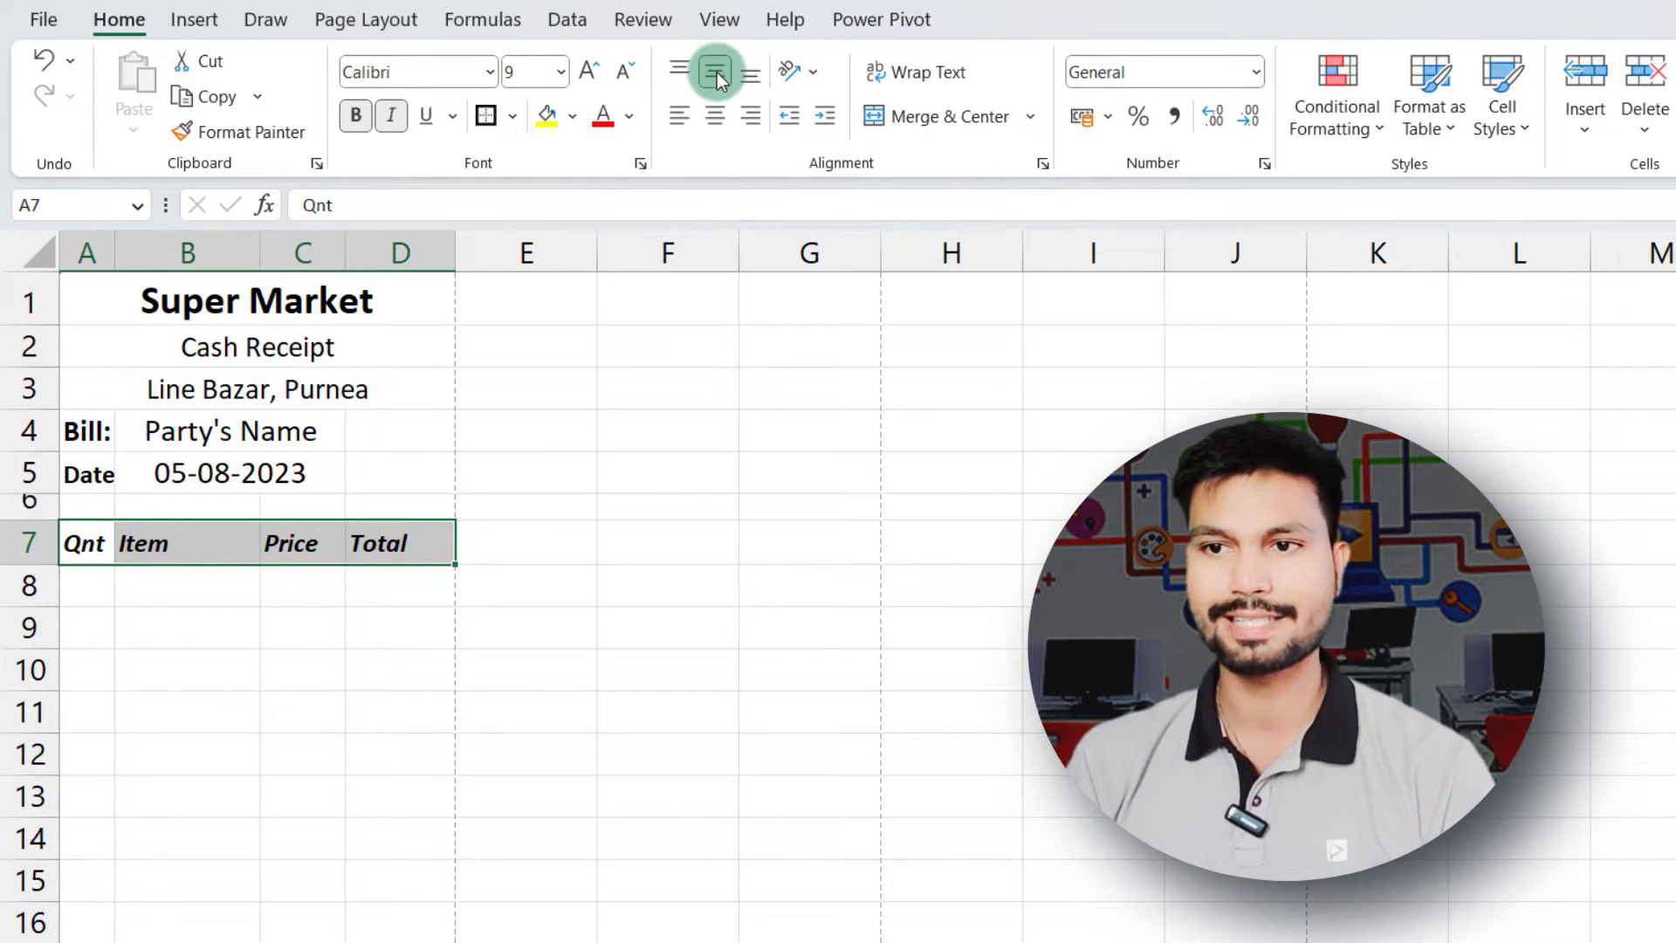
pyautogui.click(715, 115)
pyautogui.click(309, 672)
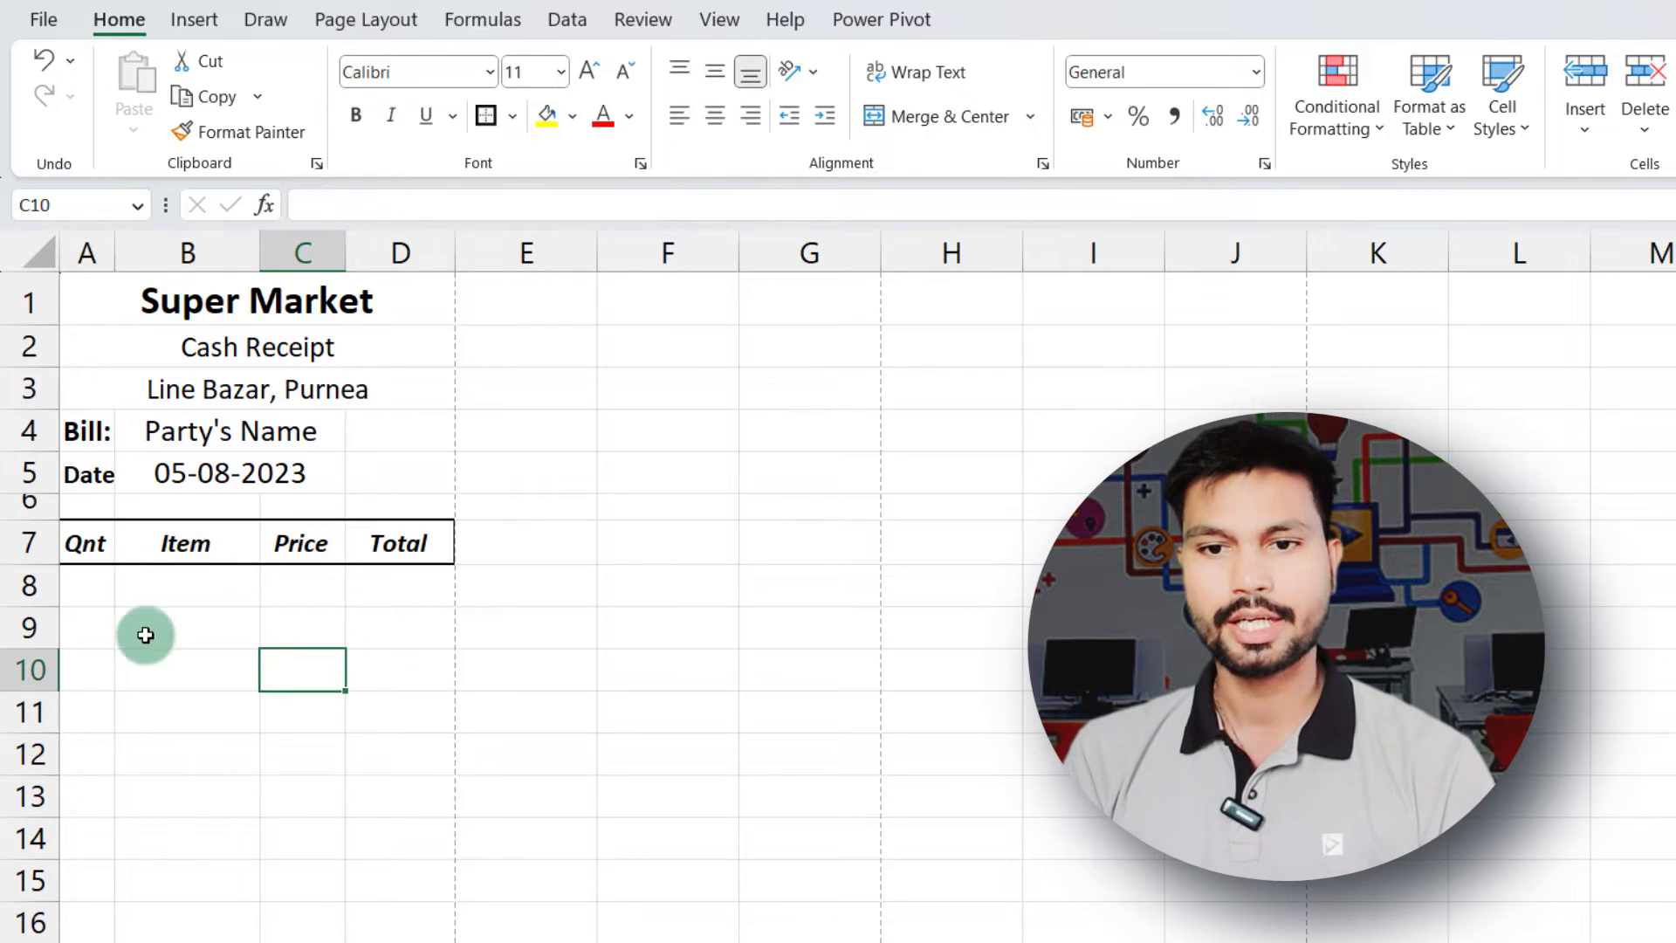
# Enter the items Shirts and T-shirts in B8 and B9
pyautogui.click(83, 586)
pyautogui.click(202, 587)
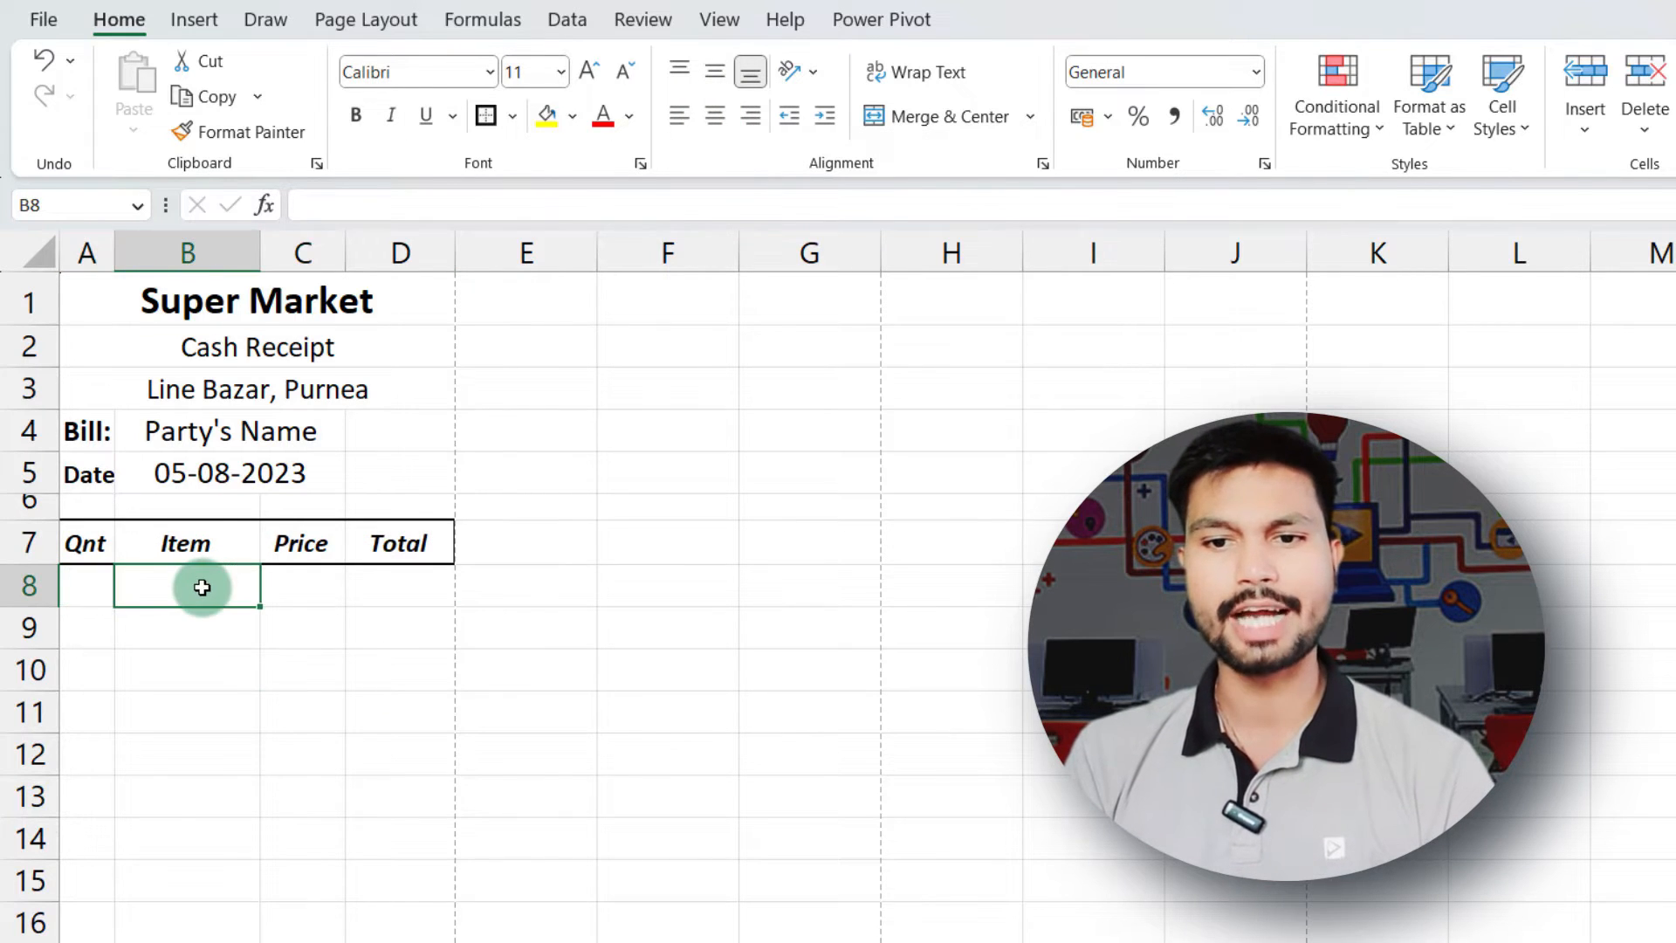
pyautogui.write('Shirts')
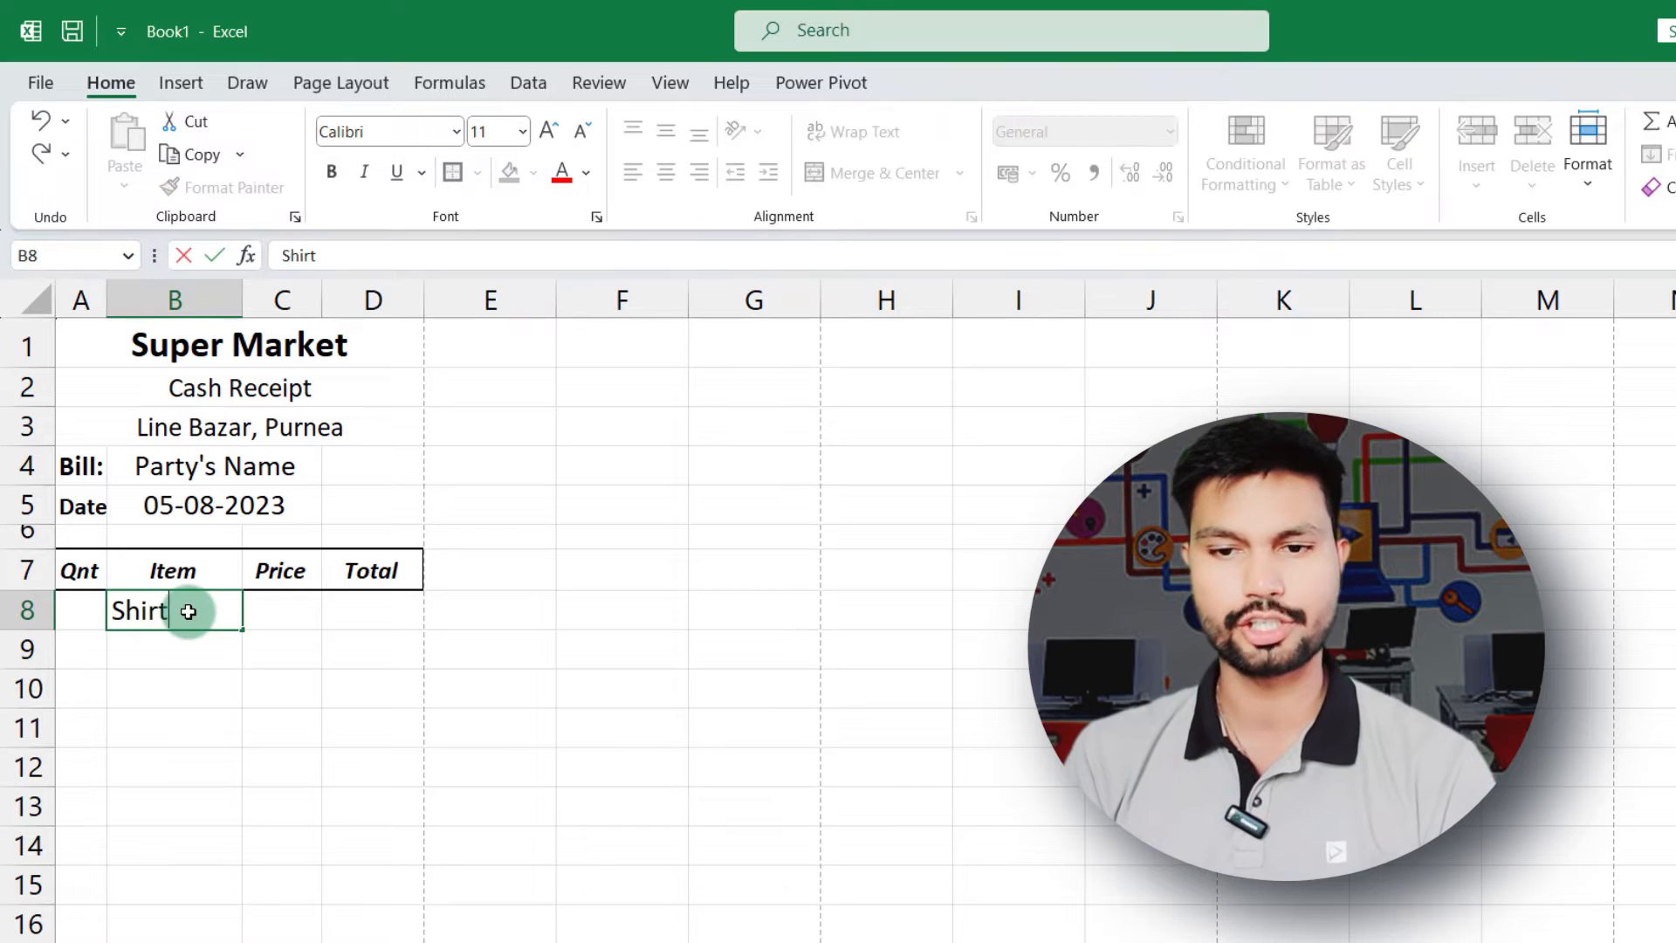
pyautogui.press('Return')
pyautogui.write('1')
pyautogui.press('BackSpace')
pyautogui.write('T-shirts')
pyautogui.press('Return')
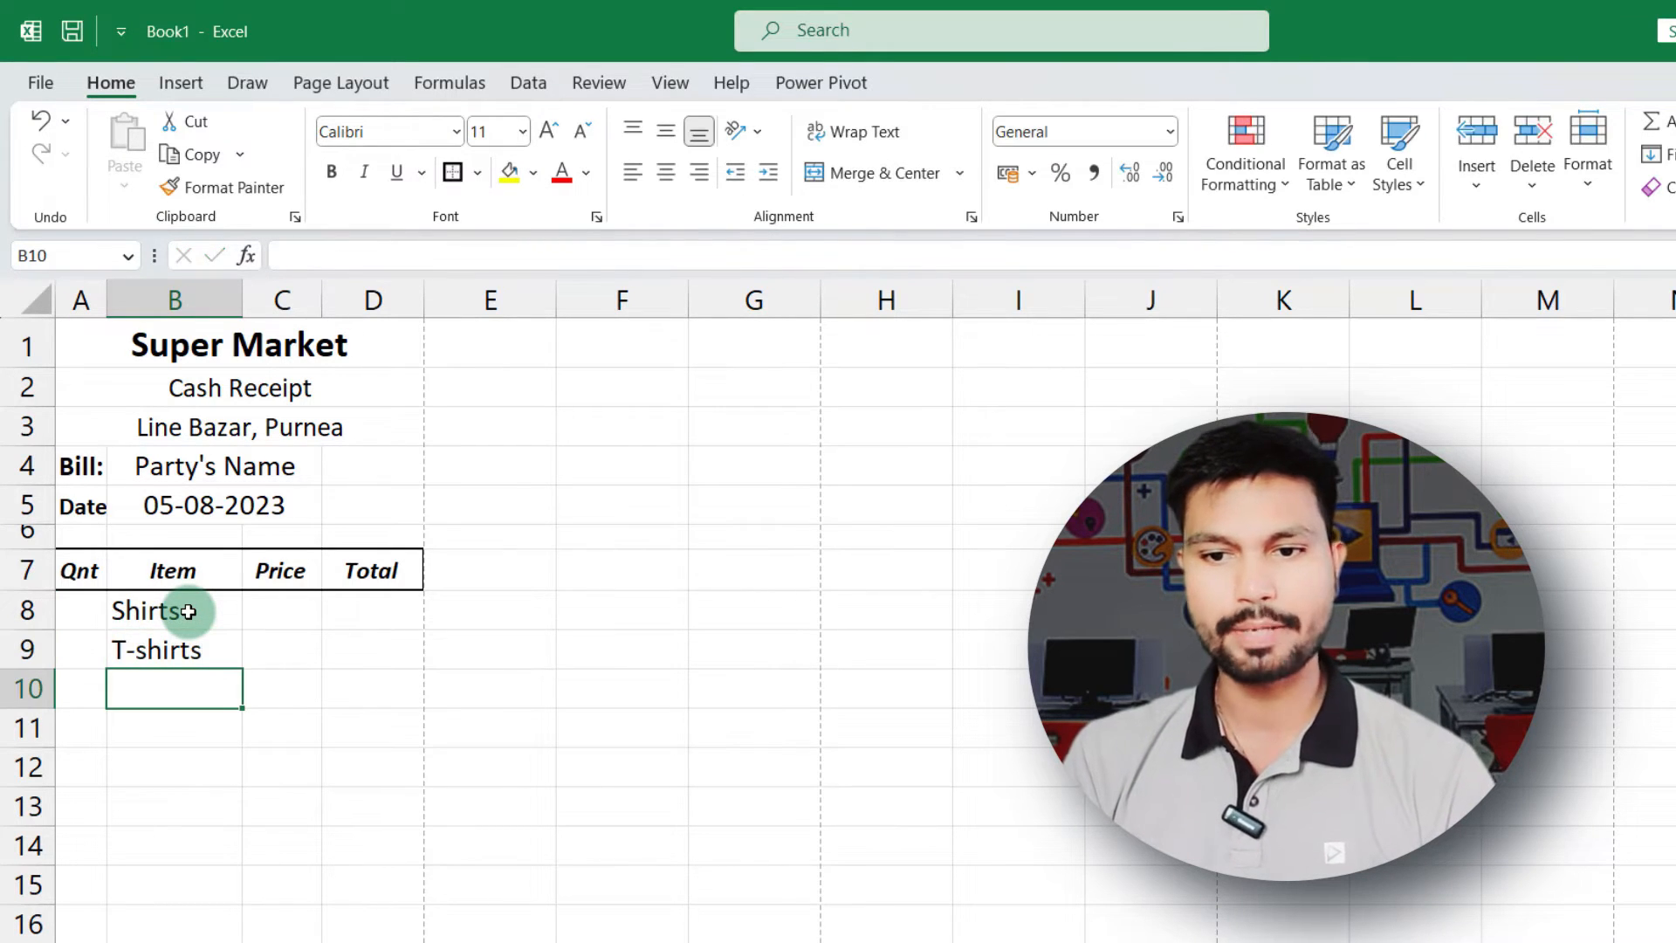
# Enter the items Jeans, Hankey and Shocks in B10:B12
pyautogui.press('Tab')
pyautogui.write('j')
pyautogui.press('BackSpace')
pyautogui.press('Left')
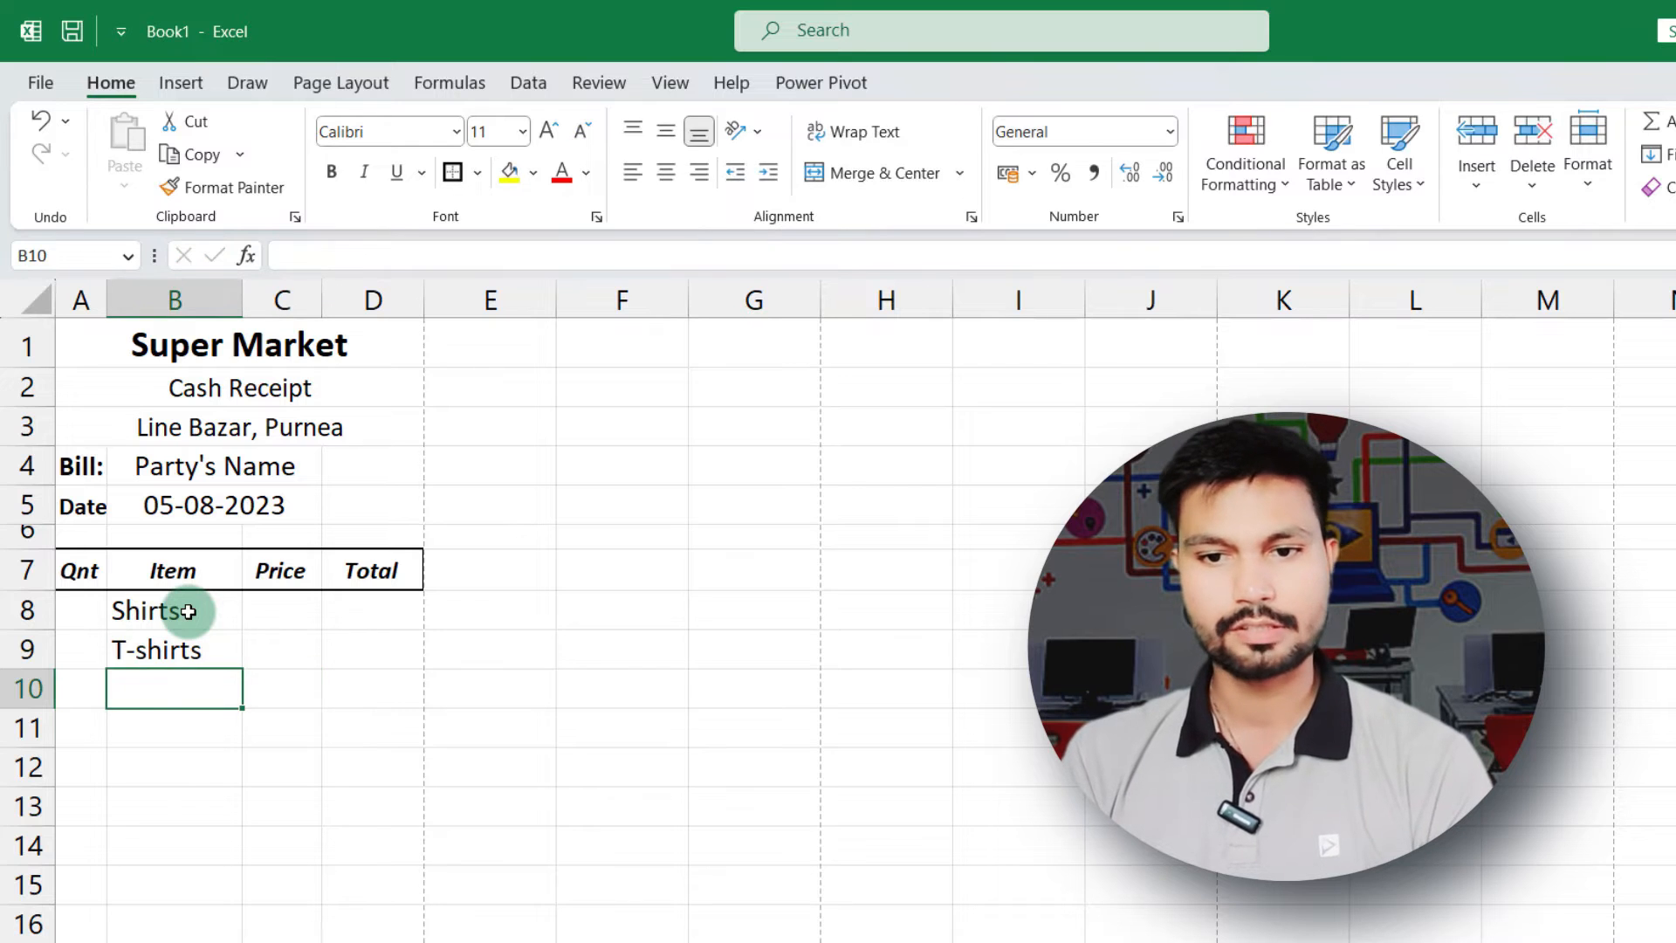
pyautogui.write('Jeans')
pyautogui.press('Return')
pyautogui.write('Hankey')
pyautogui.press('Return')
pyautogui.write('Shocks')
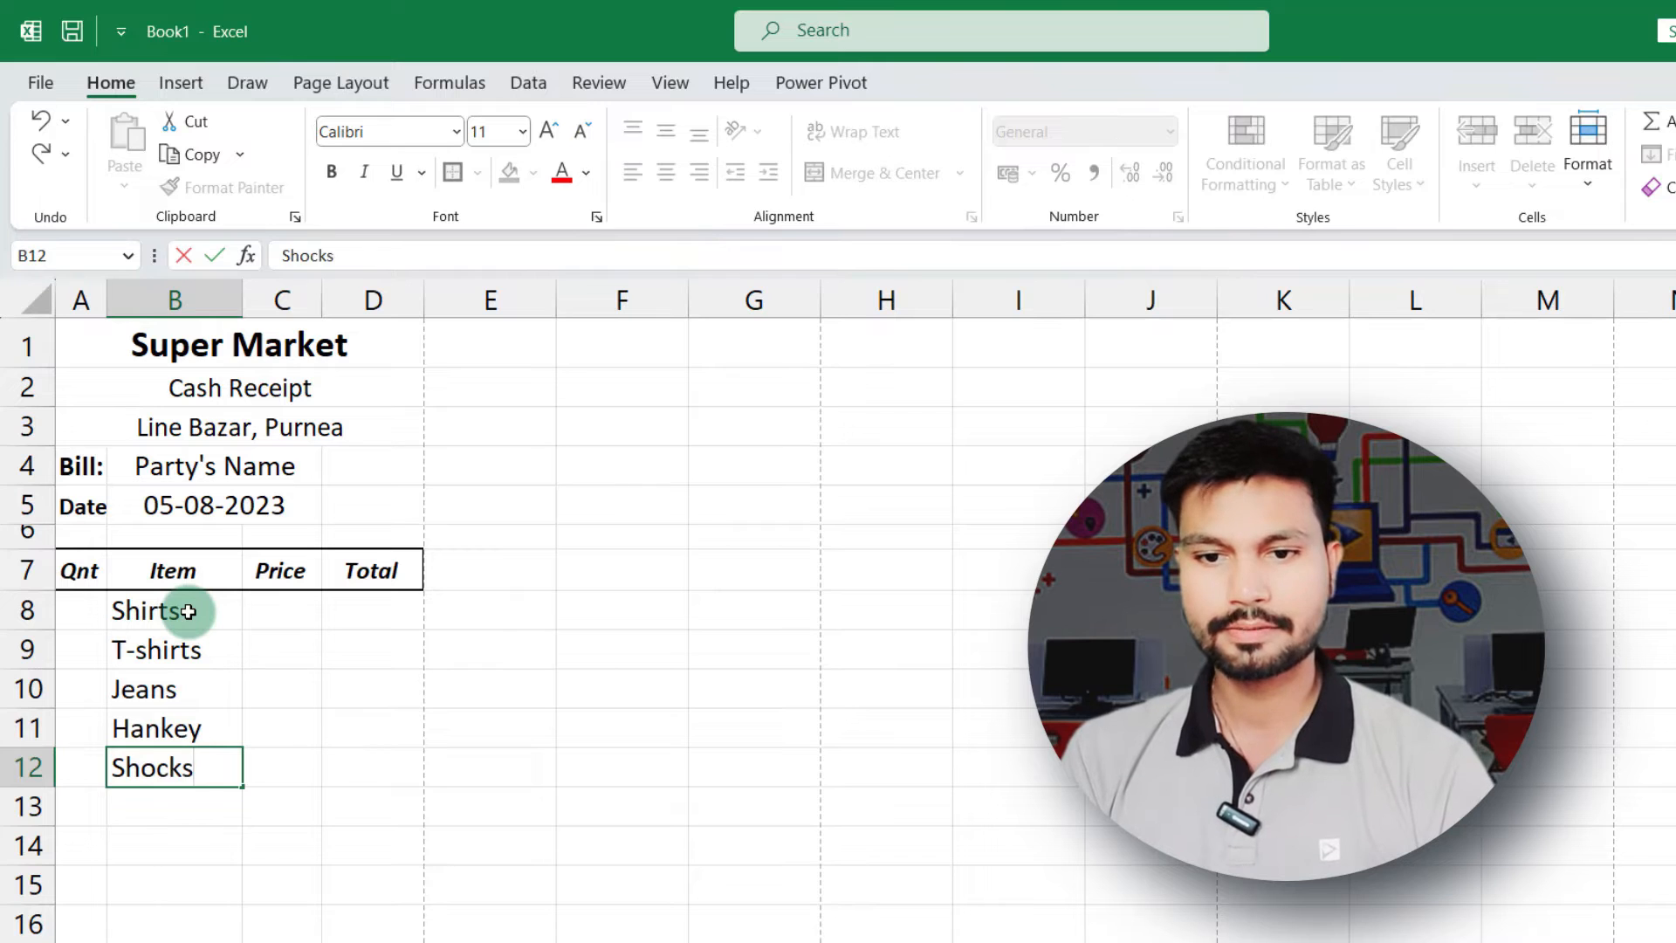
pyautogui.press('Return')
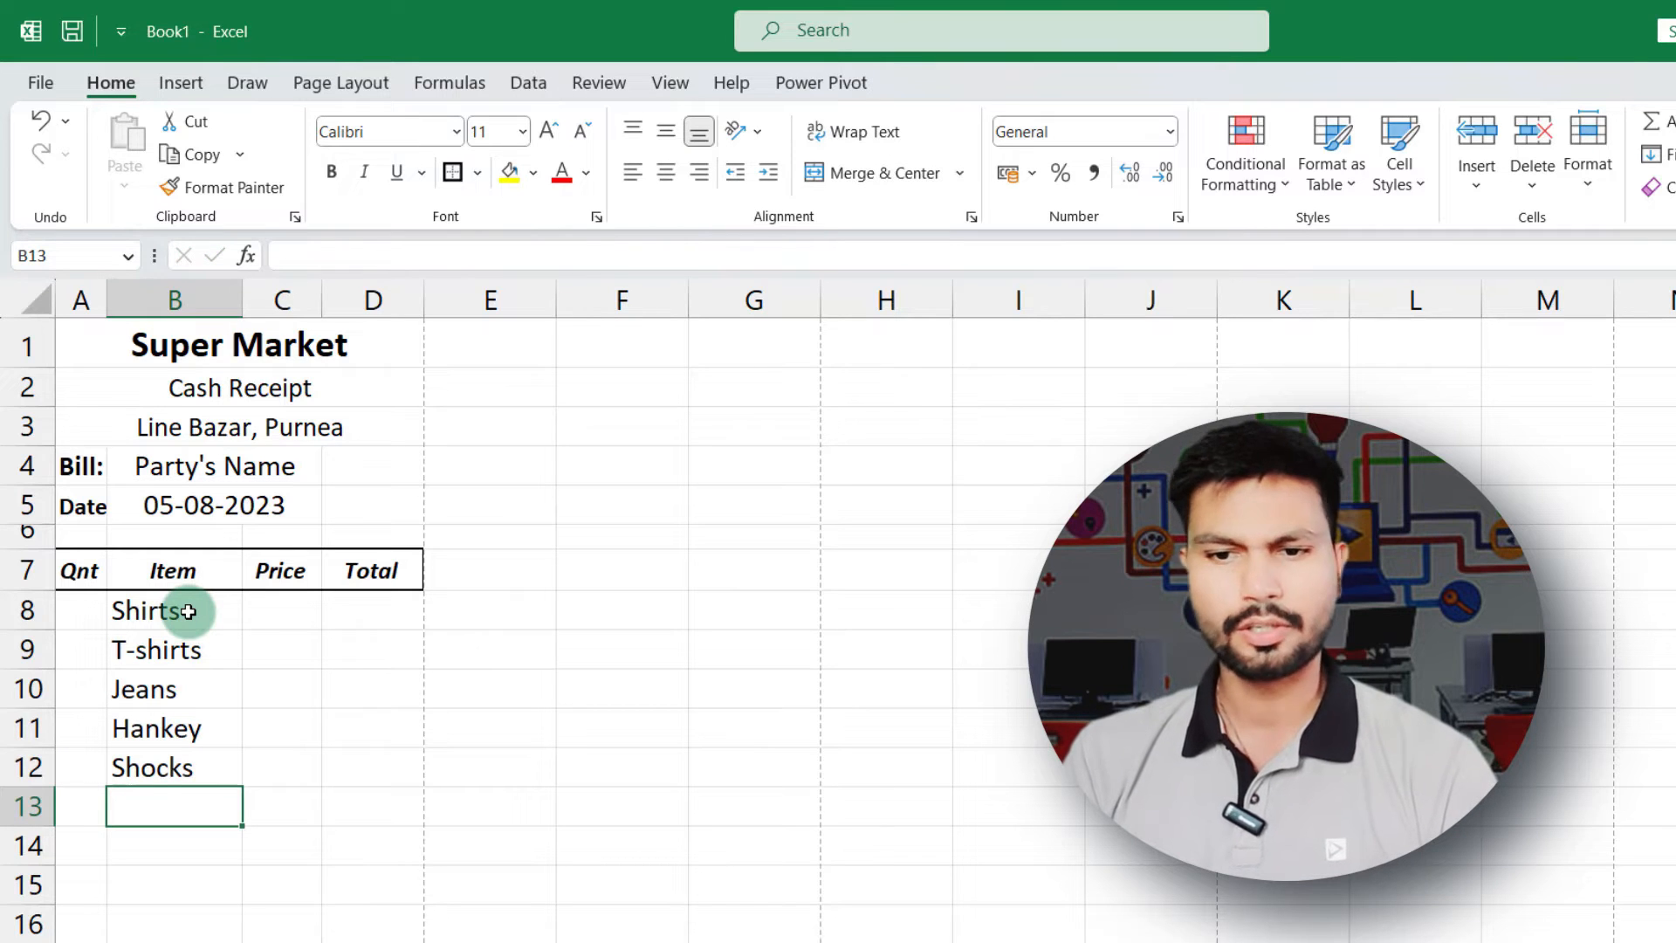
# Complete the item list with Pant in B13 and Kurta in B14
pyautogui.write('P')
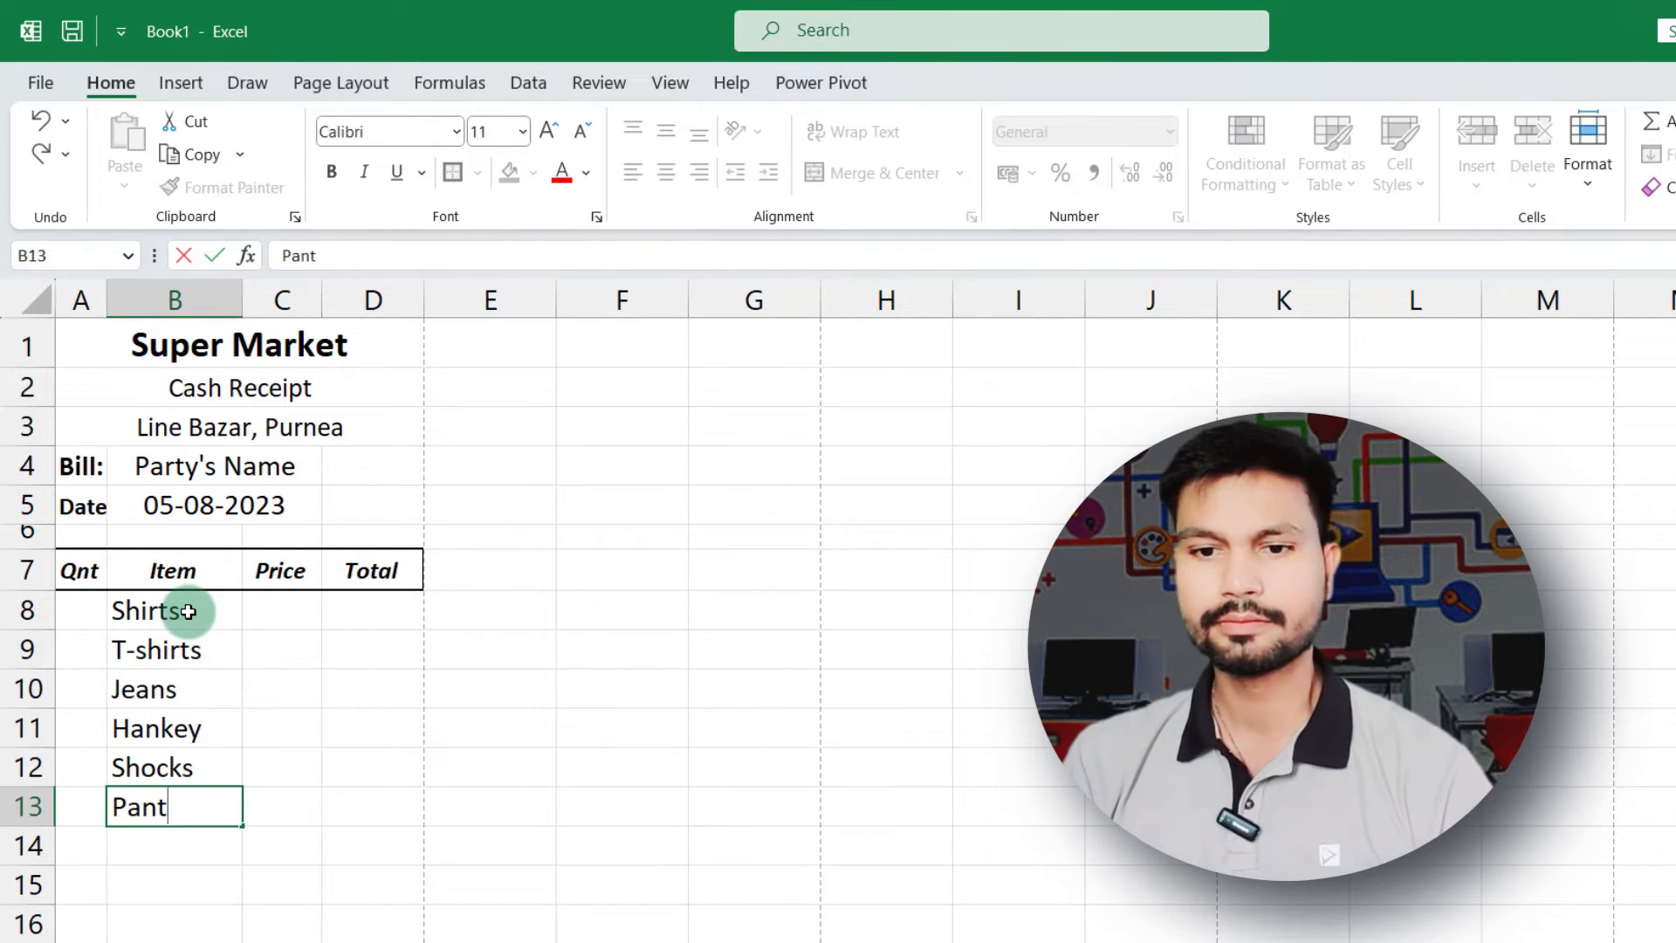
pyautogui.write('ant')
pyautogui.press('Return')
pyautogui.write('Kurta')
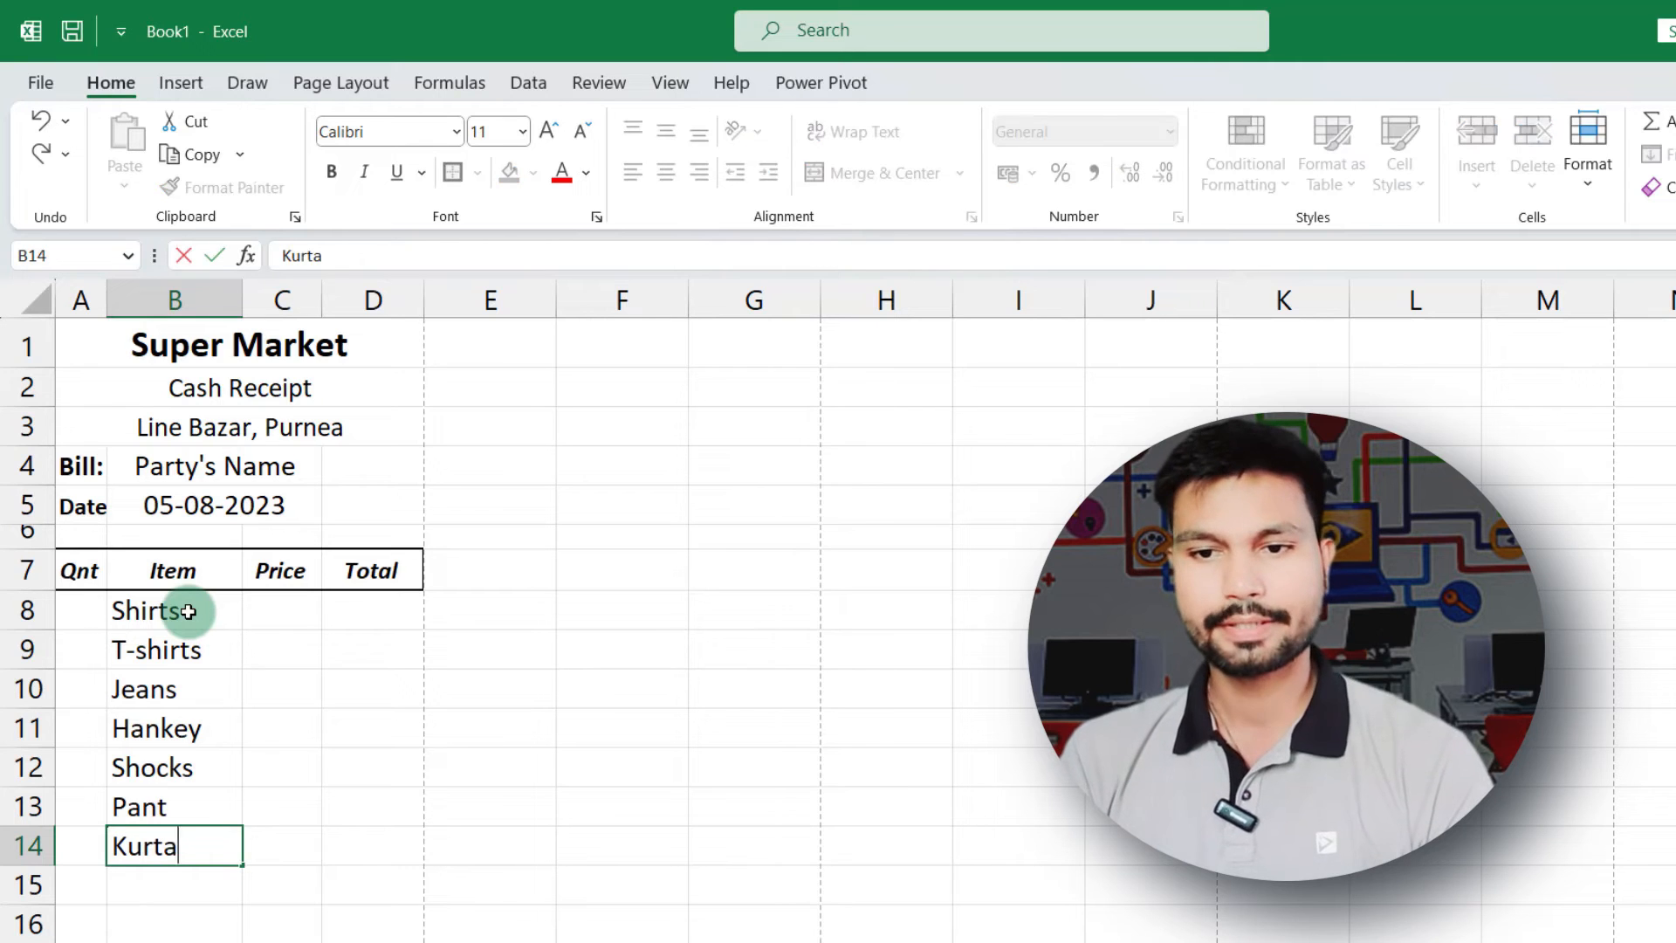
pyautogui.write('s')
pyautogui.press('BackSpace')
pyautogui.click(266, 726)
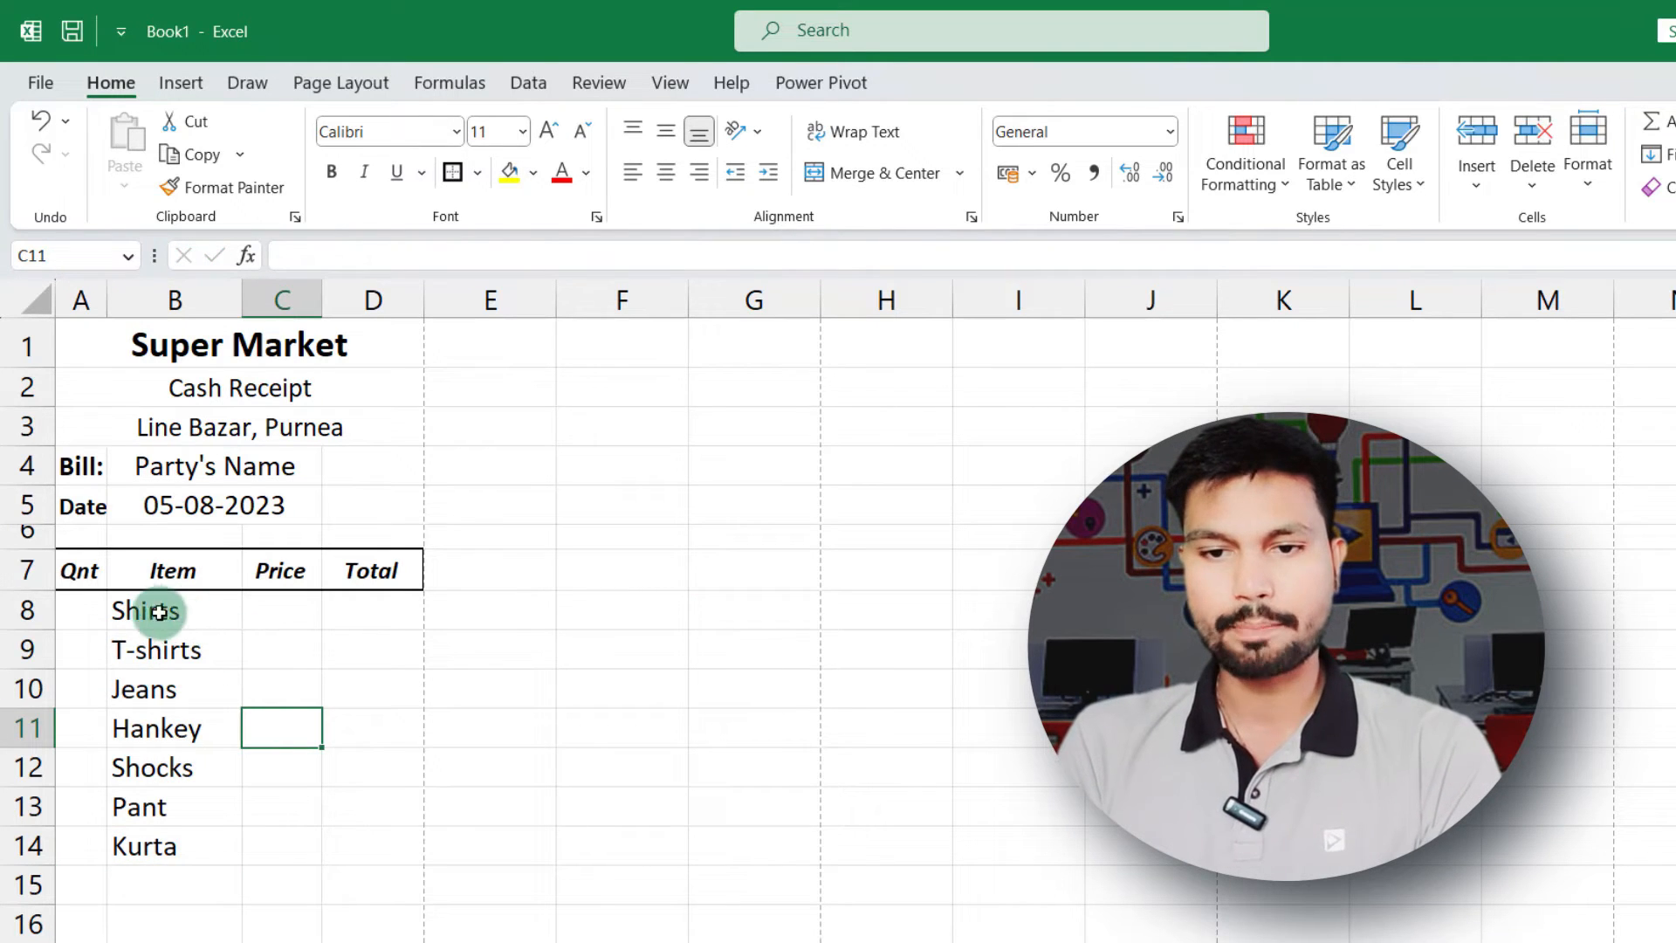
# Set the font size of the item rows below the headings in columns A to D to 10
pyautogui.moveTo(71, 609); pyautogui.dragTo(350, 938)
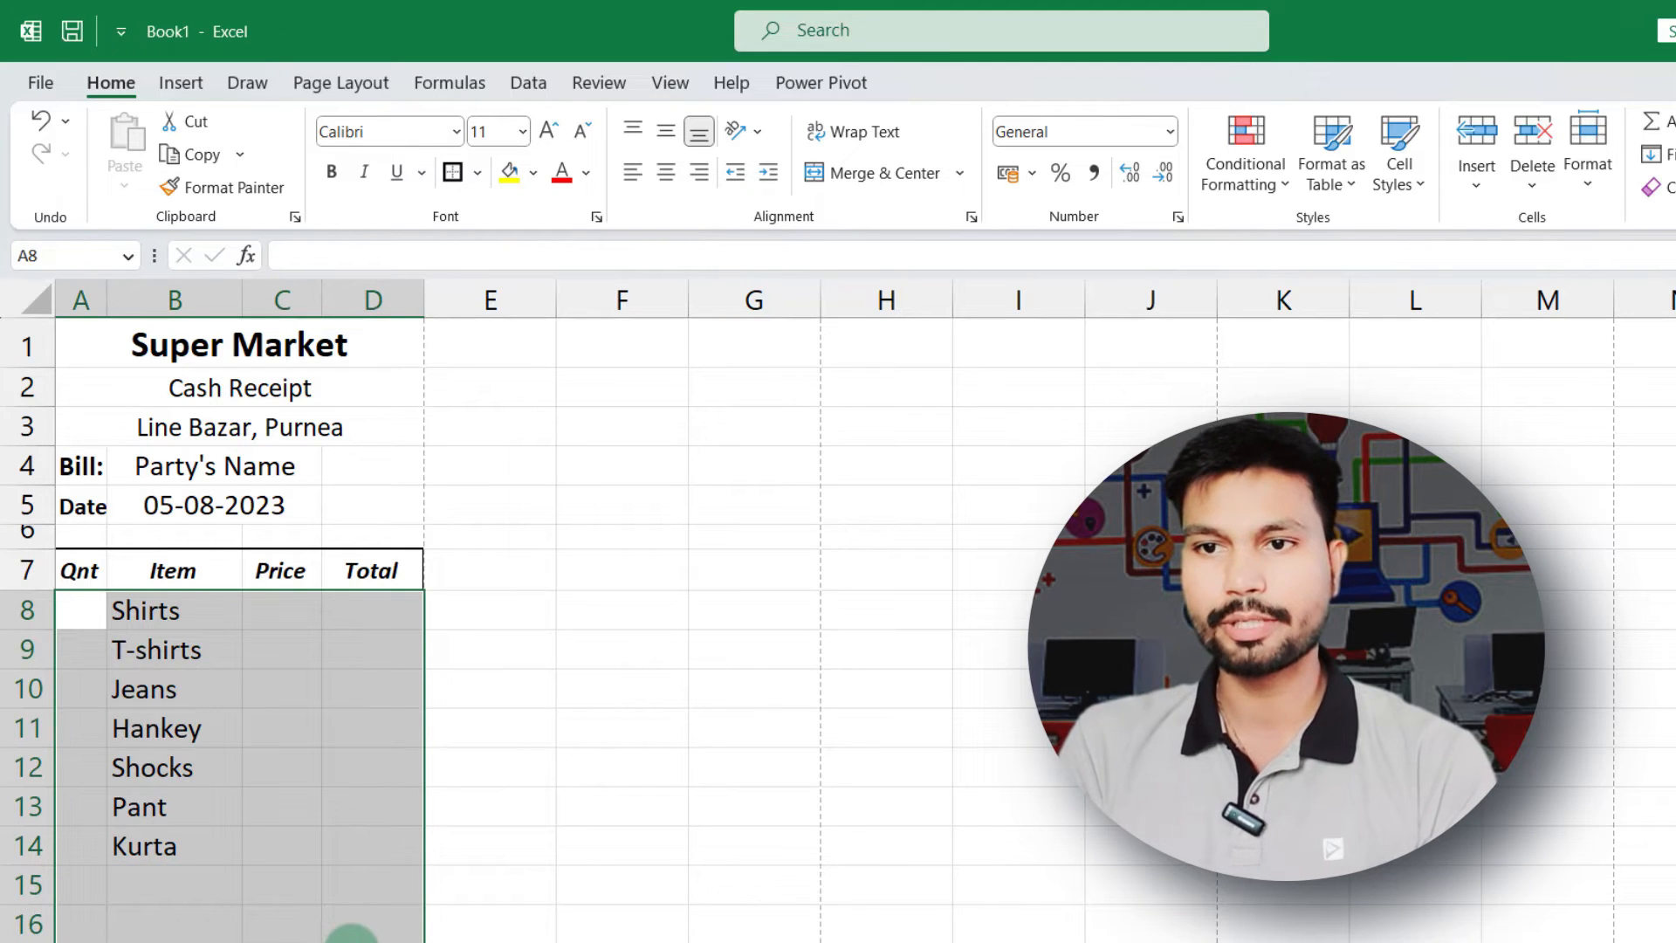
pyautogui.click(590, 85)
pyautogui.click(553, 521)
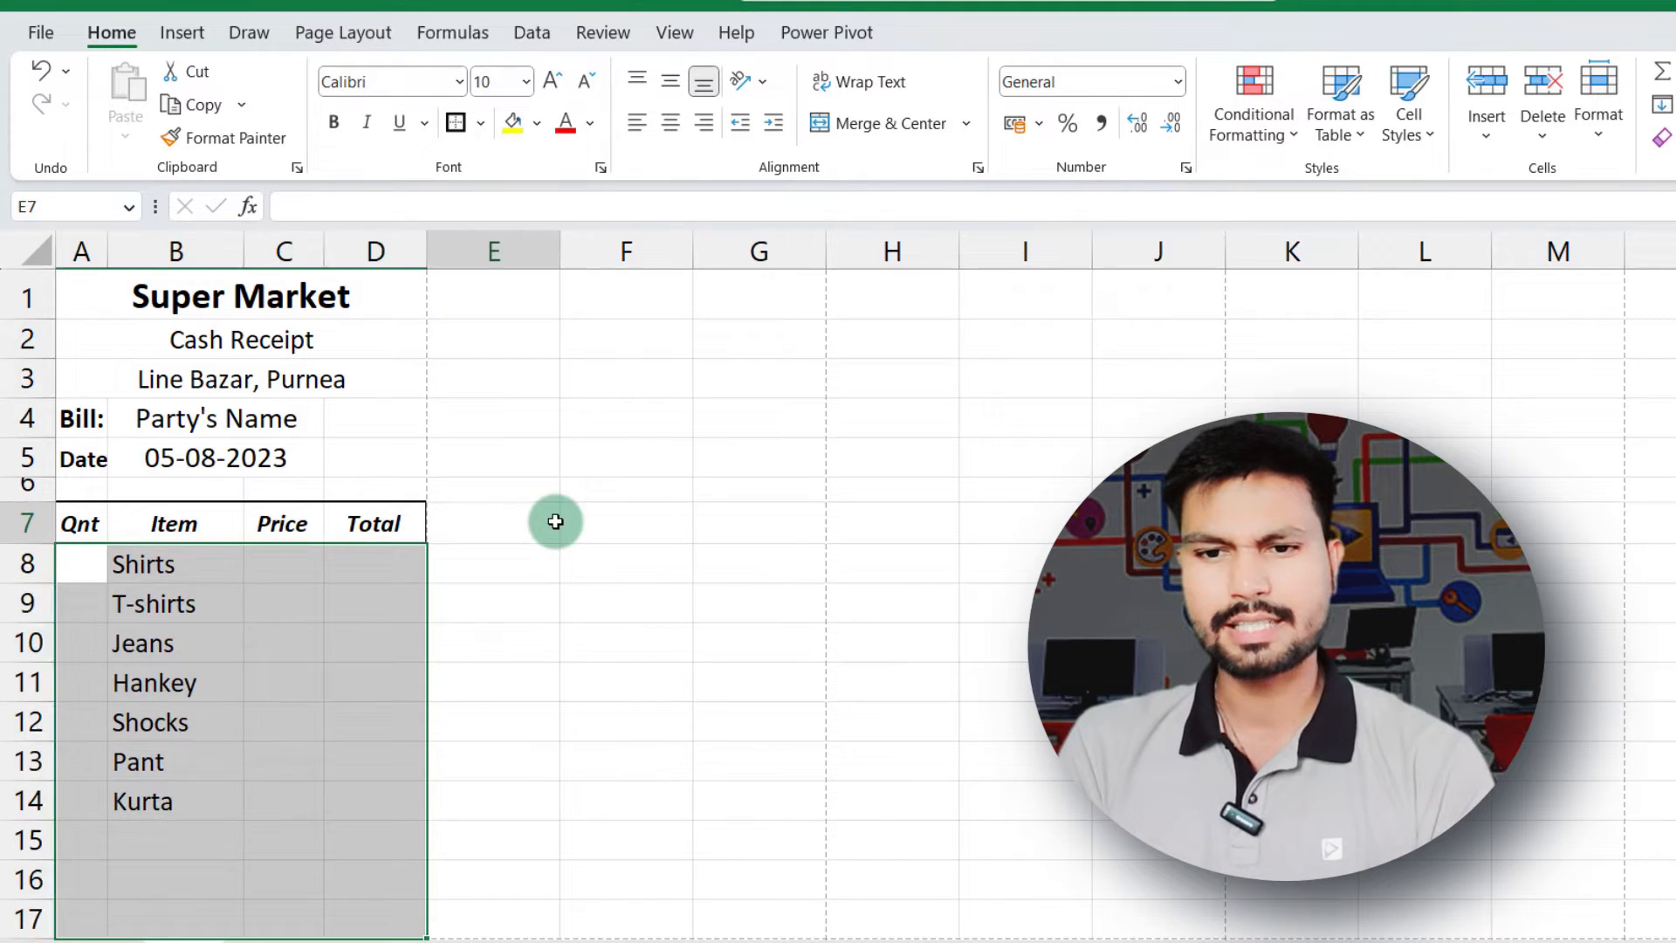
# Enter 300 as the price of Shirts in C8
pyautogui.click(265, 573)
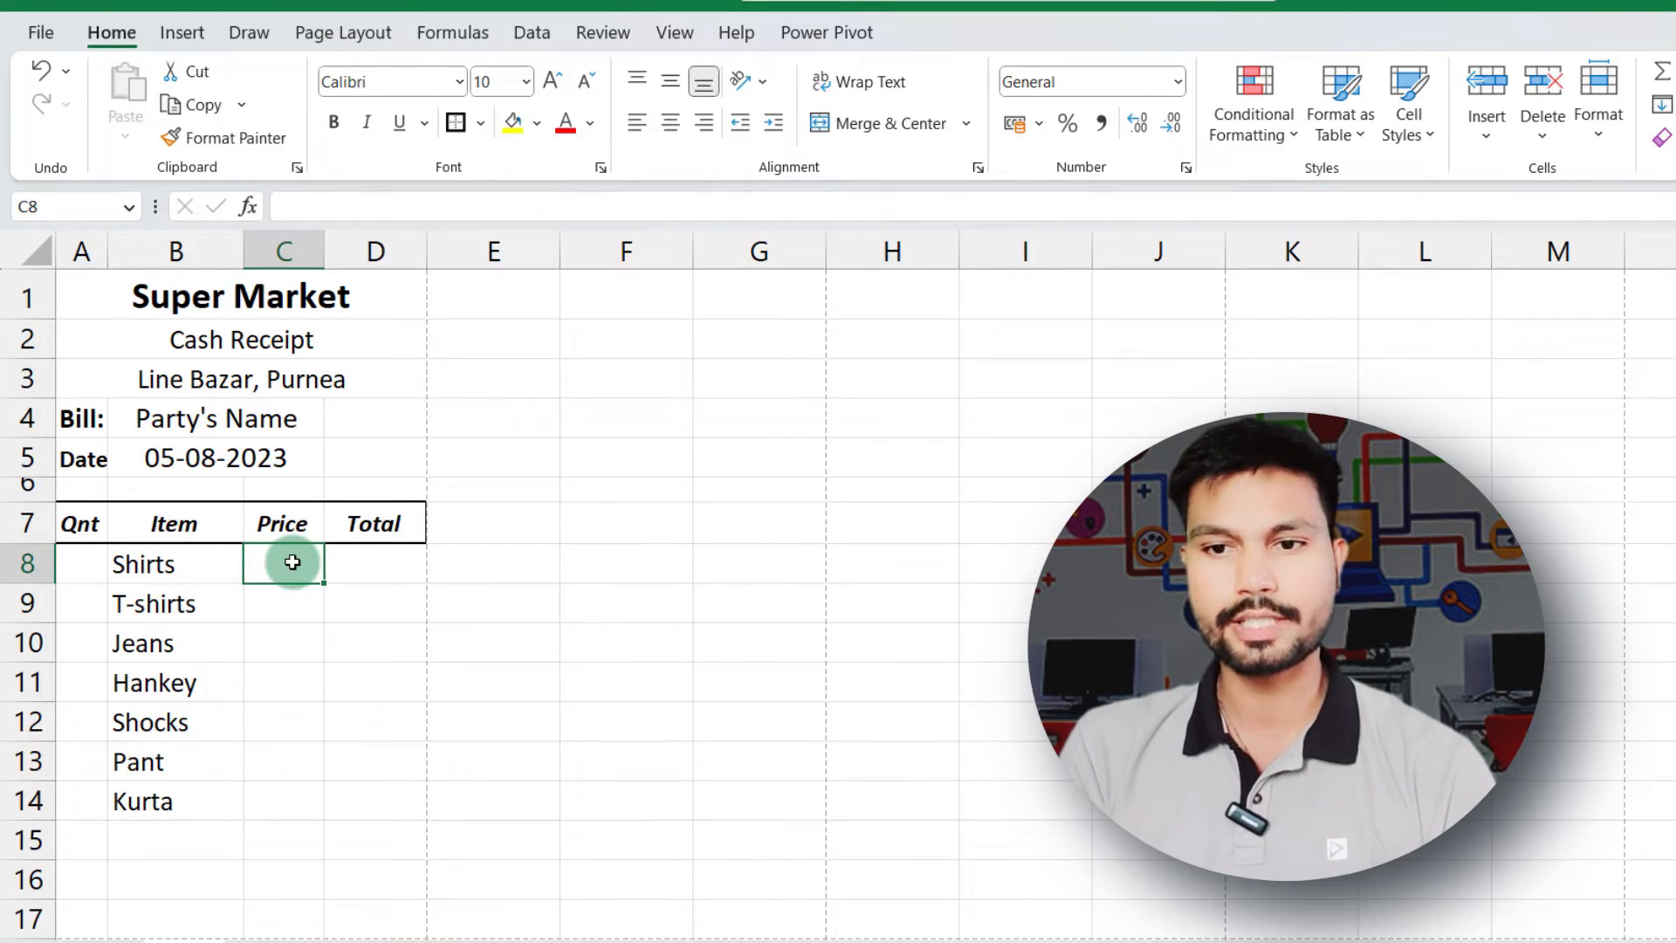
pyautogui.write('30')
pyautogui.press('Return')
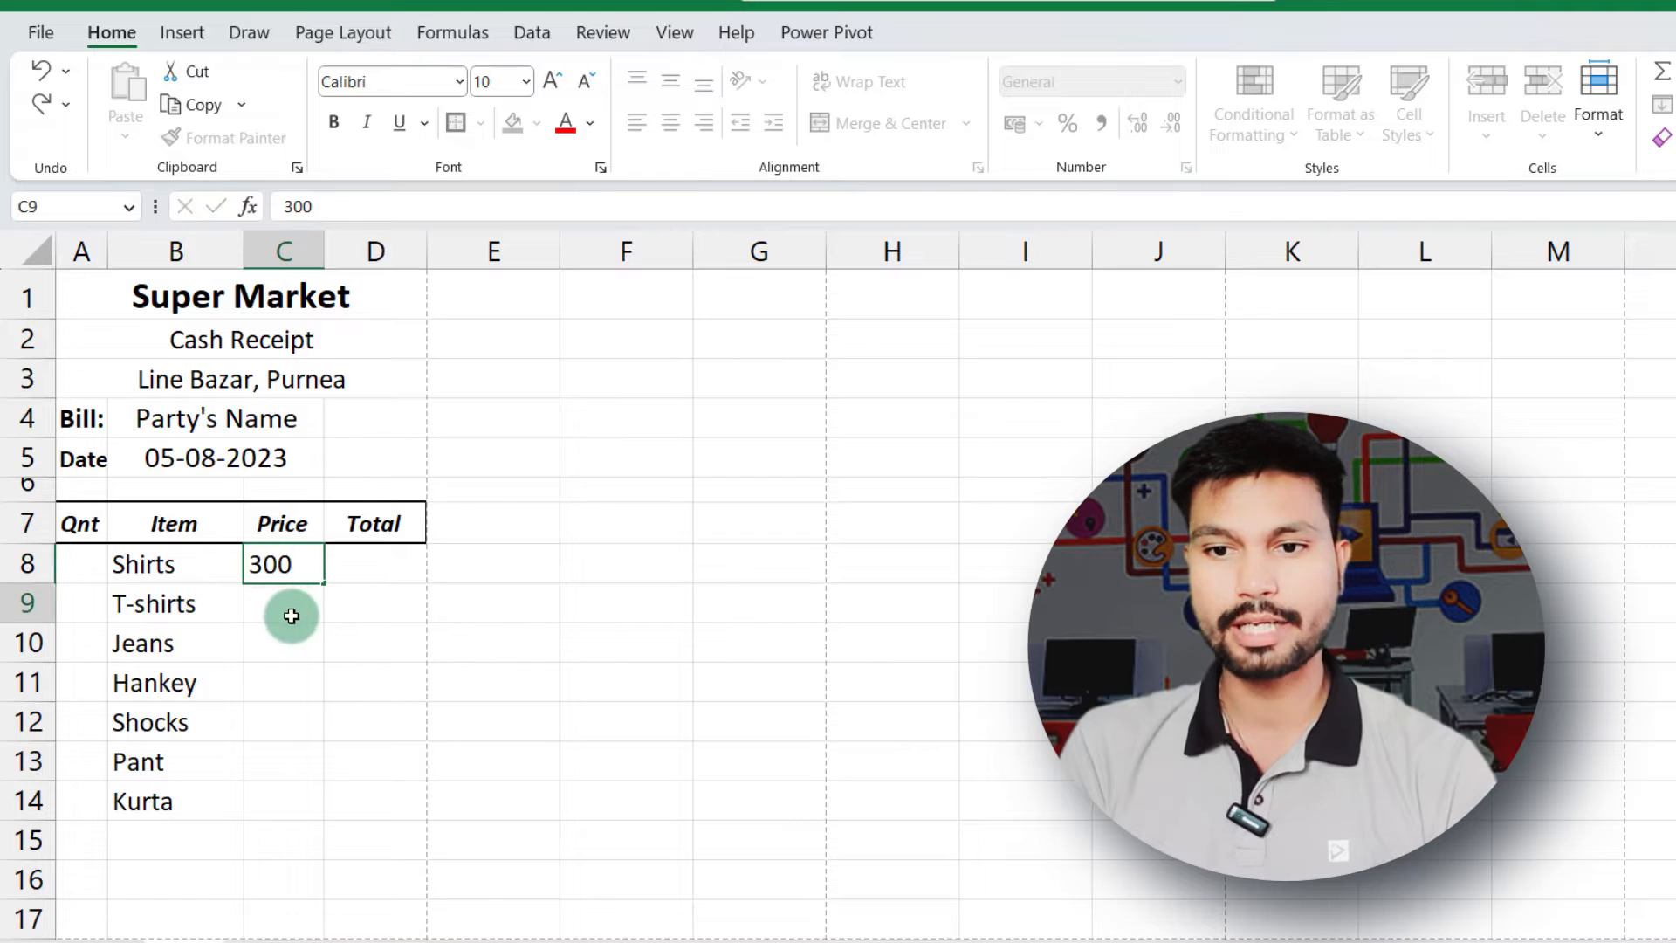
# Format the price in C8 as ₹ English (India) accounting without decimals and fit the width of column C
pyautogui.click(281, 564)
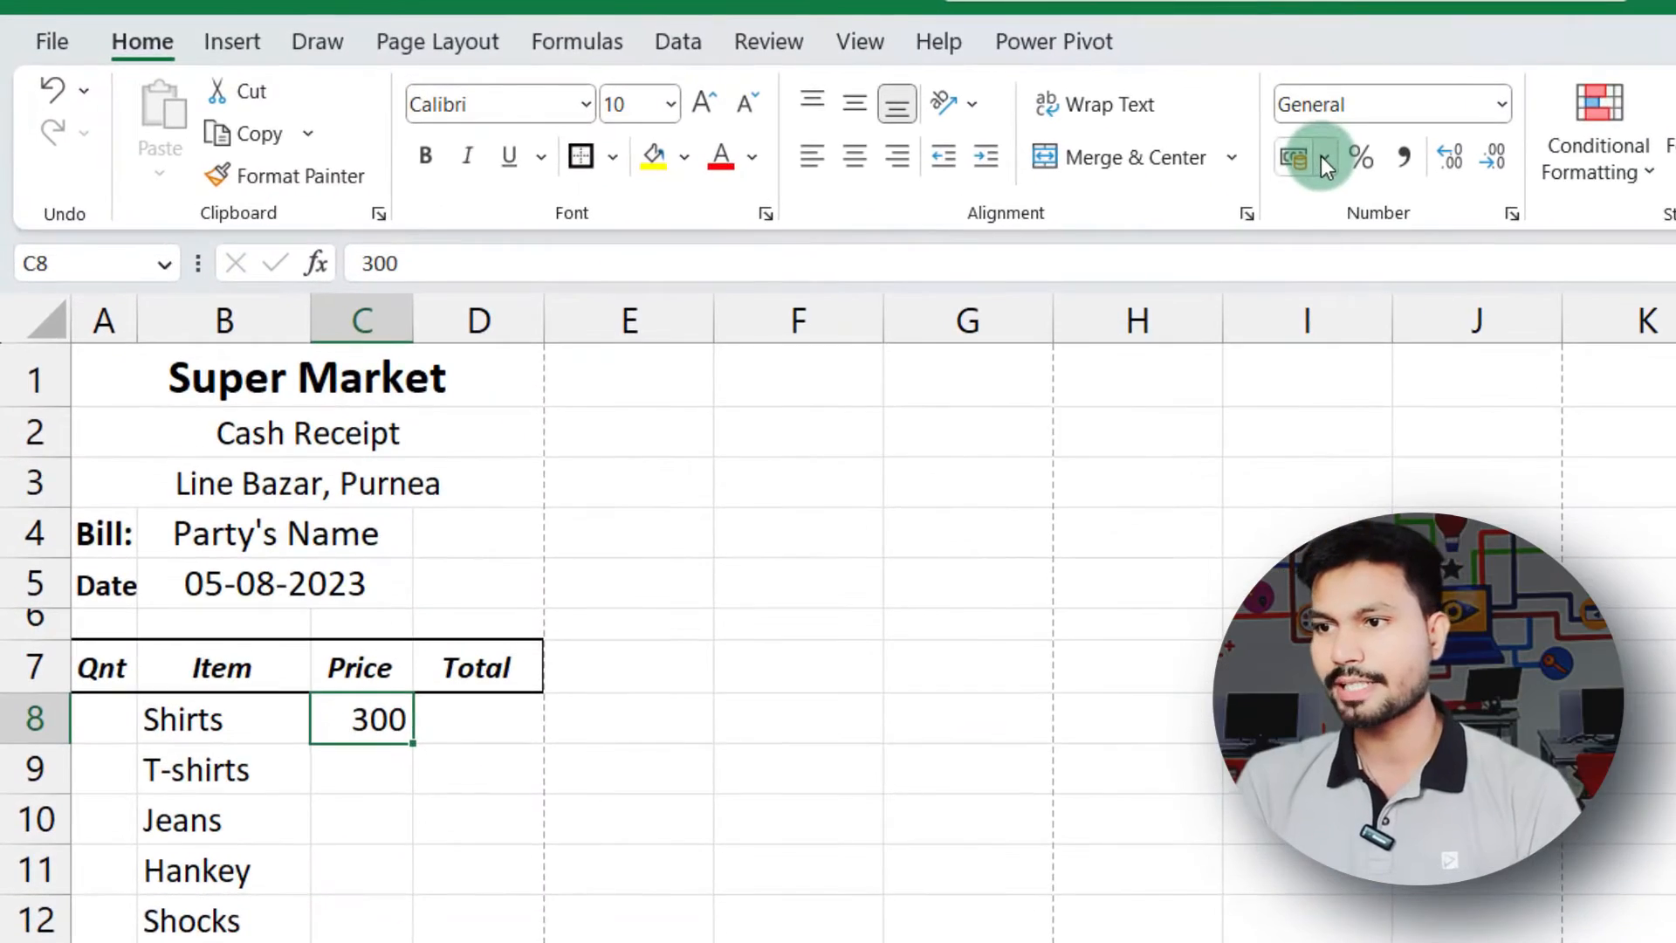
pyautogui.click(1039, 123)
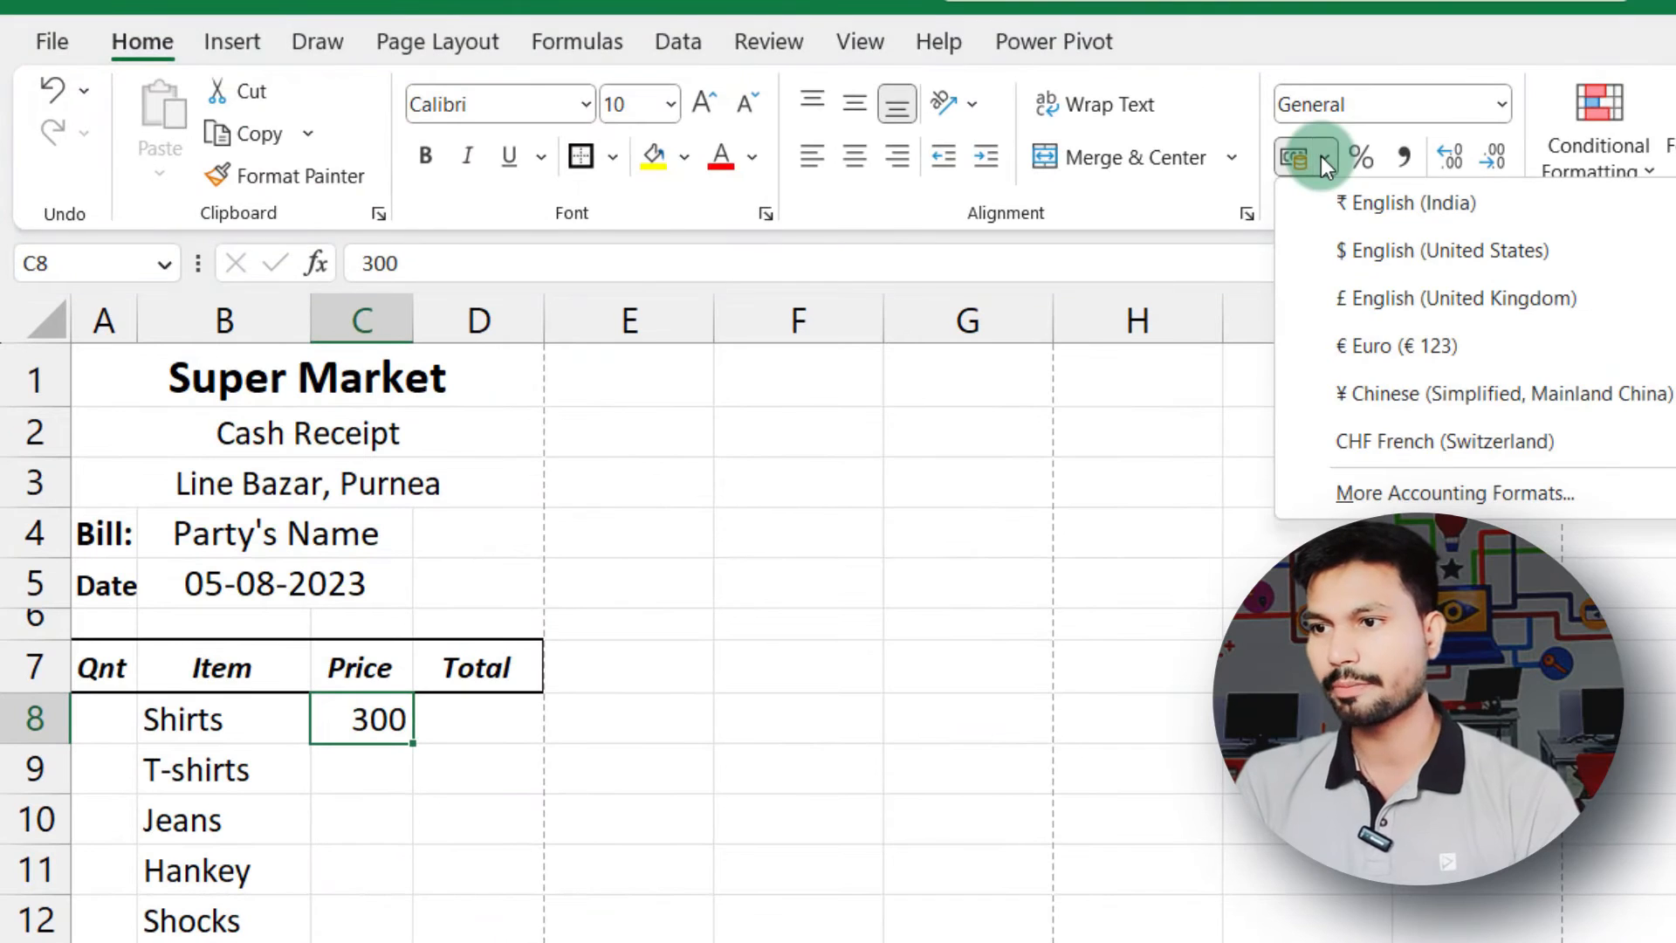
pyautogui.click(1380, 206)
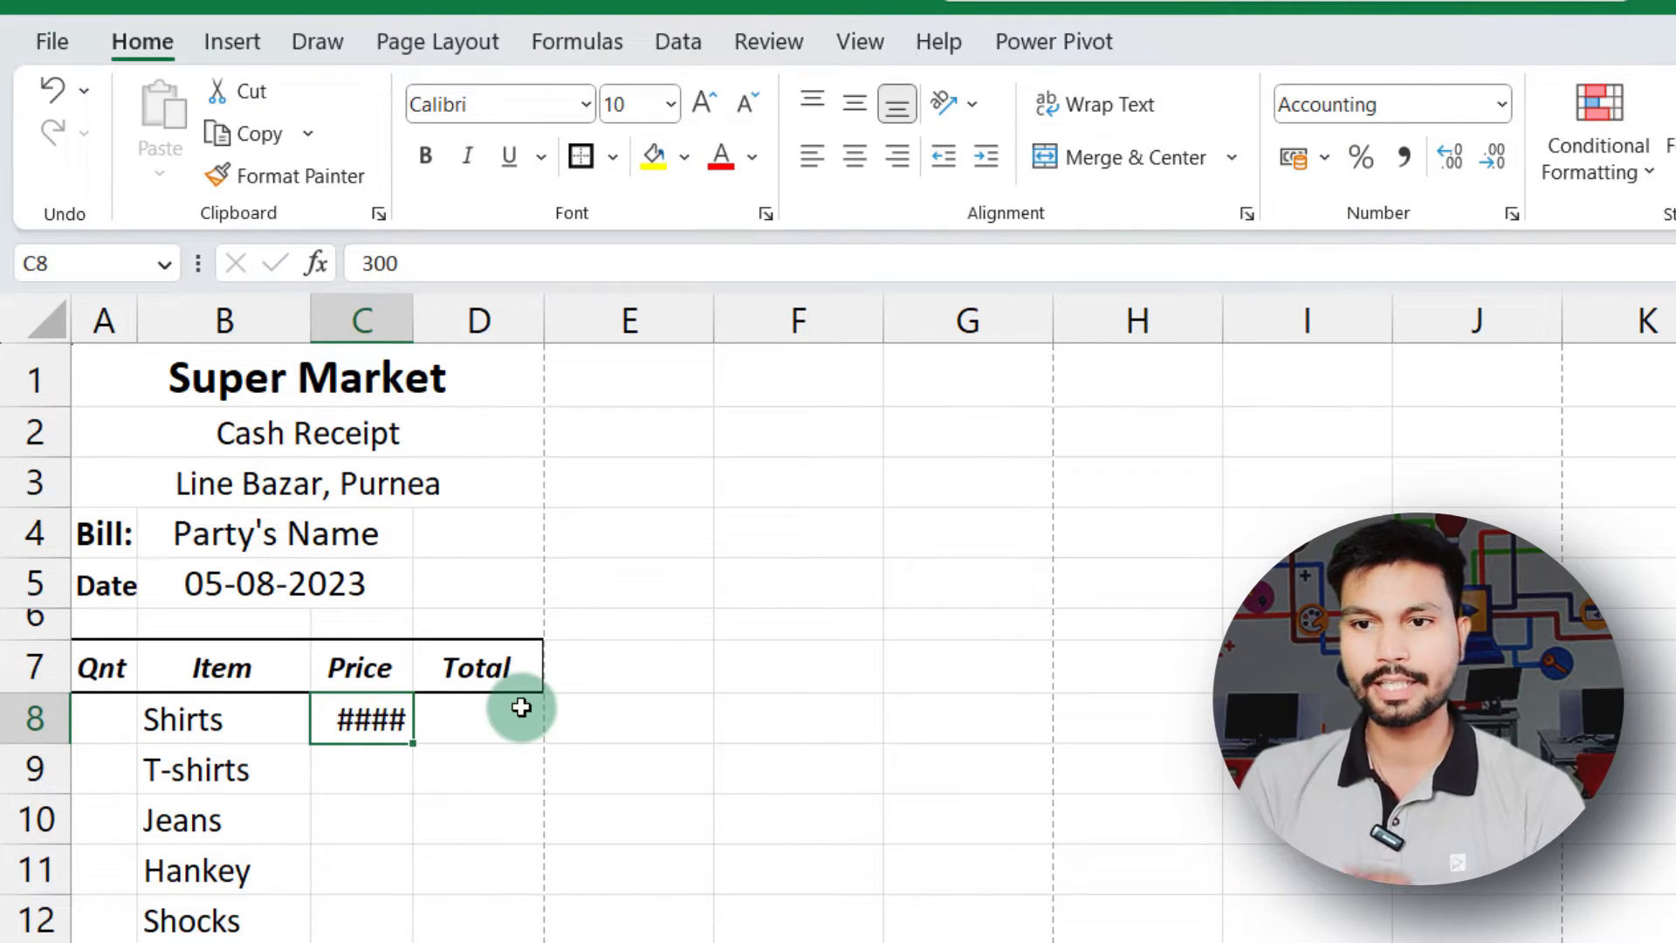
pyautogui.doubleClick(406, 326)
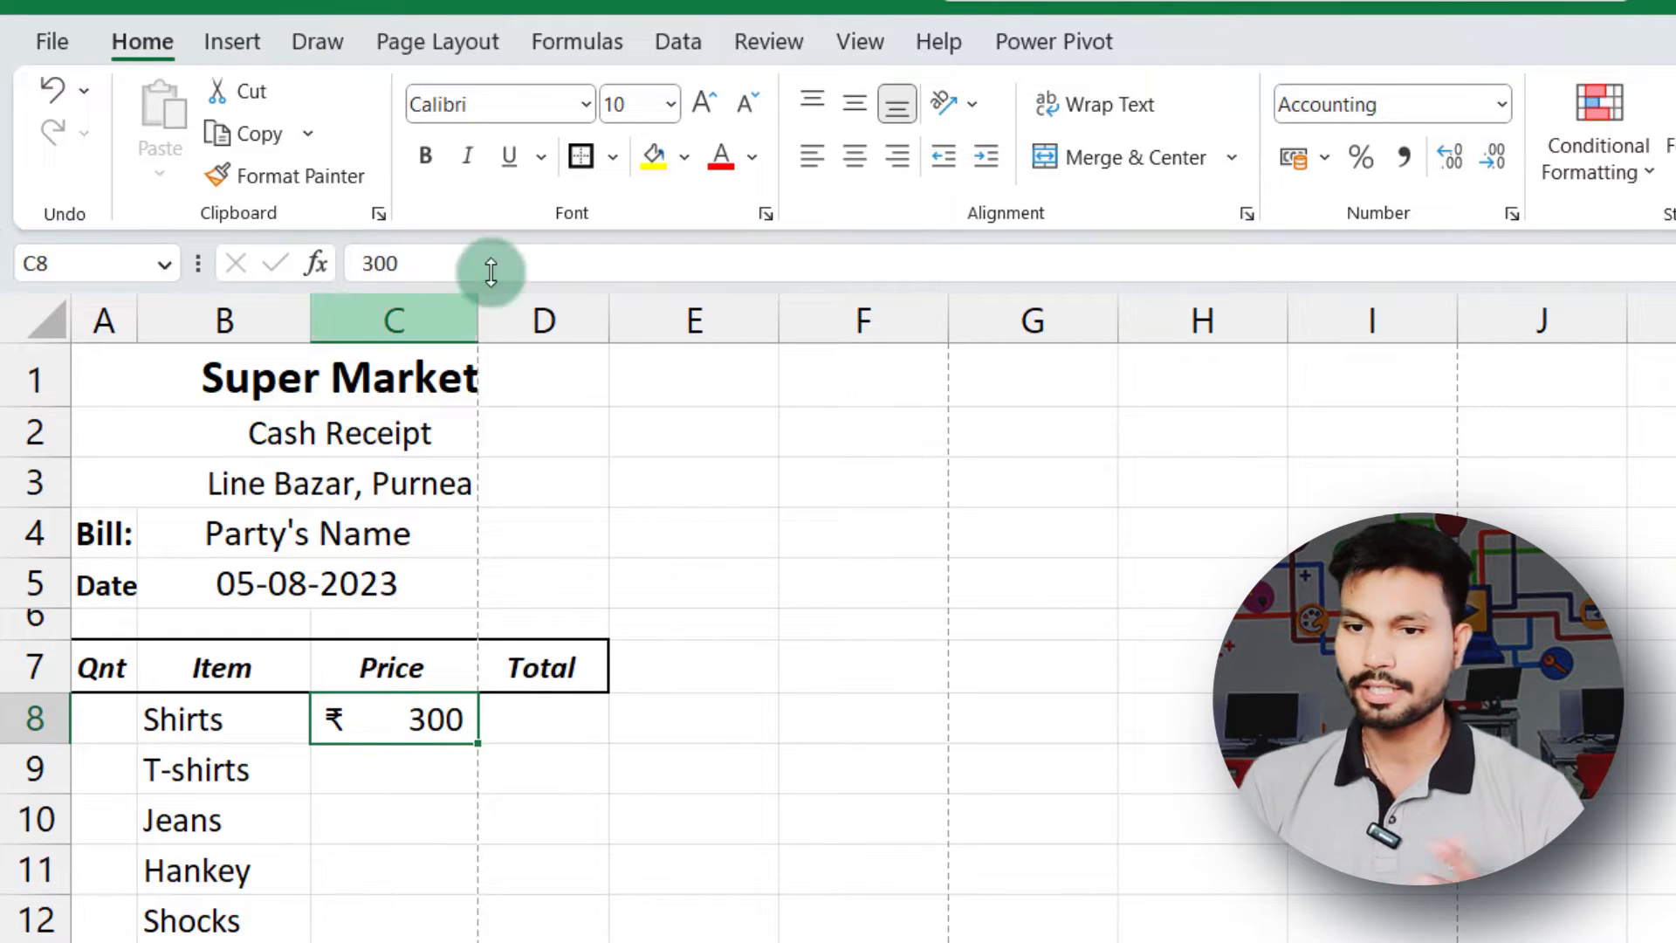
pyautogui.doubleClick(476, 314)
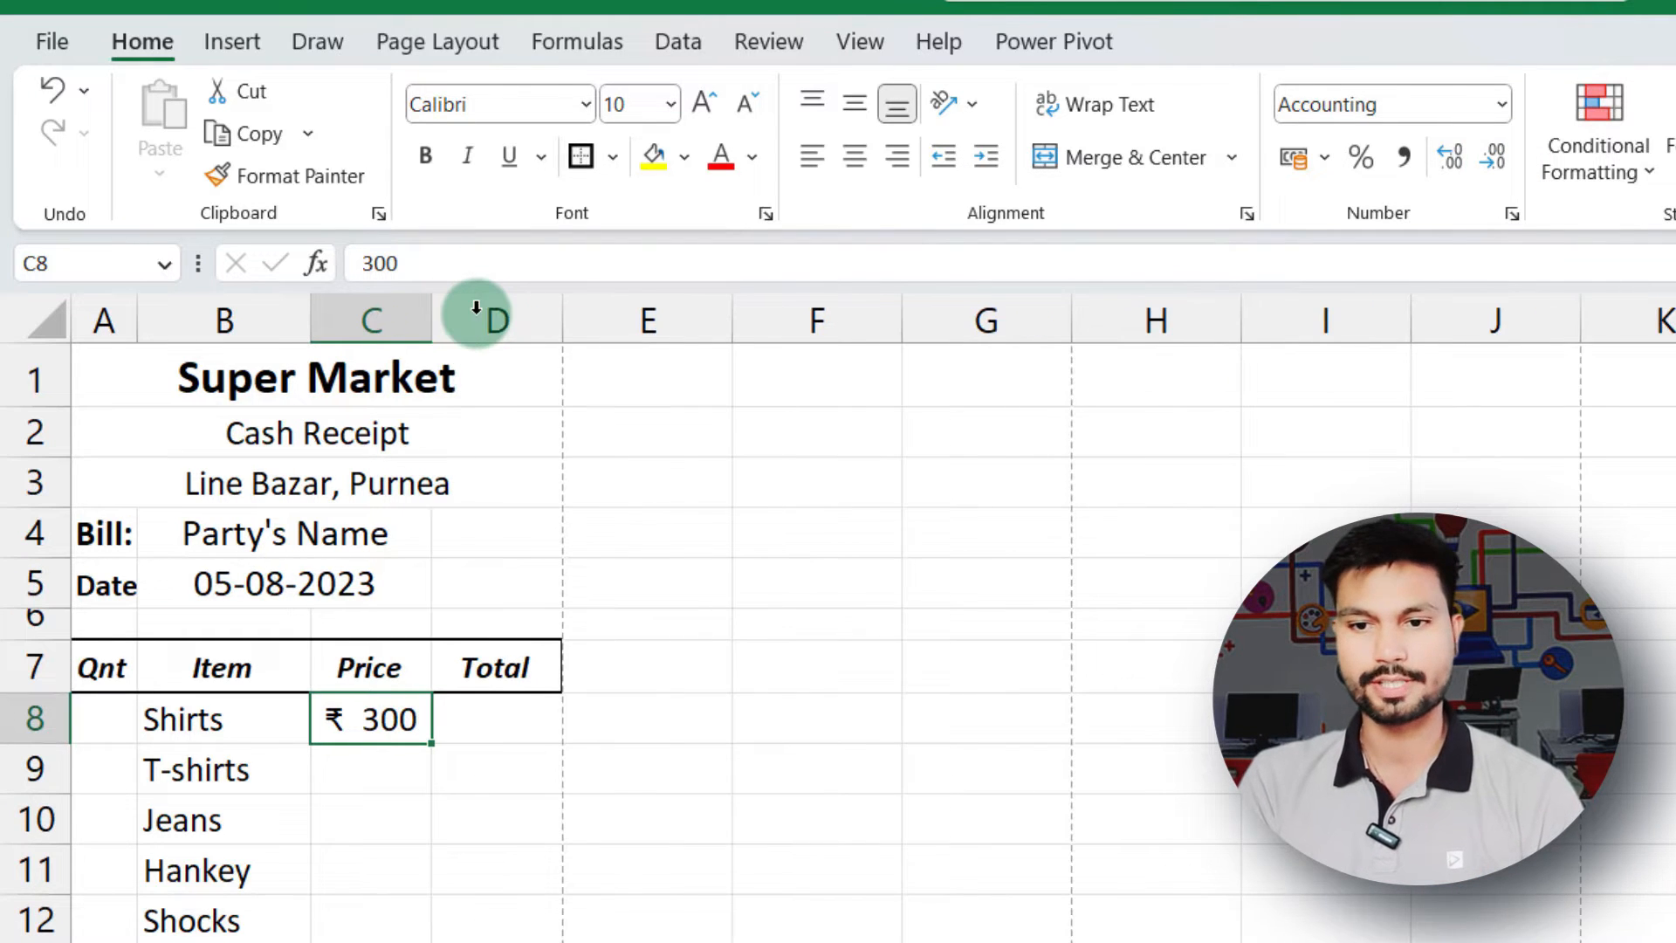
# Fill C8 down to C14 to copy the rupee format, and clear the copied values from C9:C14
pyautogui.click(243, 873)
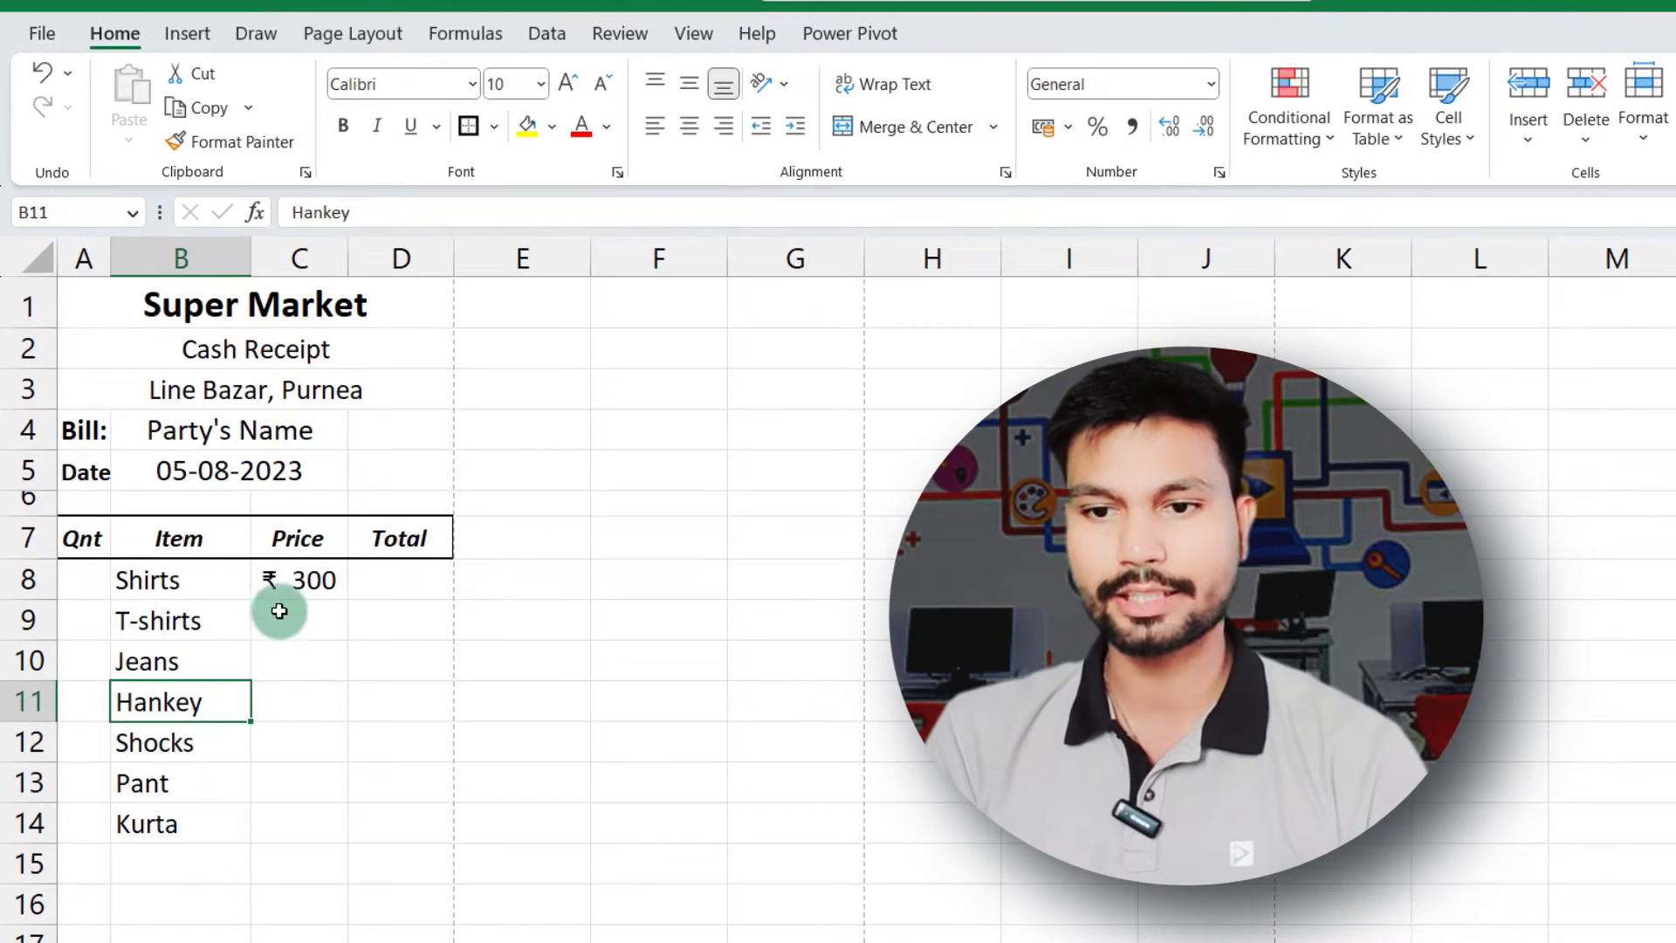
pyautogui.click(281, 579)
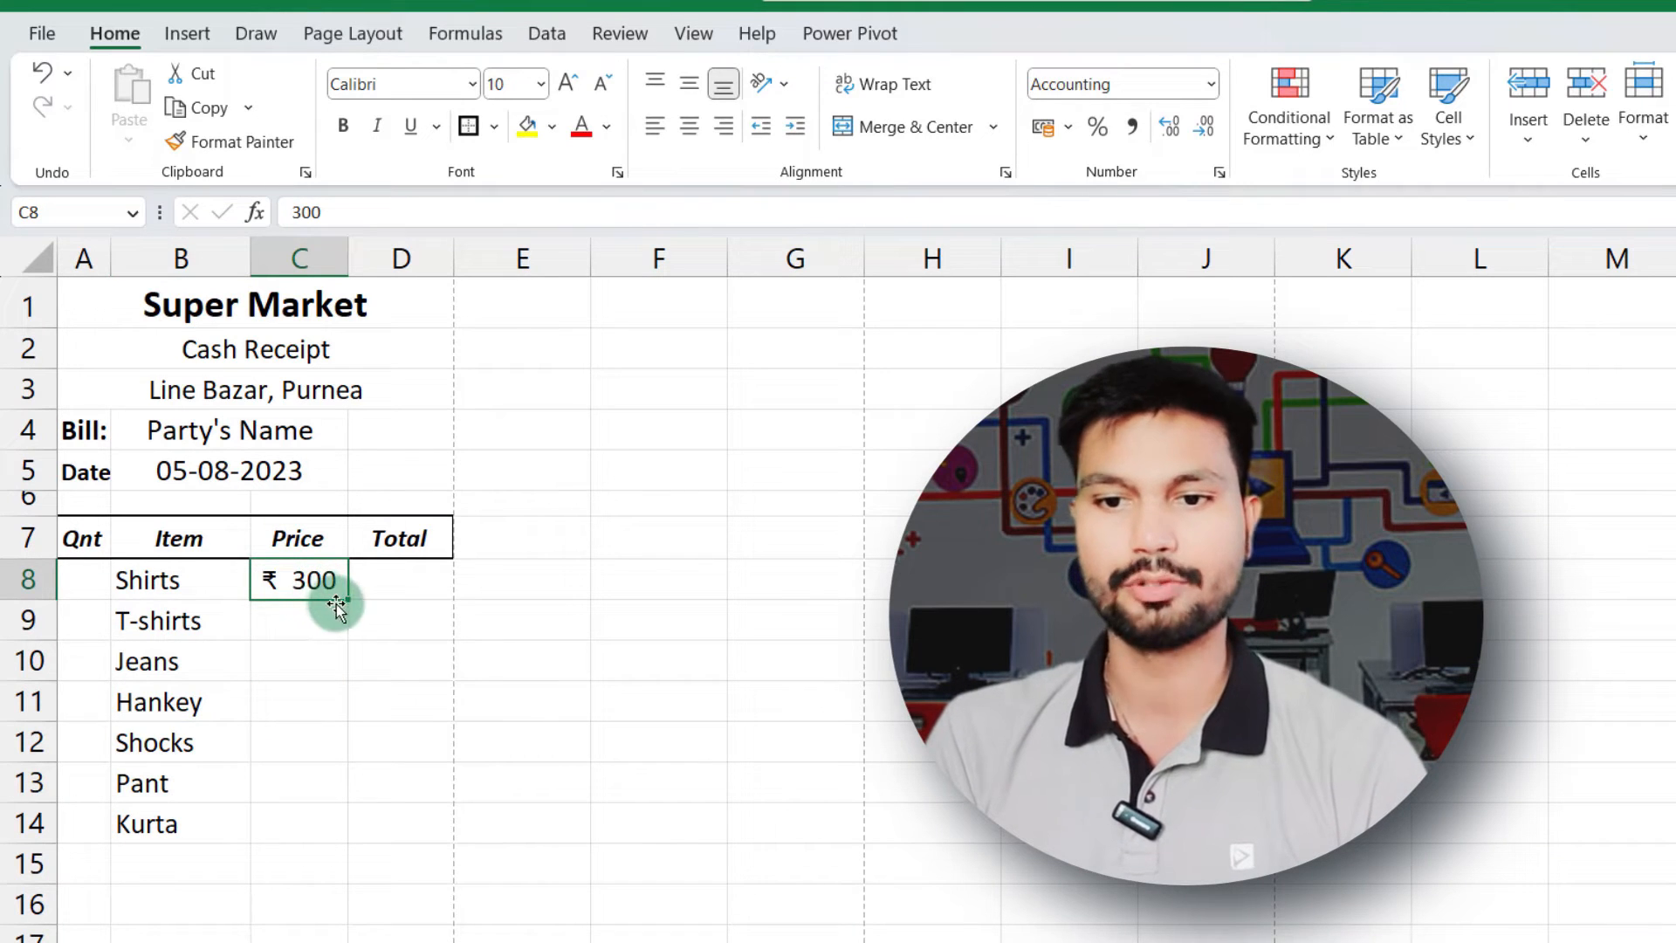
pyautogui.moveTo(346, 597); pyautogui.dragTo(312, 845)
pyautogui.click(272, 895)
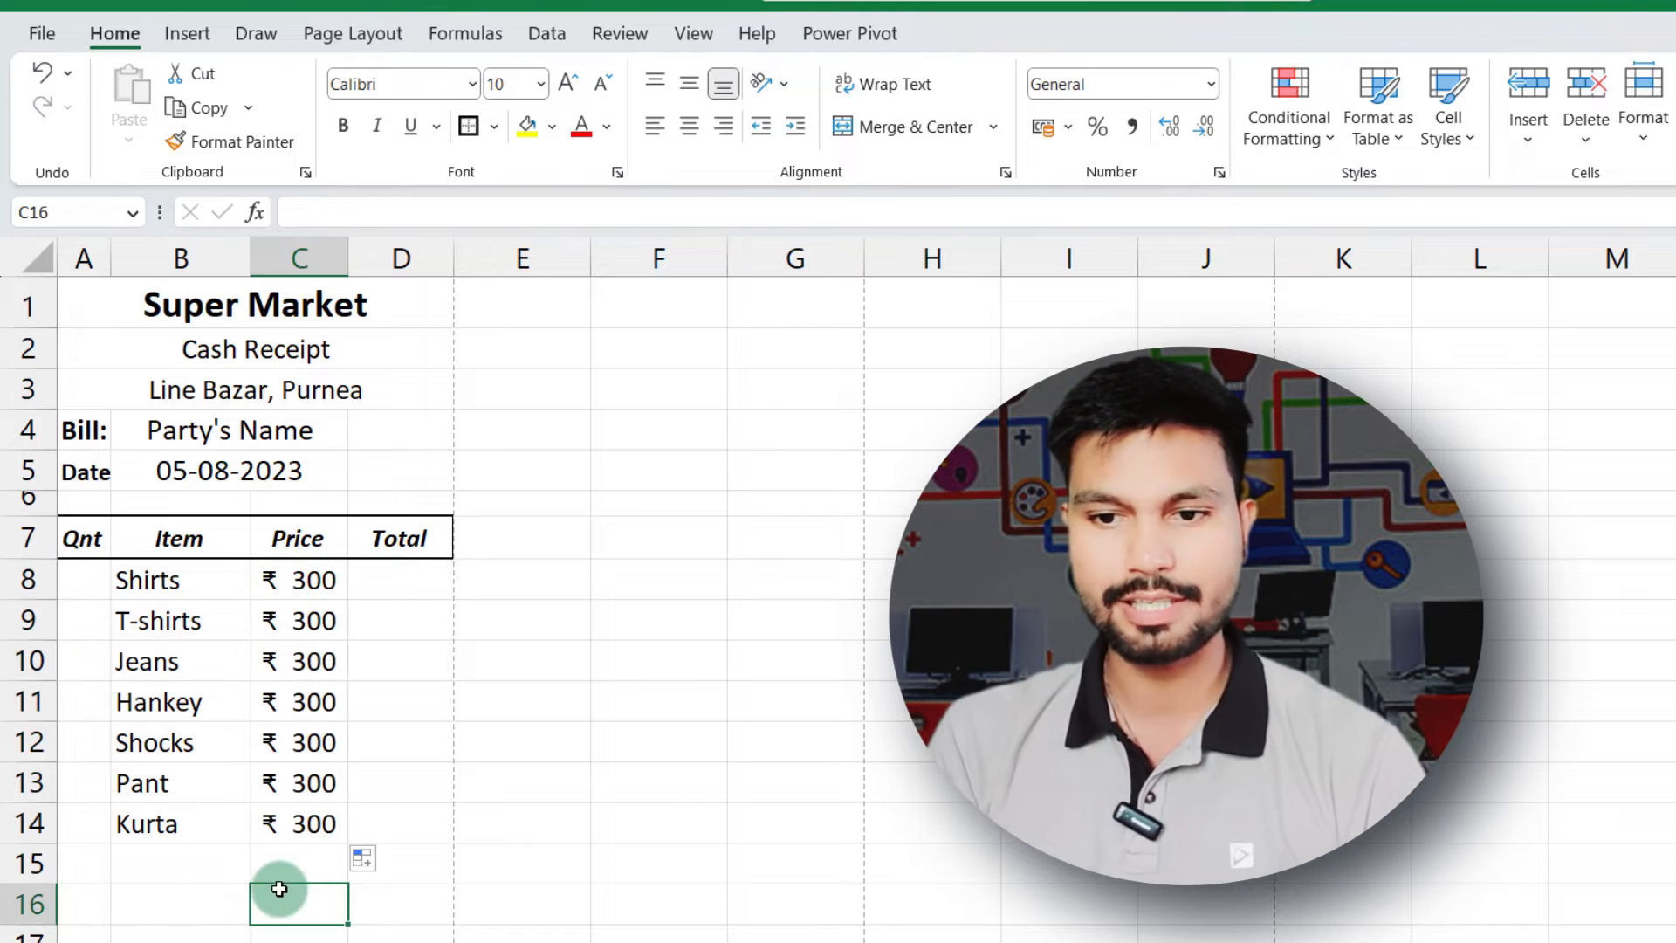
pyautogui.moveTo(315, 630); pyautogui.dragTo(314, 825)
pyautogui.press('Delete')
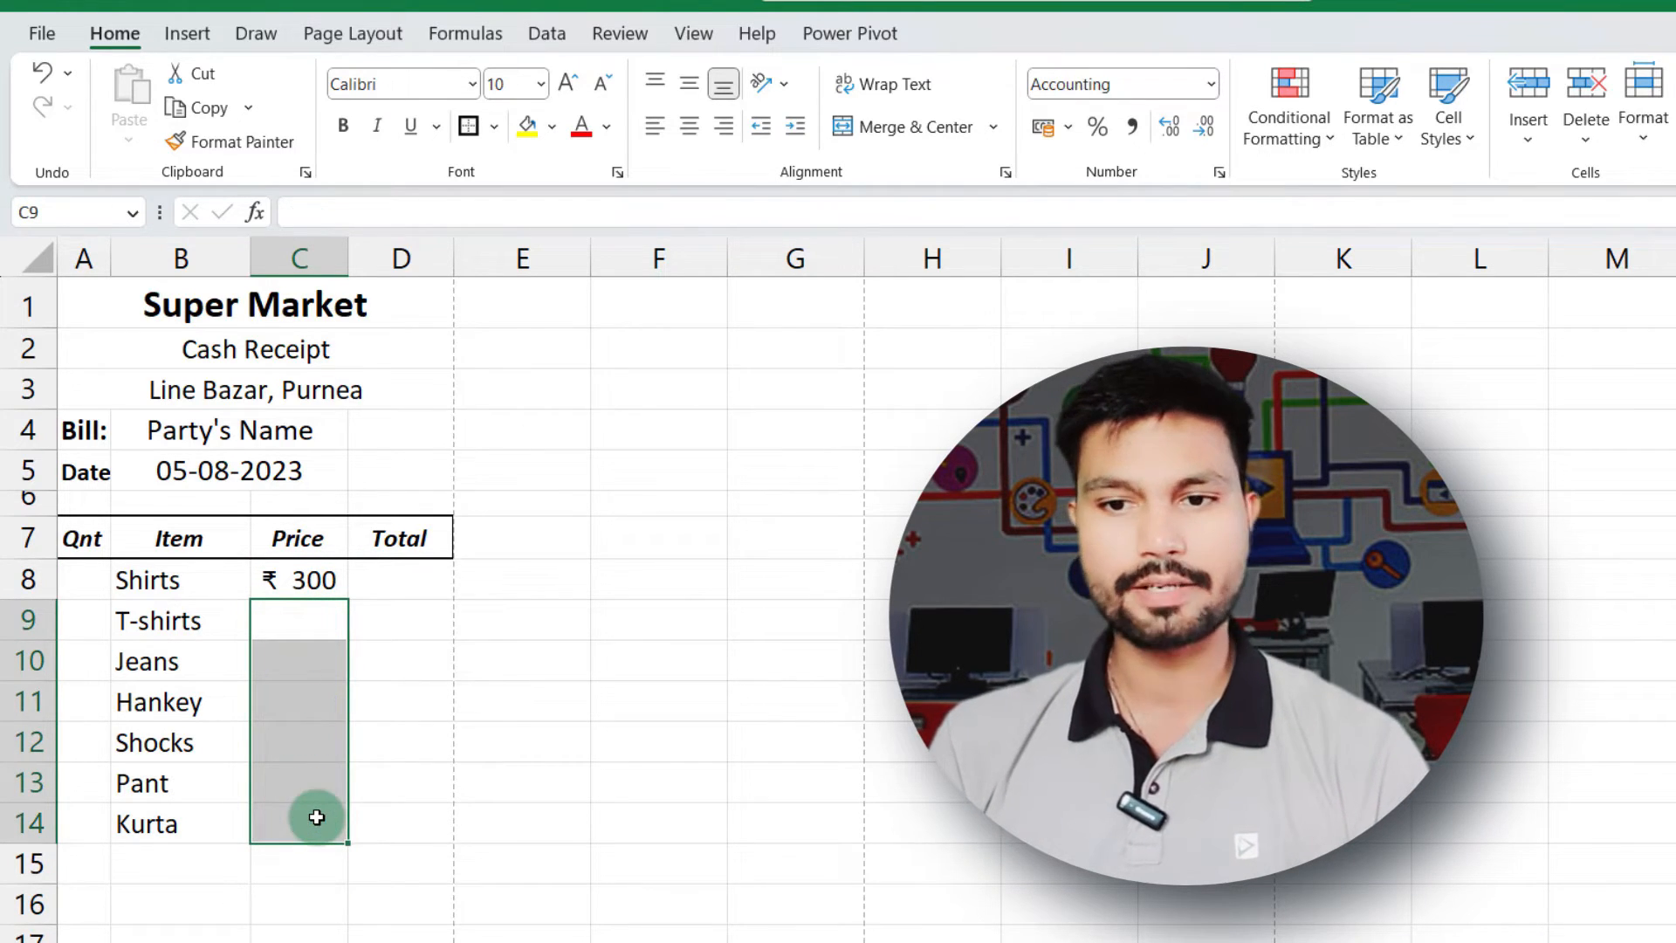
pyautogui.click(541, 733)
# Enter the prices 250, 550, 35, 120, 600 and 980 for T-shirts through Kurta in C9:C14
pyautogui.click(276, 612)
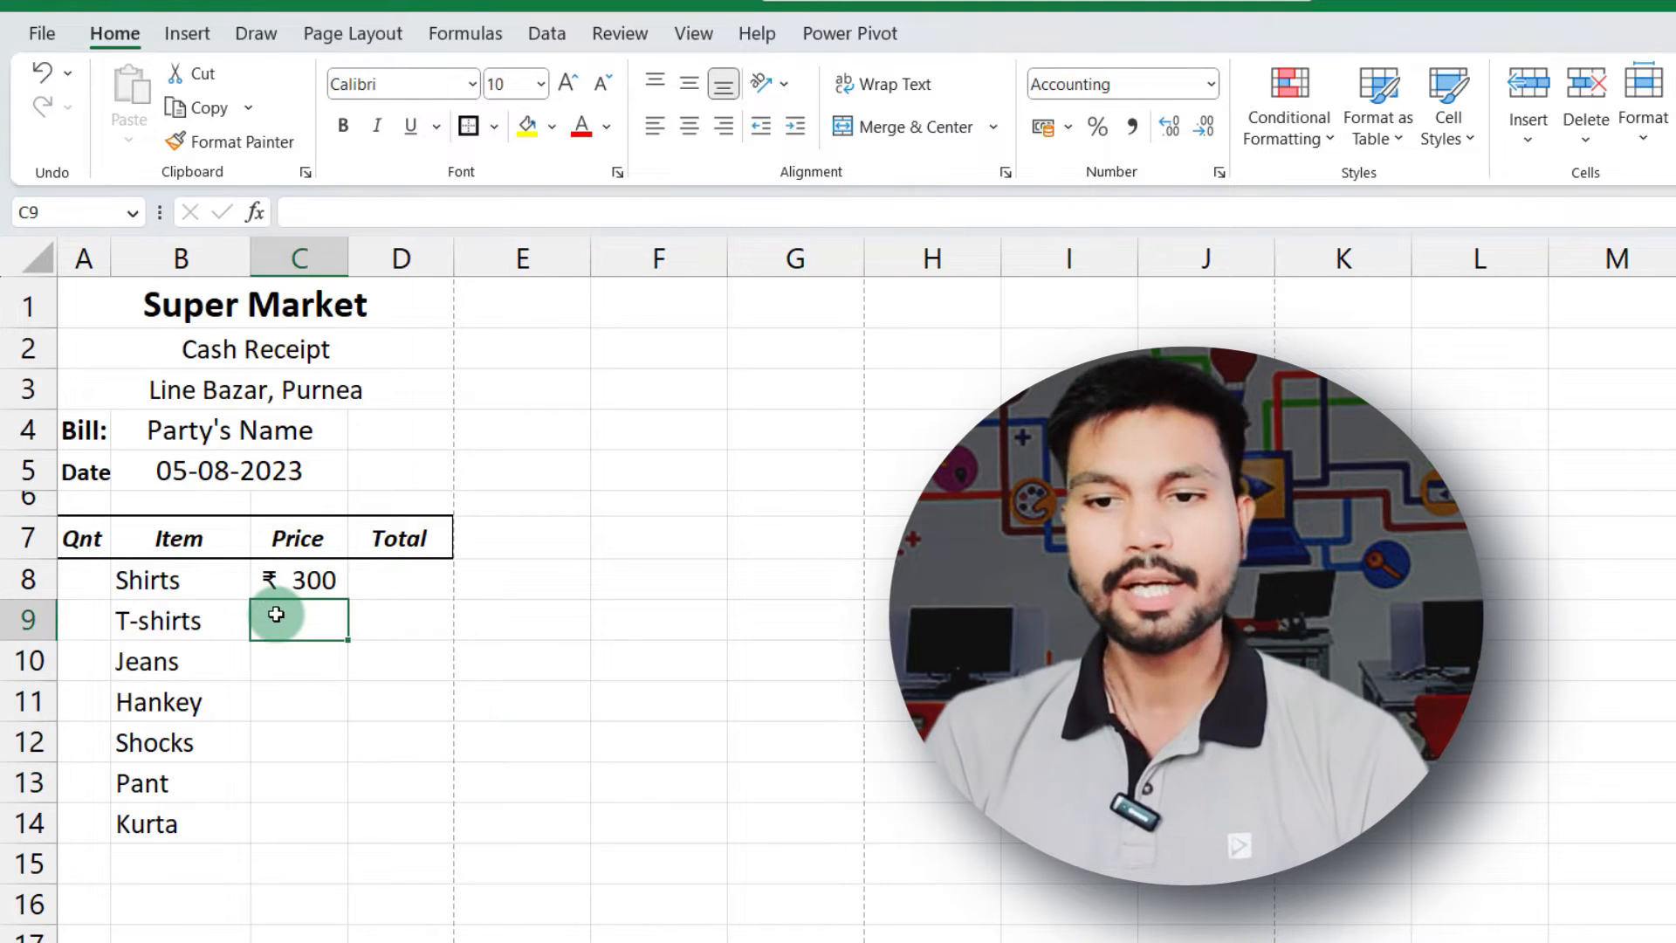
pyautogui.write('250')
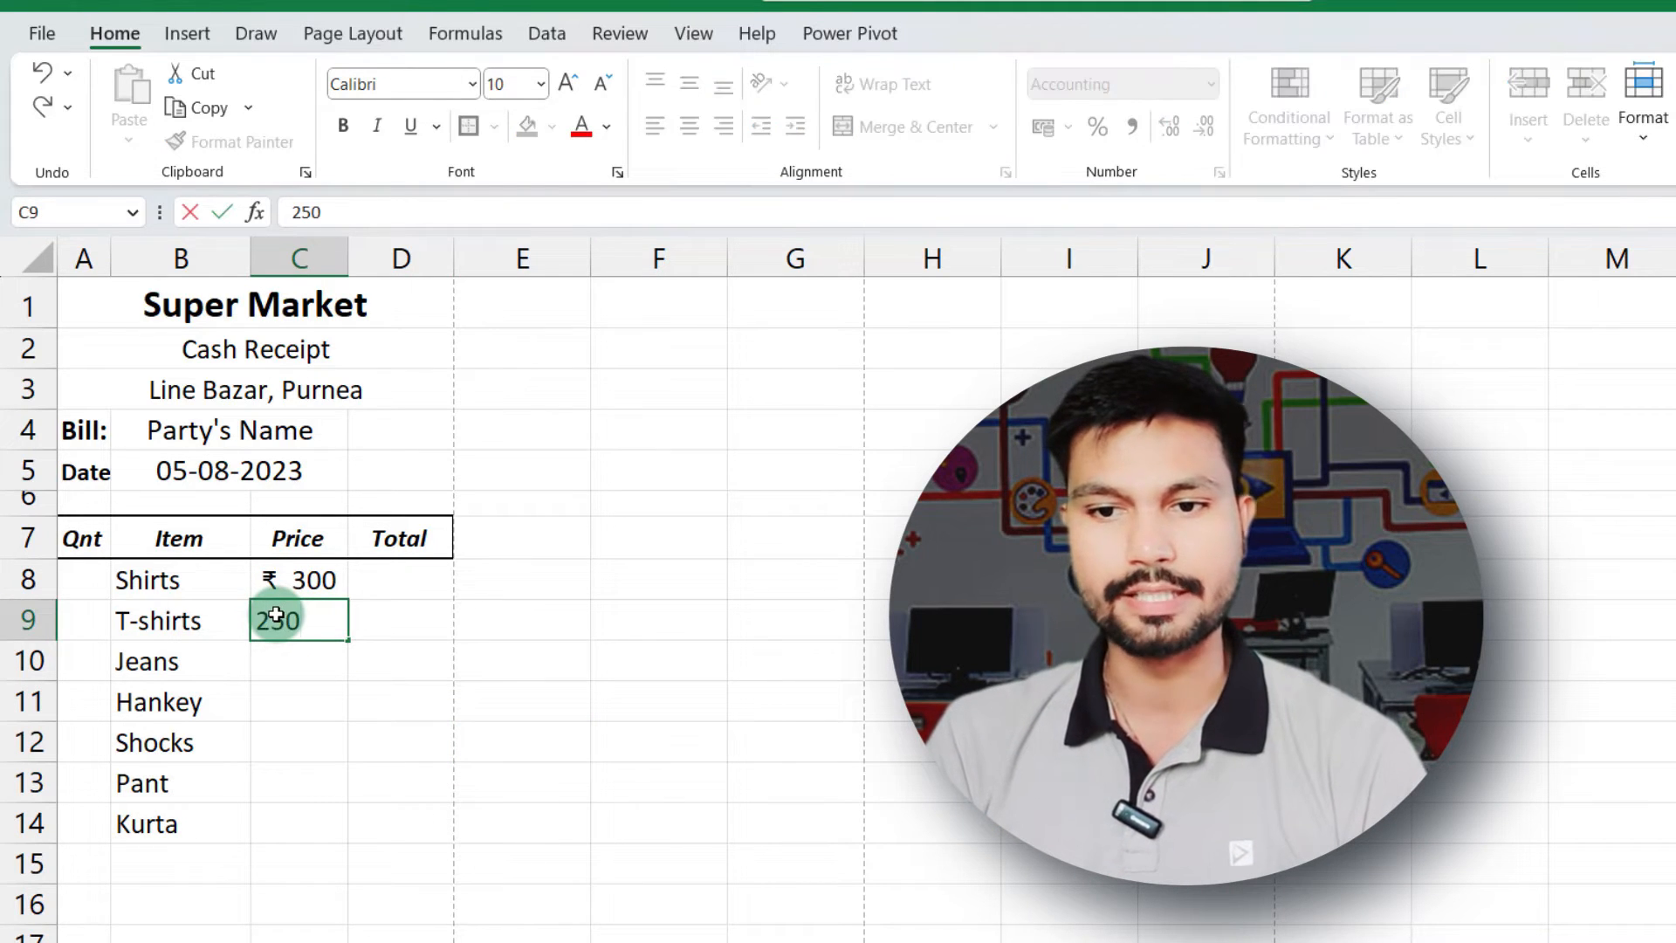
pyautogui.press('Return')
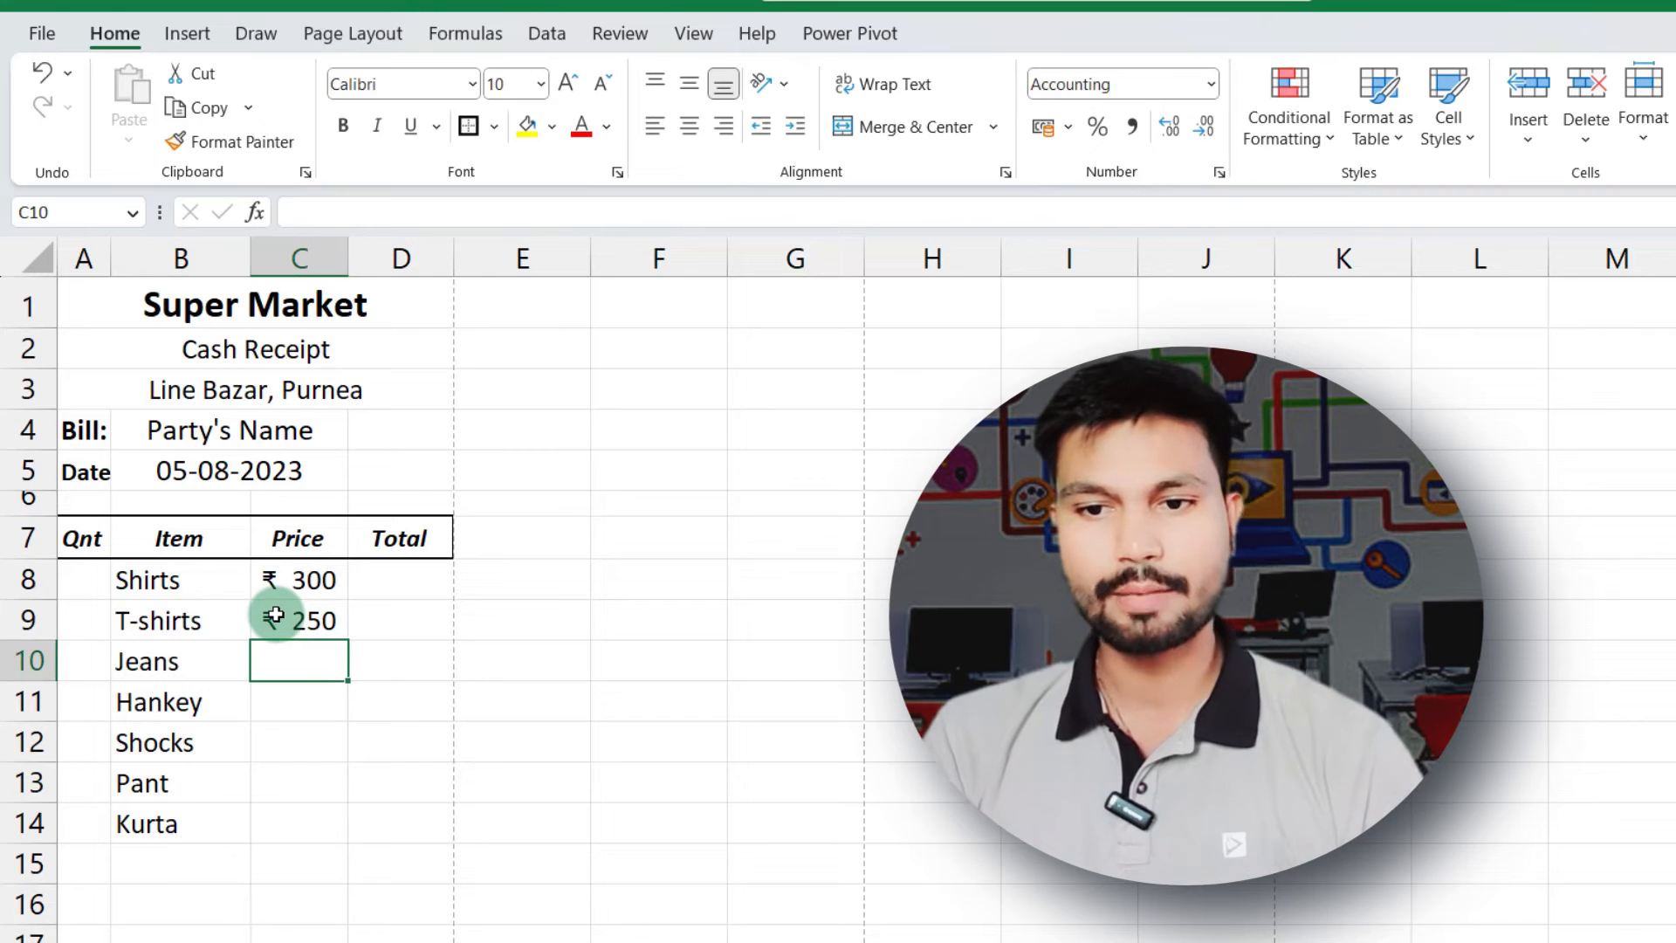
pyautogui.write('550')
pyautogui.press('Return')
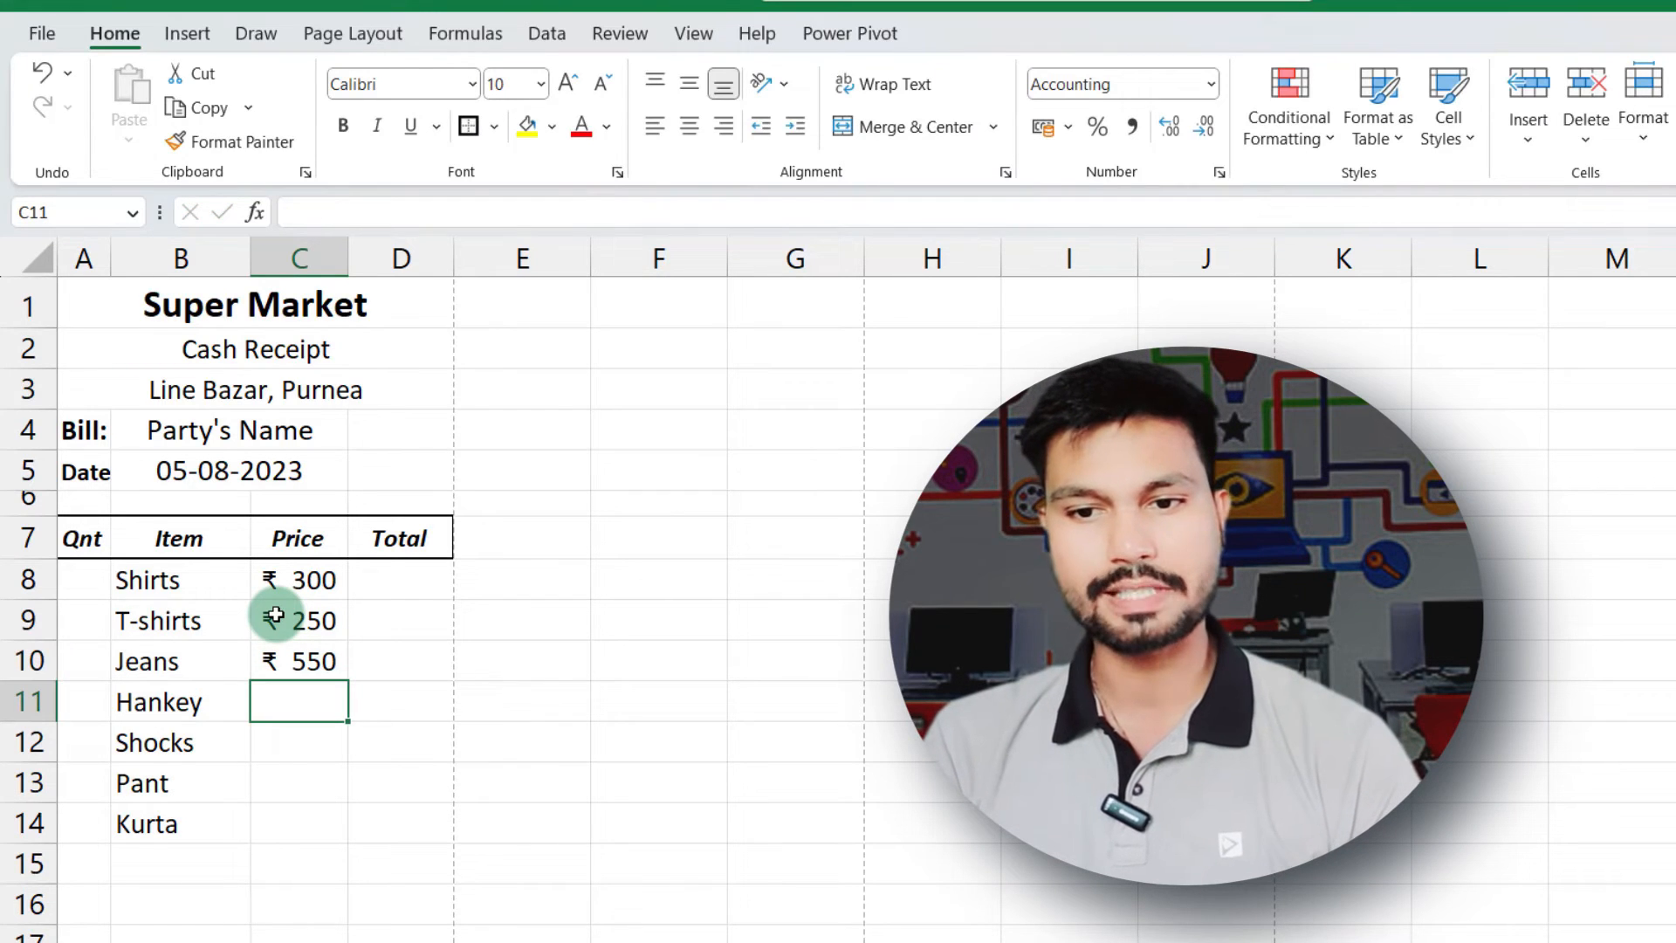
pyautogui.write('35')
pyautogui.press('Return')
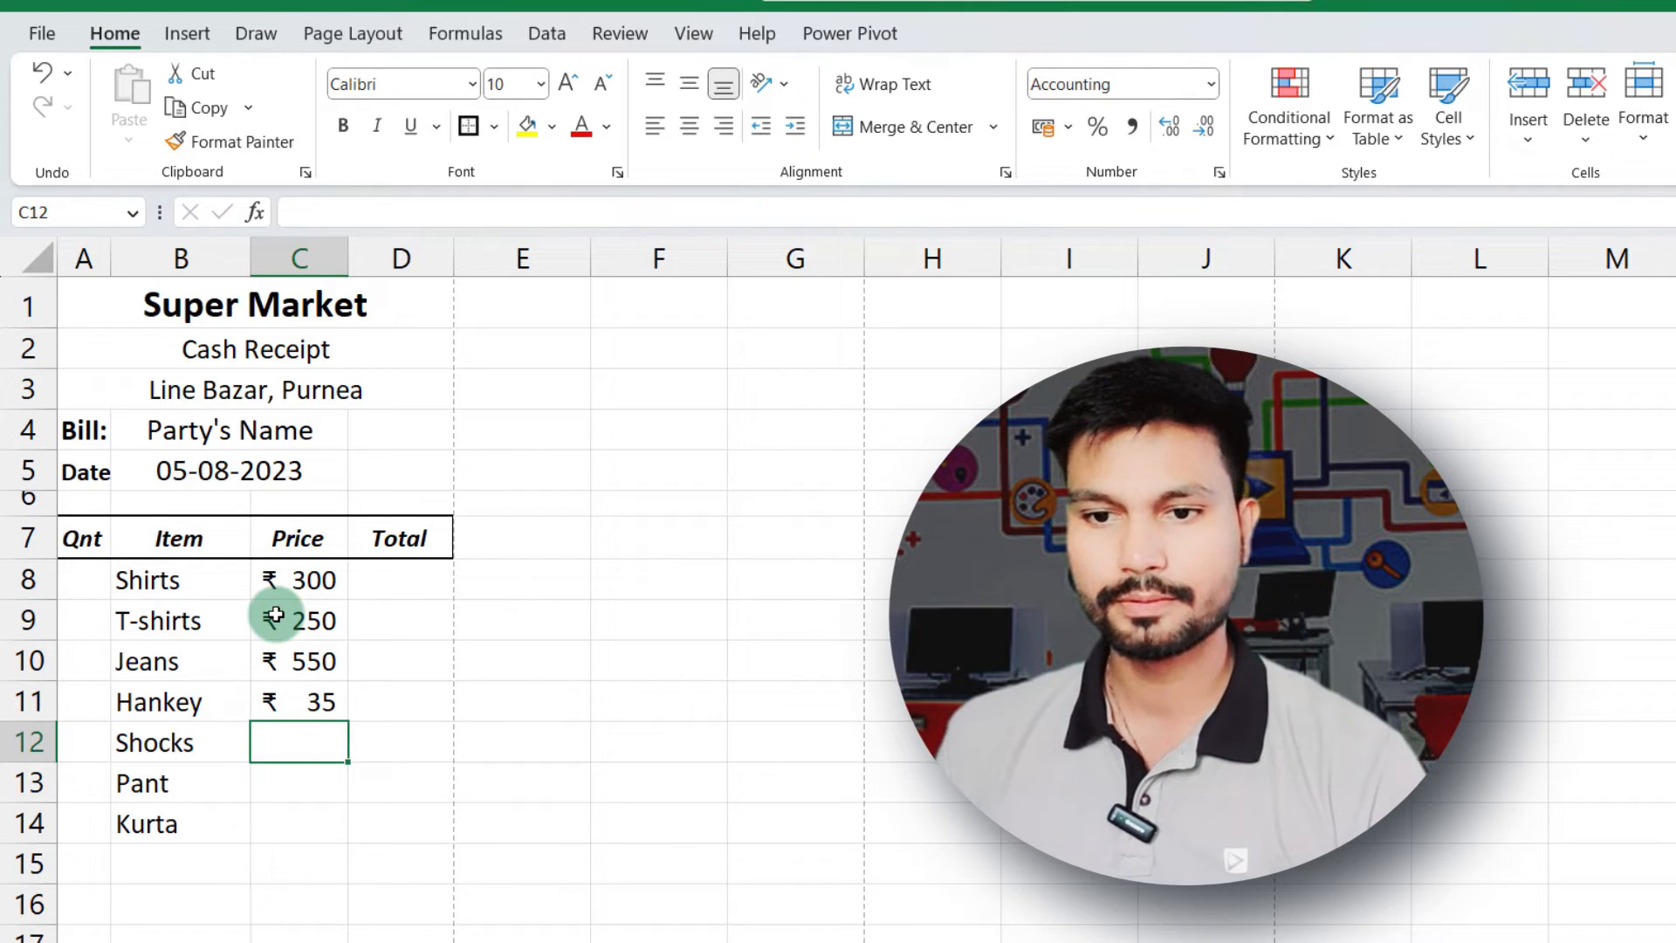
pyautogui.write('120')
pyautogui.press('Return')
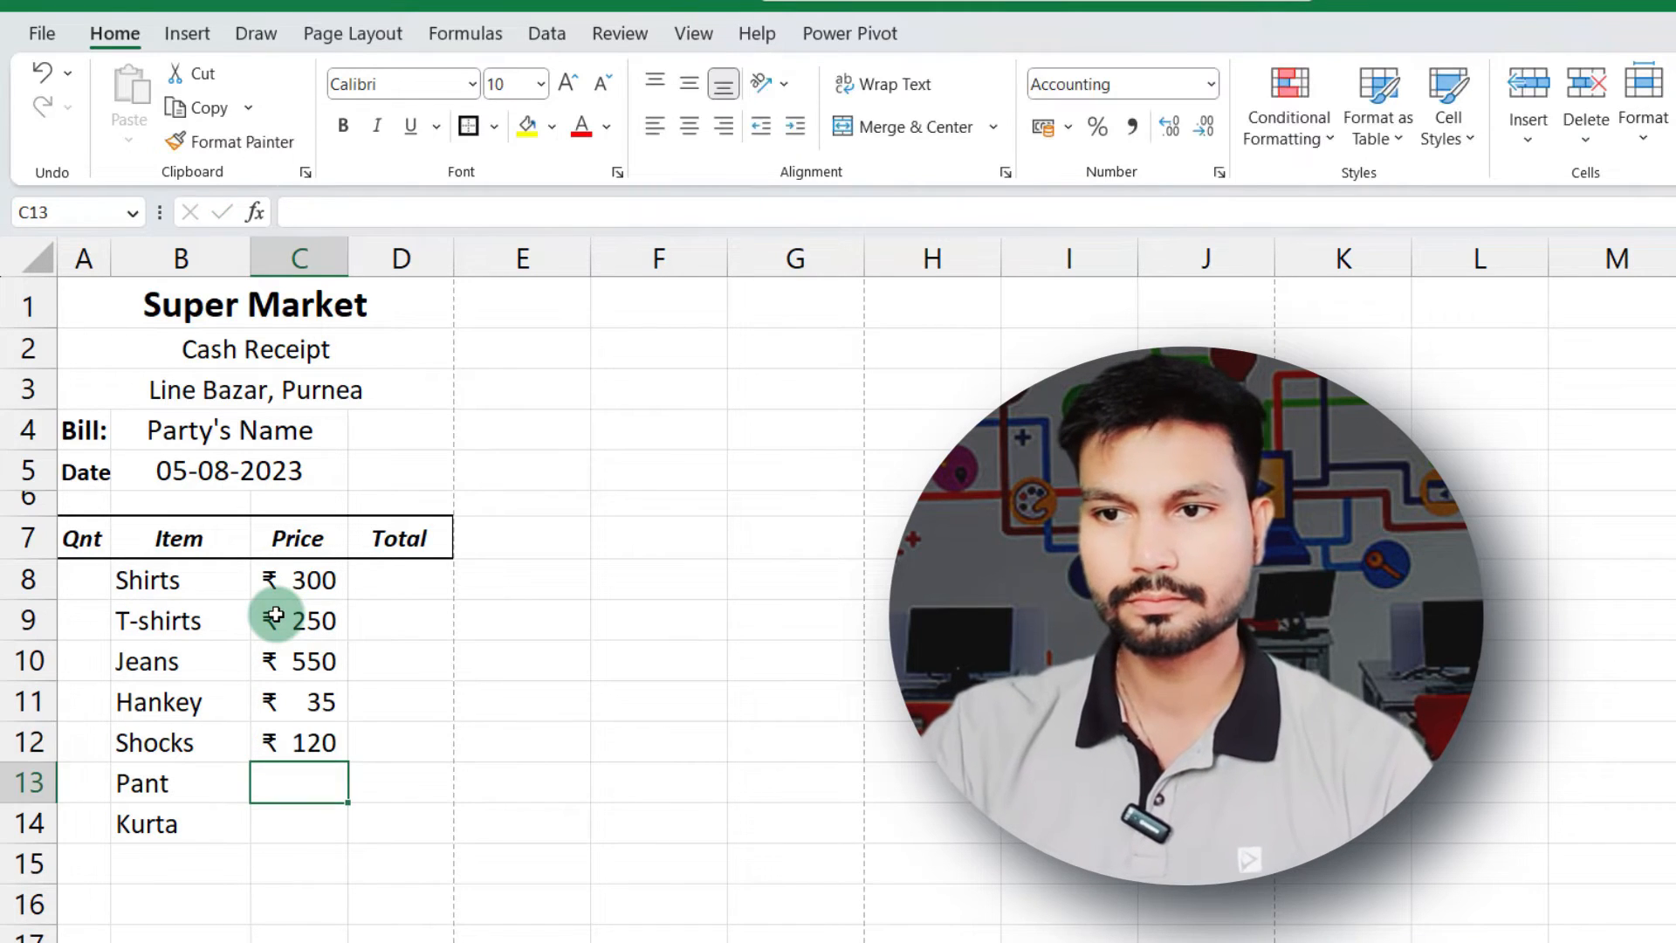
pyautogui.write('600')
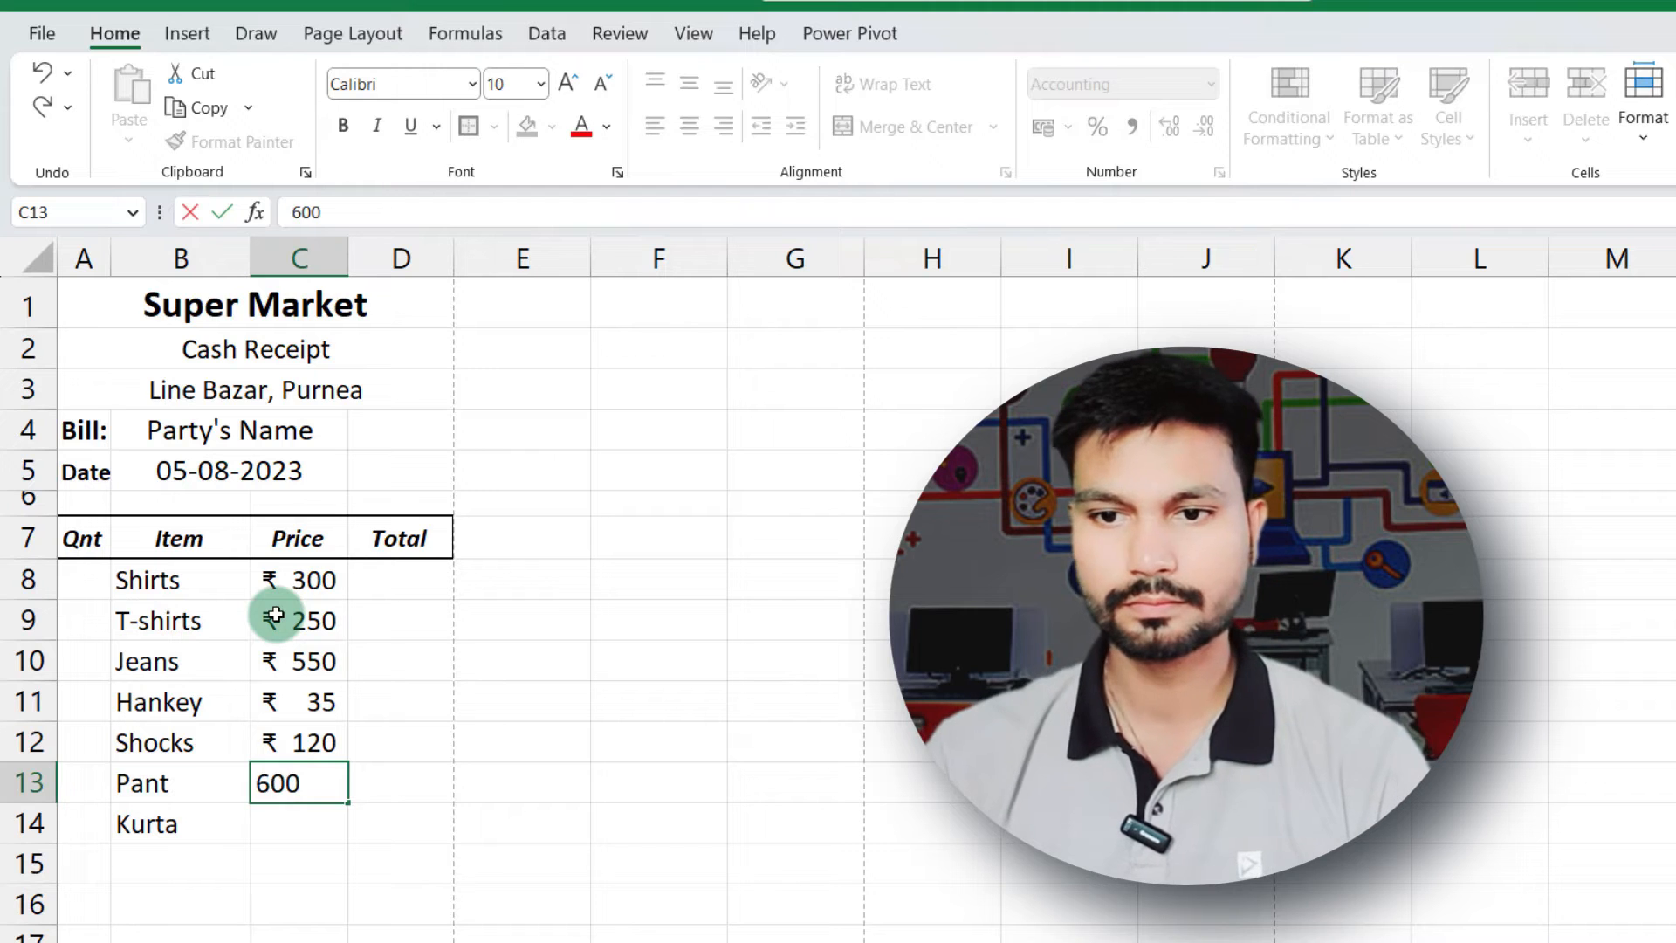
pyautogui.press('Return')
pyautogui.write('9')
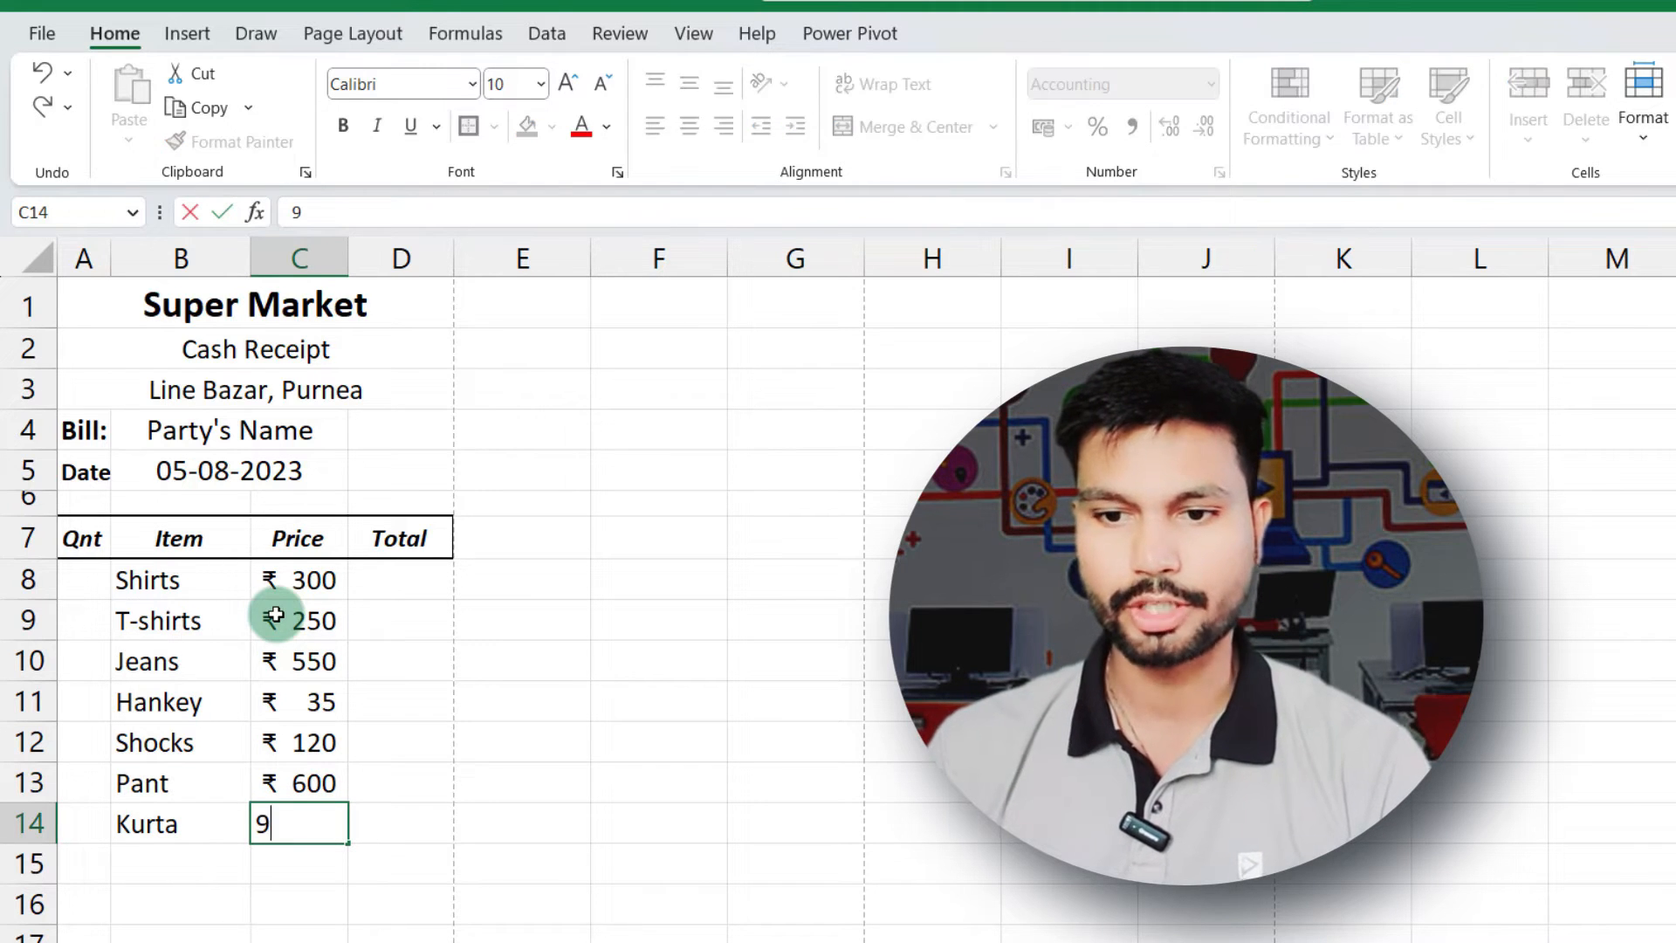
pyautogui.write('80')
pyautogui.press('Return')
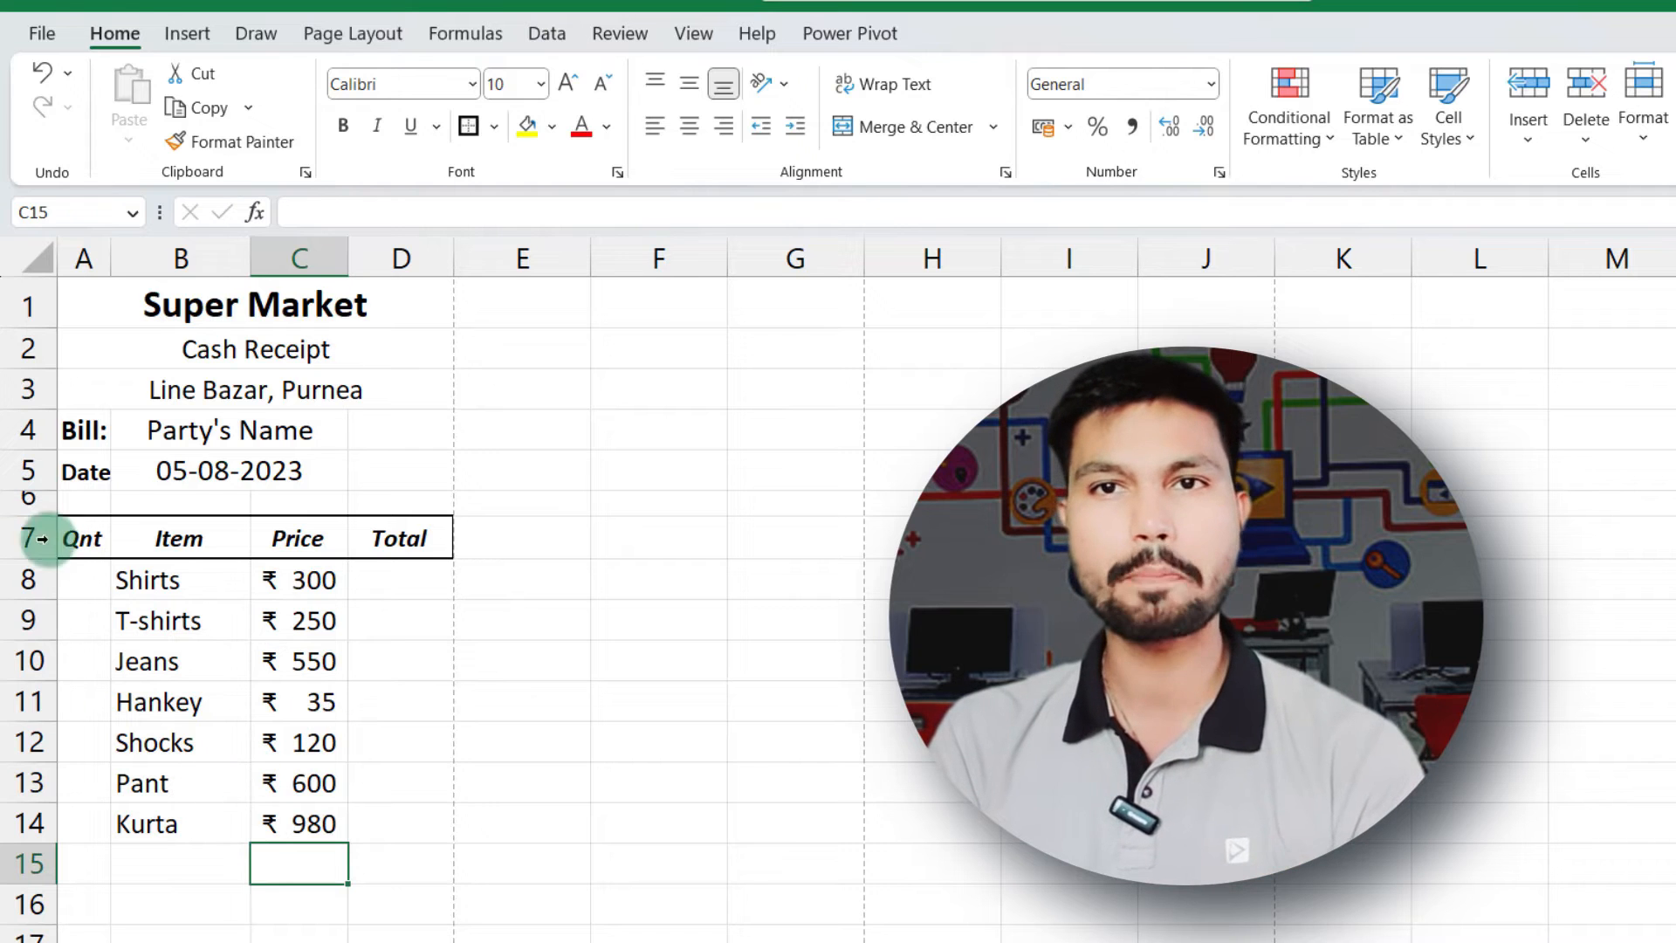
# Enter the quantities 2, 1, 2, 5, 5, 1 and 1 for Shirts through Kurta in A8:A14
pyautogui.click(85, 579)
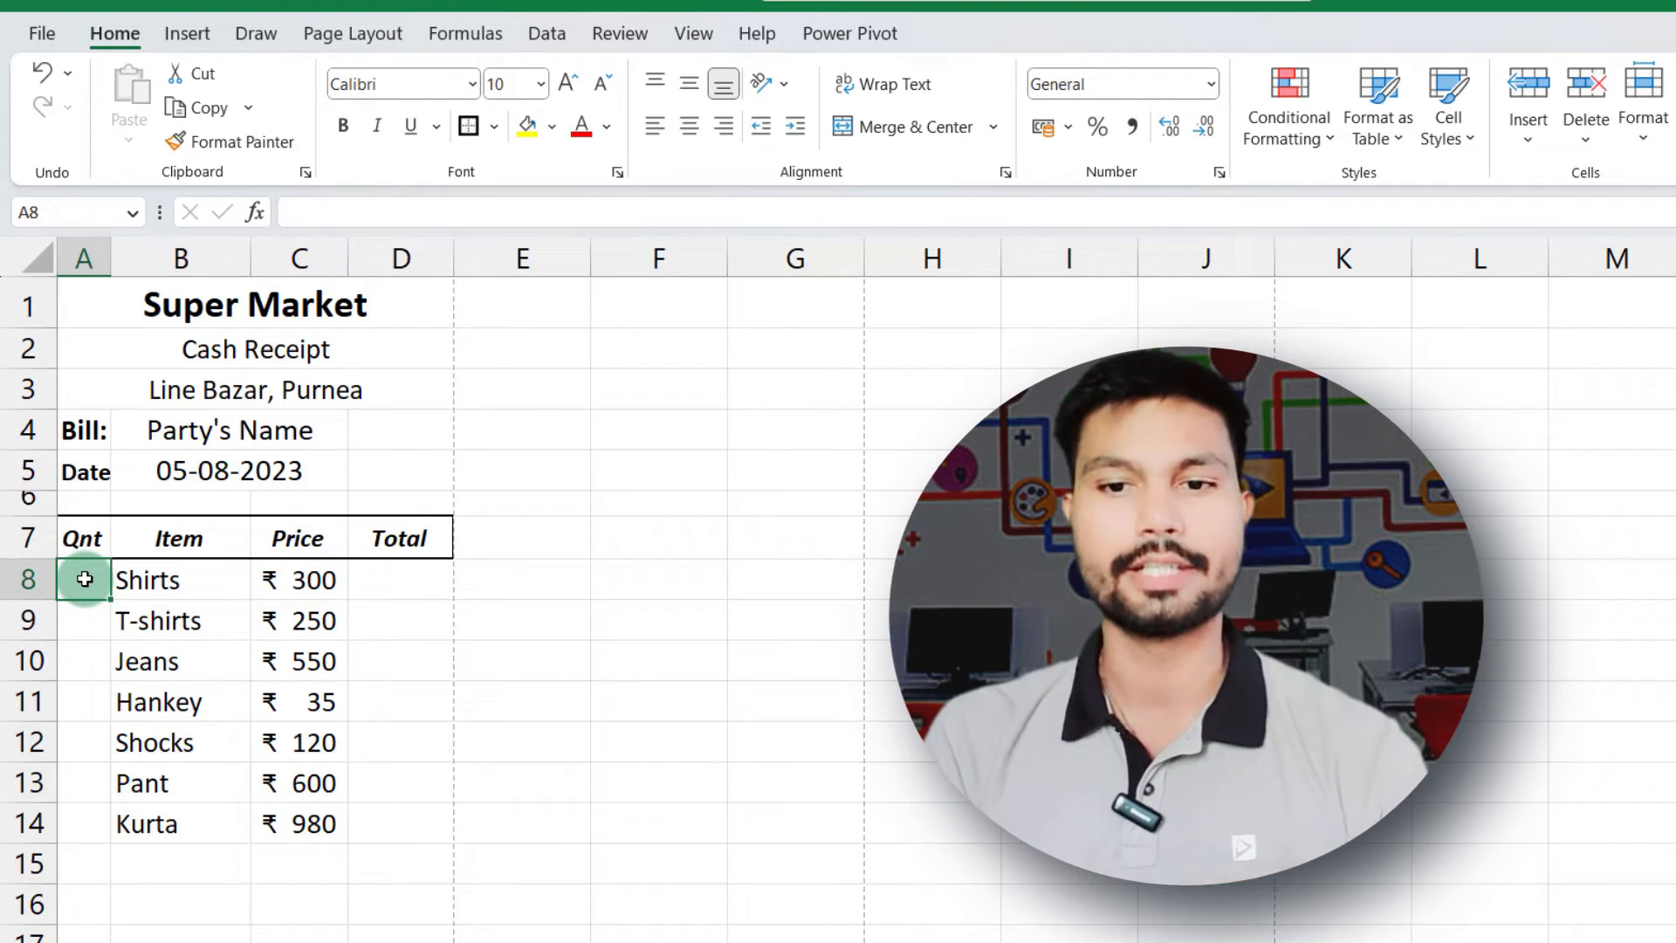
pyautogui.write('2')
pyautogui.press('Return')
pyautogui.write('1')
pyautogui.press('Return')
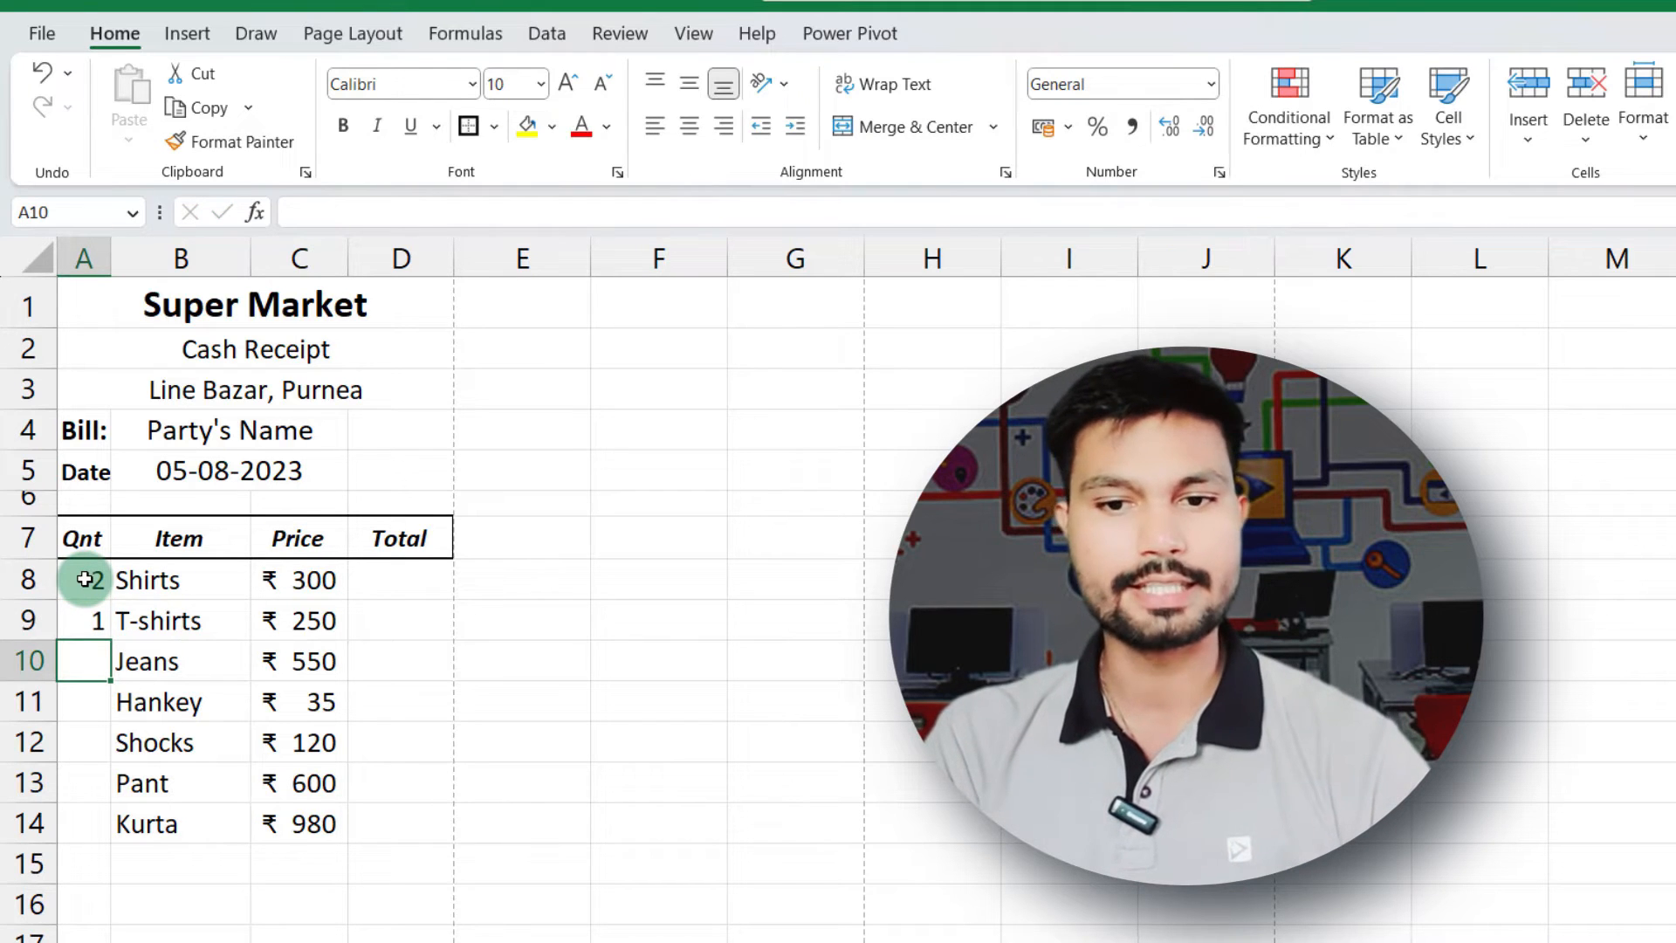
pyautogui.write('2')
pyautogui.press('Return')
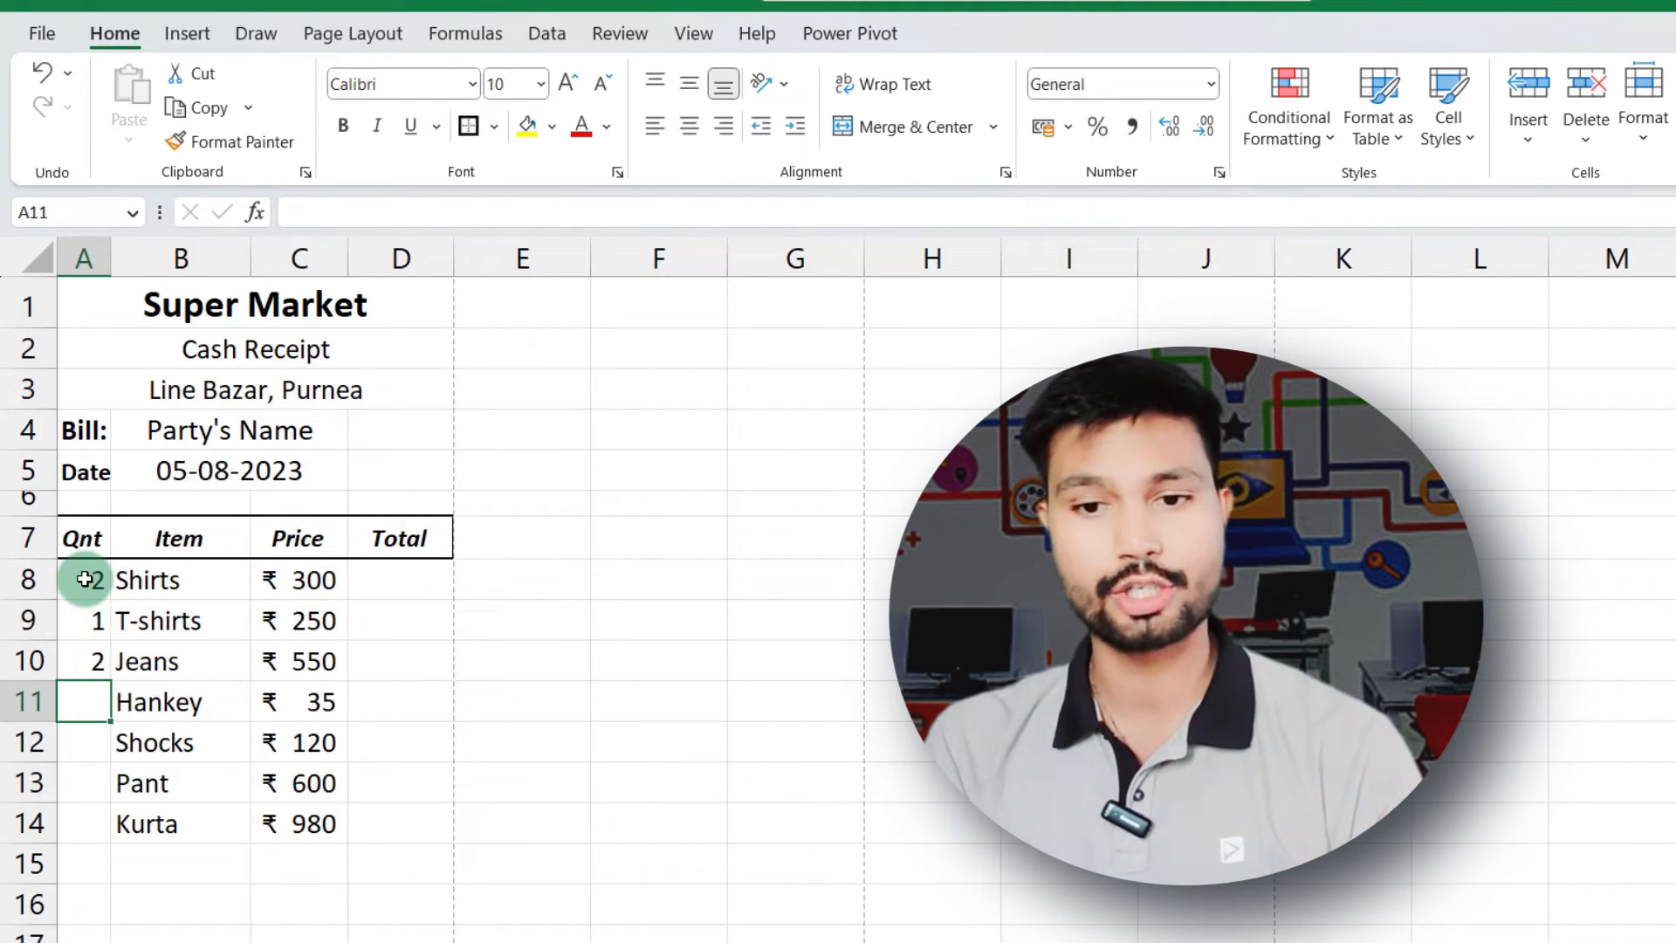
pyautogui.write('5')
pyautogui.press('Return')
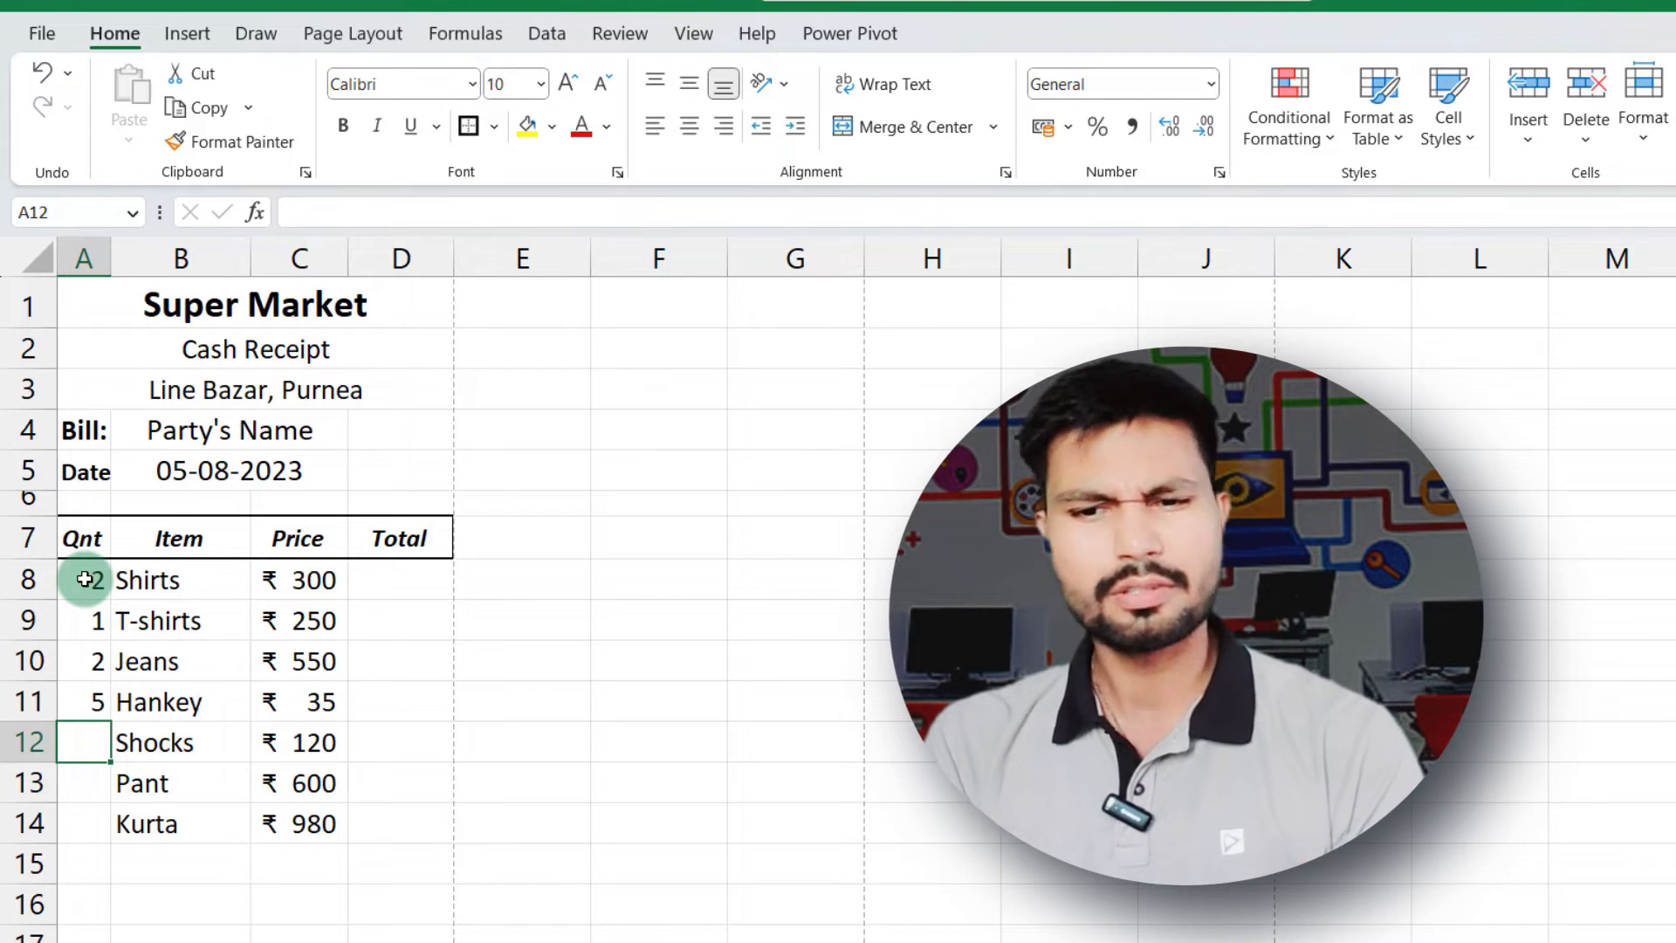
pyautogui.write('5')
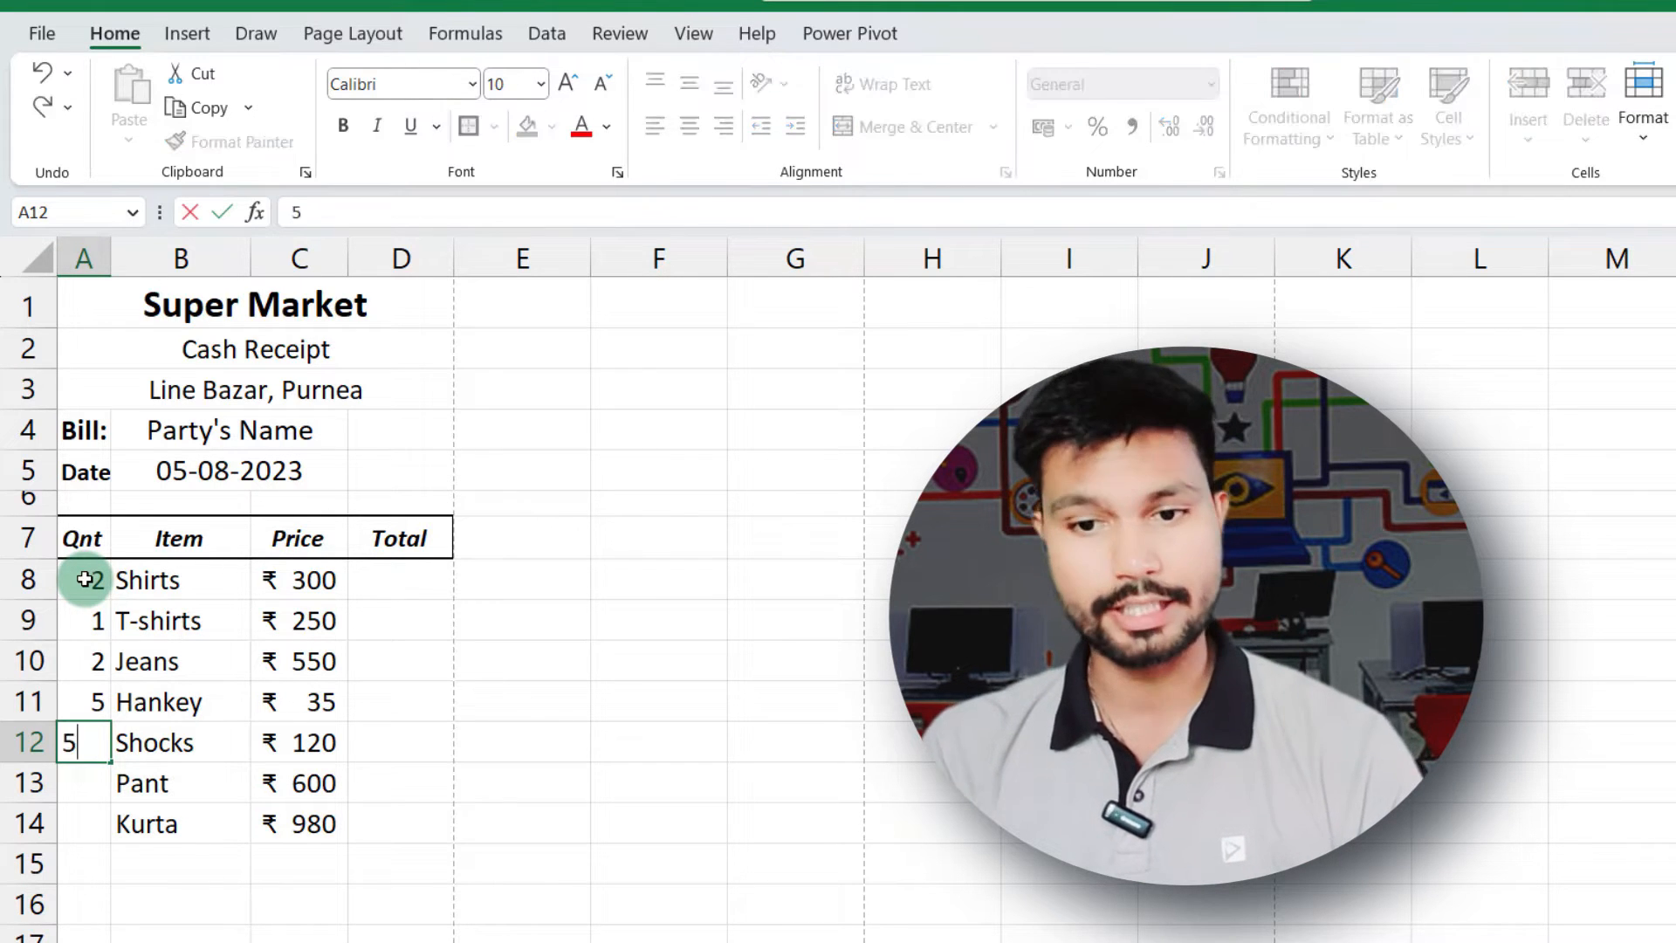
pyautogui.press('Return')
pyautogui.write('1')
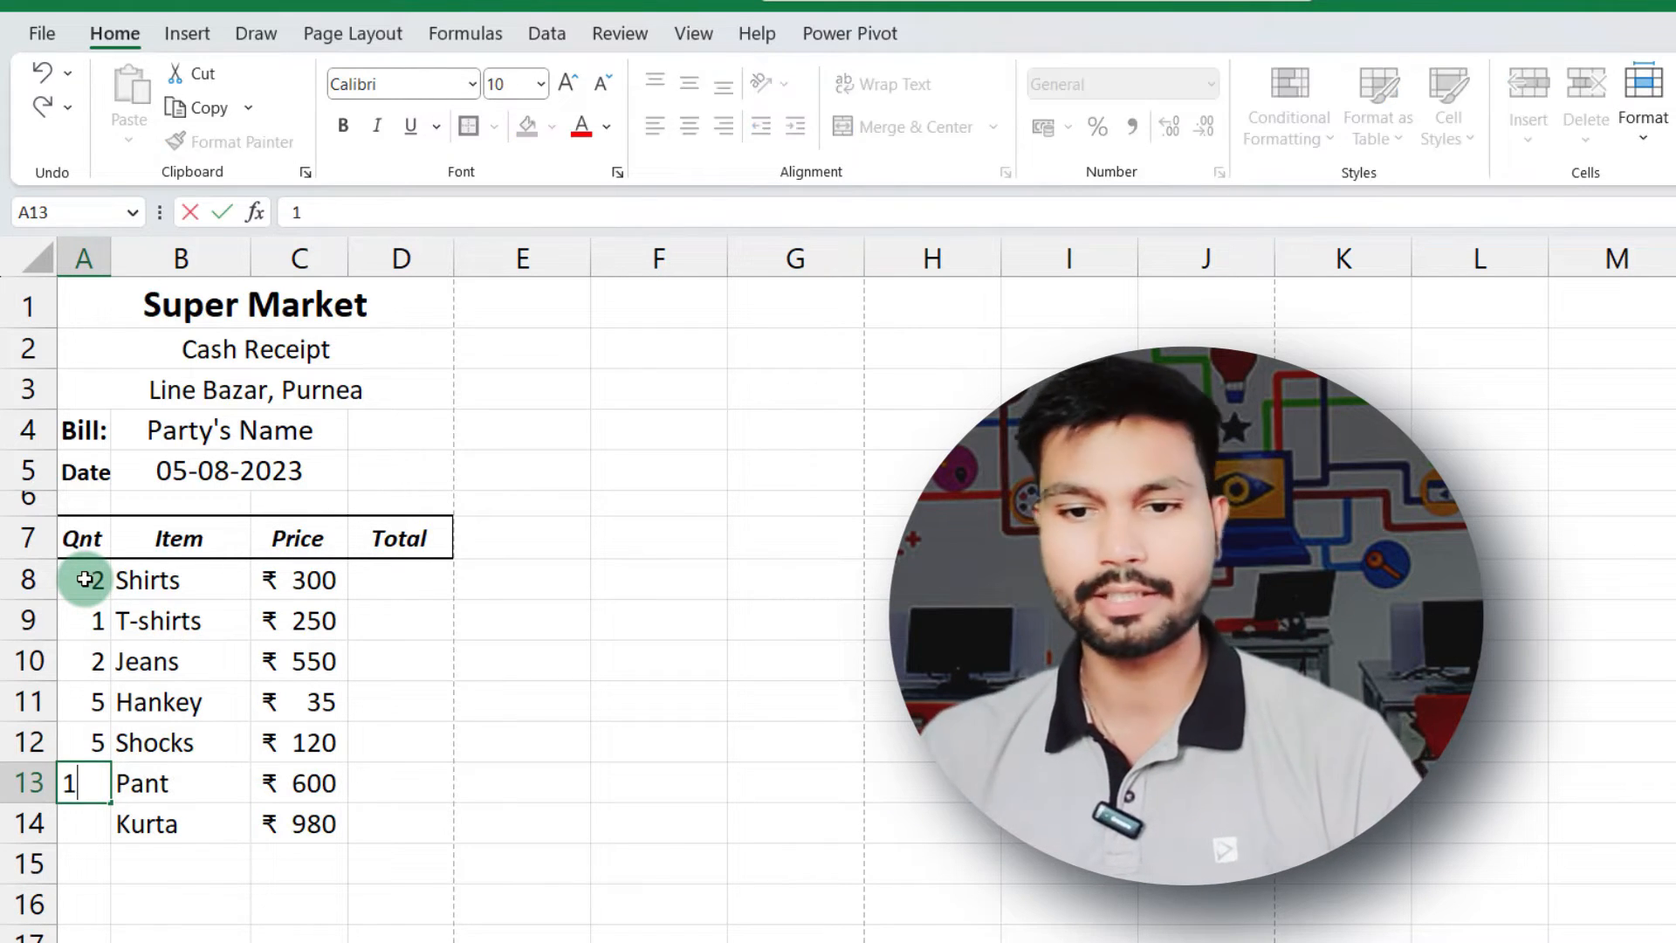
pyautogui.press('Return')
pyautogui.write('1')
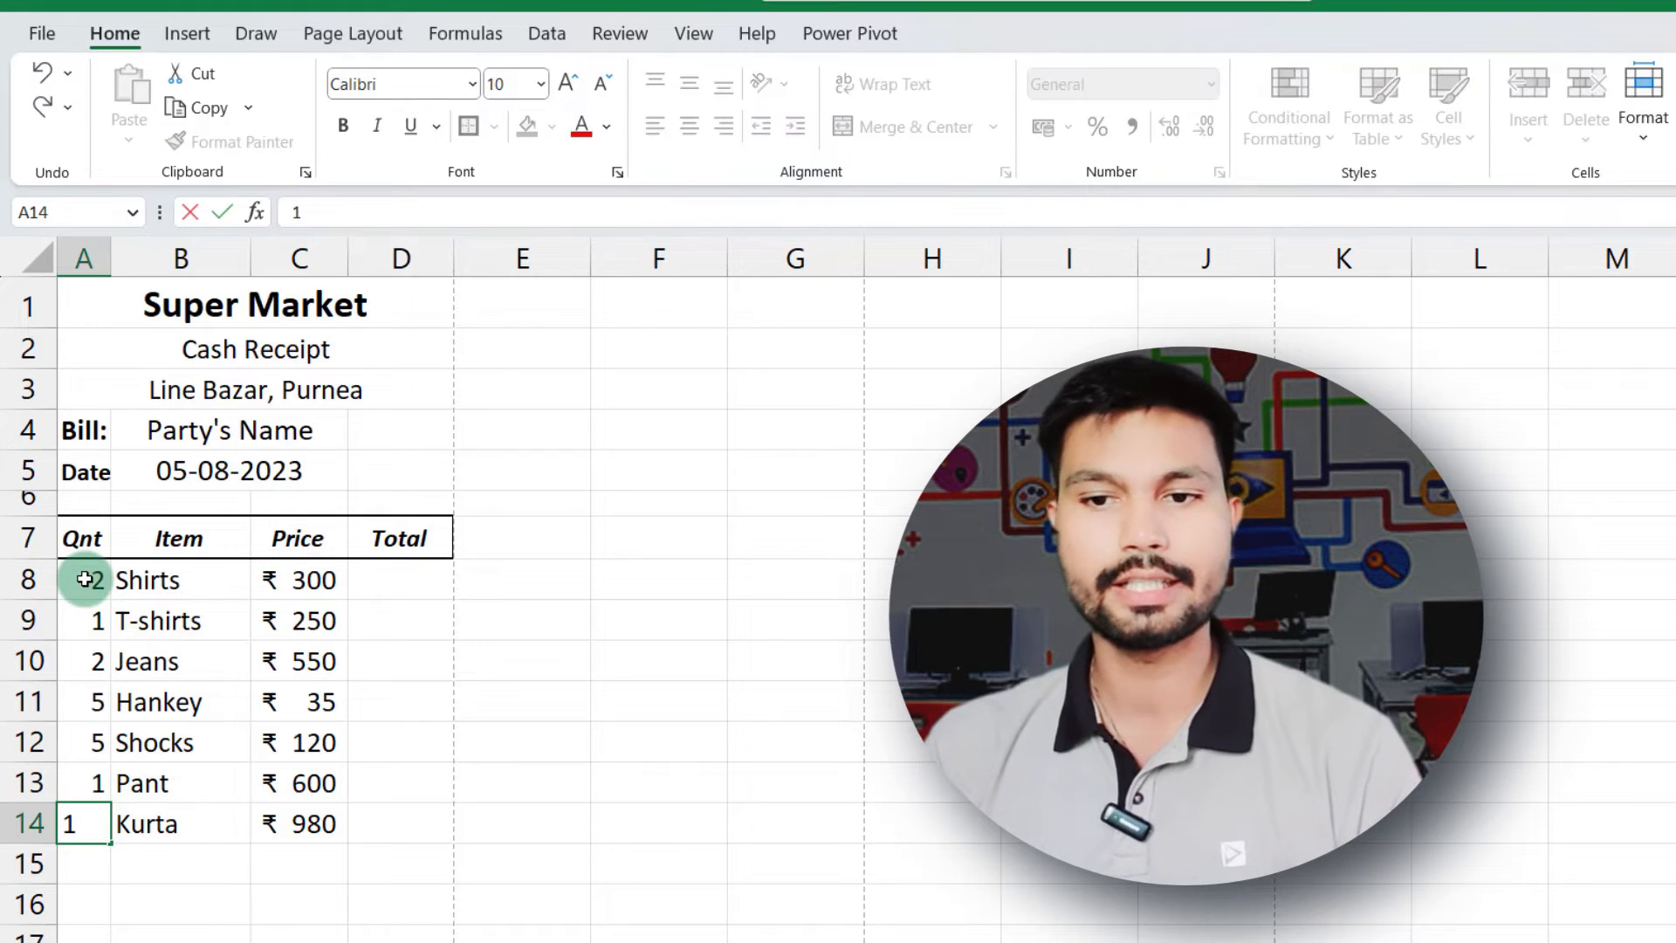
pyautogui.press('Return')
pyautogui.press('Right')
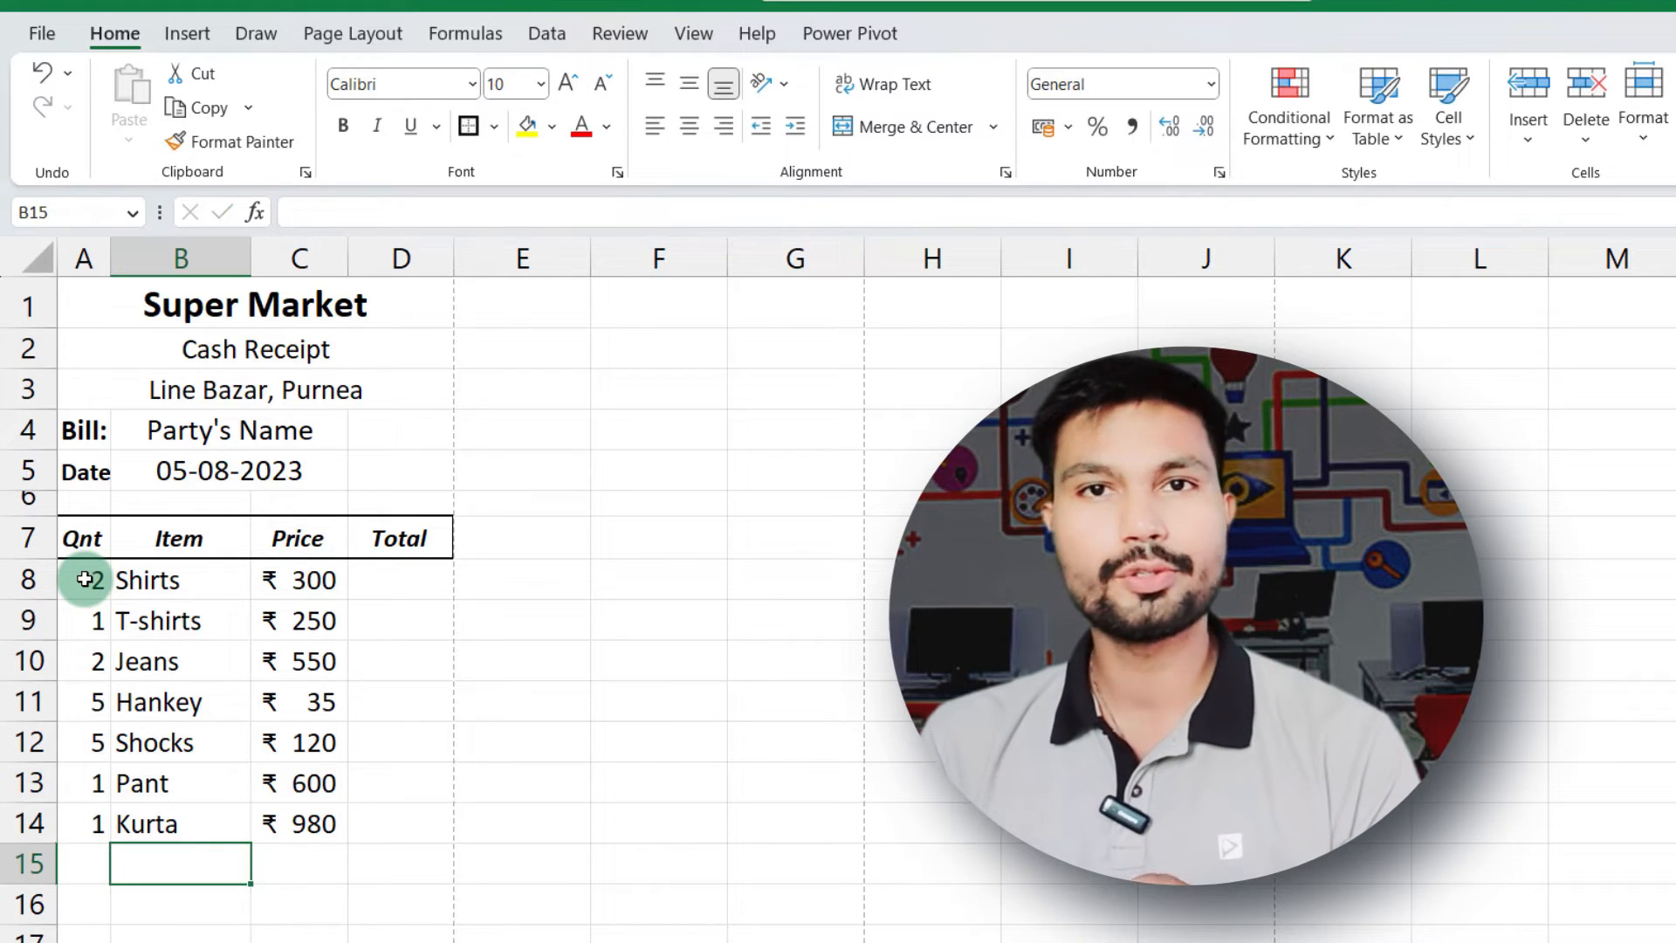
# Calculate the Shirts total in D8 with =A8*C8 and fill the formula down to D14
pyautogui.click(408, 577)
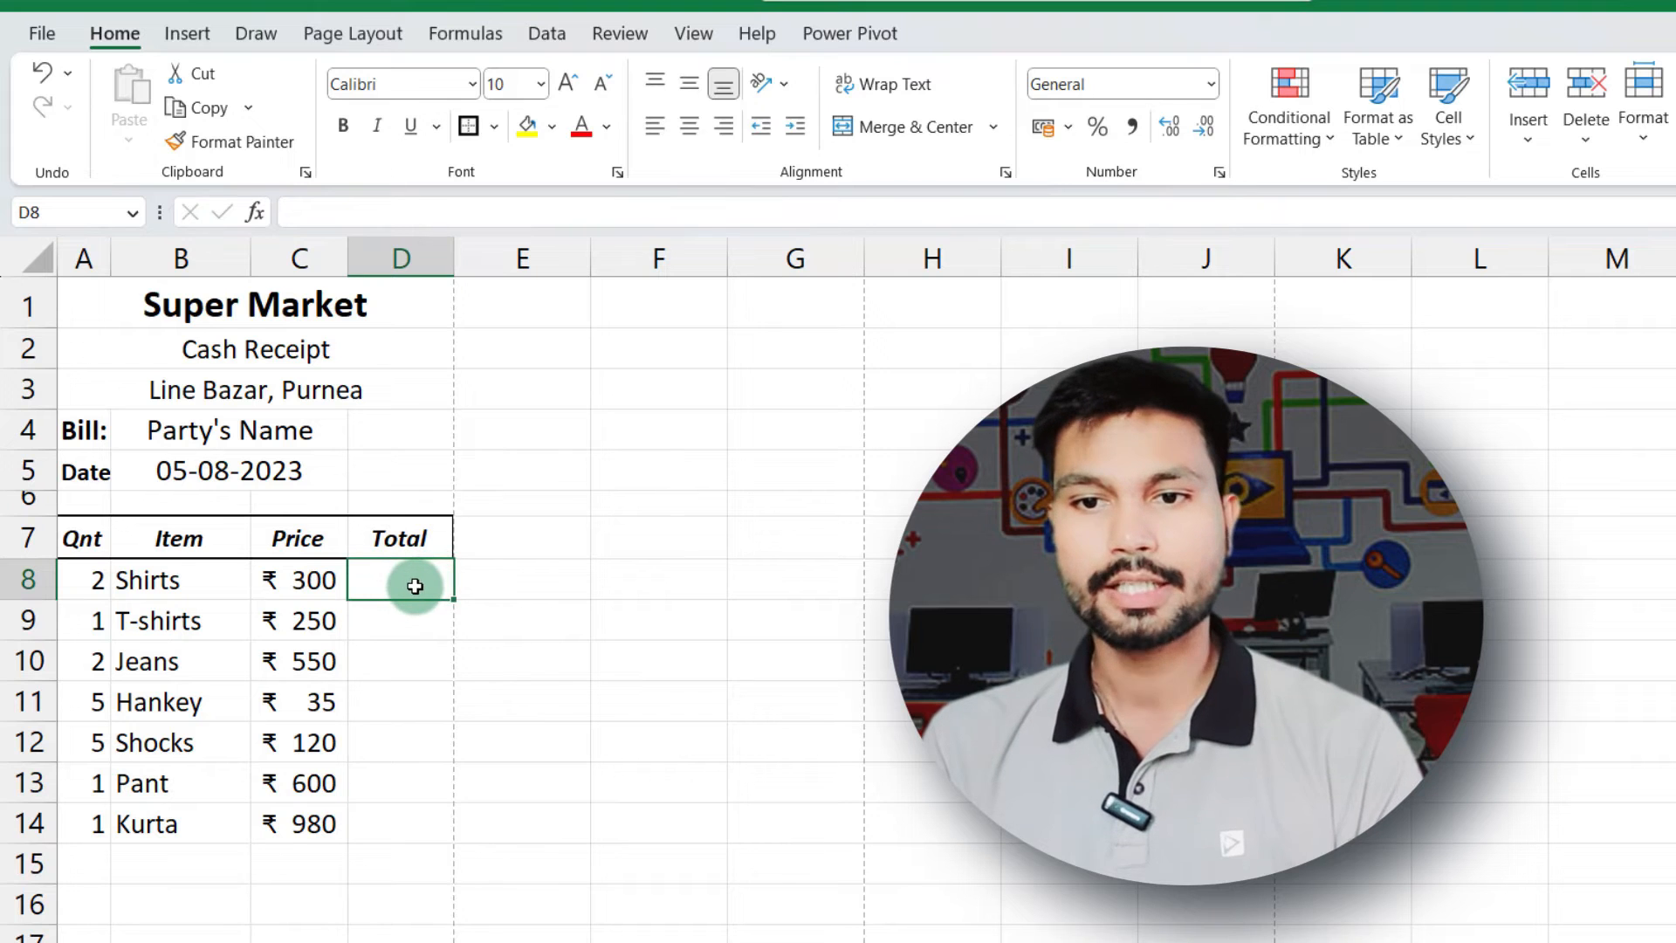
pyautogui.write('=')
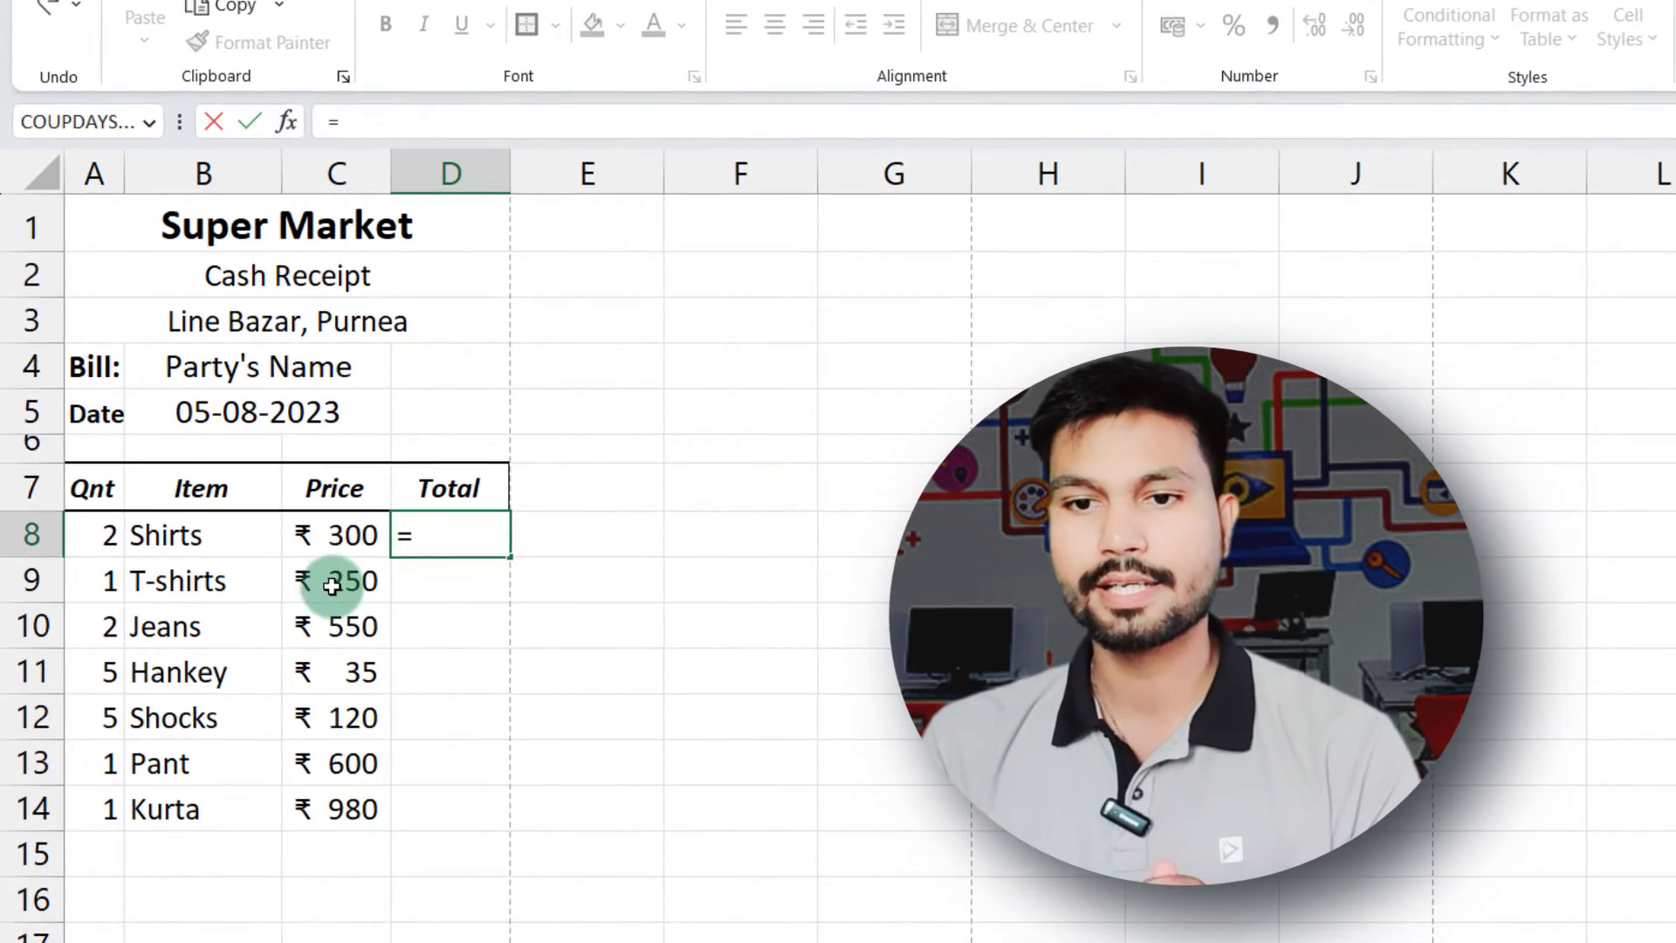
pyautogui.click(99, 535)
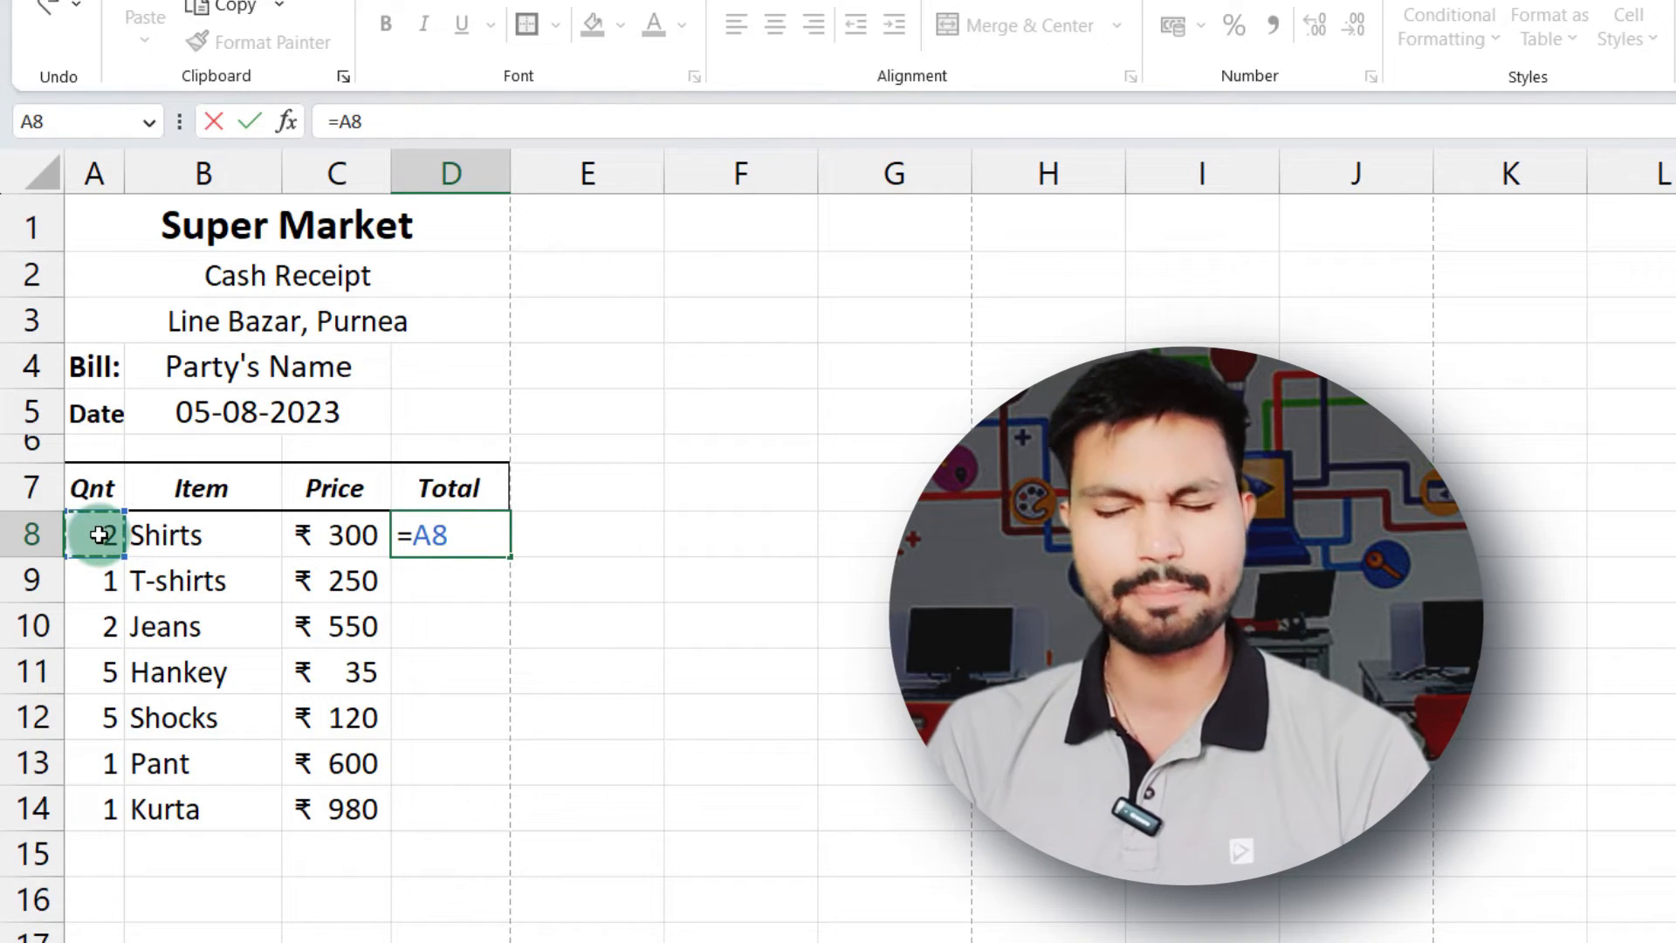
pyautogui.click(338, 532)
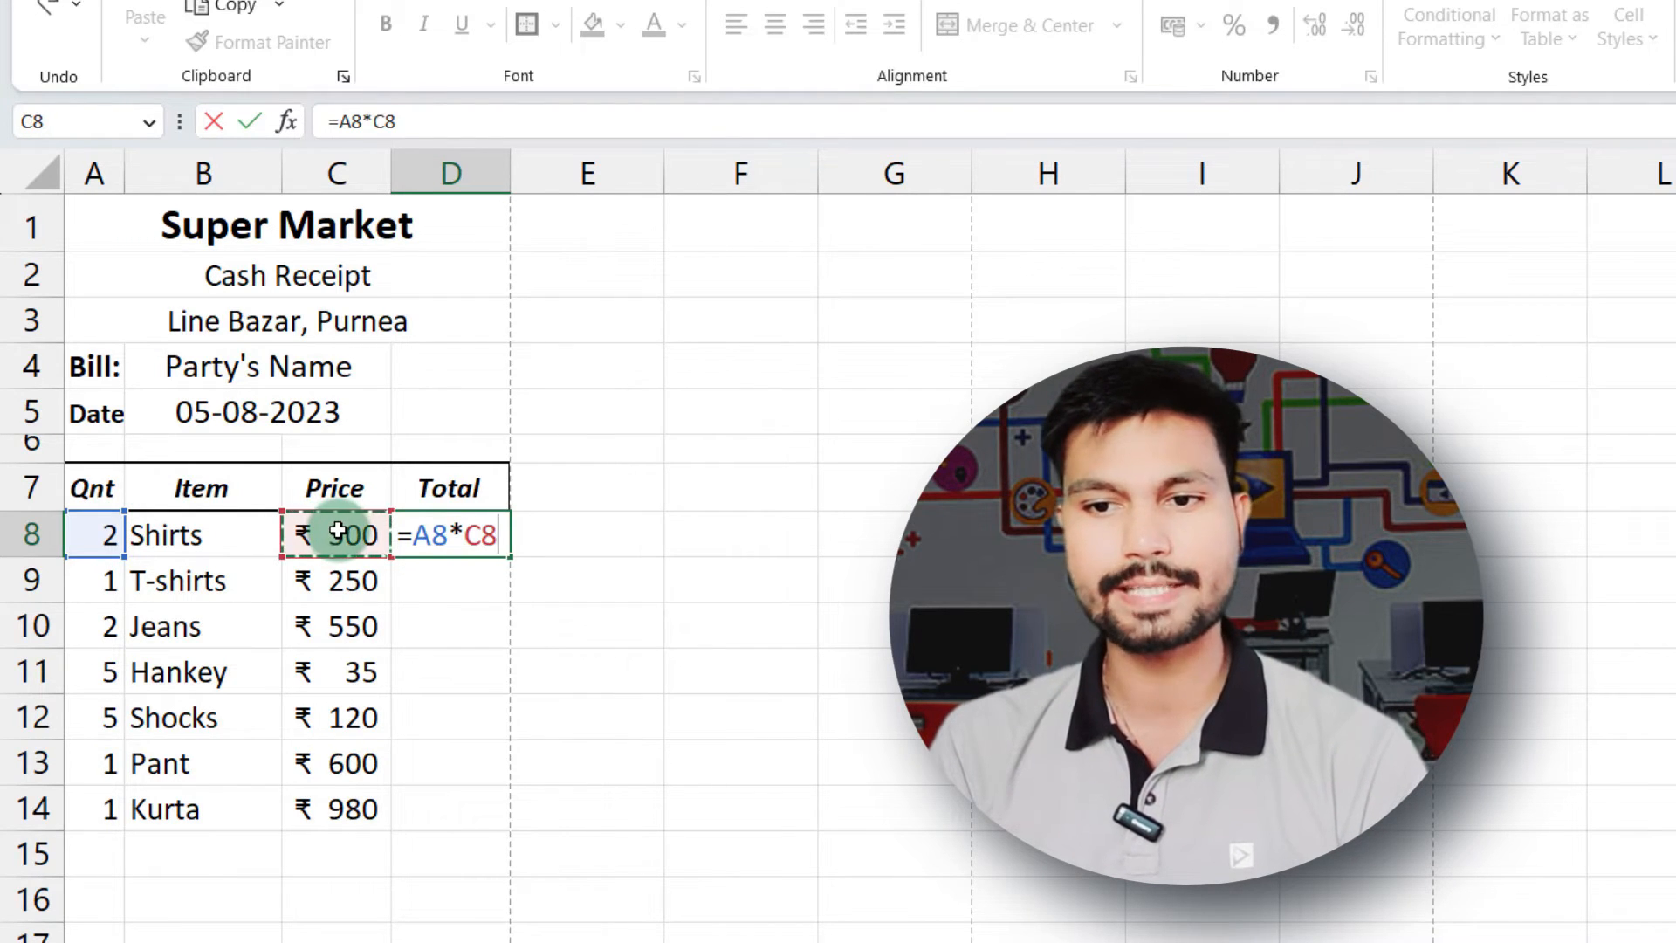
pyautogui.press('Return')
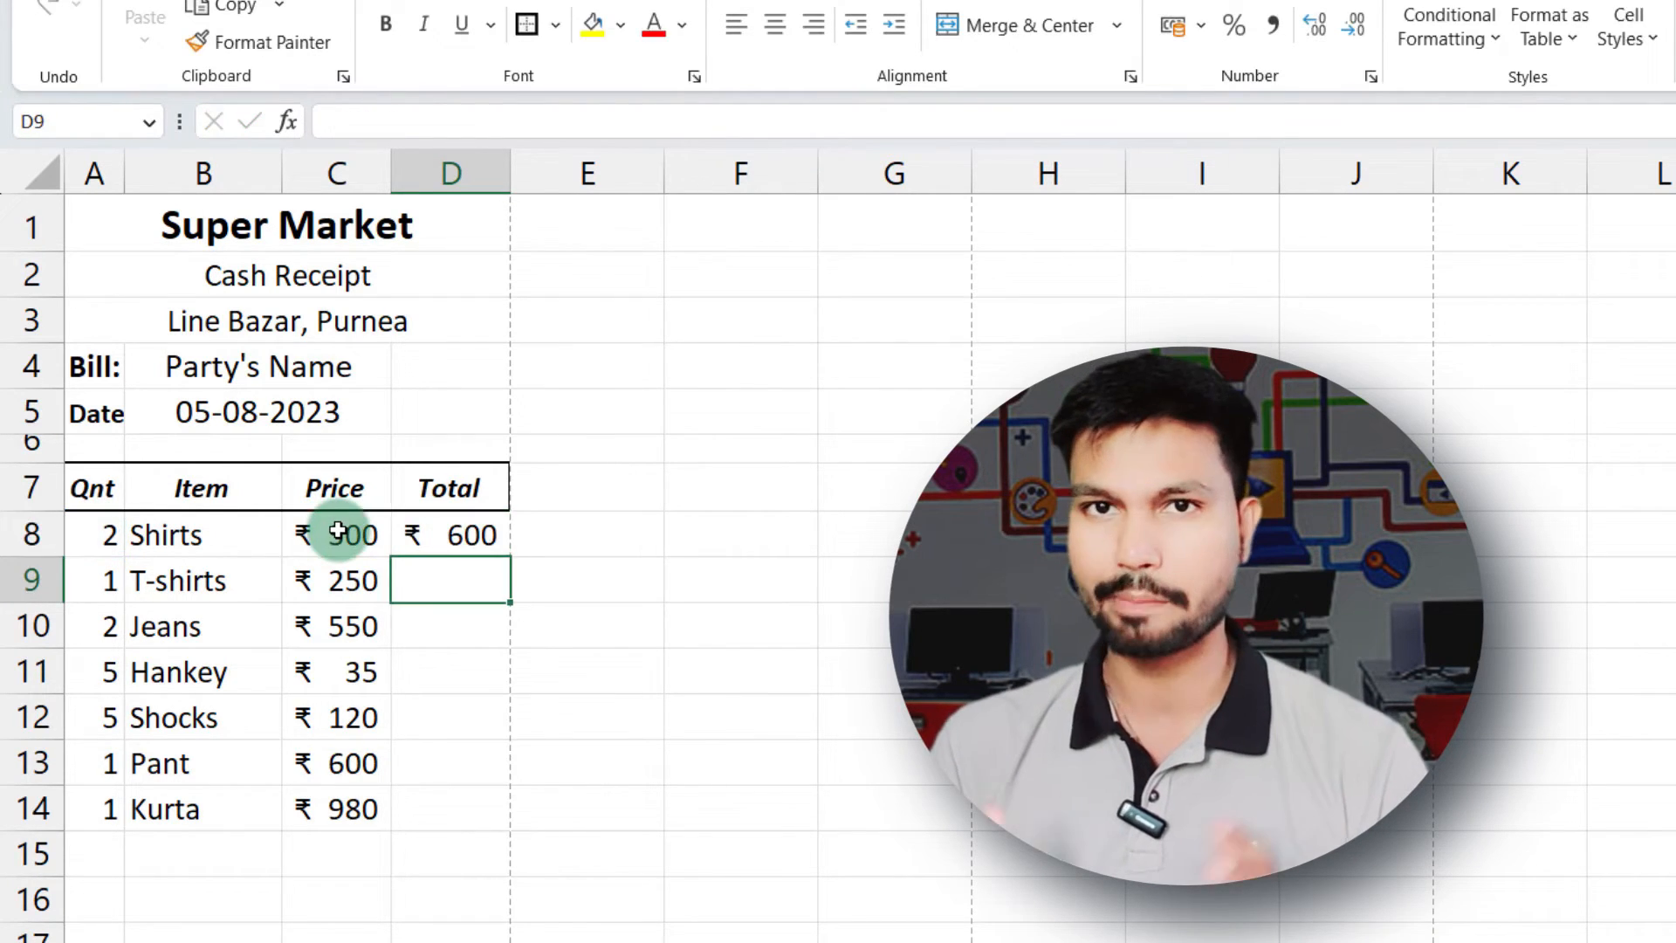
pyautogui.click(479, 540)
pyautogui.moveTo(508, 555); pyautogui.dragTo(469, 813)
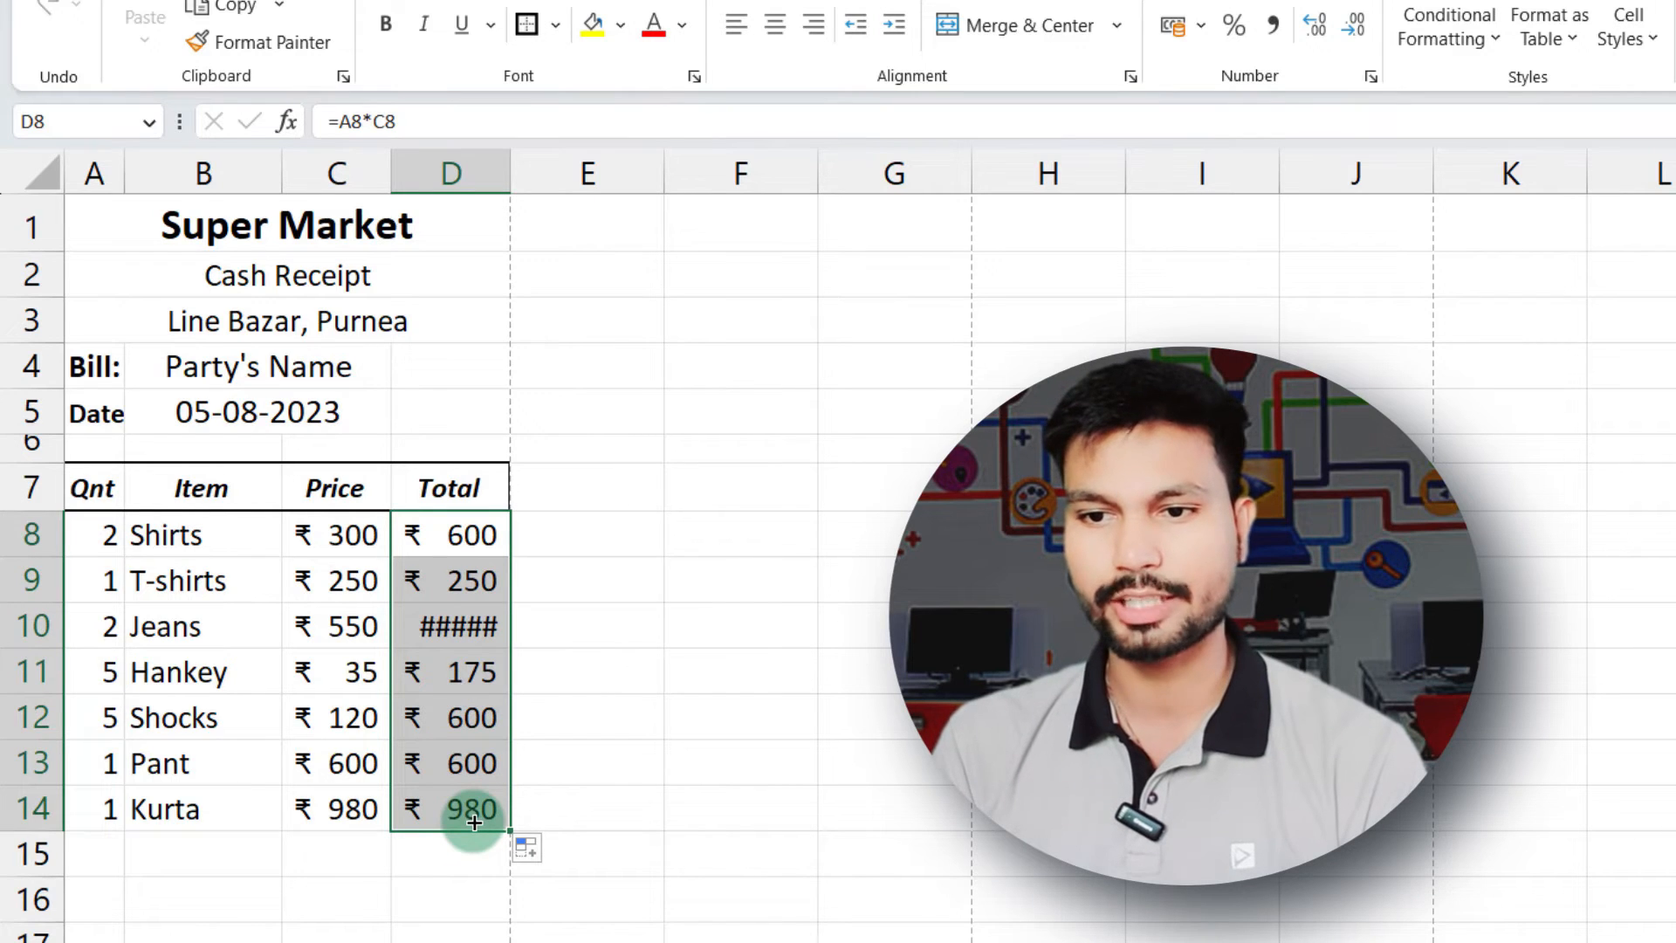
# Fit the width of column D to its totals and narrow column B slightly
pyautogui.click(468, 634)
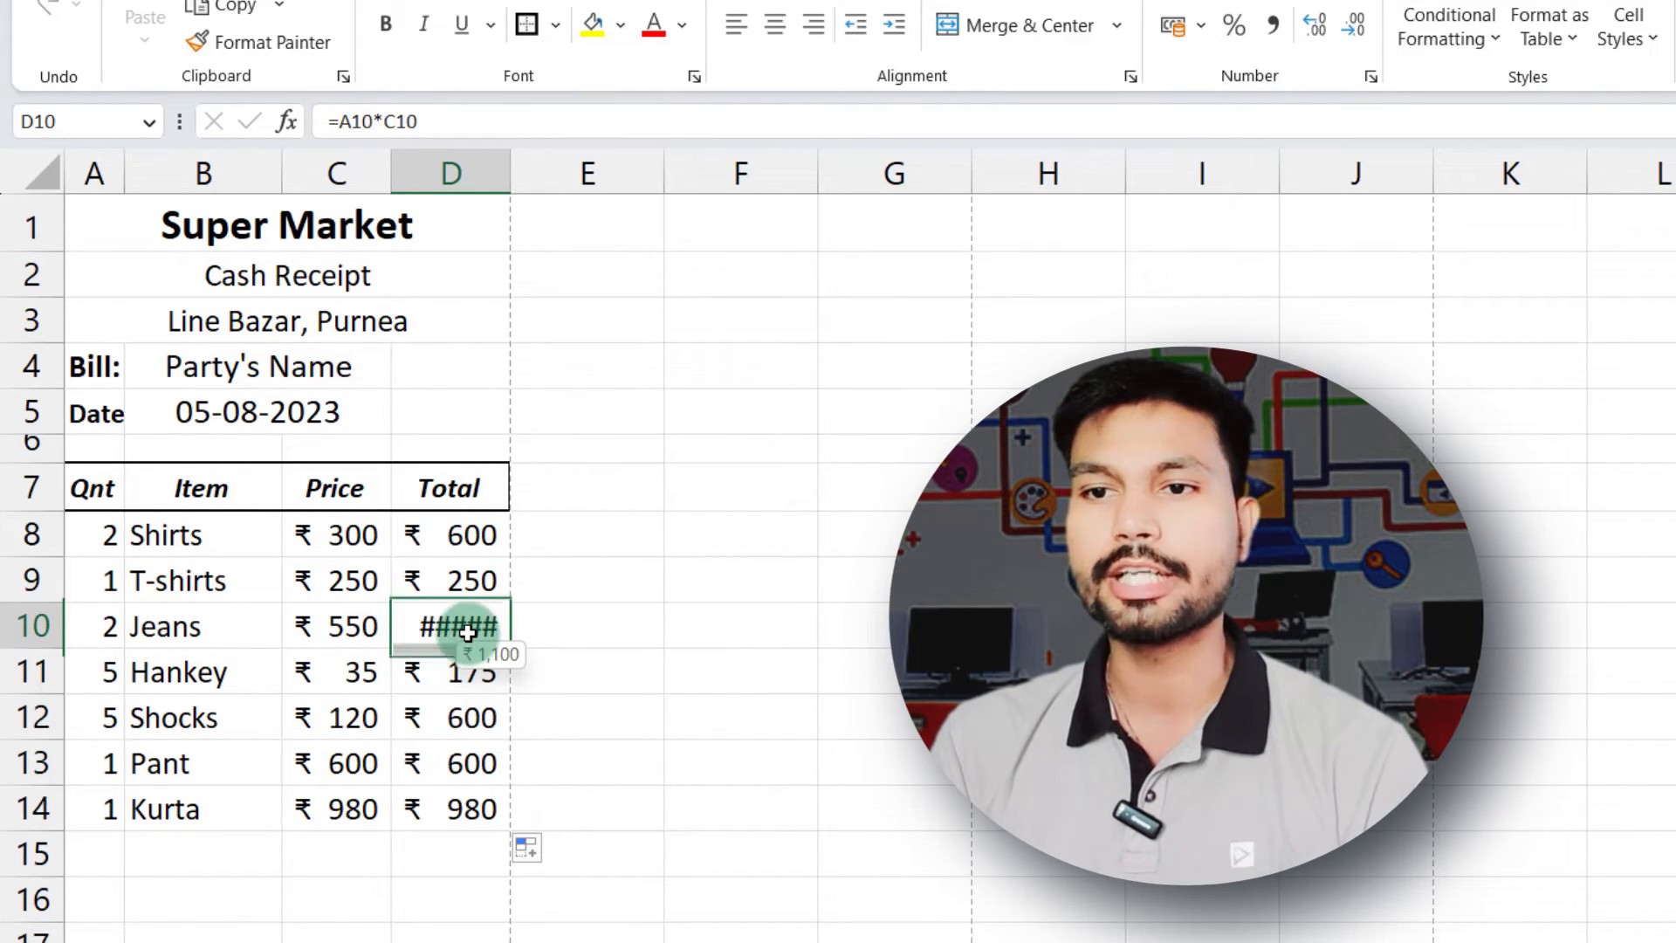
pyautogui.doubleClick(514, 162)
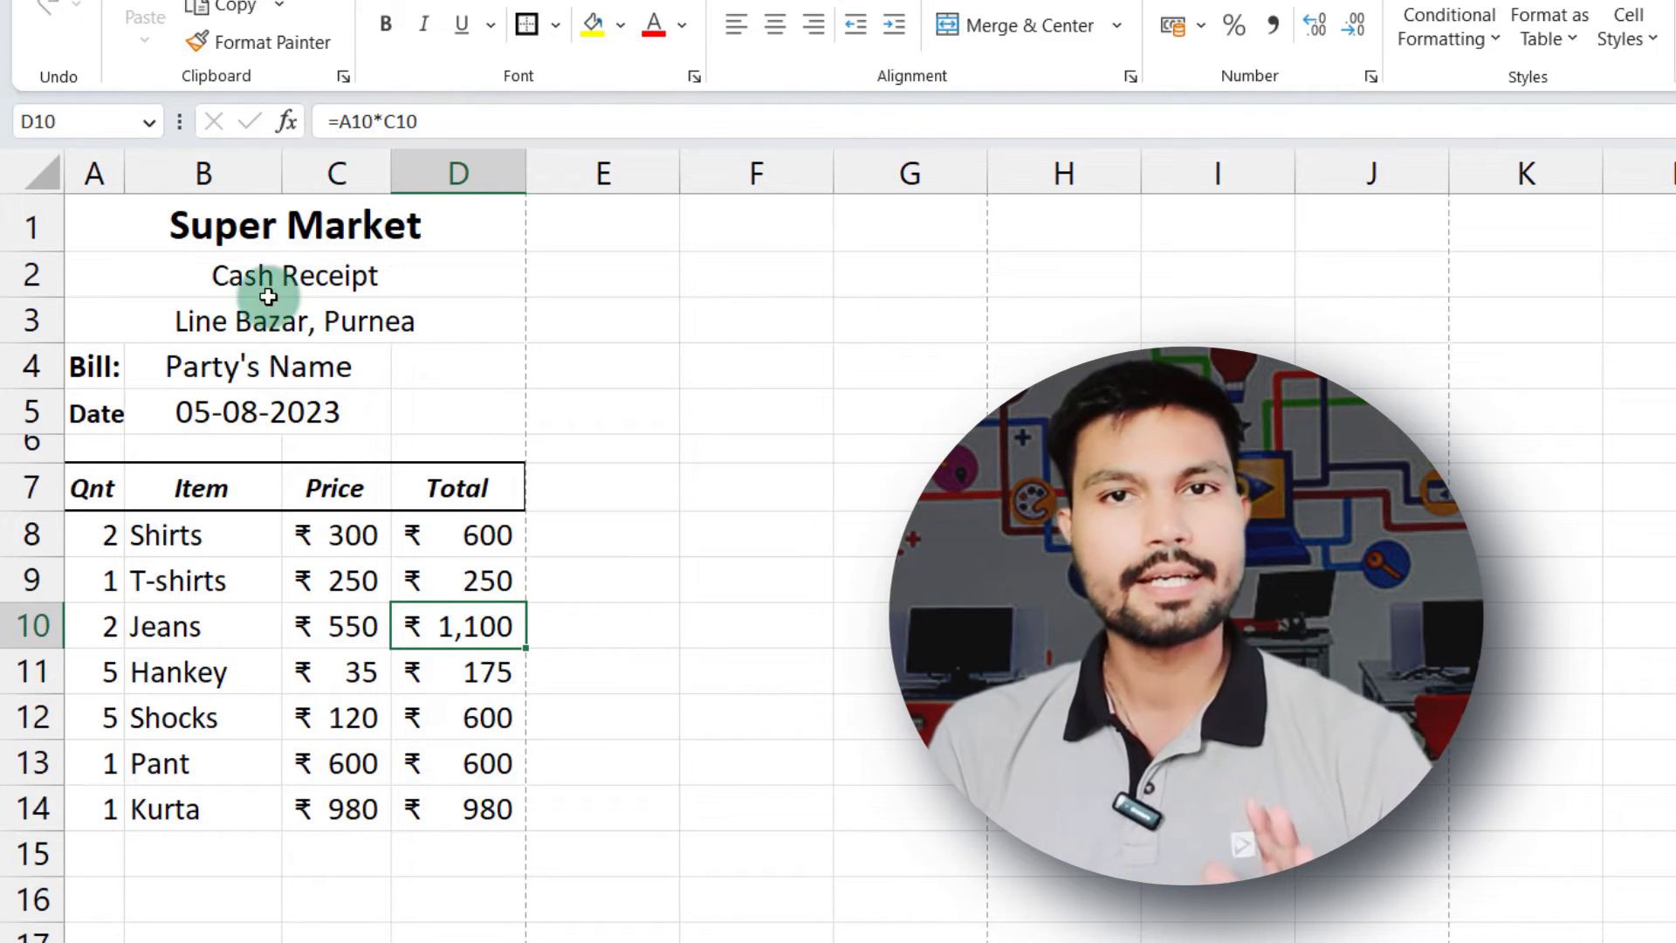
pyautogui.moveTo(281, 179); pyautogui.dragTo(270, 177)
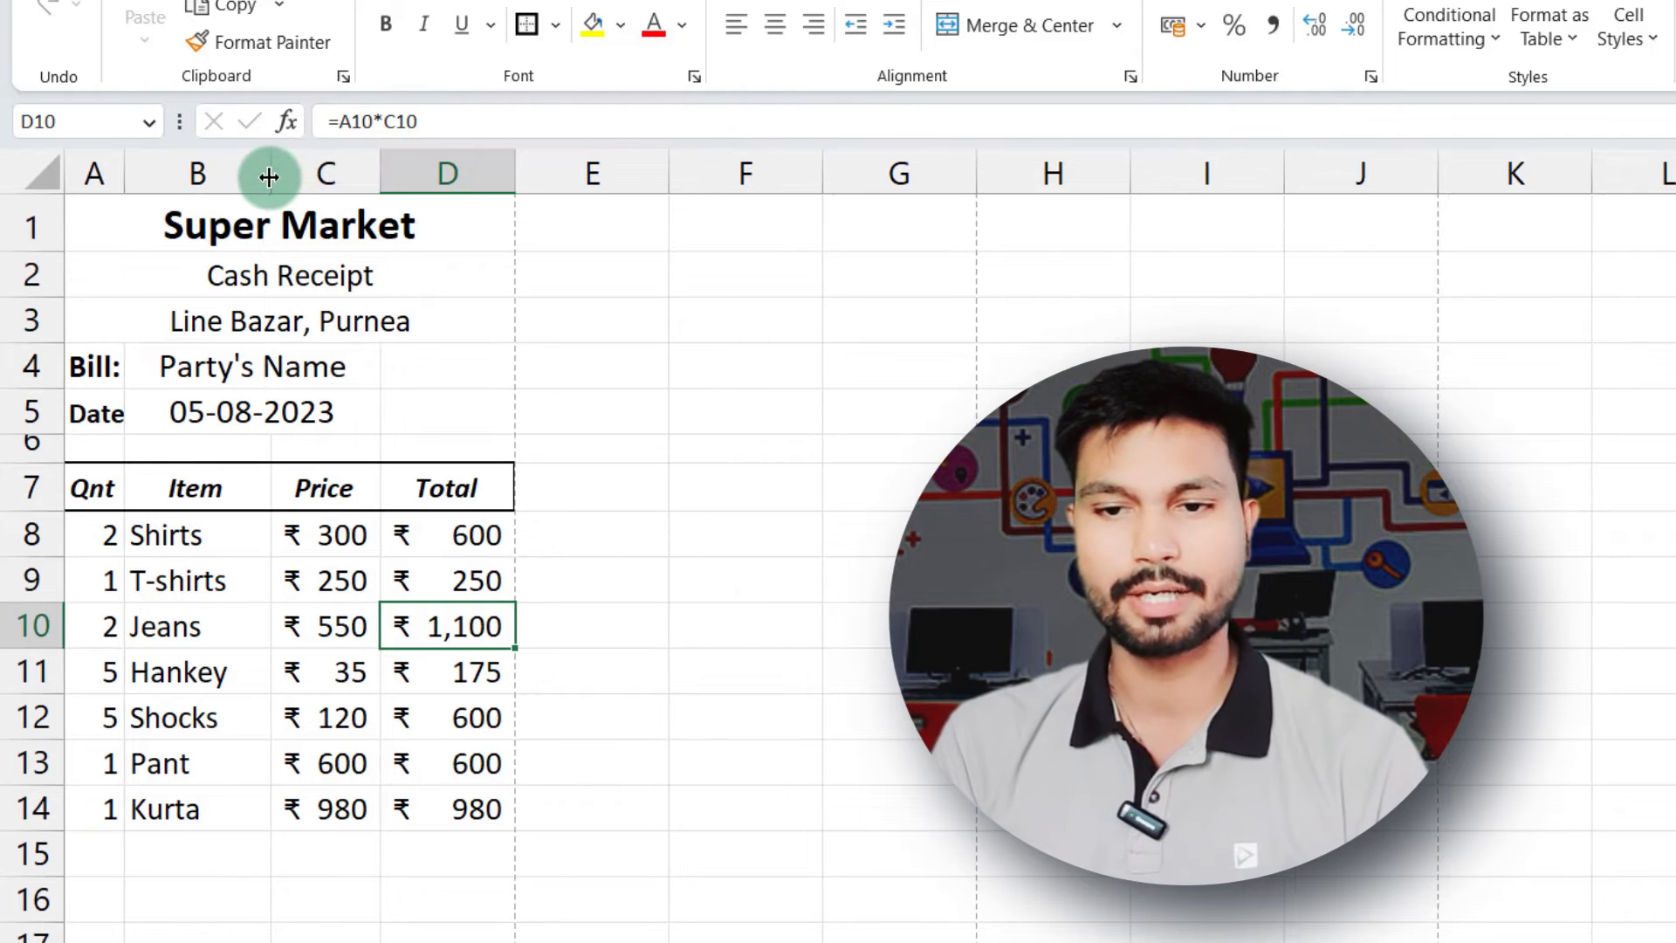
pyautogui.click(415, 690)
# Apply a thick bottom border to the Kurta row, A14:D14
pyautogui.click(412, 875)
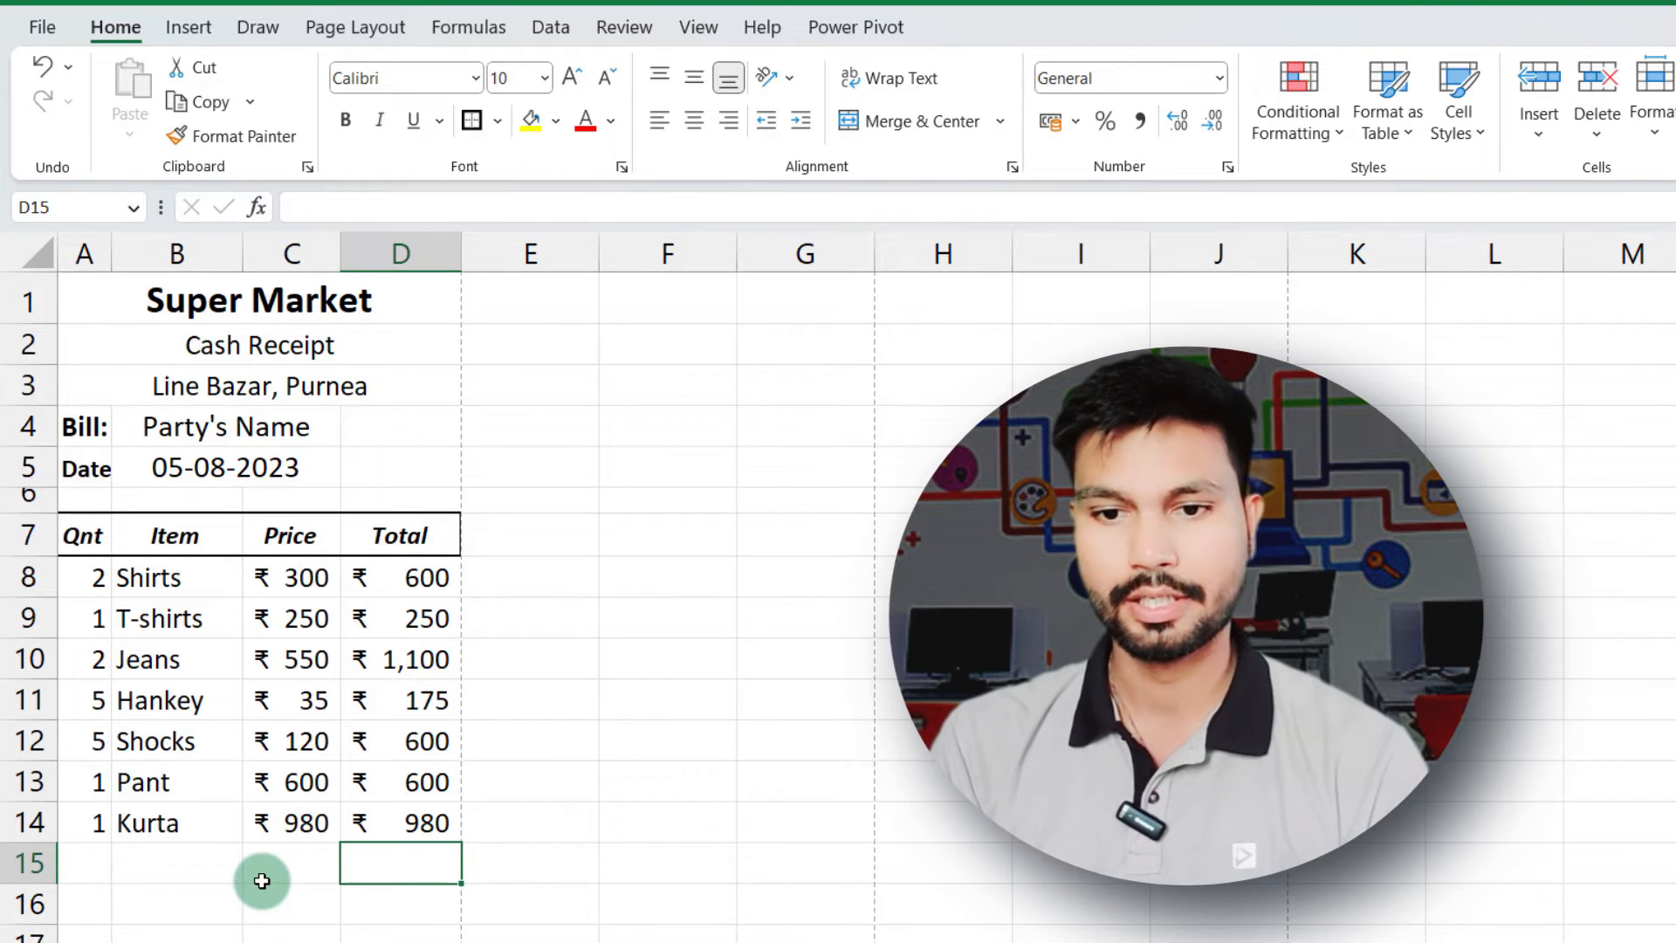
pyautogui.click(91, 828)
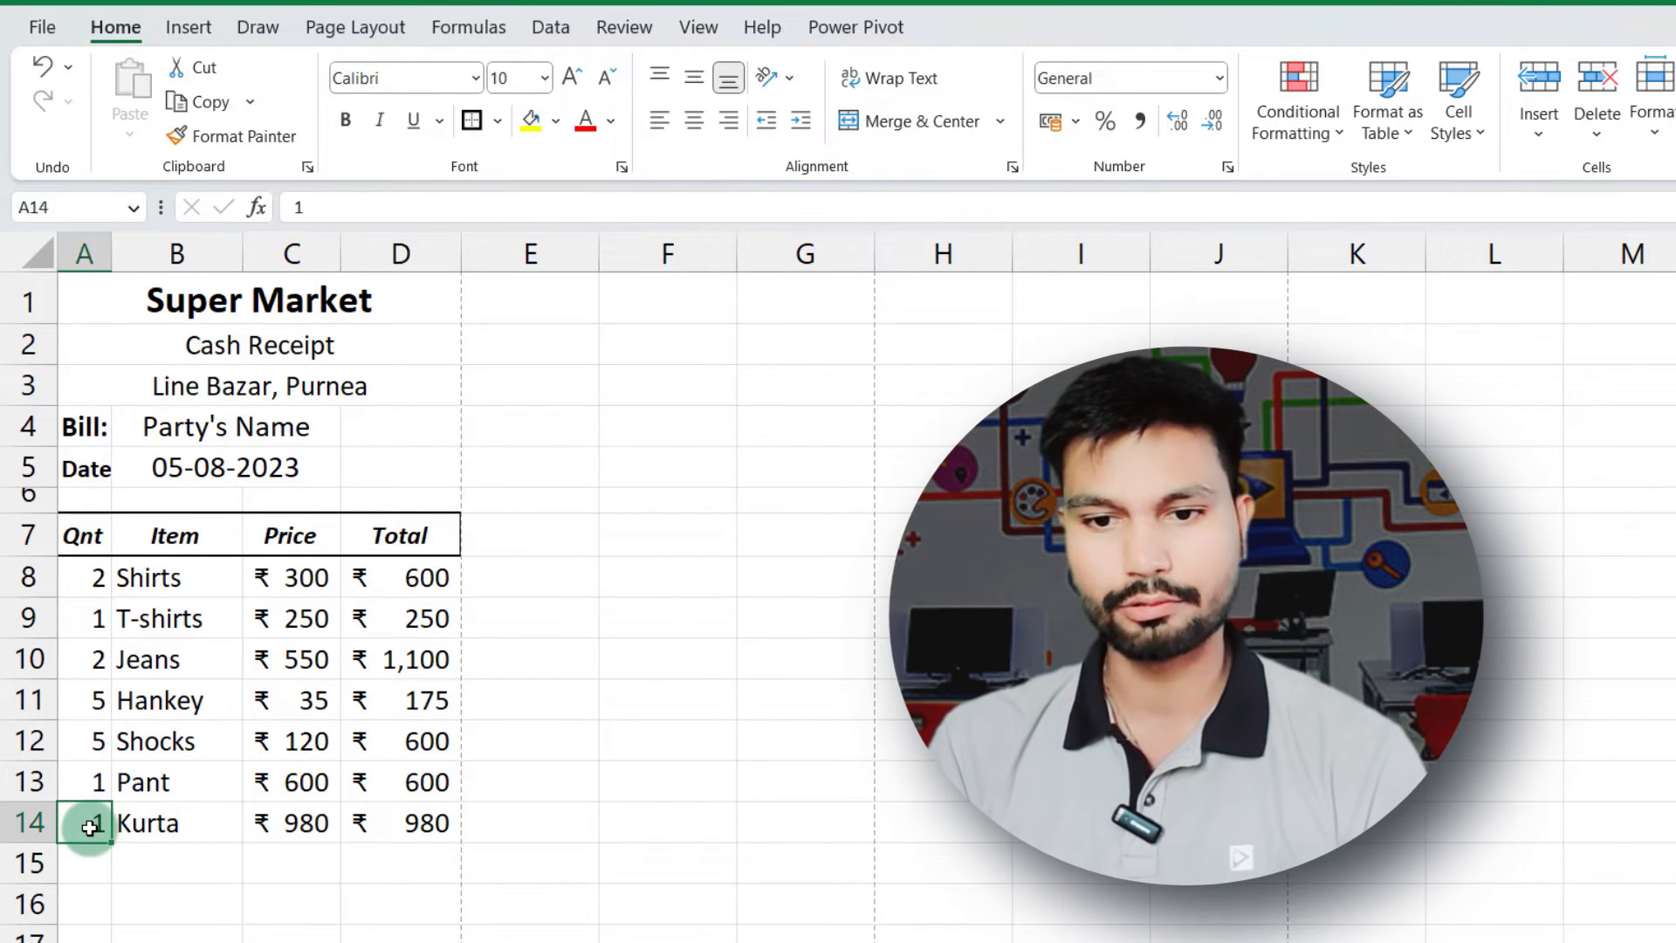
pyautogui.moveTo(94, 857); pyautogui.dragTo(388, 864)
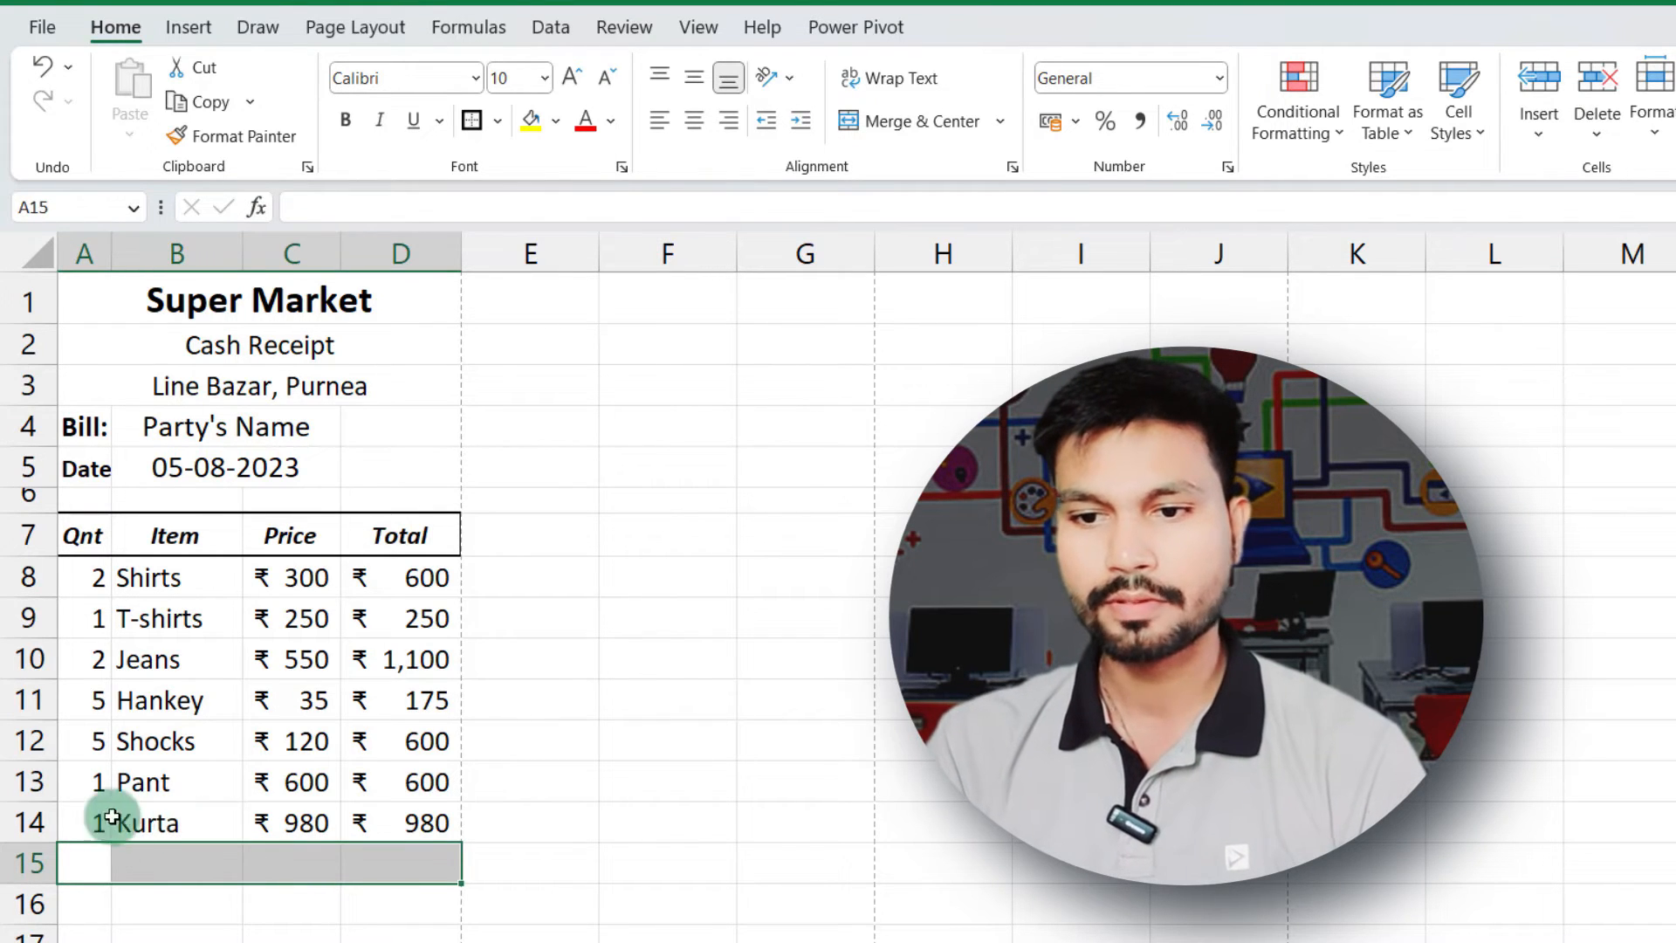
pyautogui.click(68, 823)
pyautogui.moveTo(68, 823); pyautogui.dragTo(434, 820)
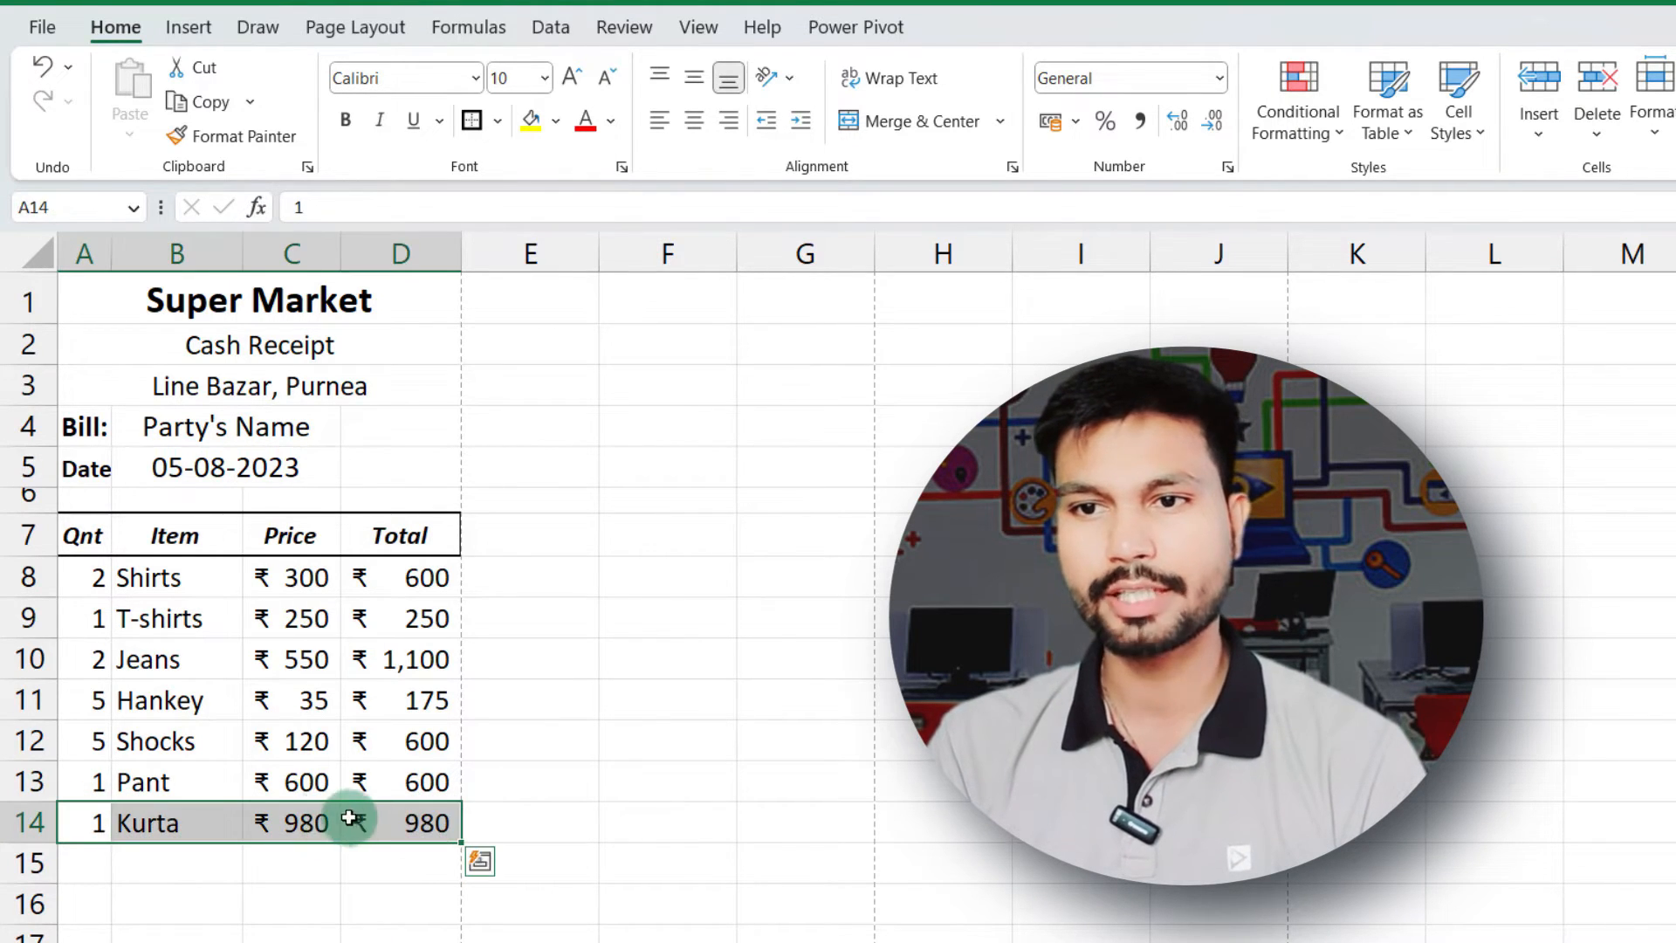
pyautogui.click(497, 121)
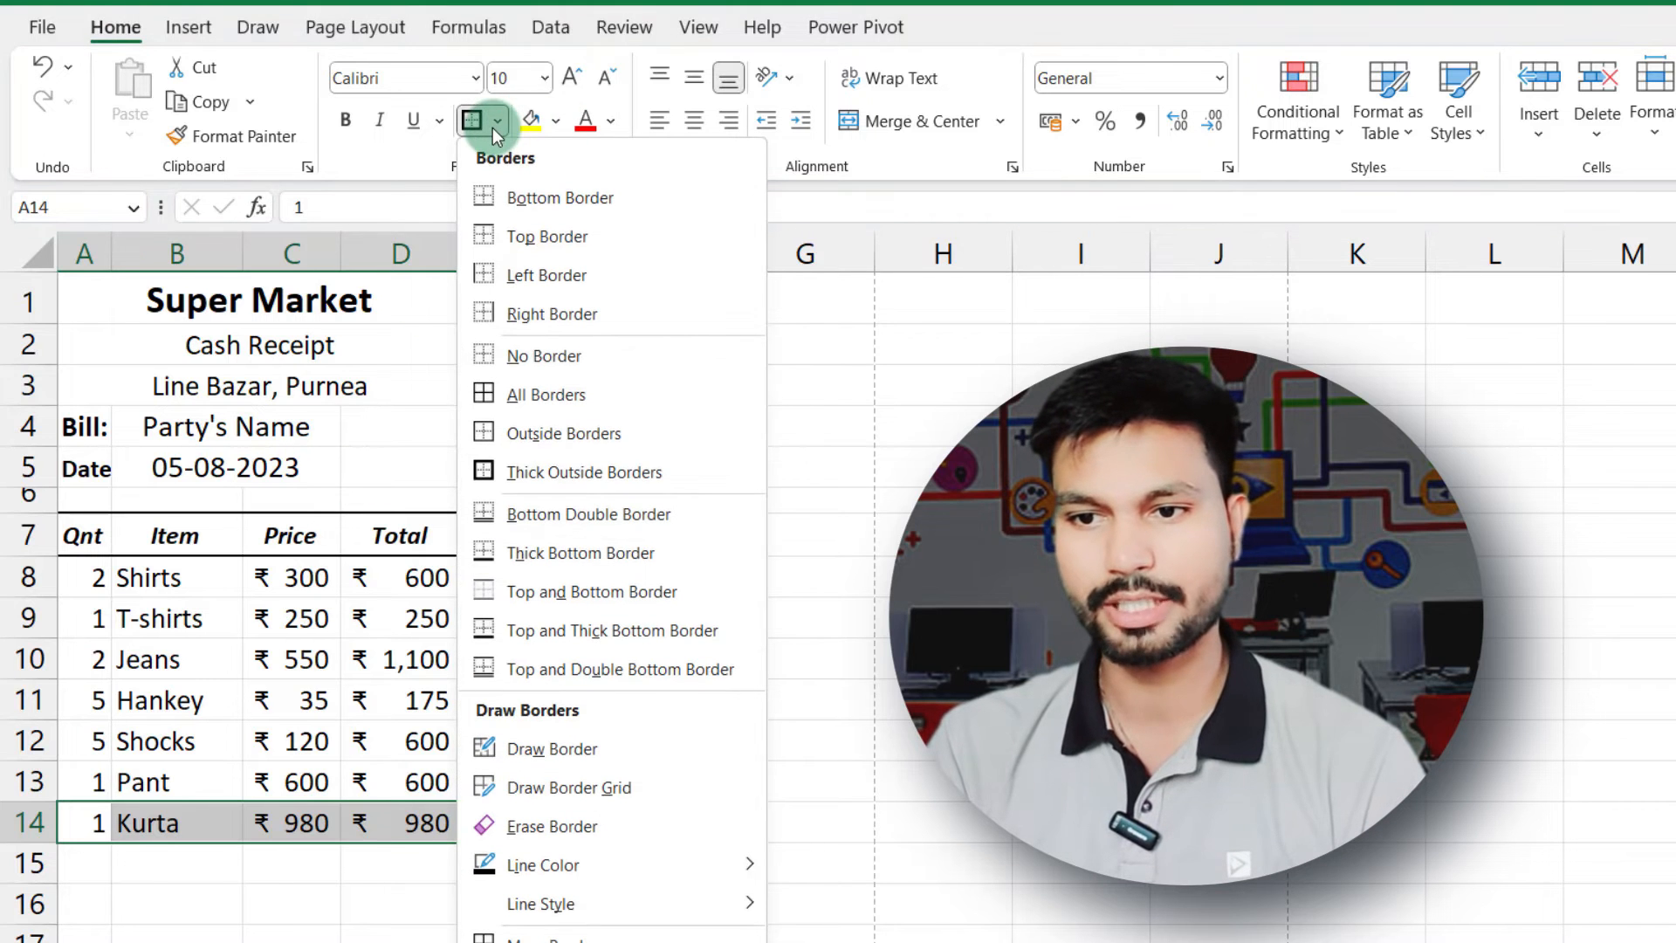
pyautogui.click(562, 558)
# Enter the label Tax: in C15 and calculate the tax in D15 with =SUM(D8:D14)*18%
pyautogui.click(300, 871)
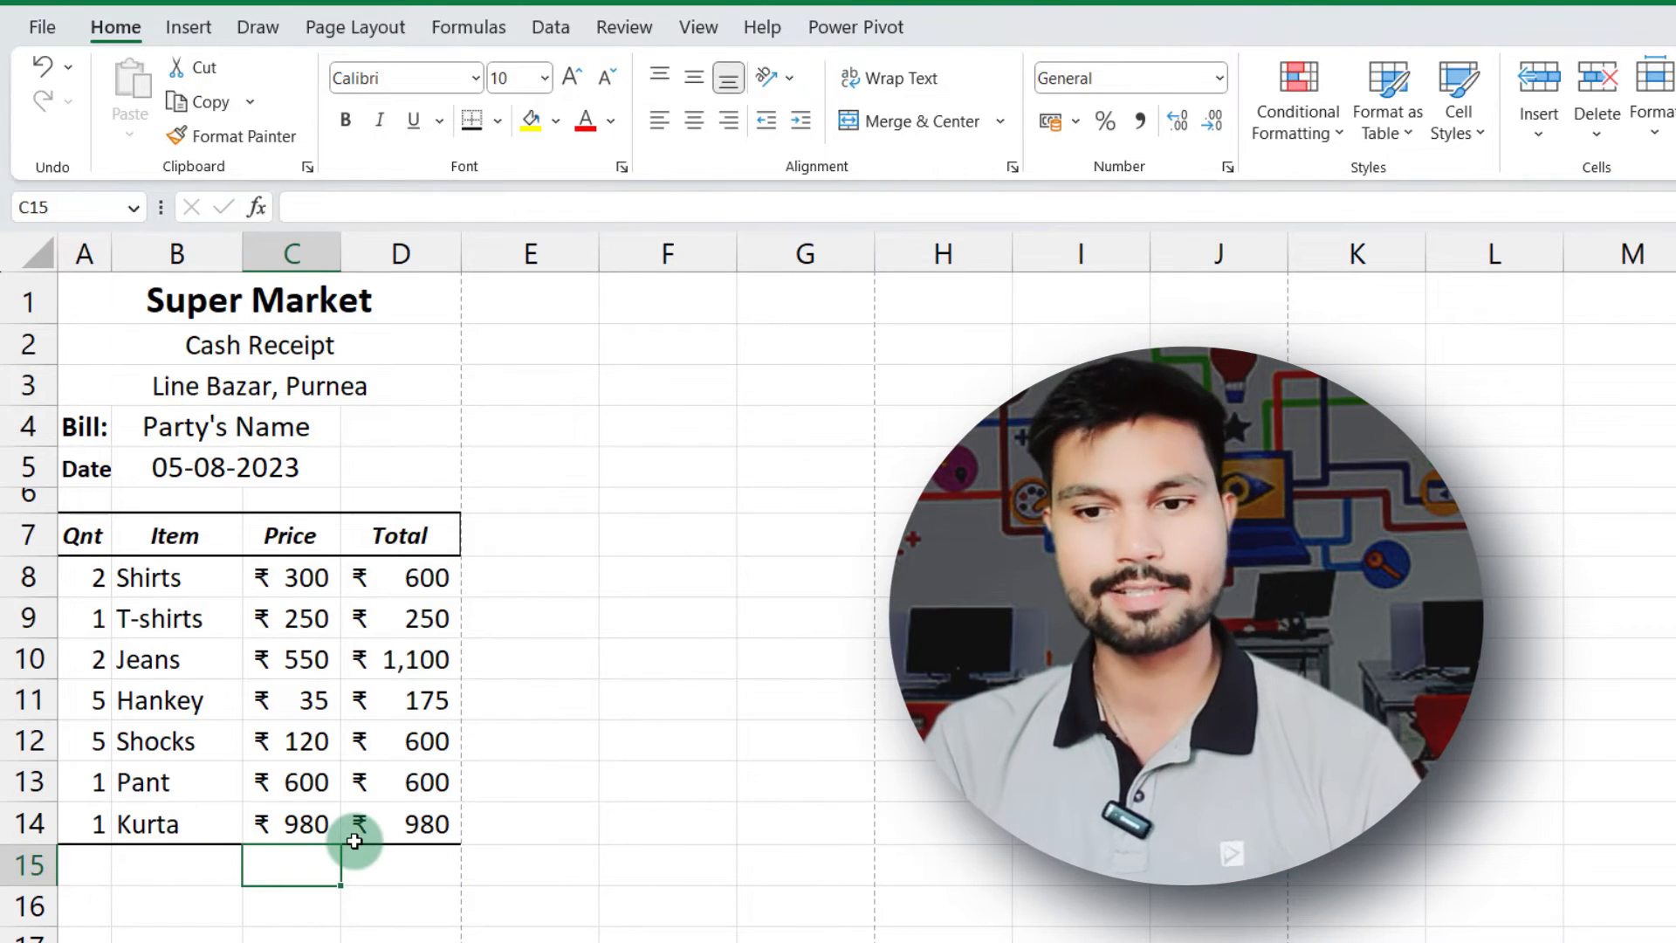
pyautogui.write('Tax:')
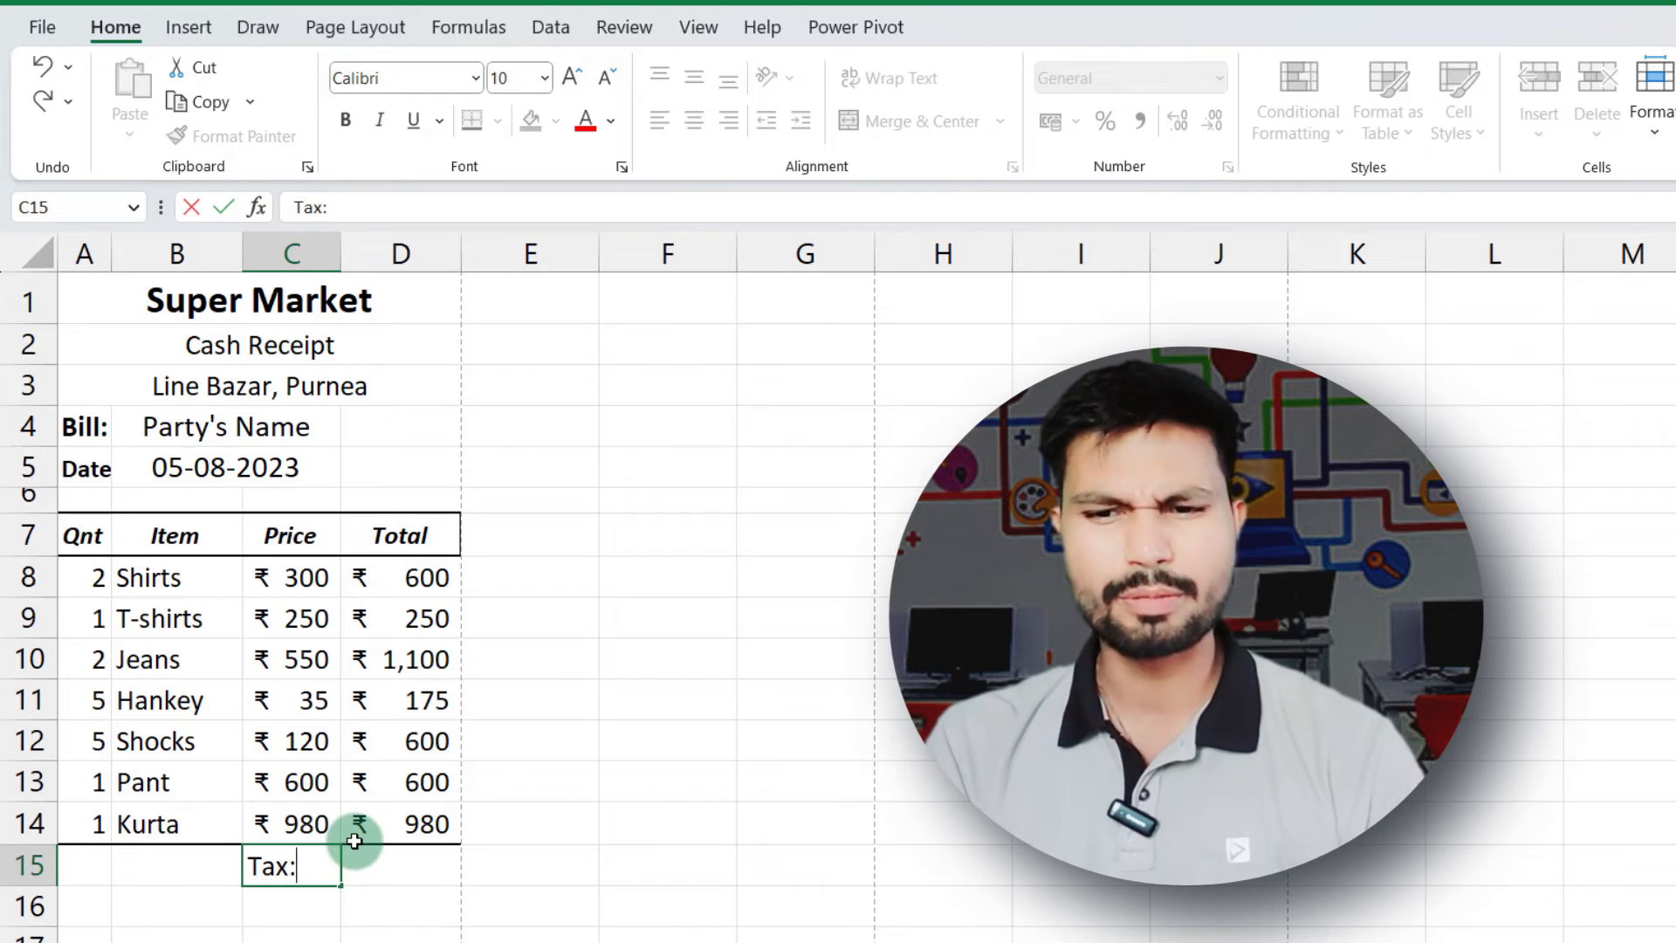
pyautogui.click(398, 866)
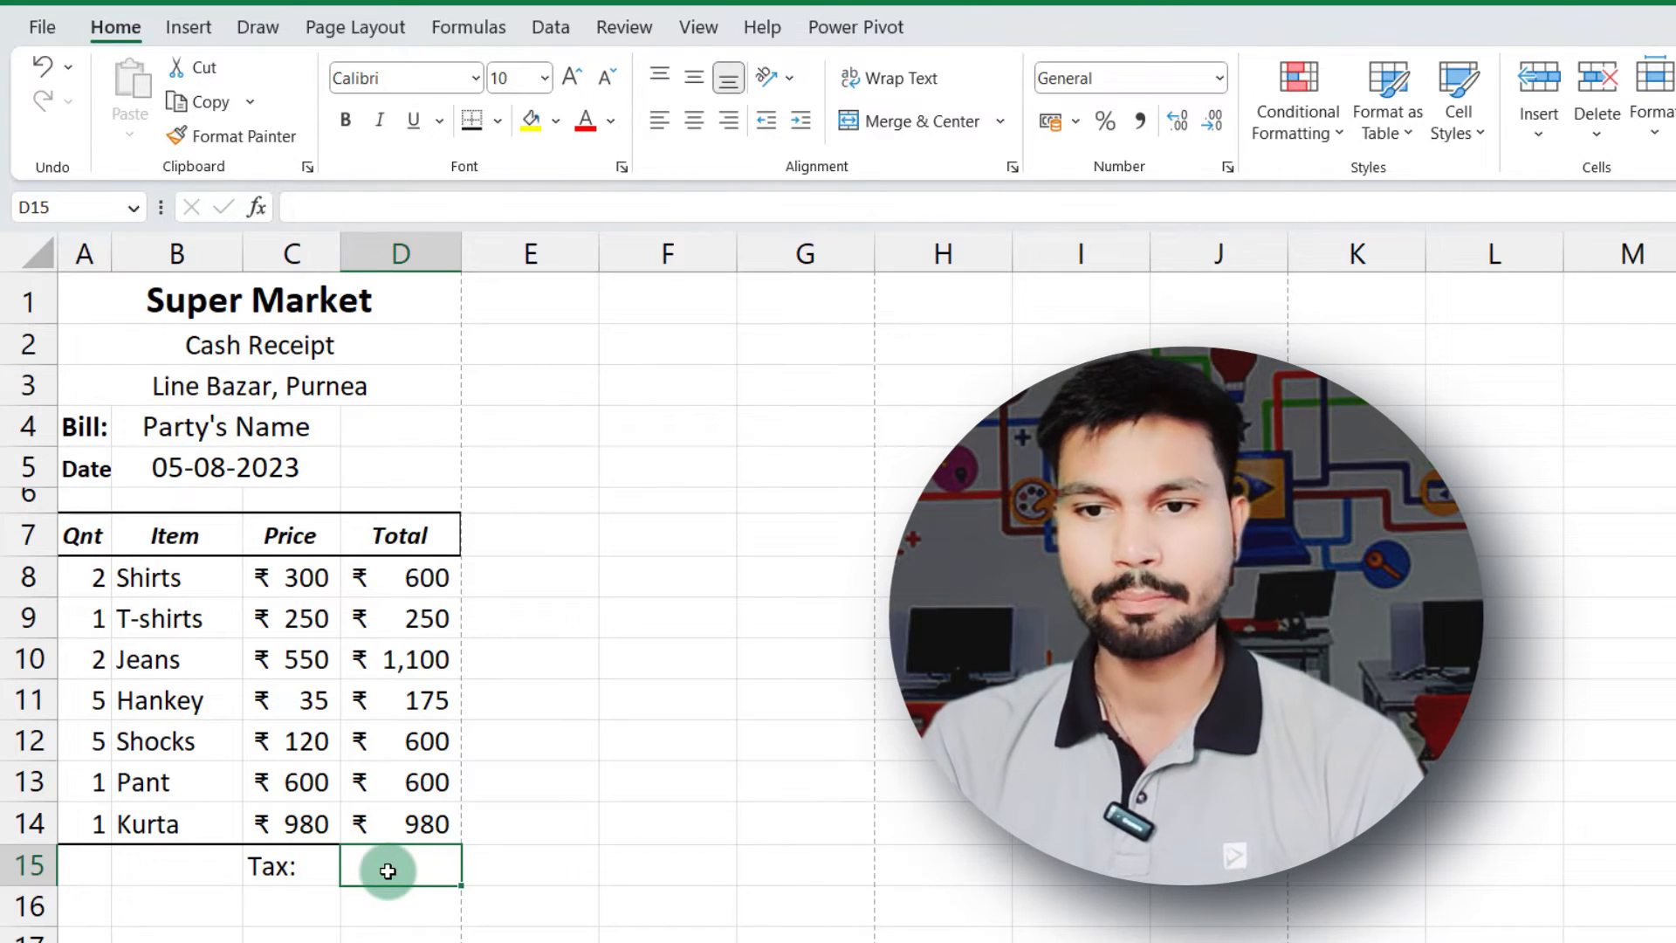
pyautogui.write('=')
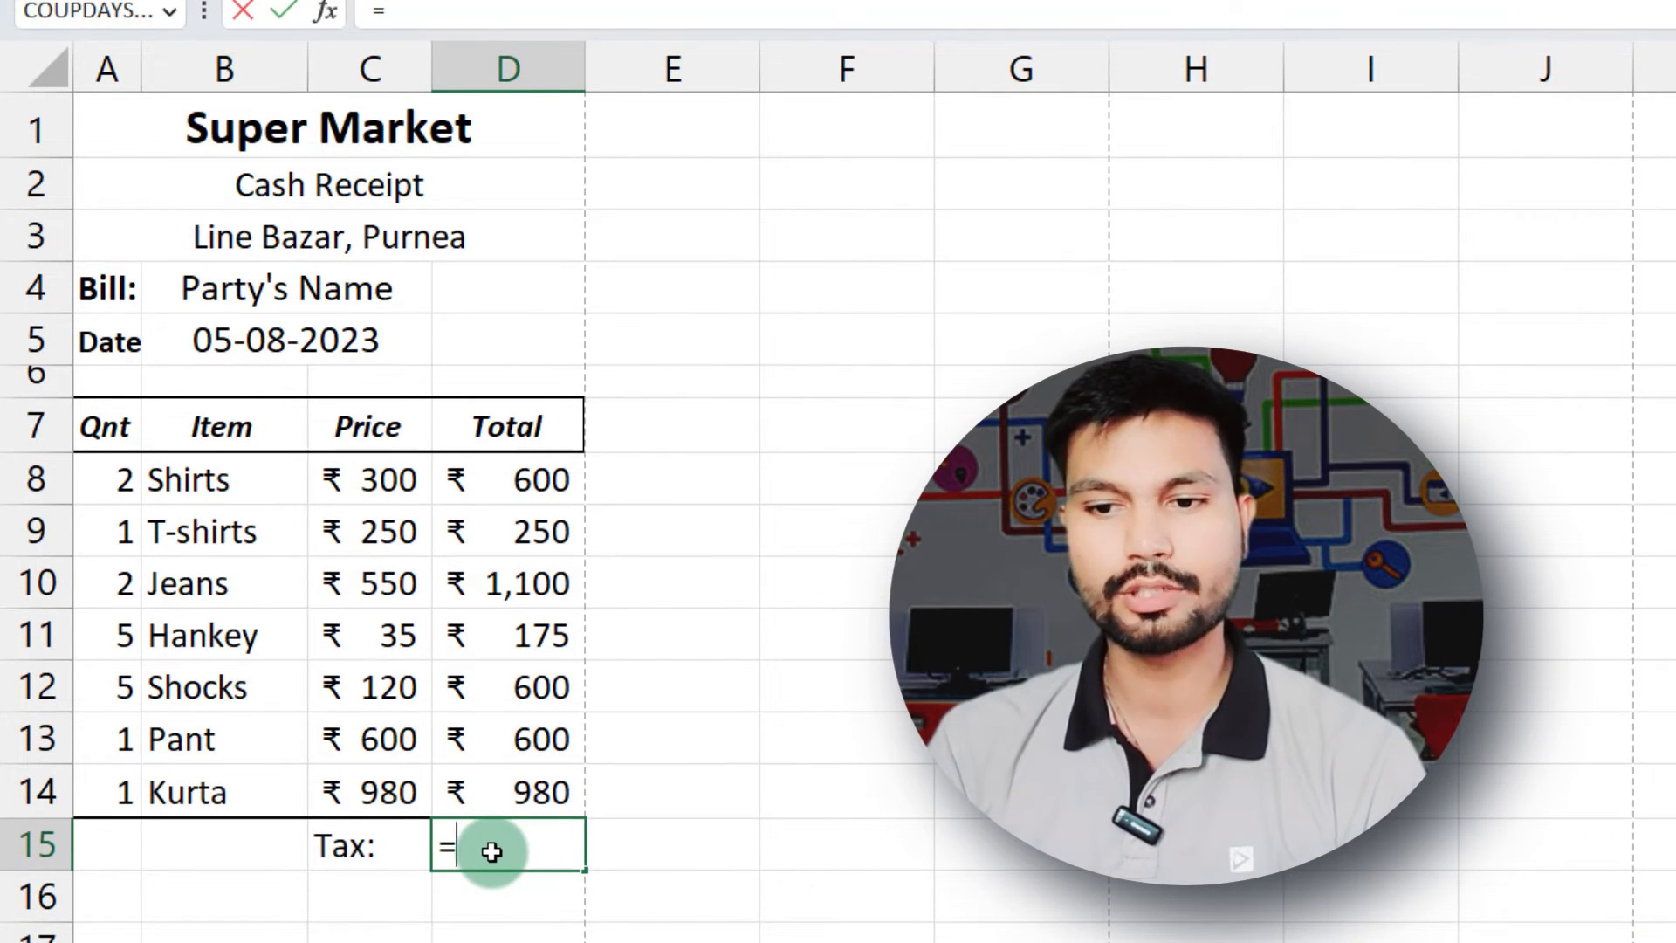
pyautogui.write('sum')
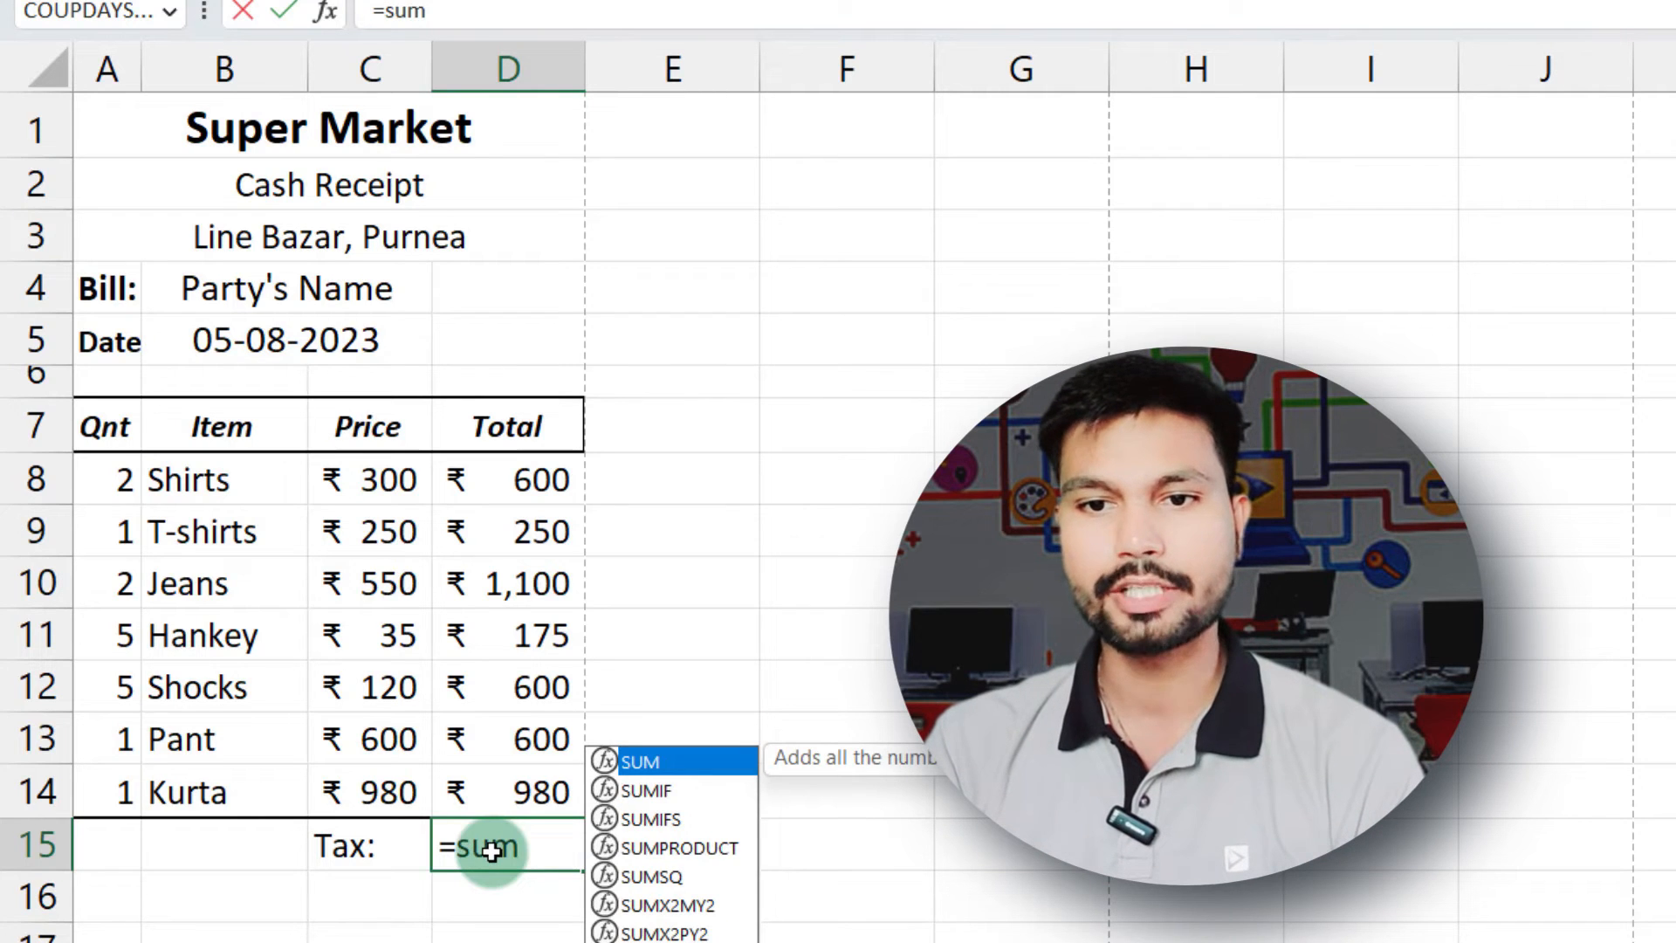
pyautogui.write('(')
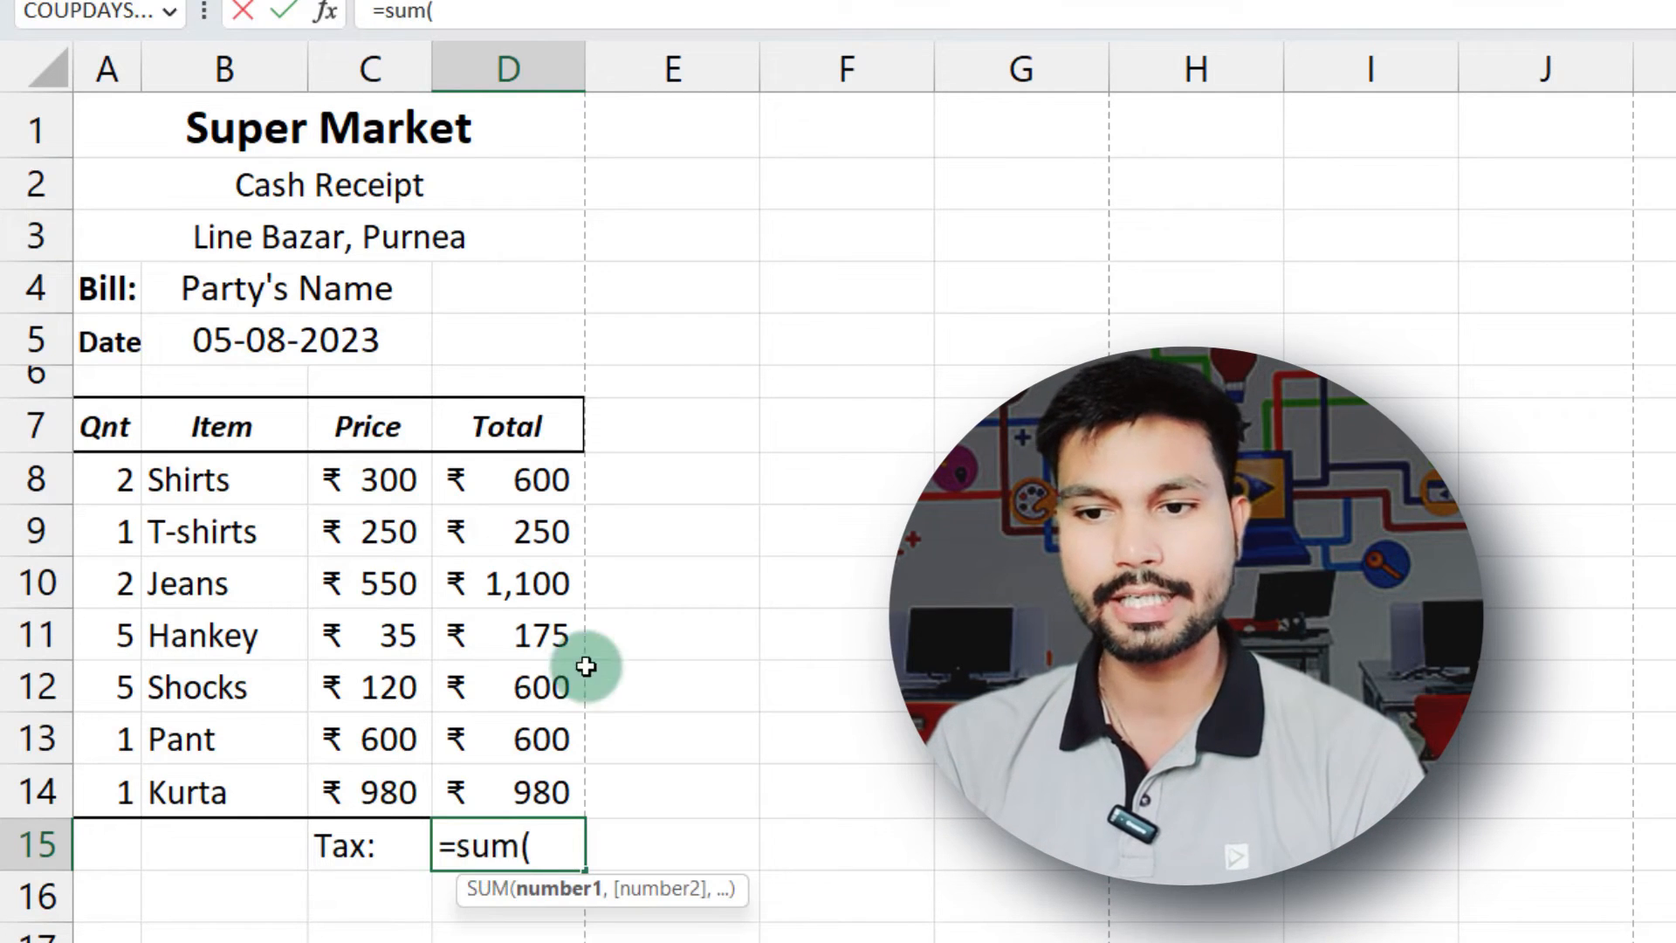
pyautogui.moveTo(516, 480); pyautogui.dragTo(515, 772)
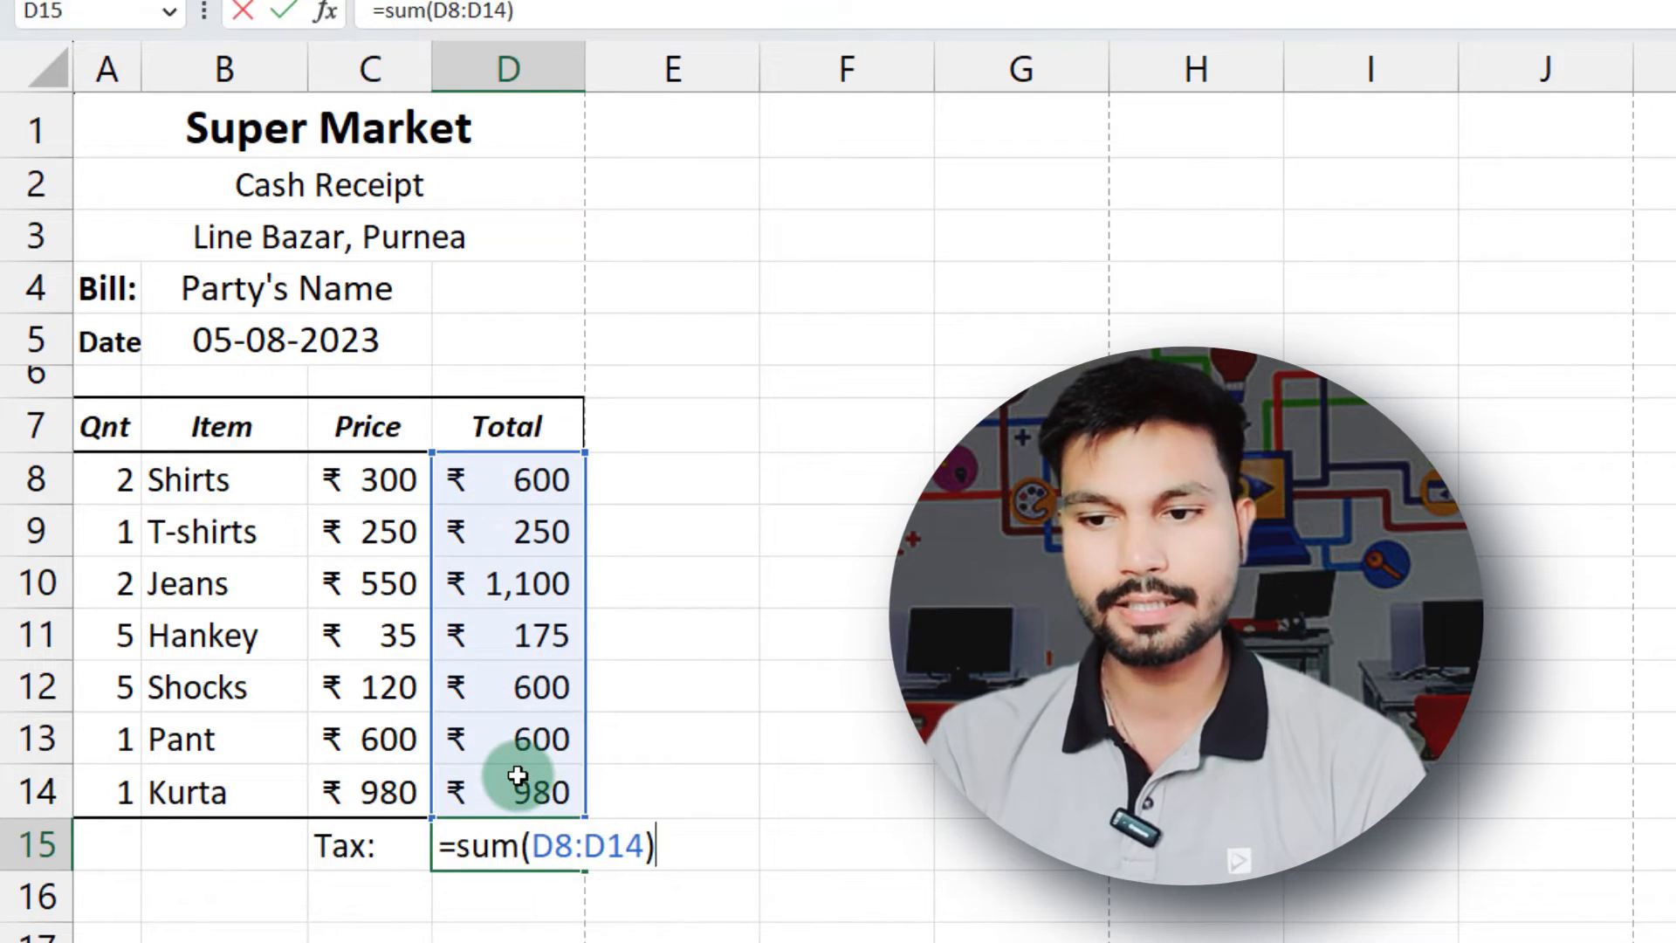
pyautogui.write(')')
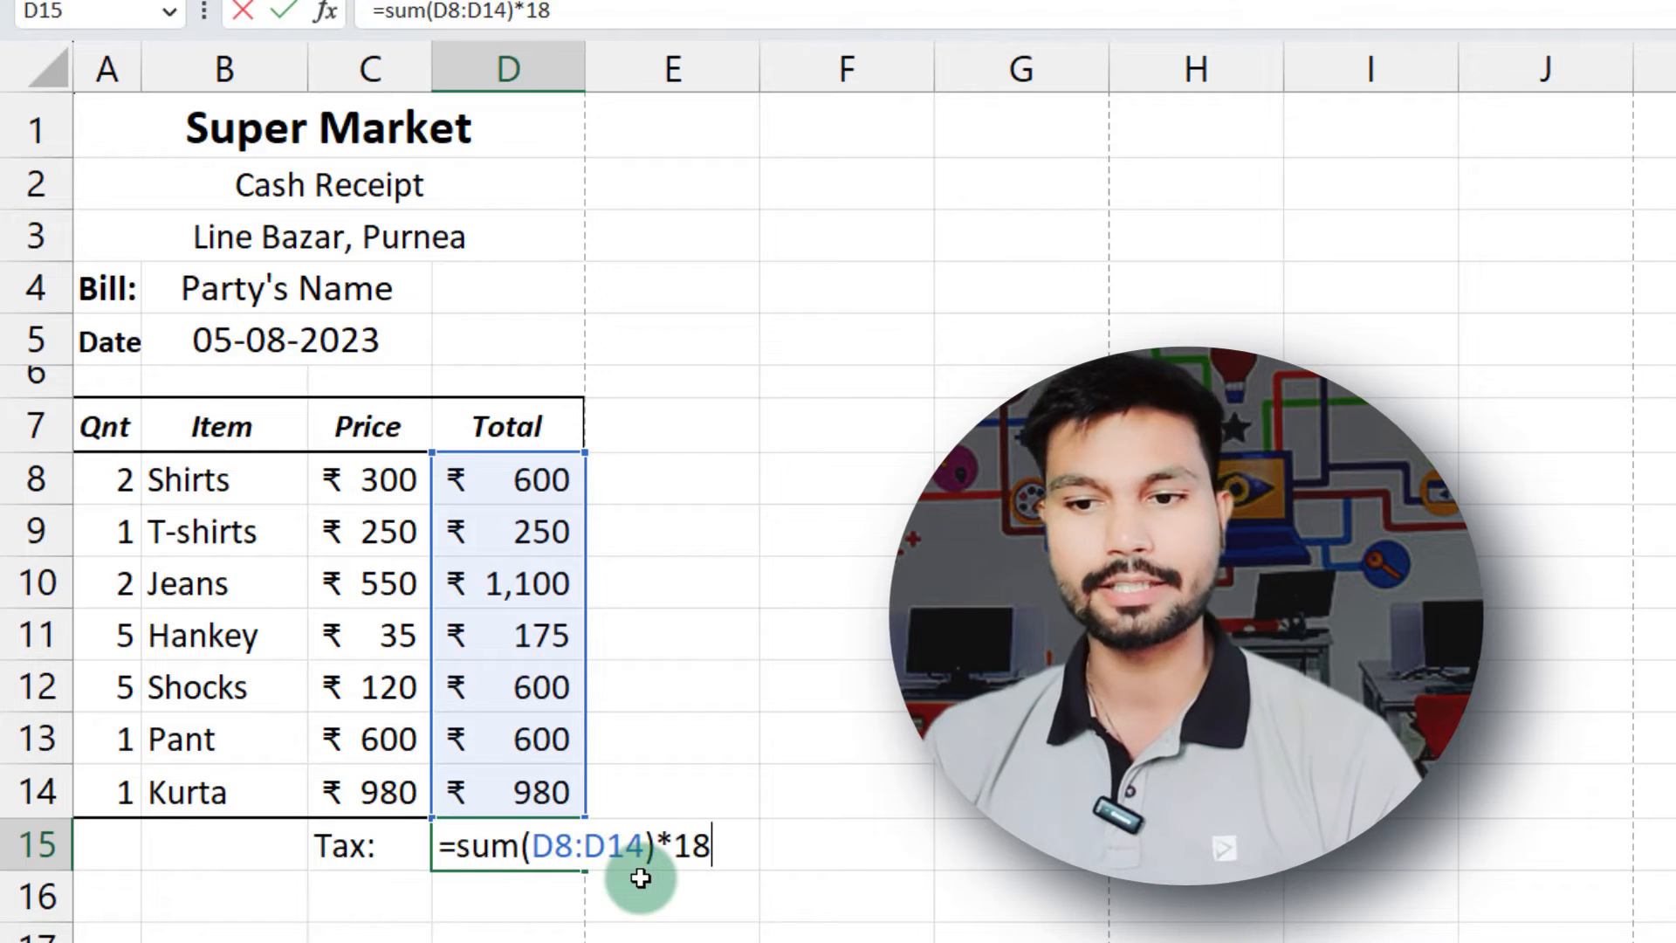
pyautogui.press('Return')
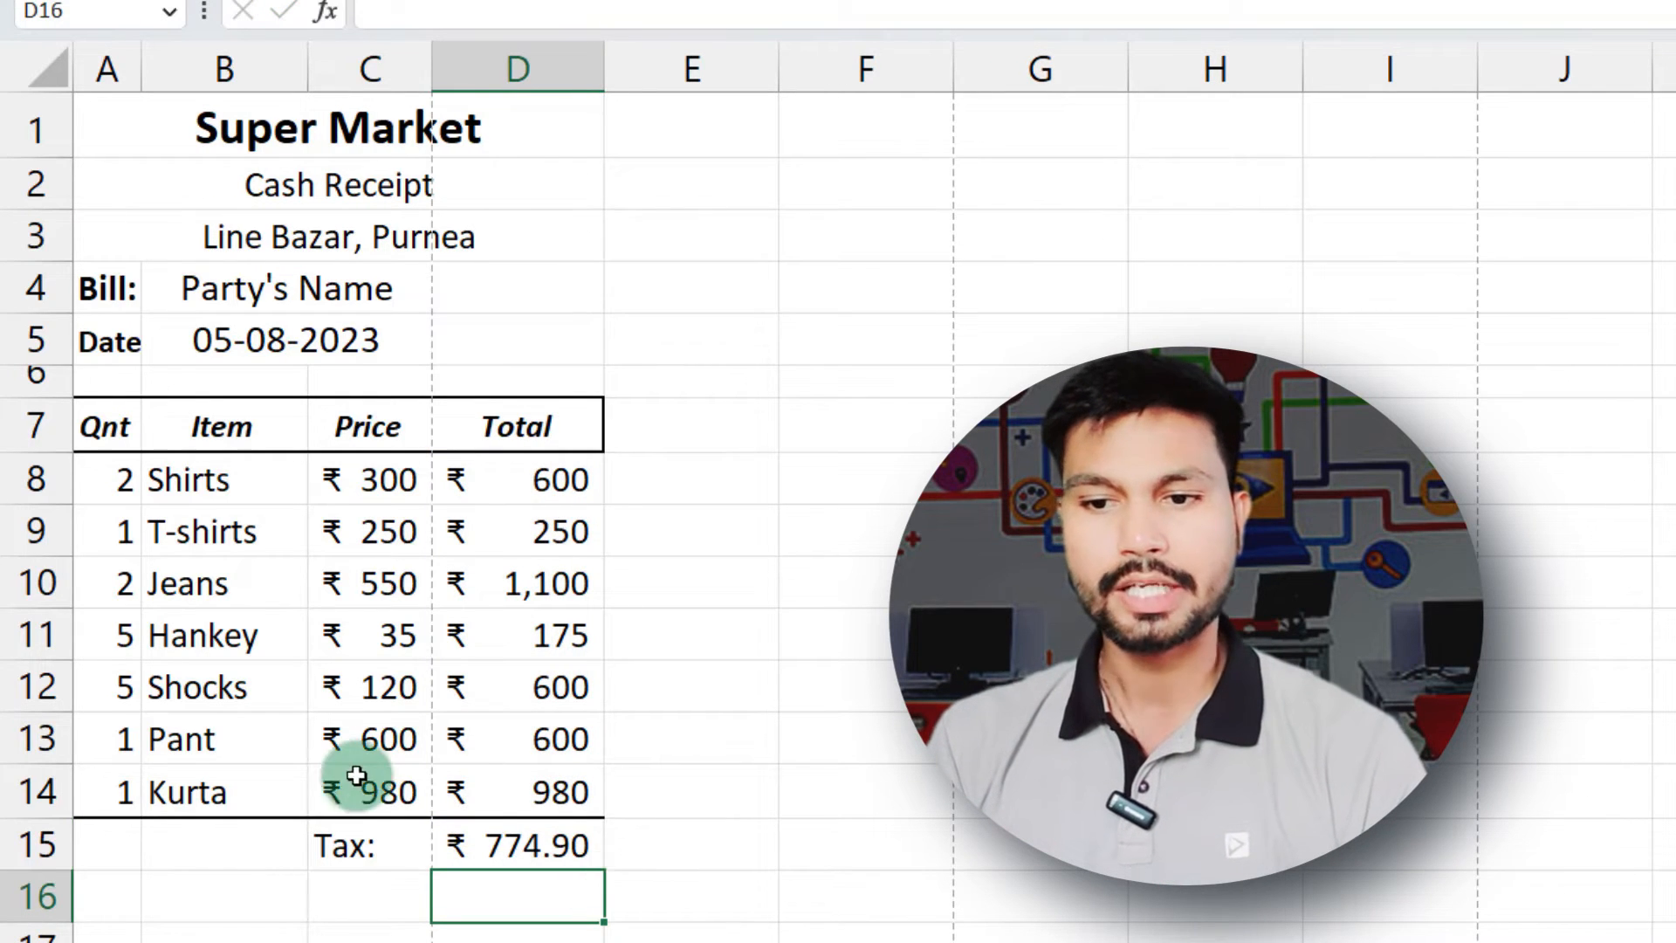
pyautogui.click(553, 845)
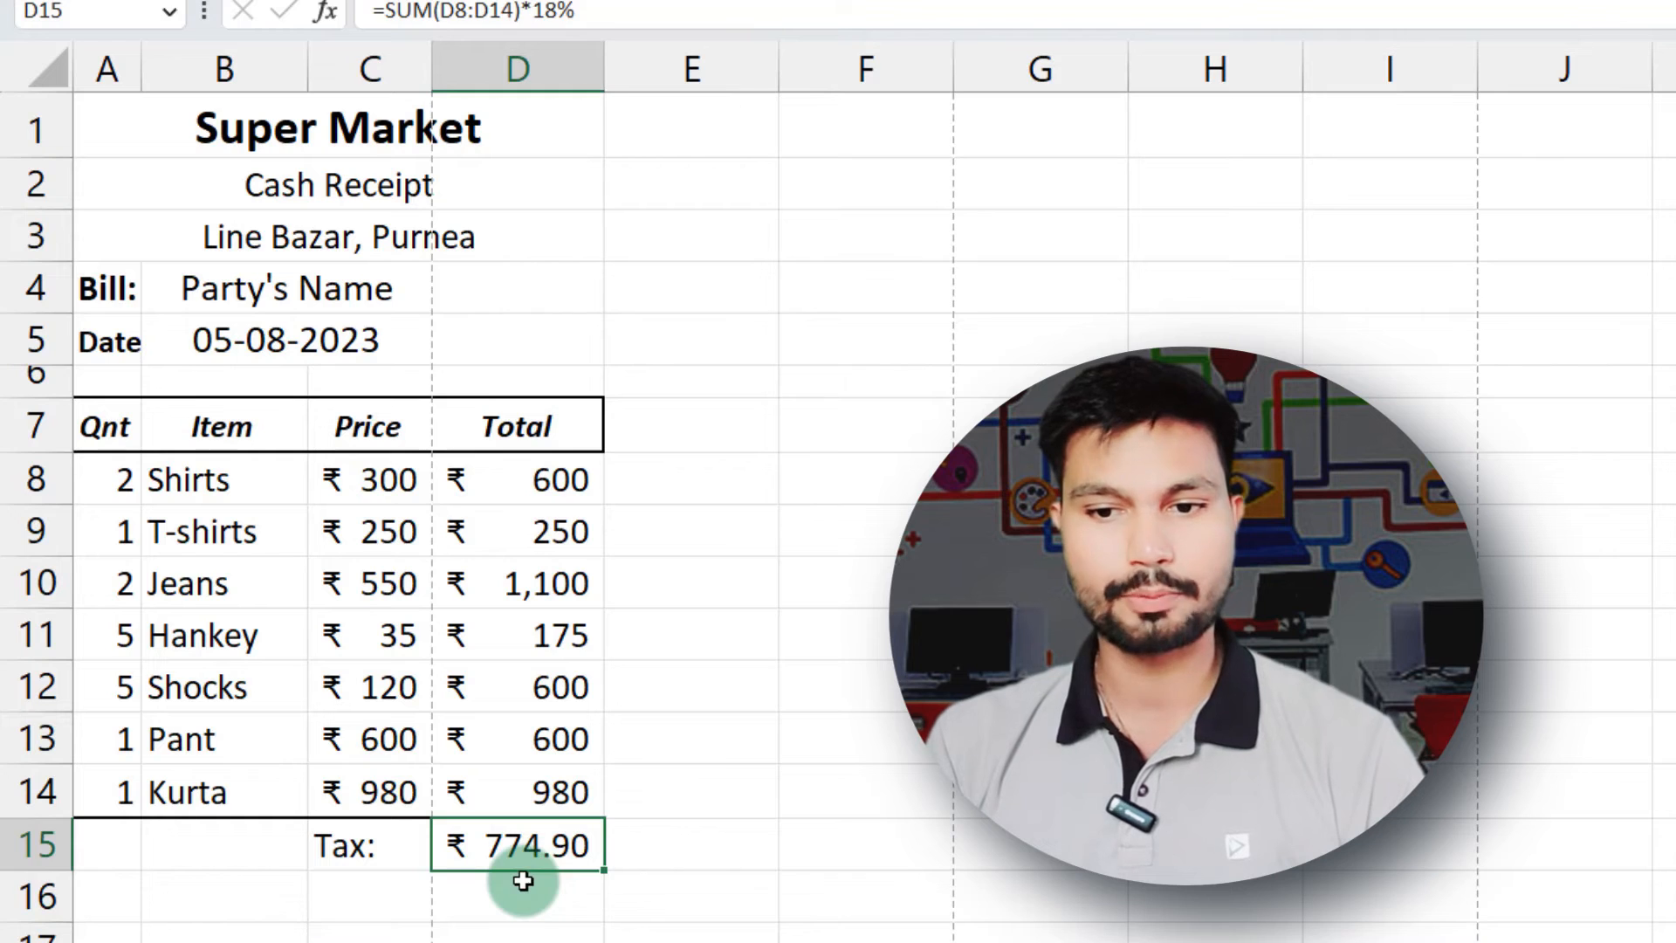
# Merge and center B16:C16 and enter the label Sub Total: in it
pyautogui.click(266, 902)
pyautogui.moveTo(265, 902); pyautogui.dragTo(371, 899)
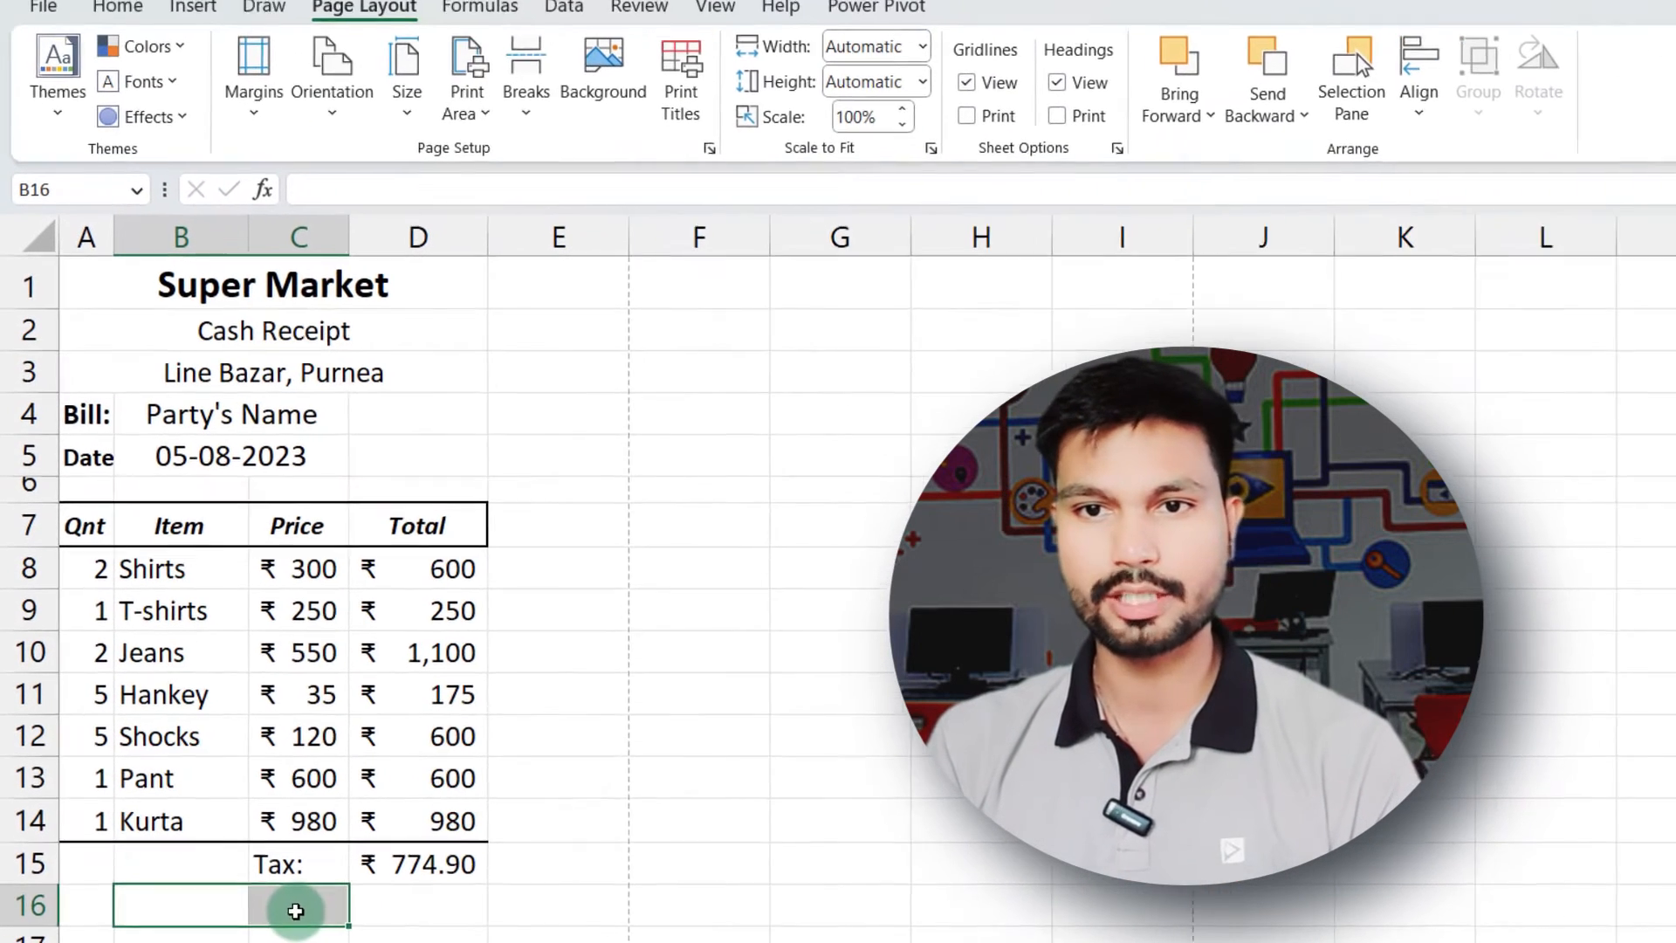
pyautogui.click(117, 18)
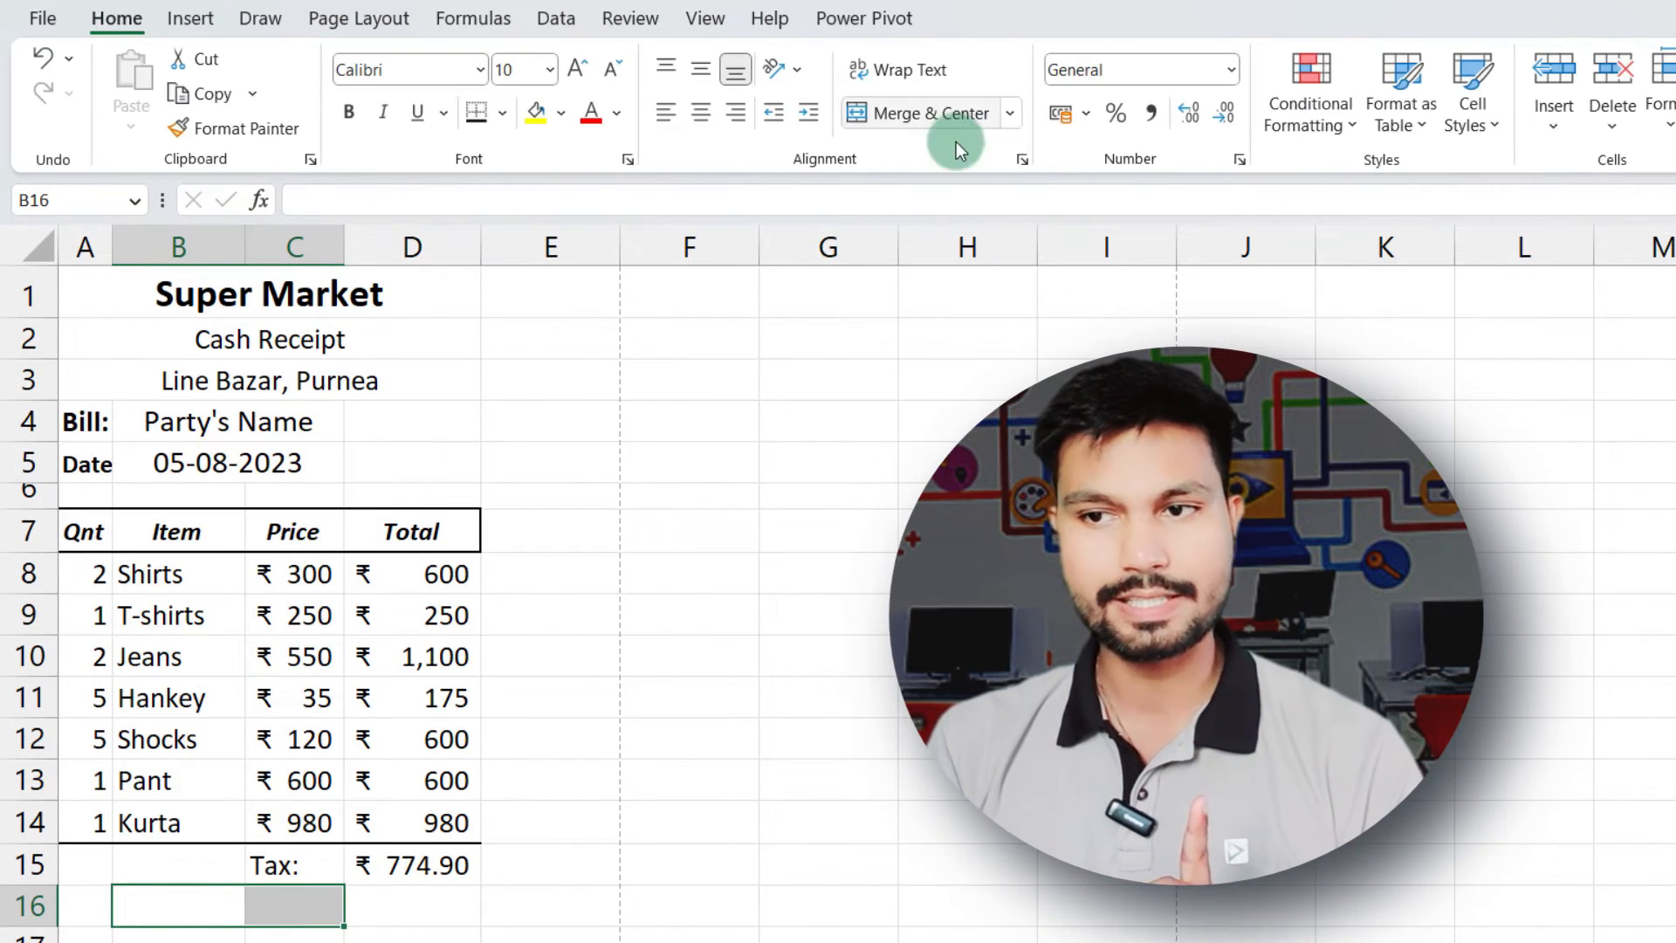
pyautogui.click(908, 114)
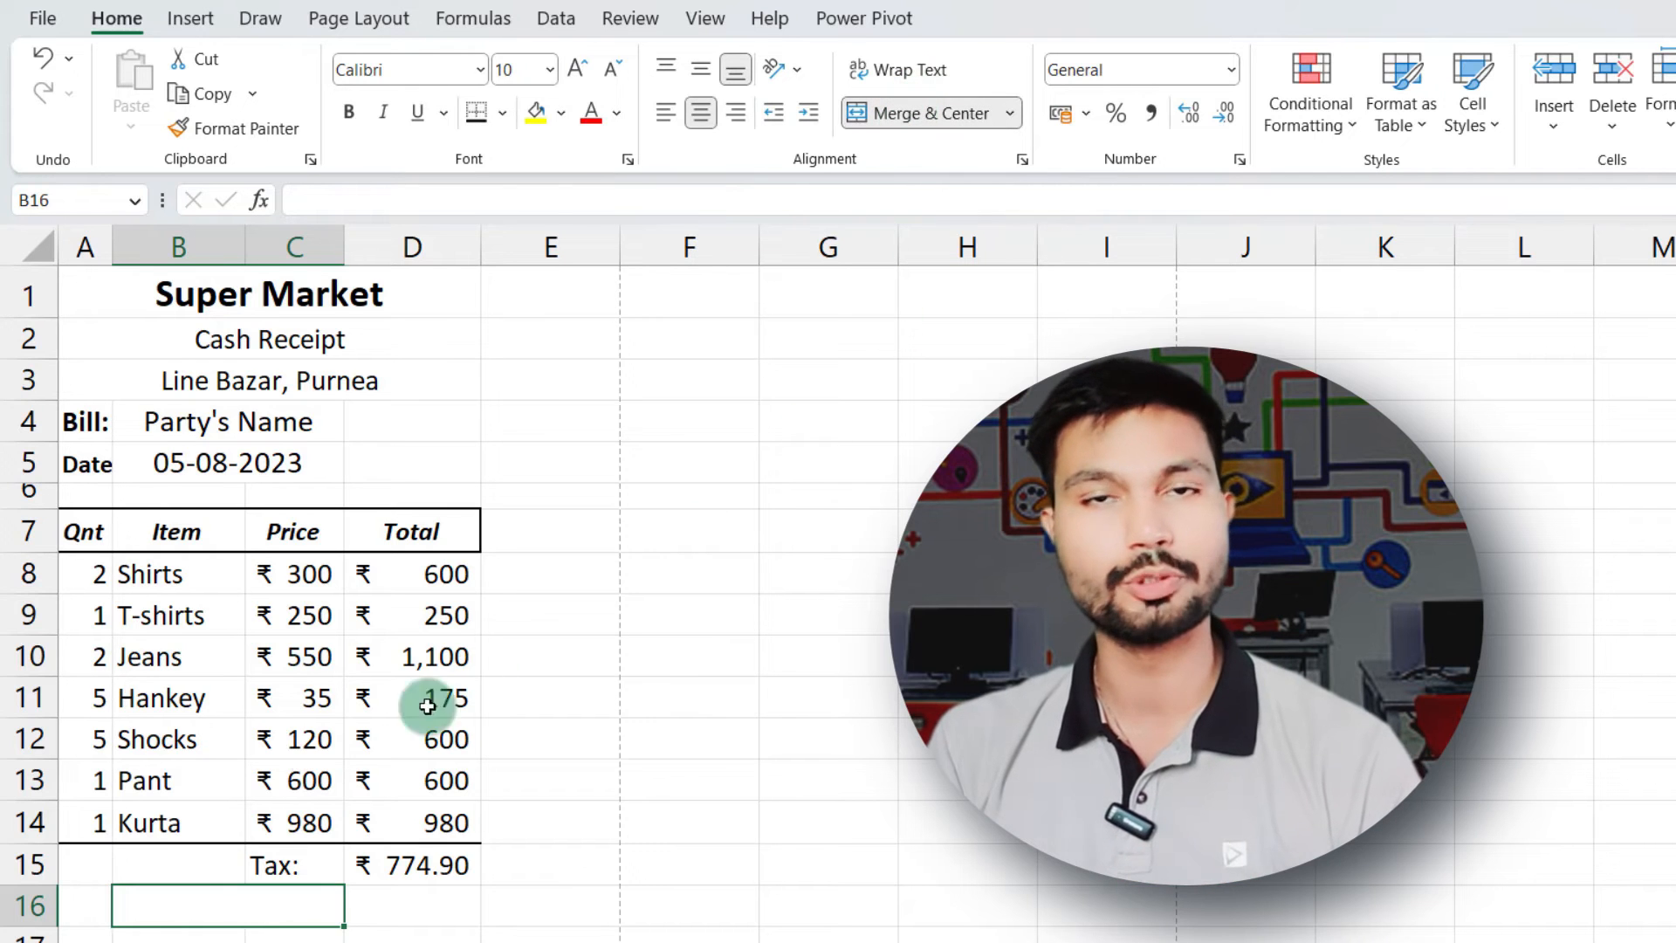
pyautogui.write('s')
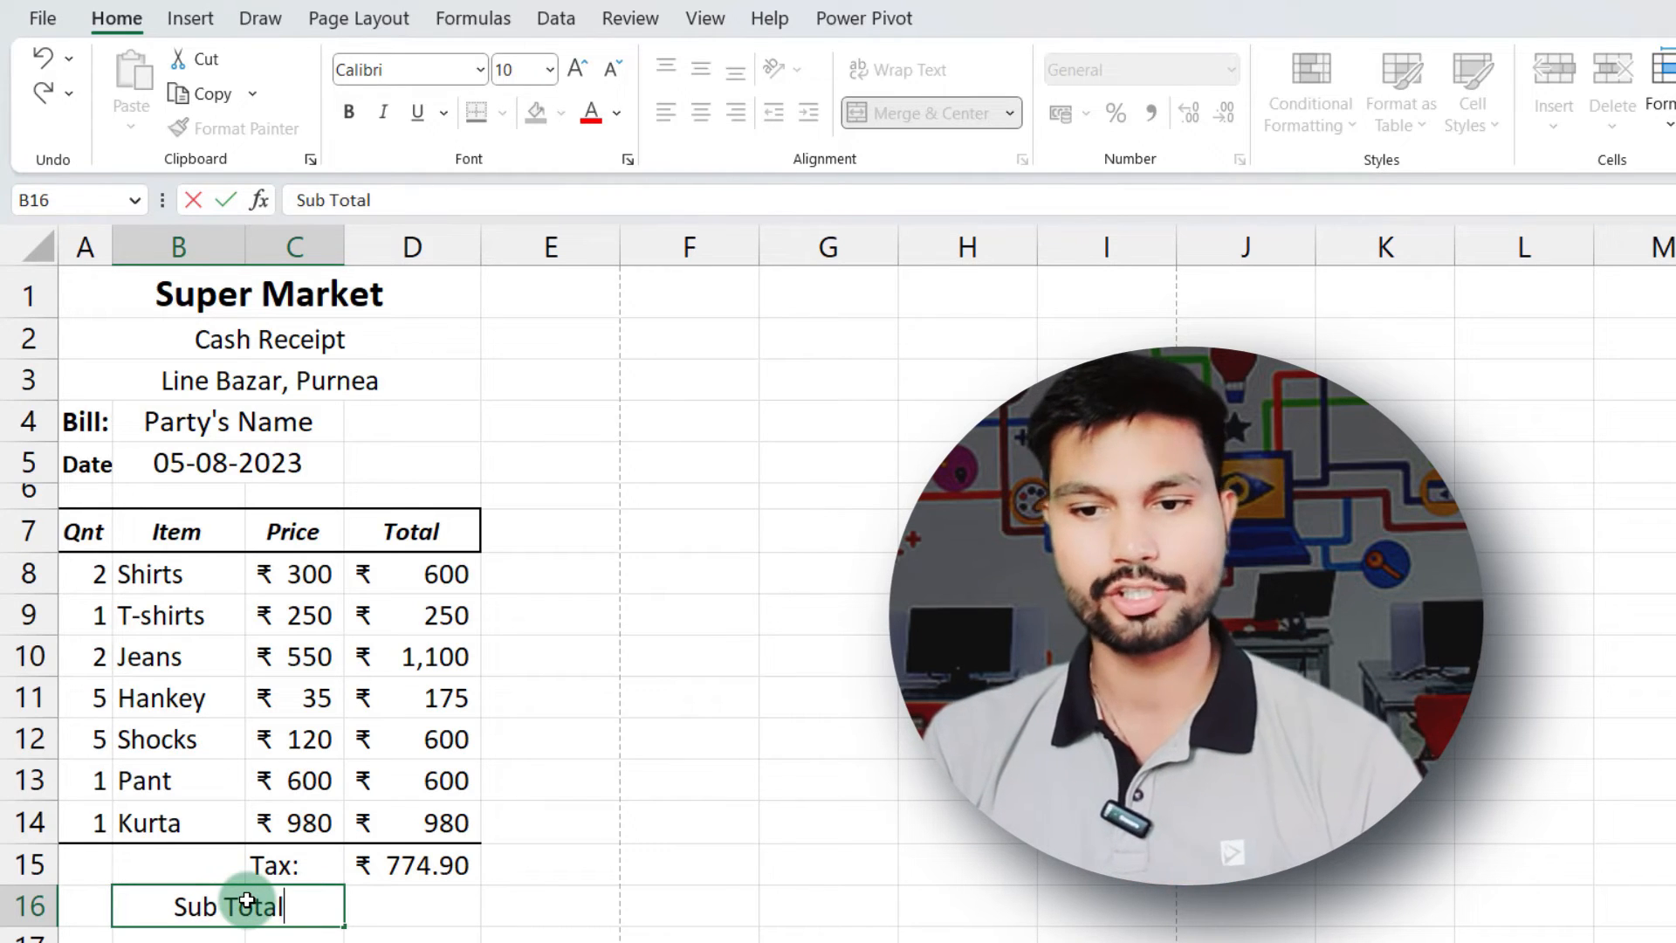
# Calculate the subtotal including tax in D16 with =SUM(D8:D15)
pyautogui.click(381, 906)
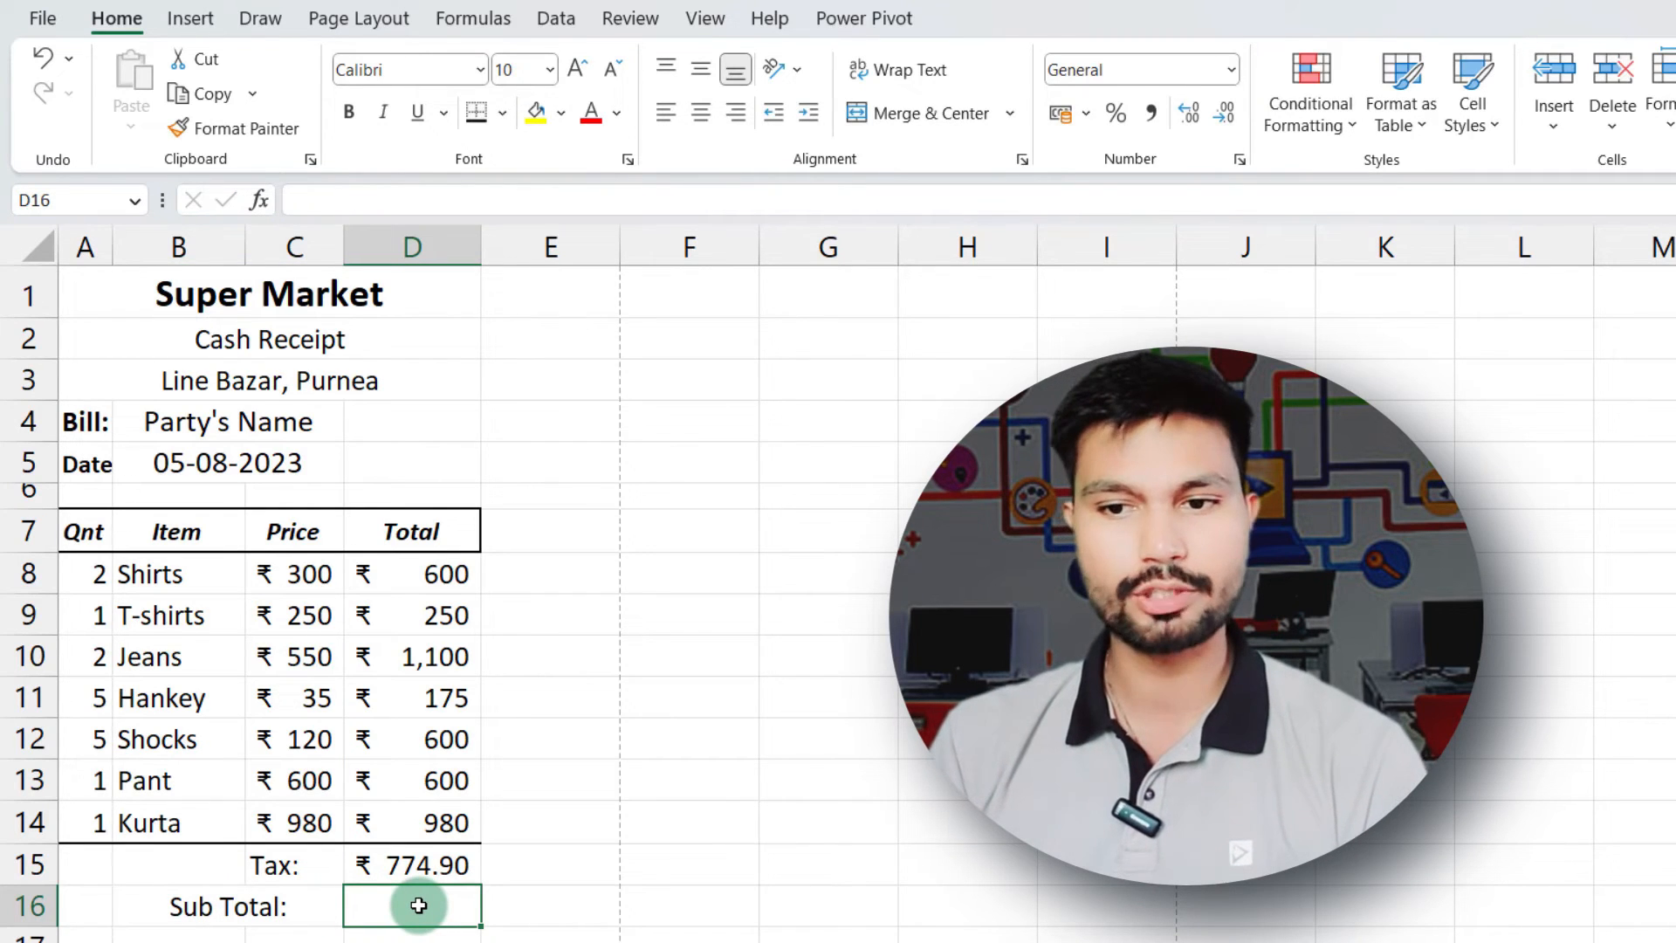
pyautogui.write('=sum')
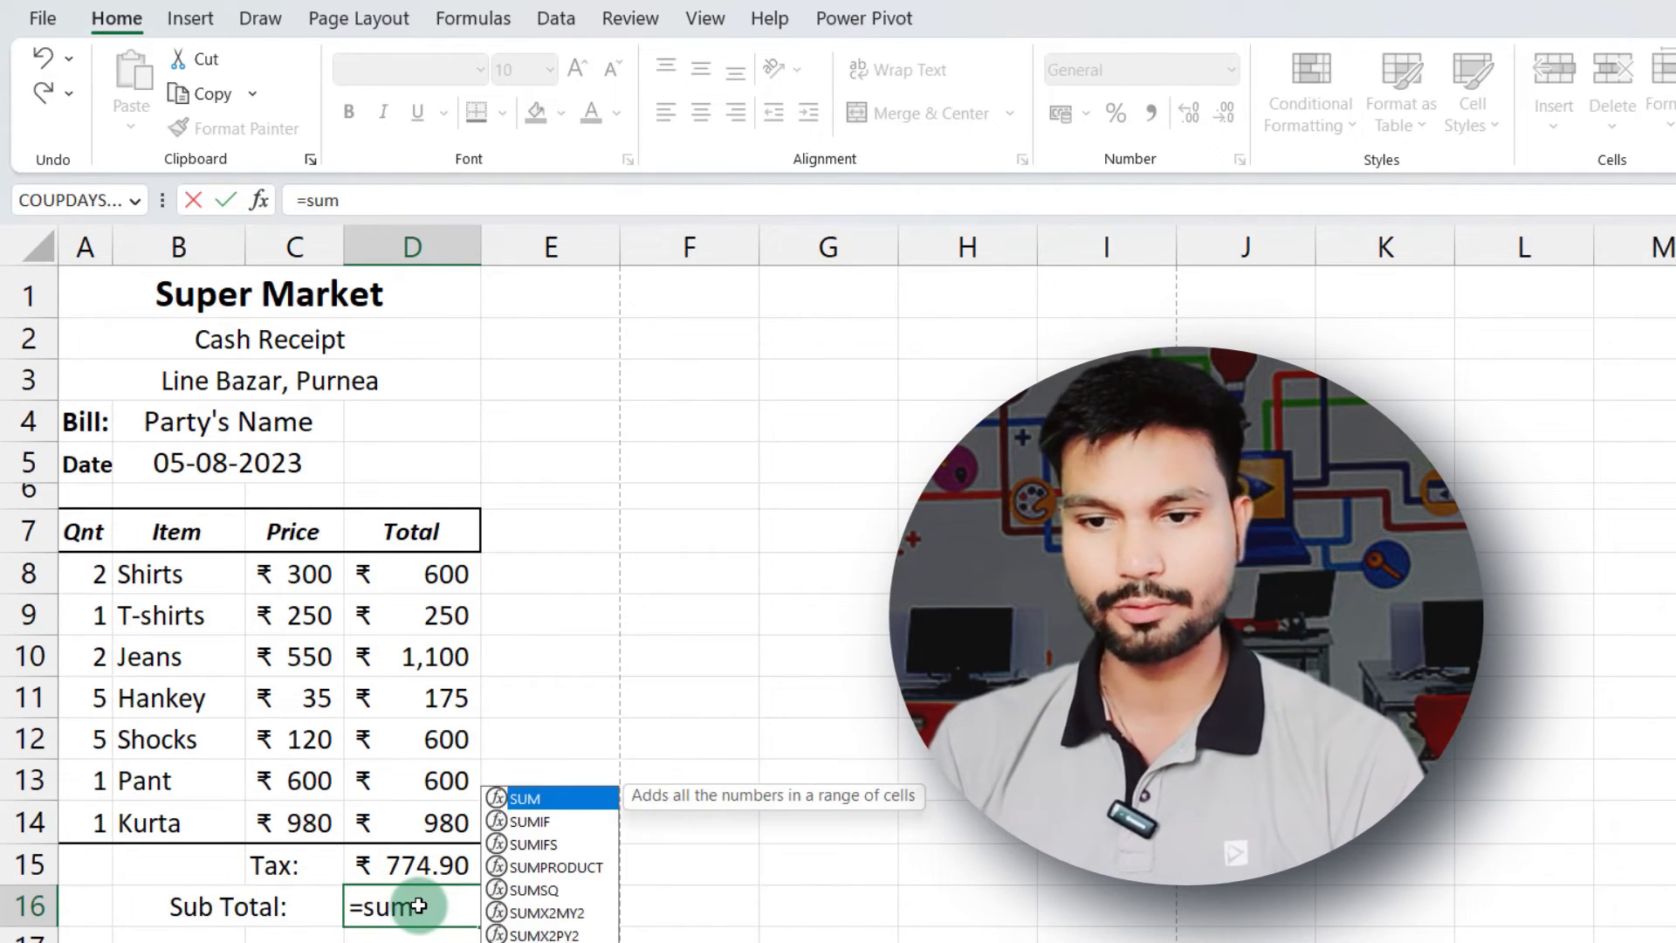
pyautogui.write('(')
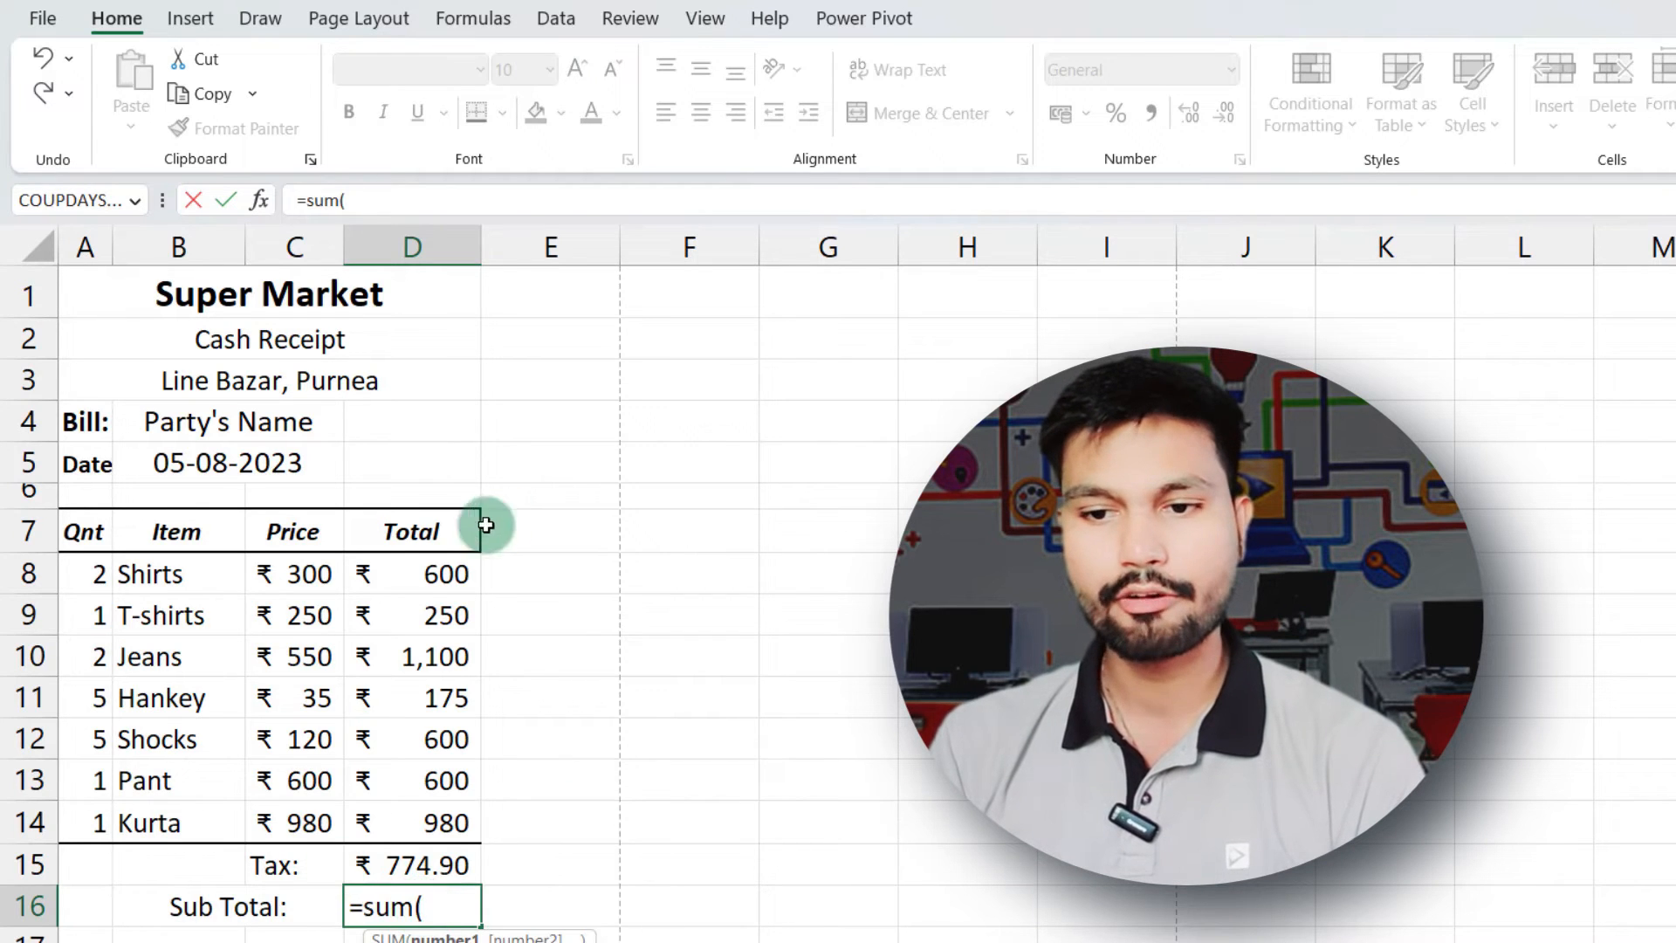
pyautogui.moveTo(412, 540); pyautogui.dragTo(412, 830)
pyautogui.moveTo(491, 795); pyautogui.dragTo(489, 798)
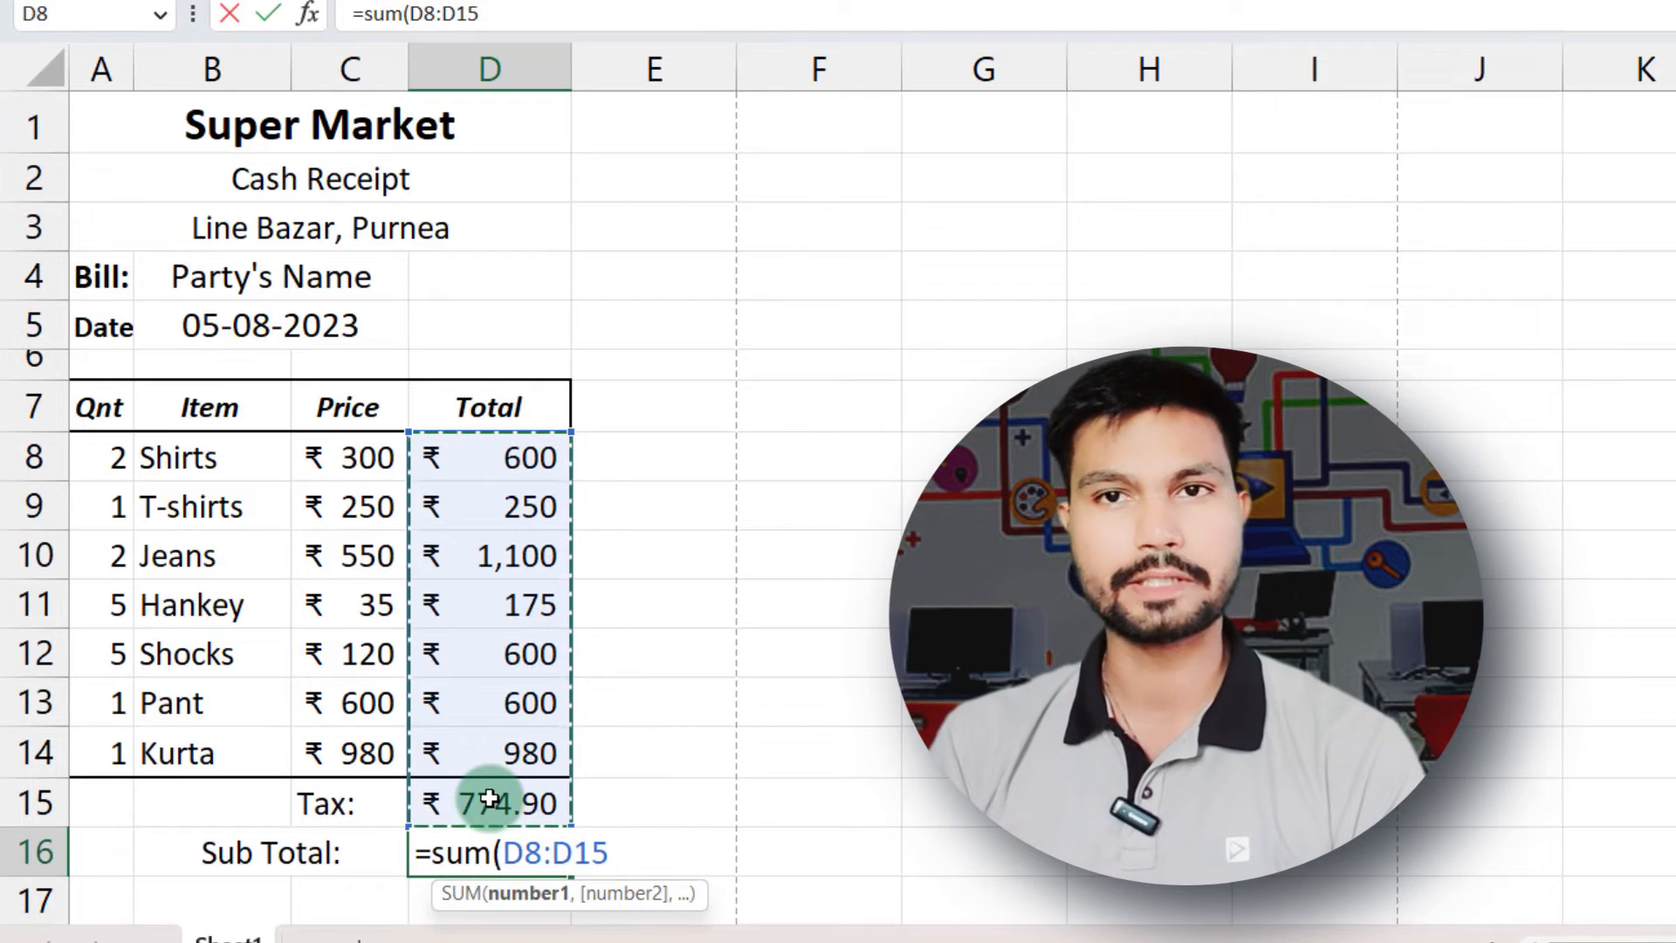
pyautogui.write(')')
pyautogui.press('Return')
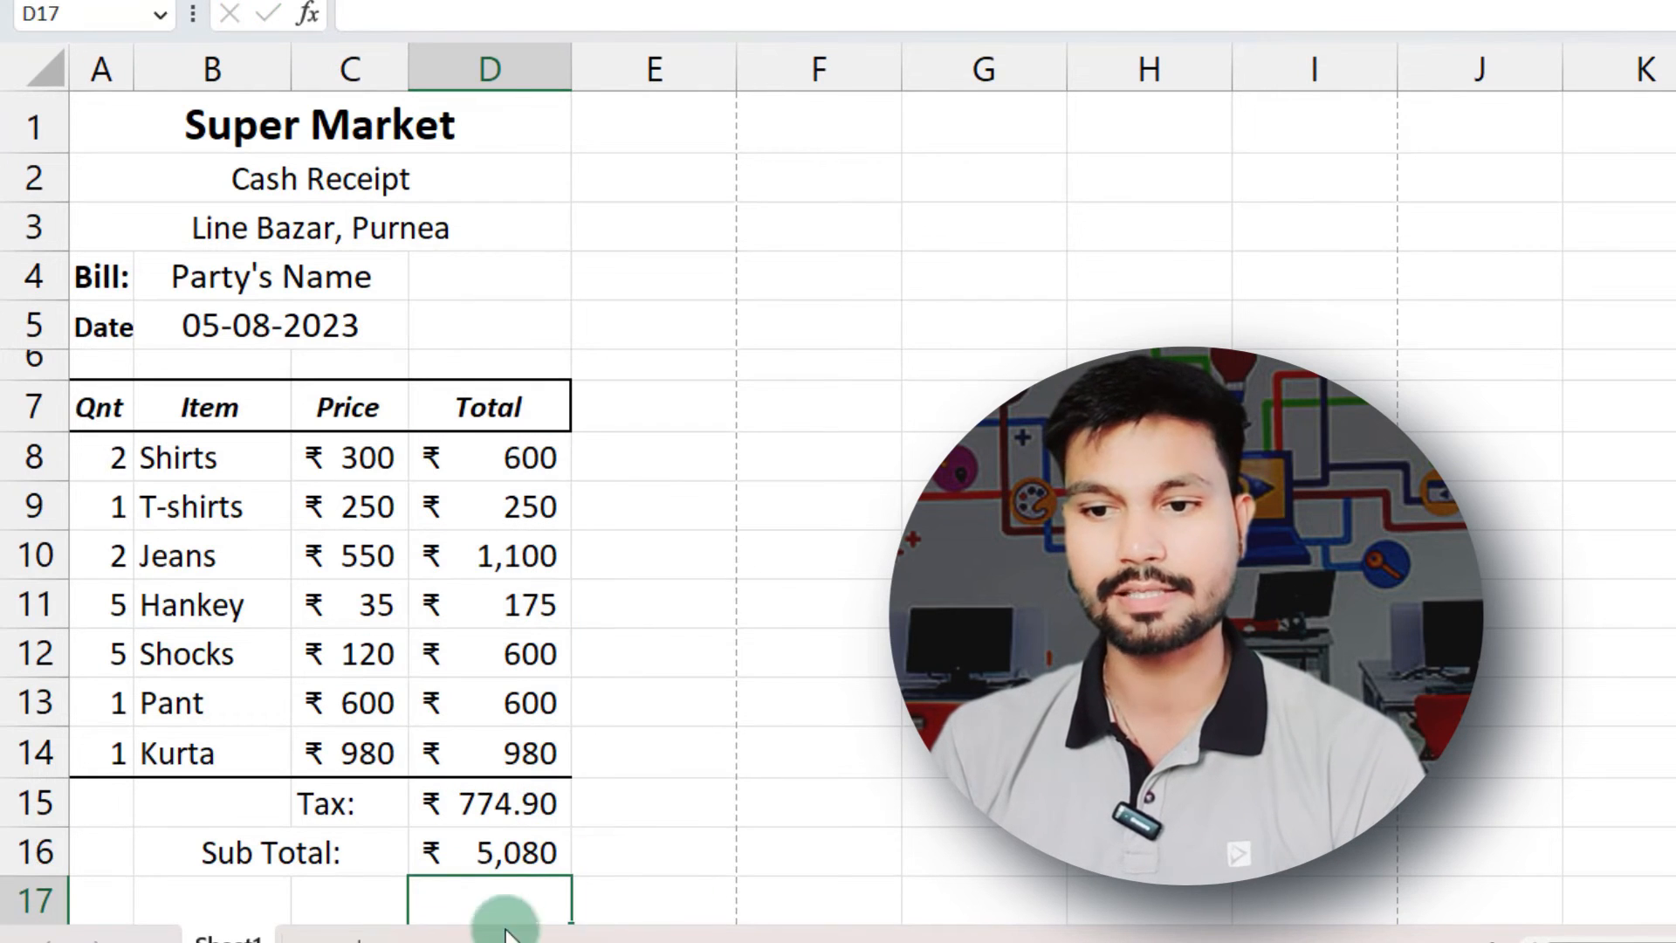
pyautogui.click(474, 855)
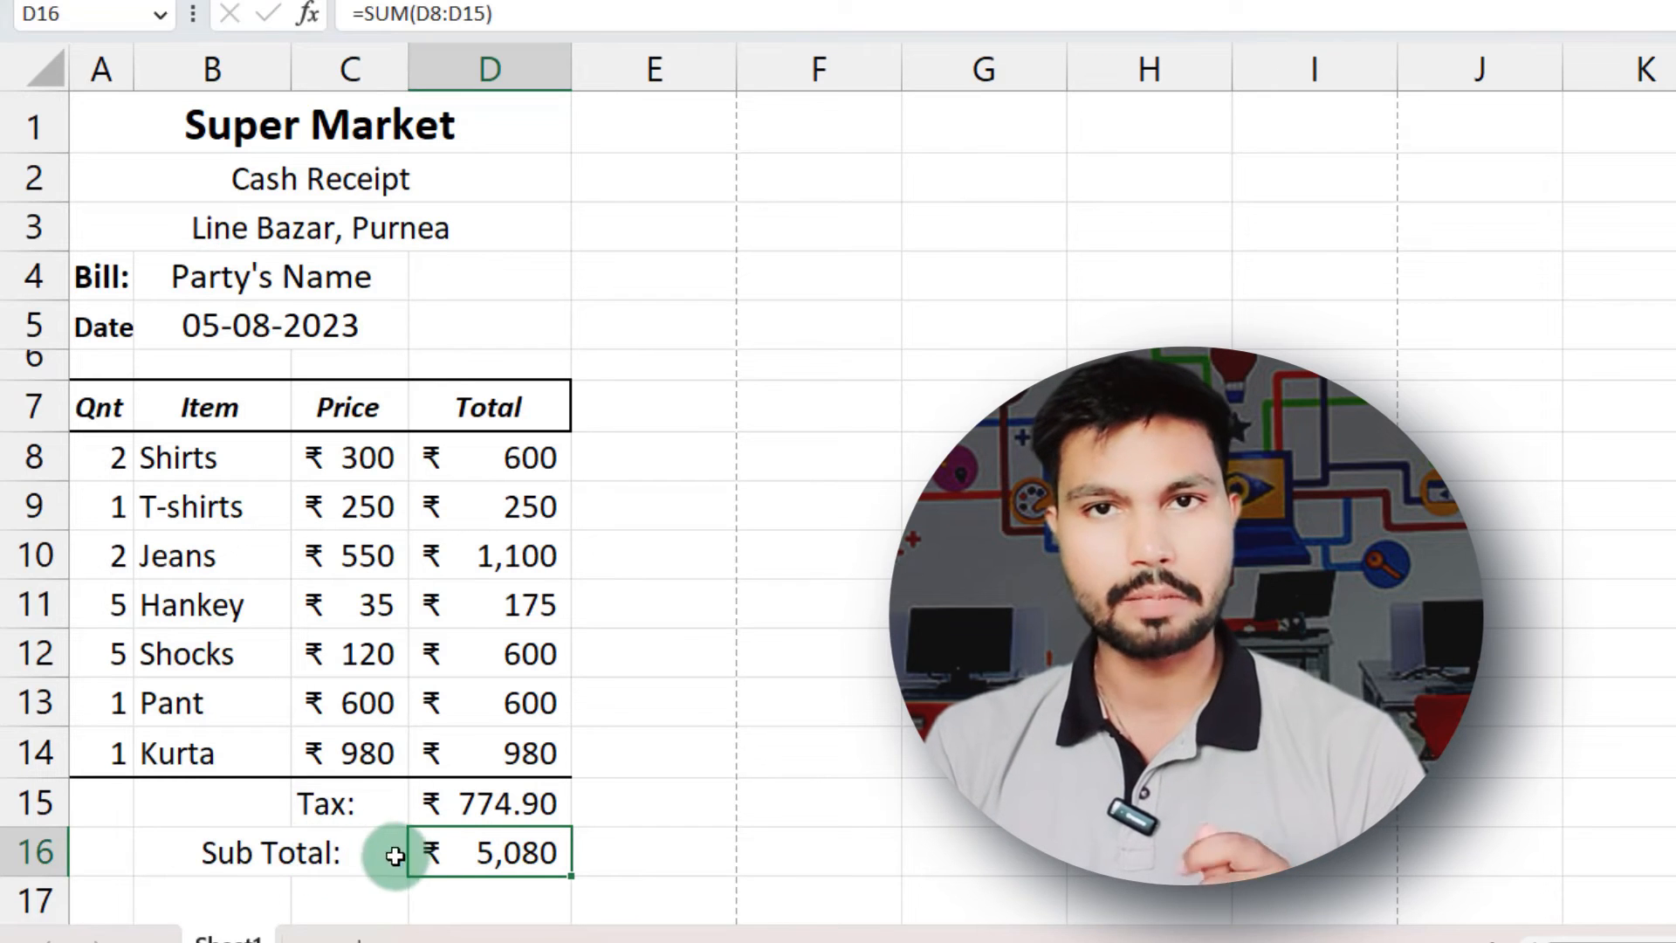
# Apply a thick bottom border to the Sub Total amount in D16
pyautogui.moveTo(232, 848); pyautogui.dragTo(478, 864)
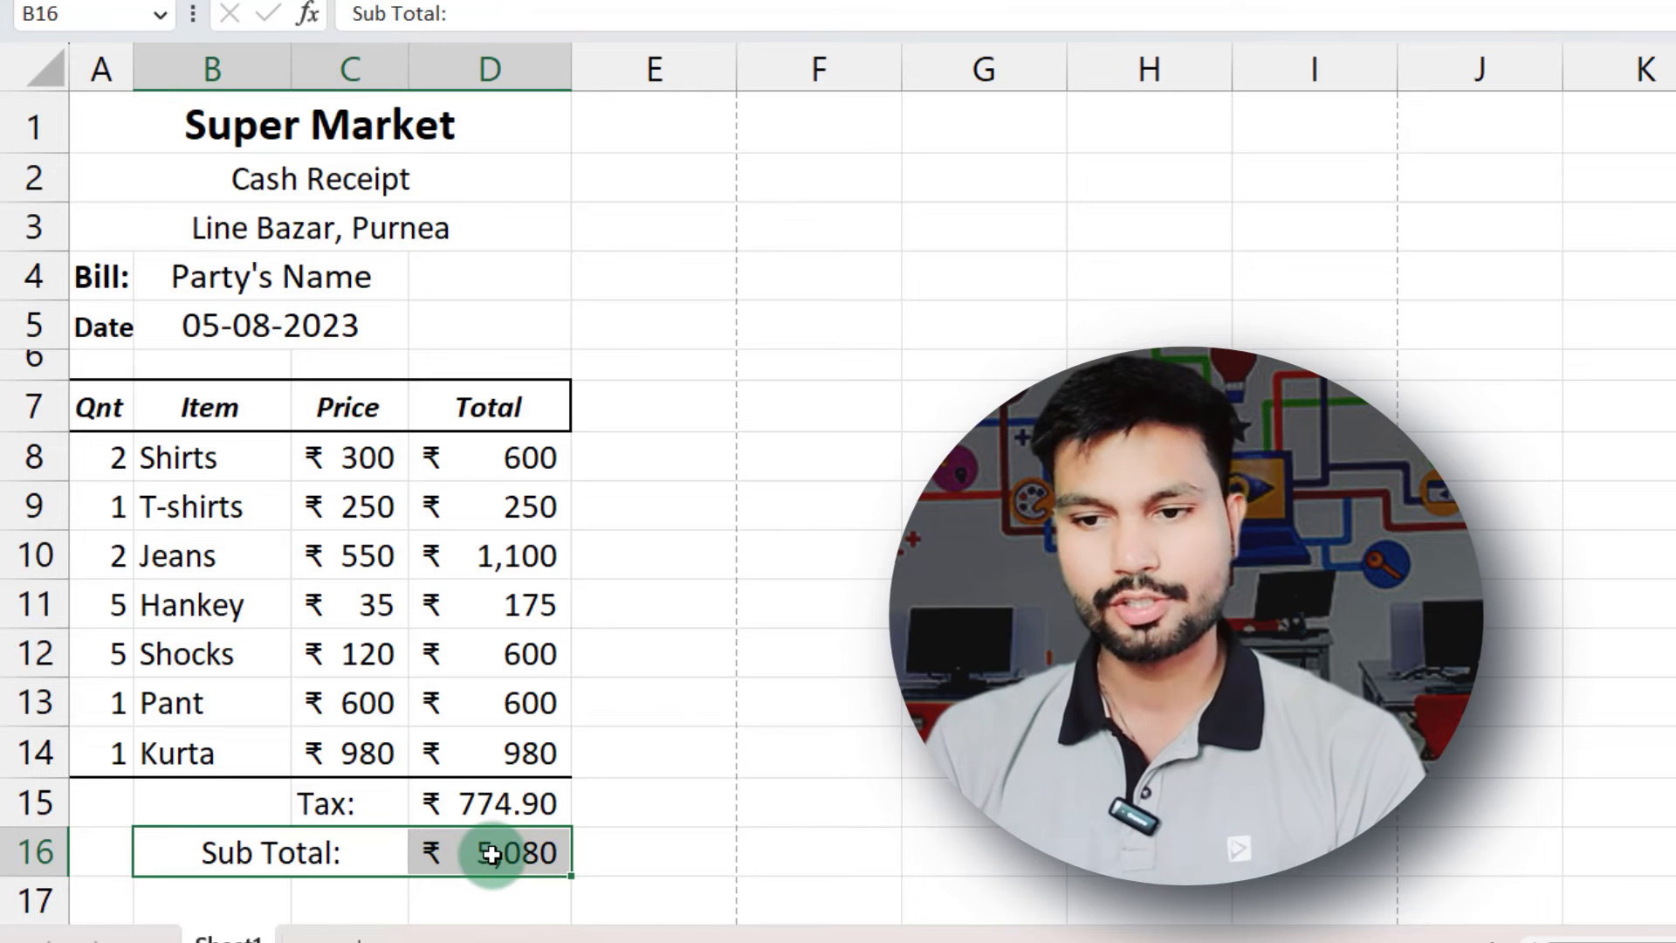
pyautogui.click(491, 853)
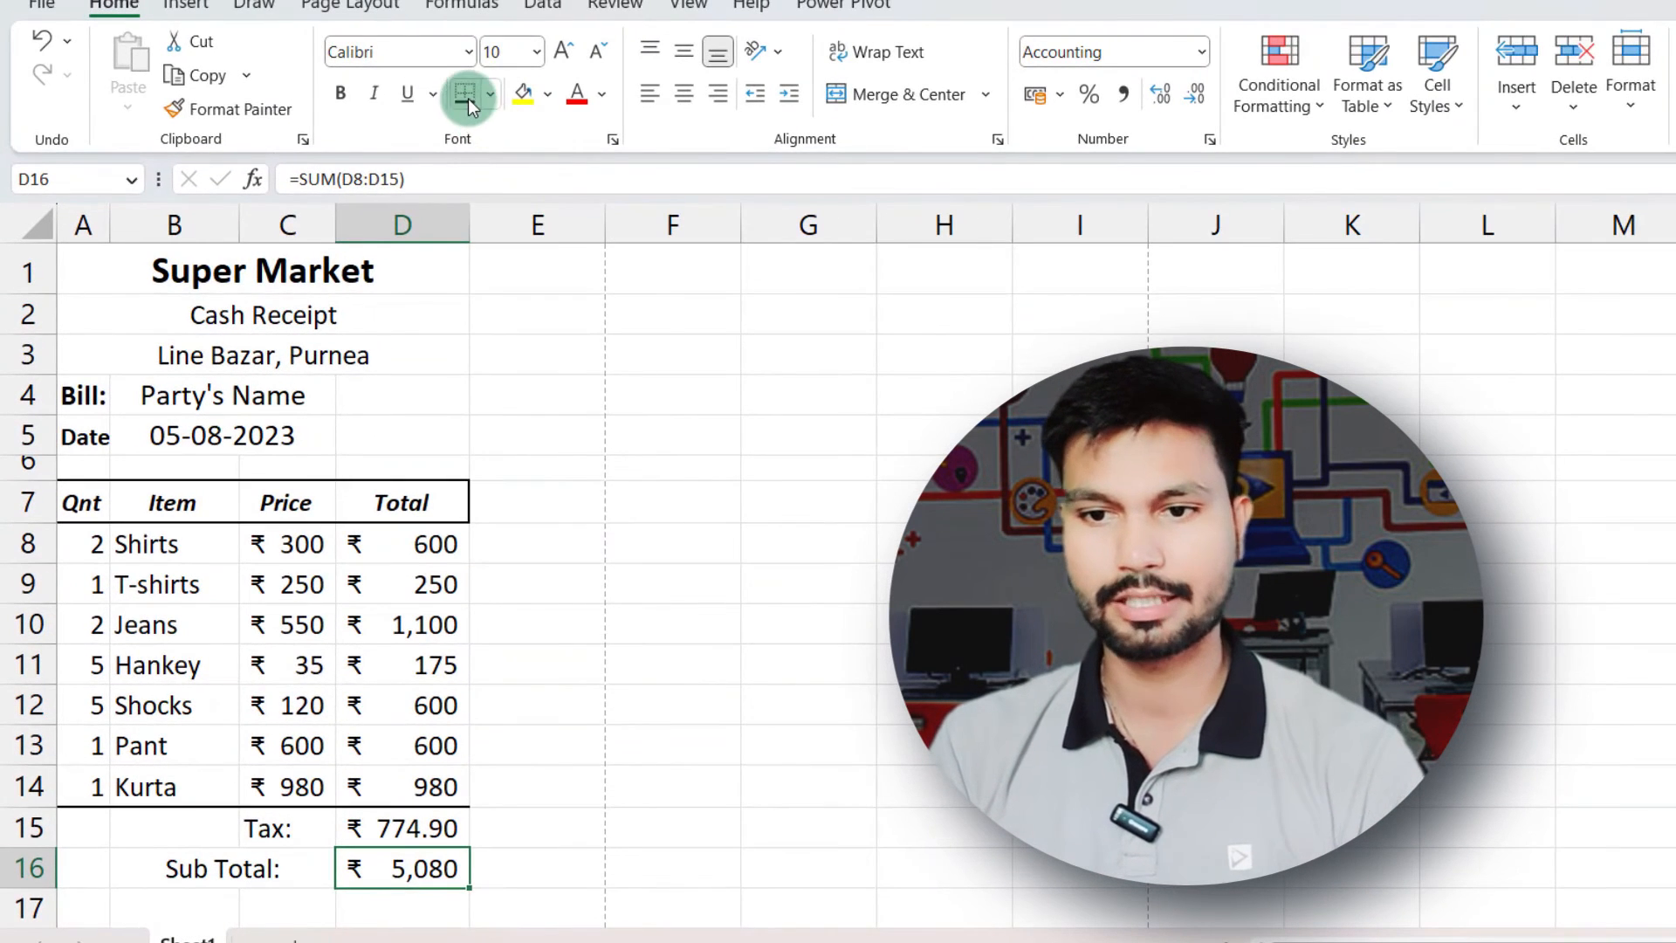
pyautogui.click(469, 105)
pyautogui.click(529, 796)
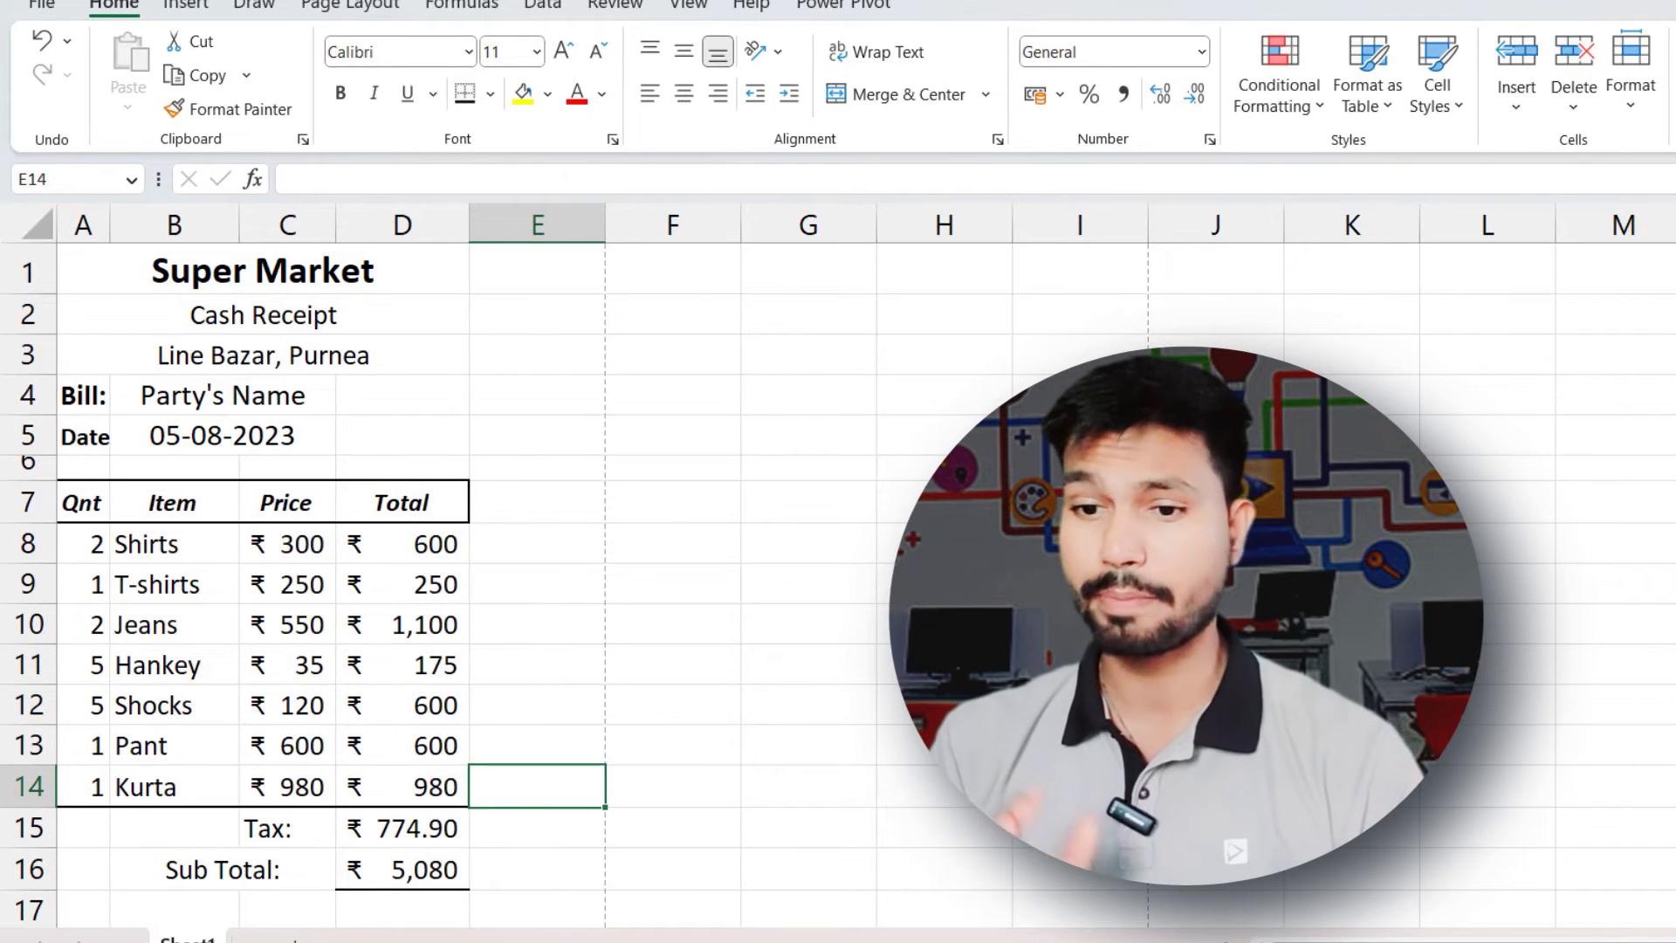
# Apply a top and thick bottom border to the empty row below the Sub Total, A17:D17
pyautogui.scroll(-1, 436, 567)
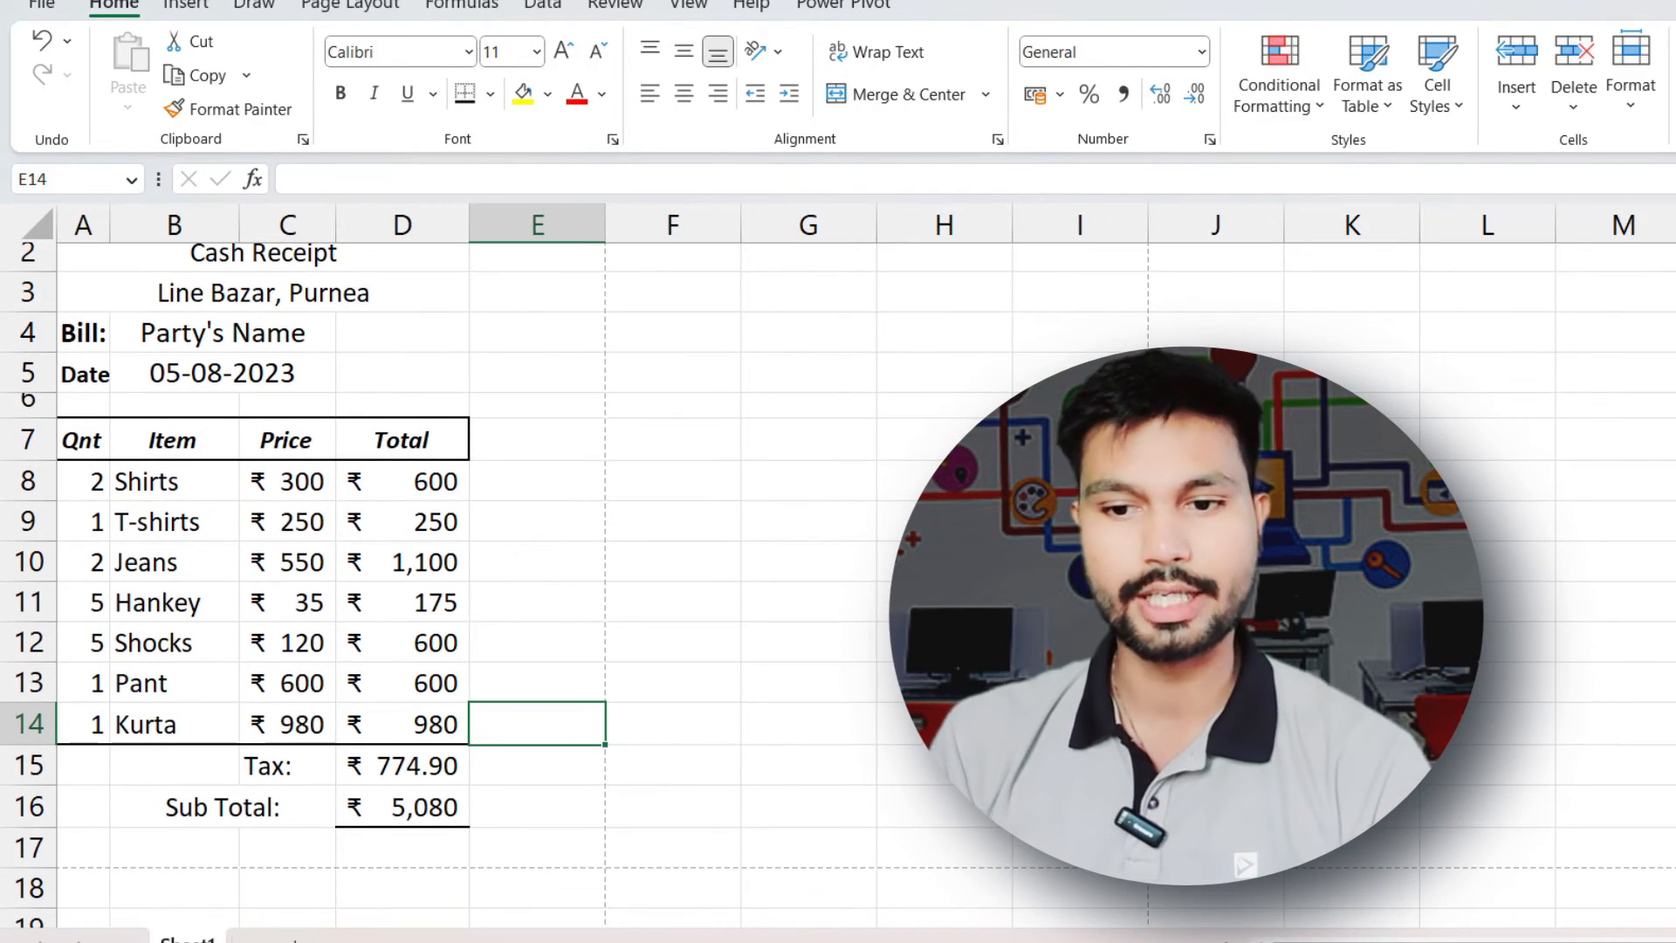
pyautogui.scroll(1, 437, 568)
pyautogui.scroll(-1, 437, 567)
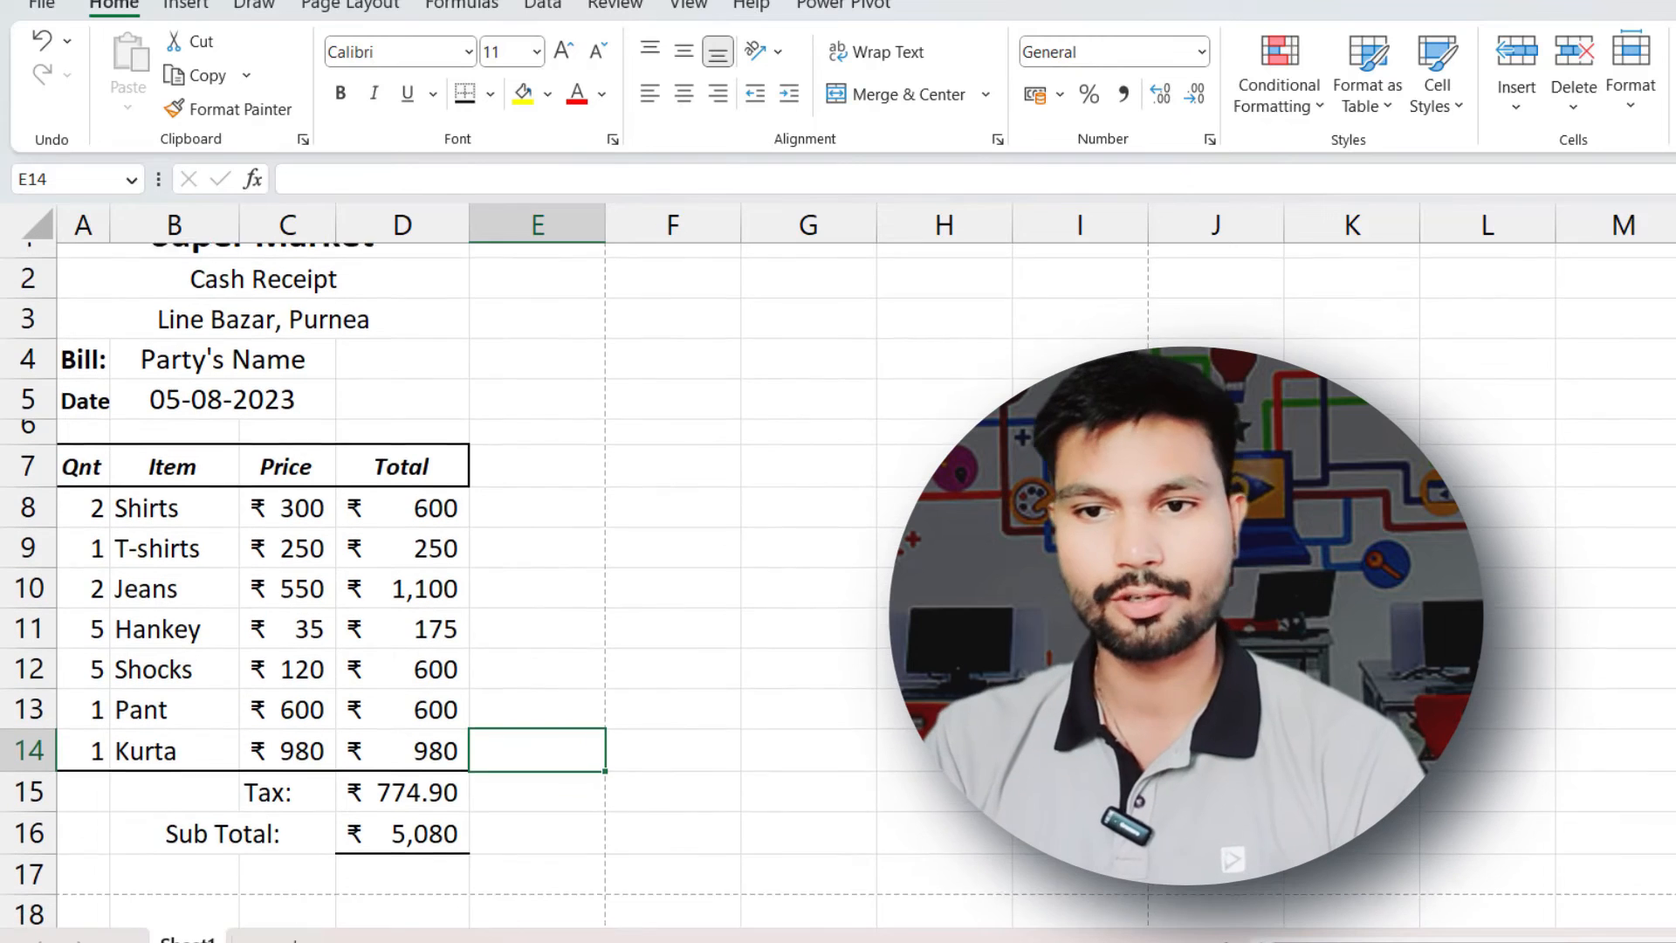
pyautogui.moveTo(90, 856); pyautogui.dragTo(433, 849)
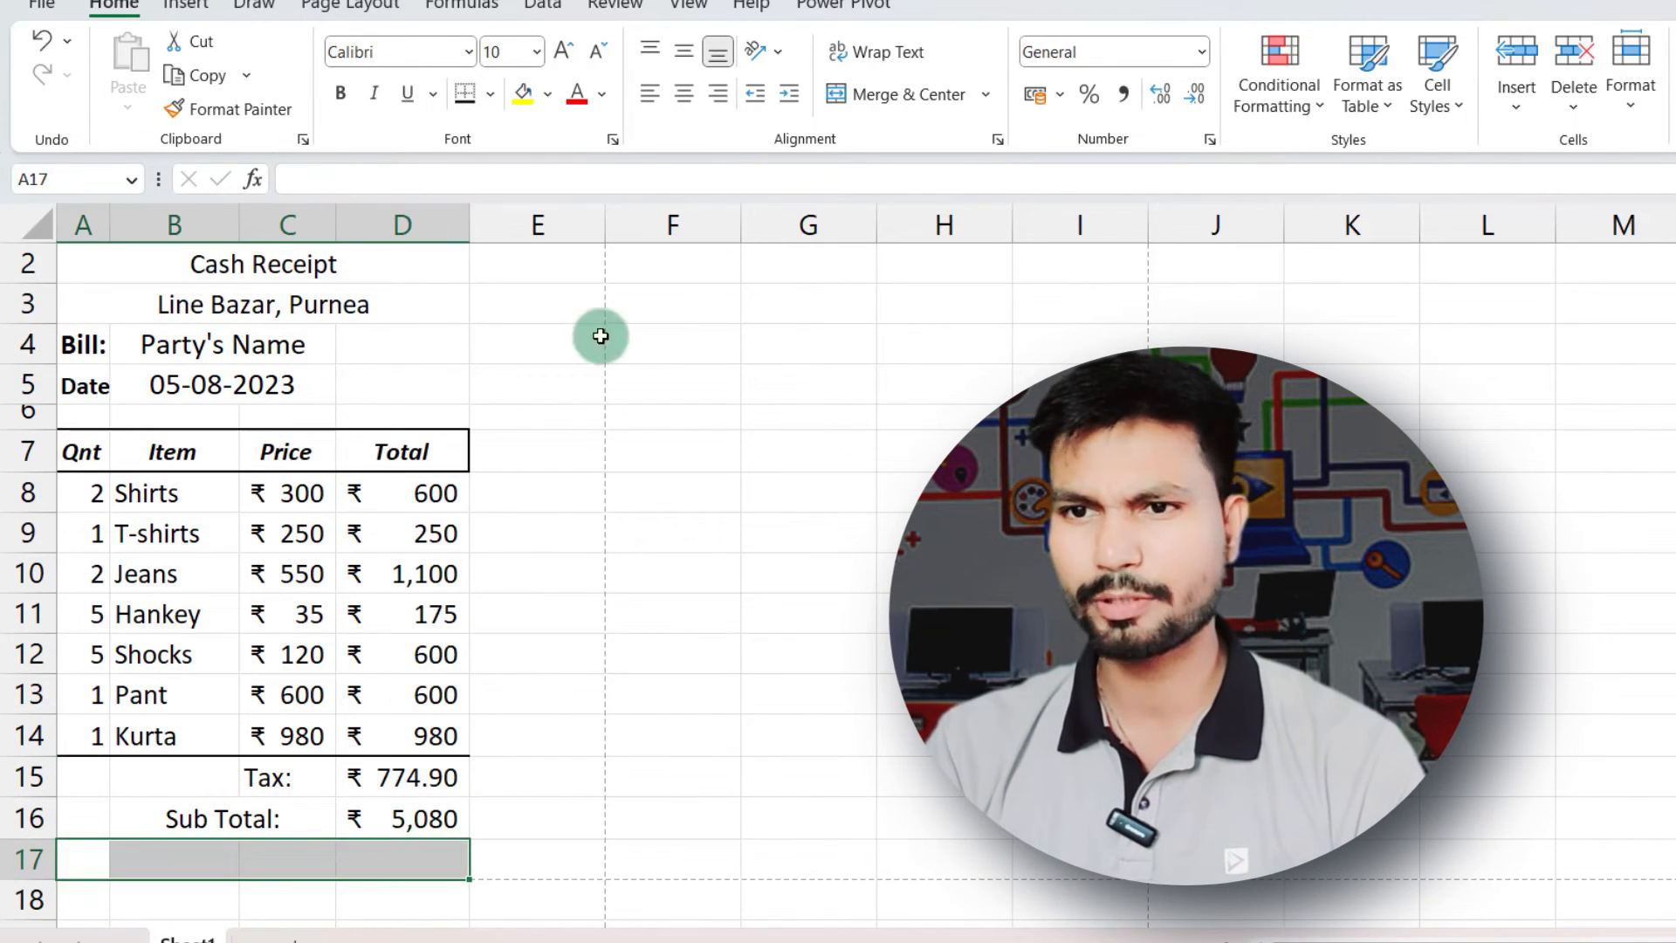
pyautogui.click(493, 93)
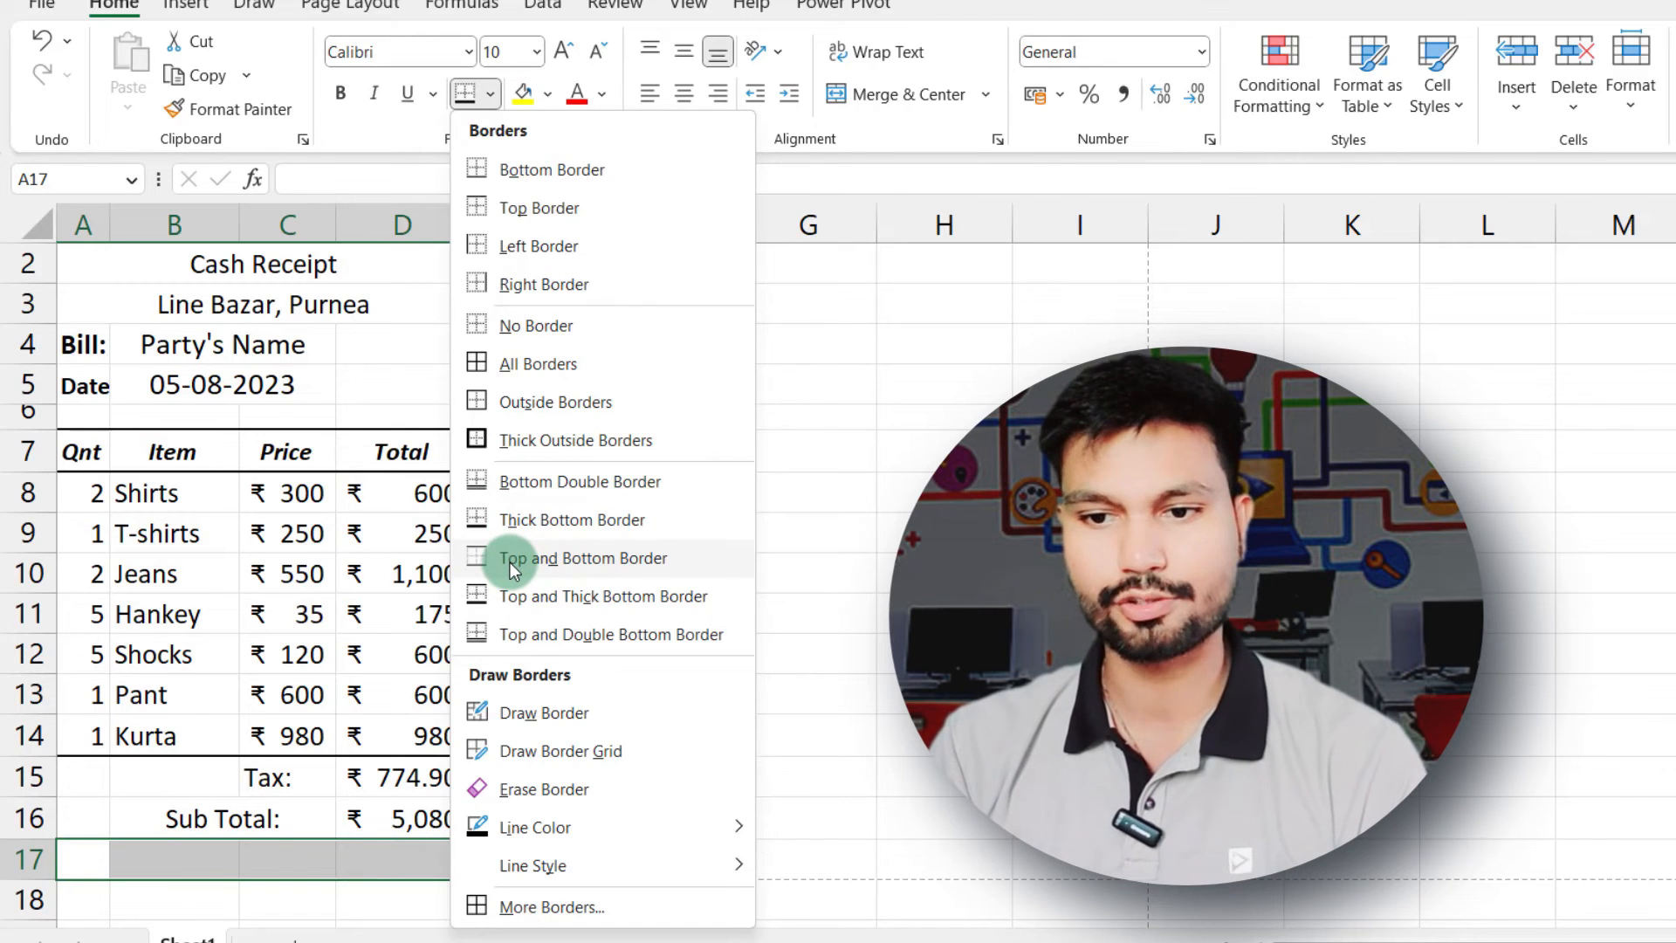
pyautogui.click(506, 599)
pyautogui.click(431, 846)
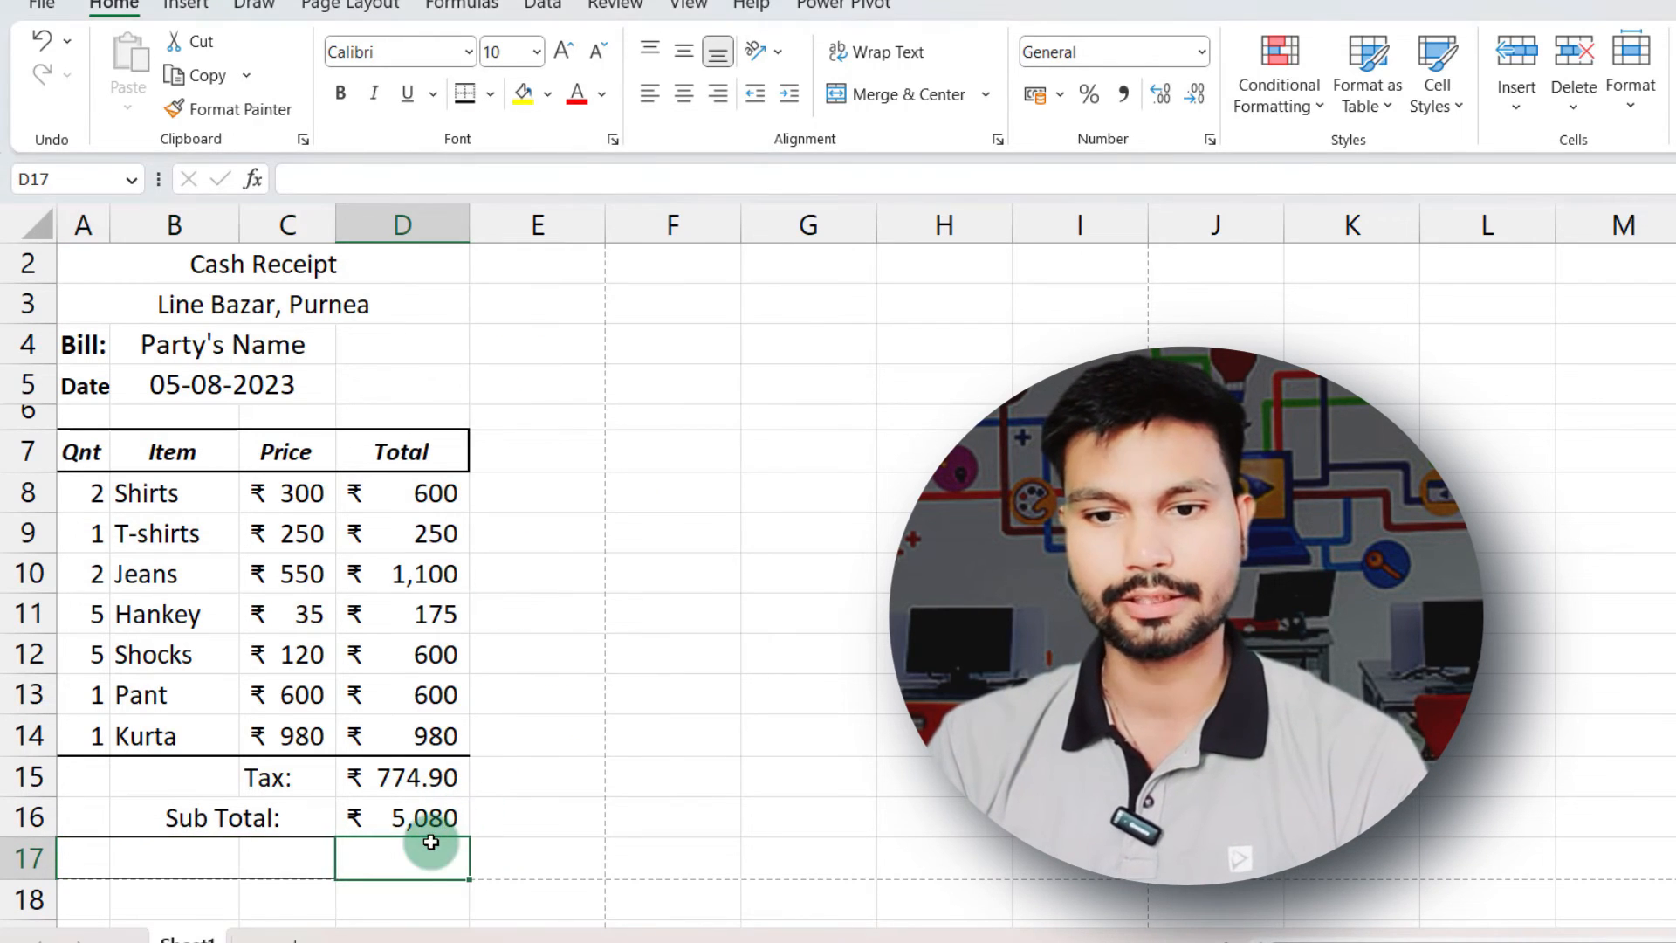
# Merge and center A17:D17 and enter the closing line "Thank You for visit again"
pyautogui.moveTo(109, 853); pyautogui.dragTo(384, 855)
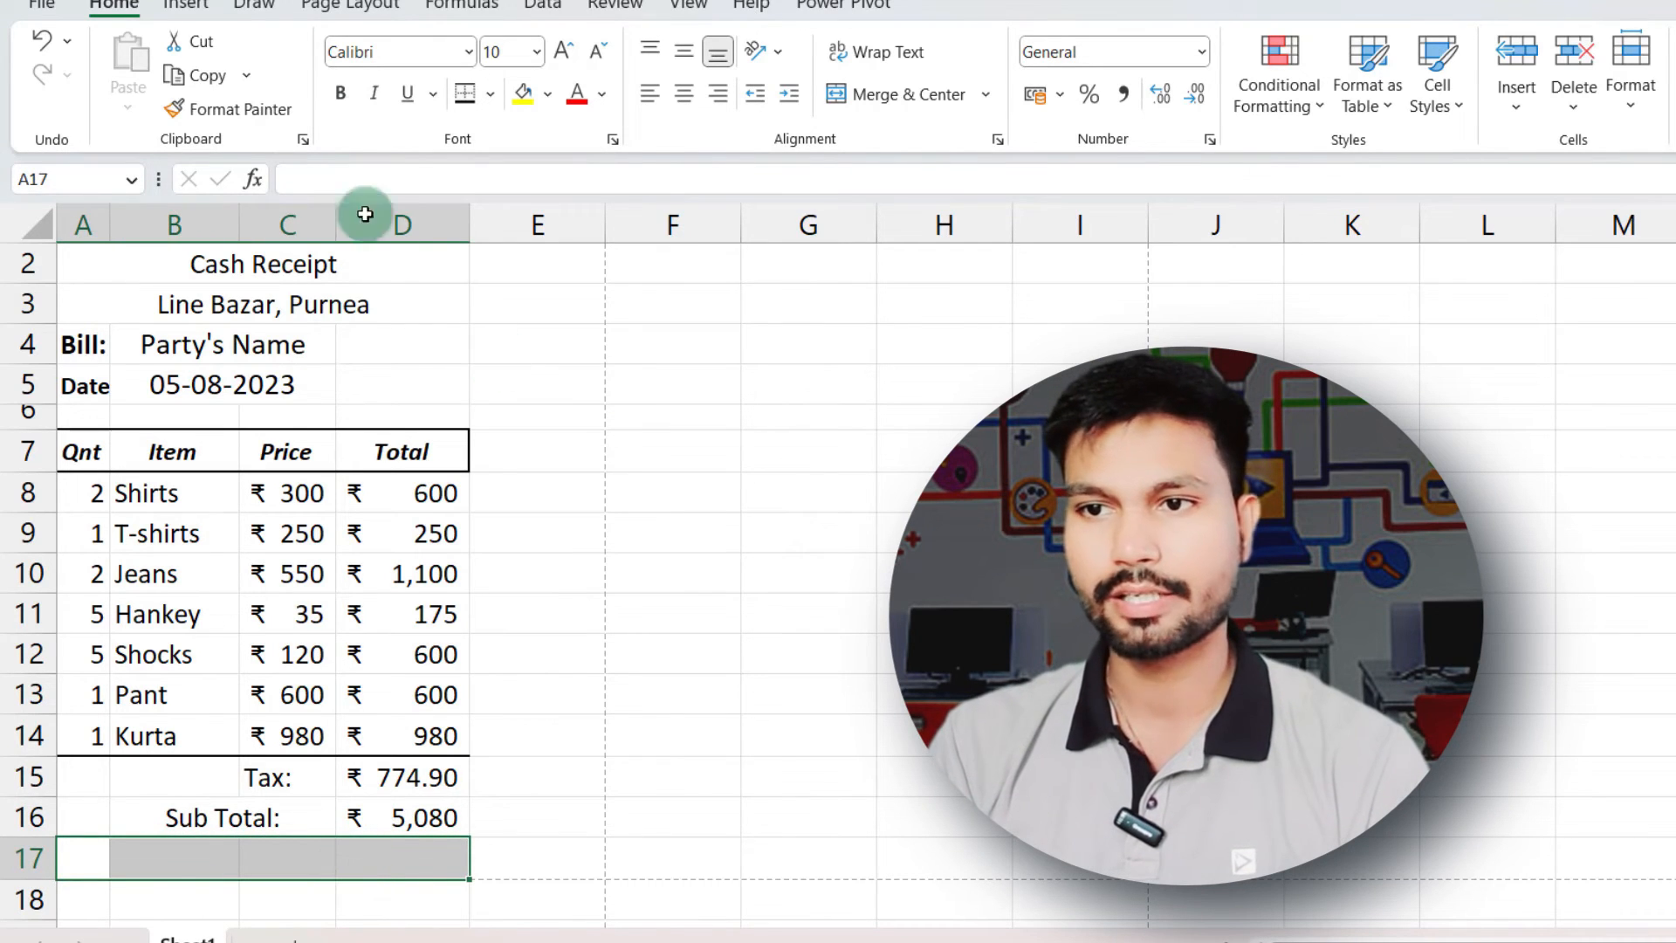
pyautogui.click(683, 96)
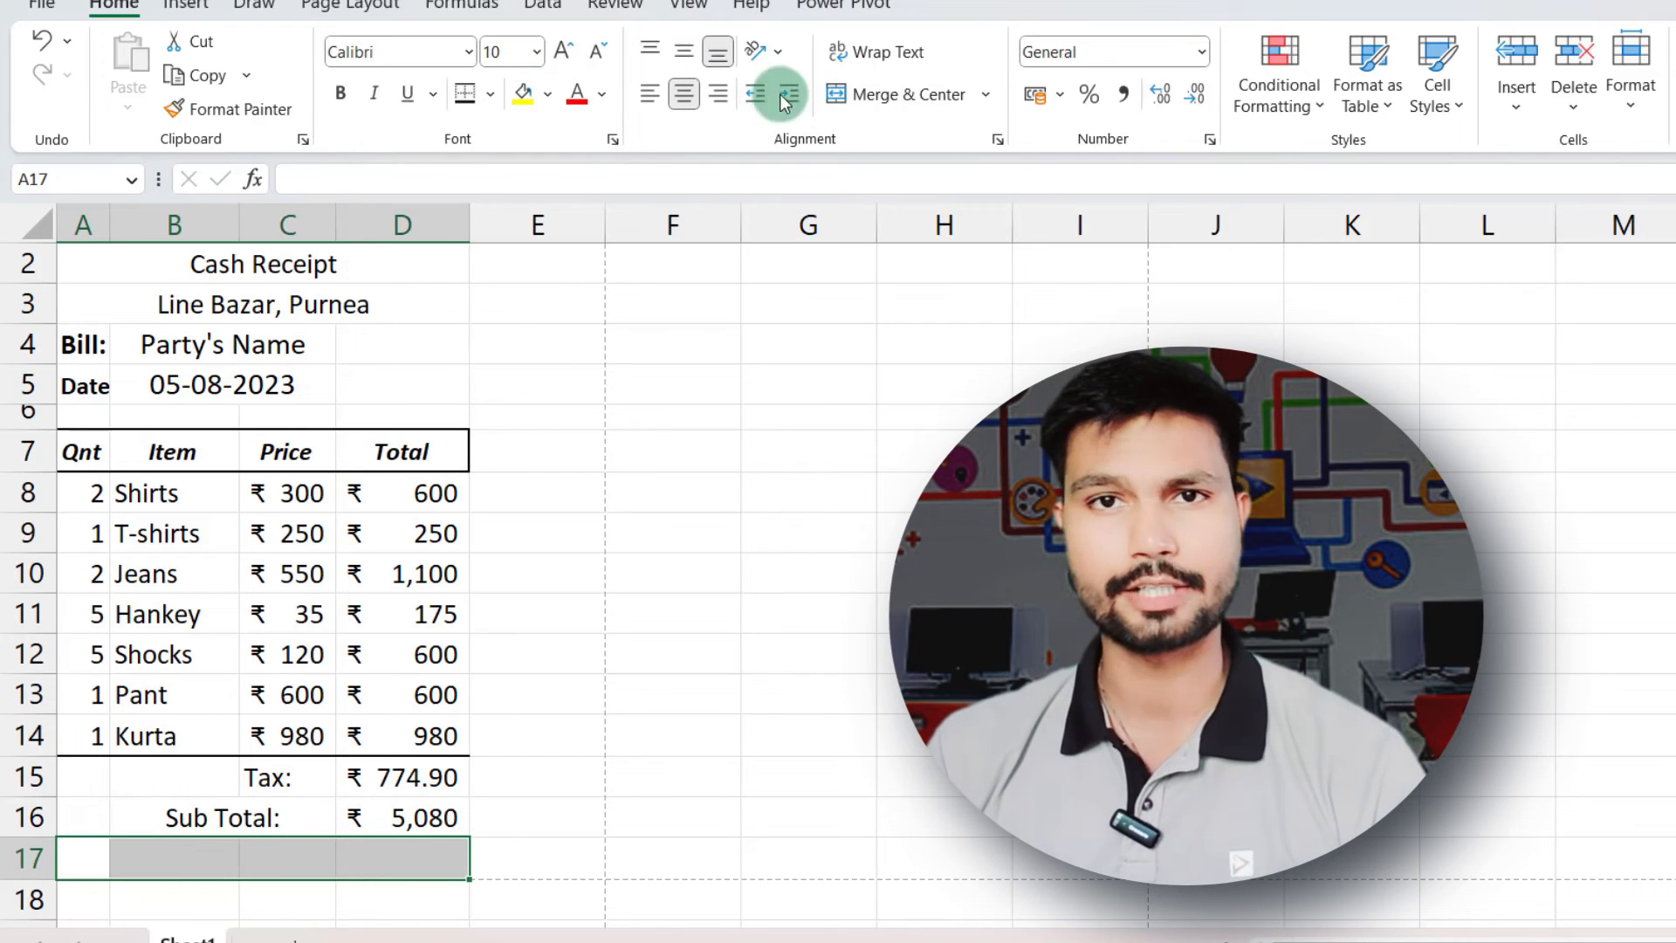
pyautogui.click(920, 94)
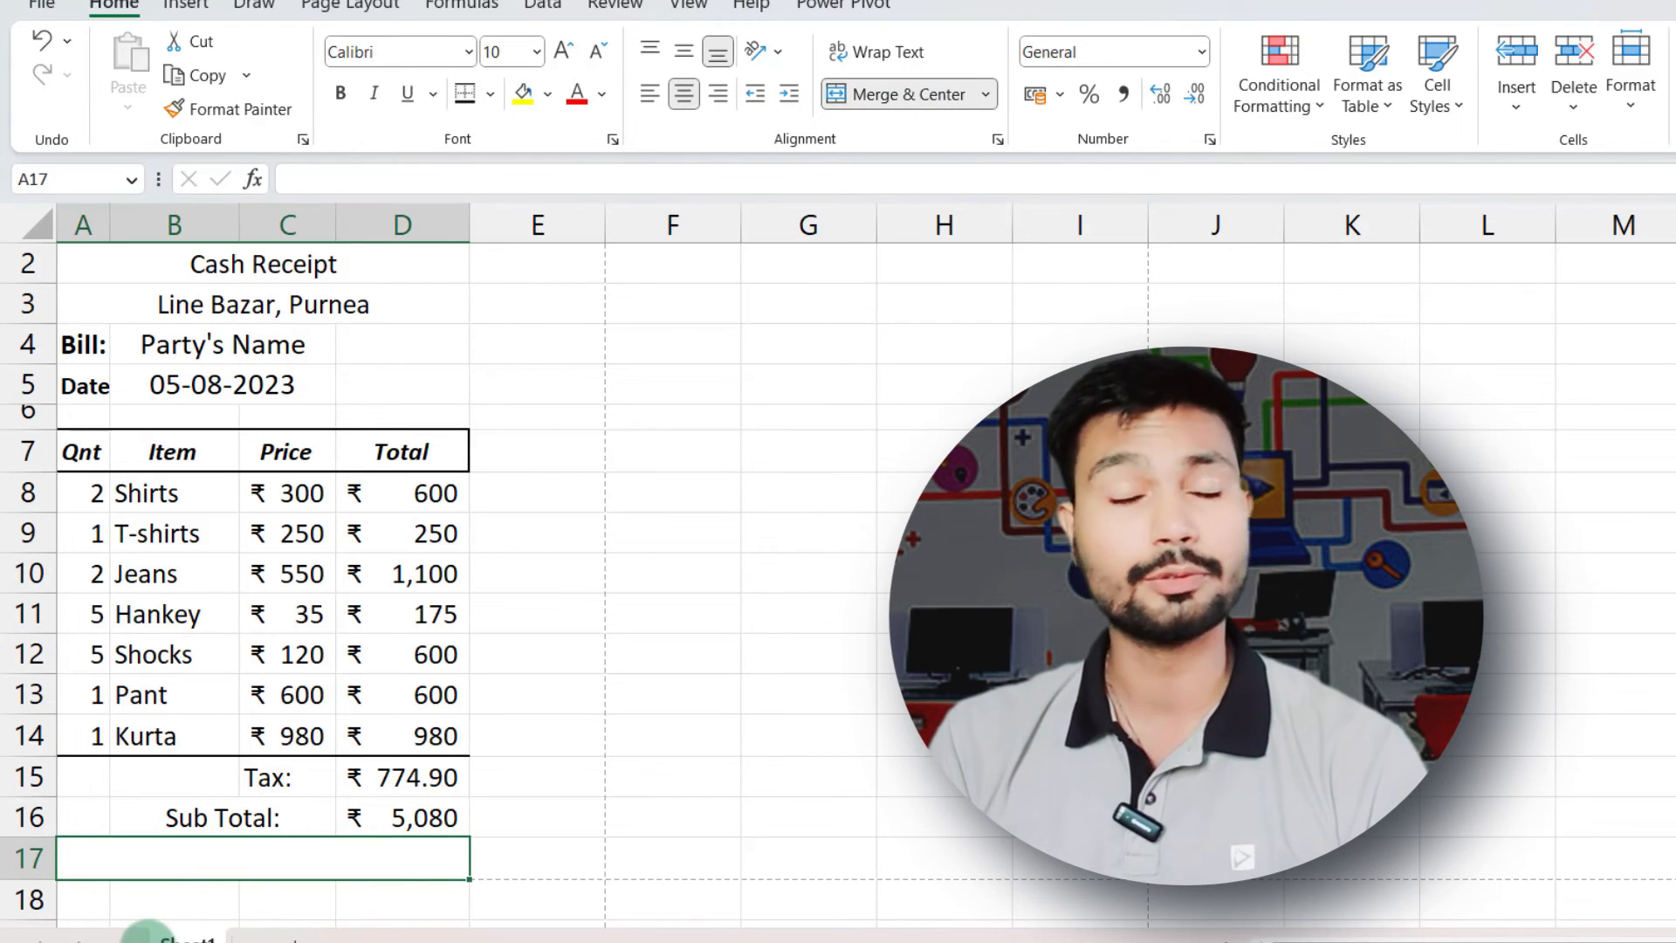
pyautogui.write('Than')
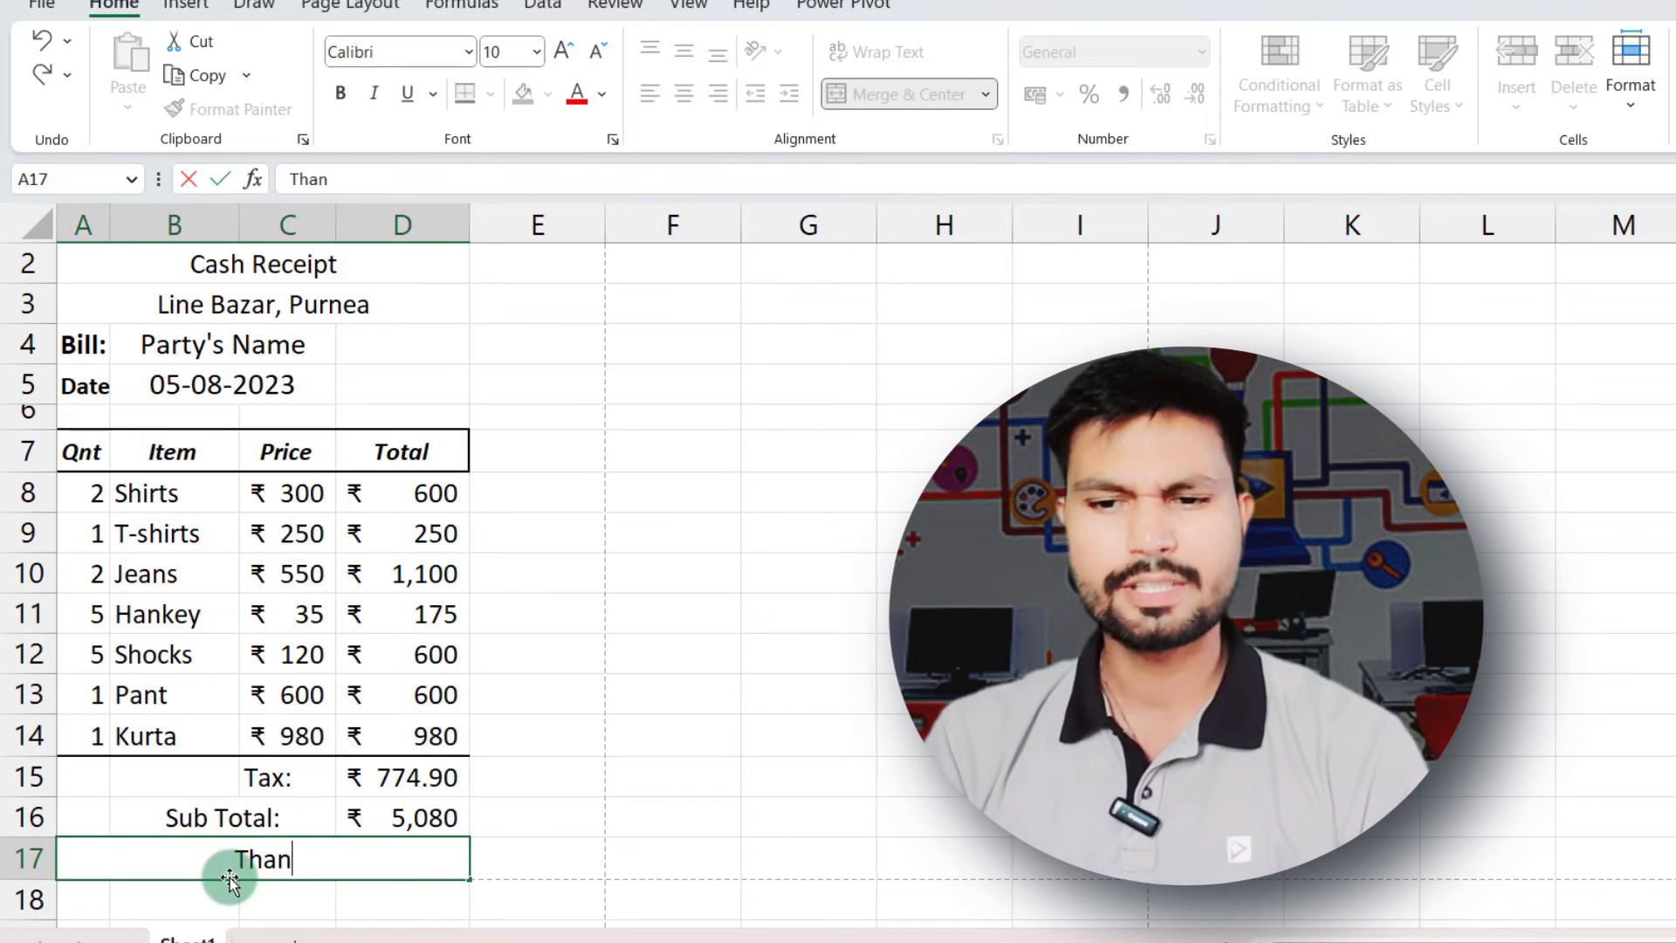
pyautogui.write('k You for v')
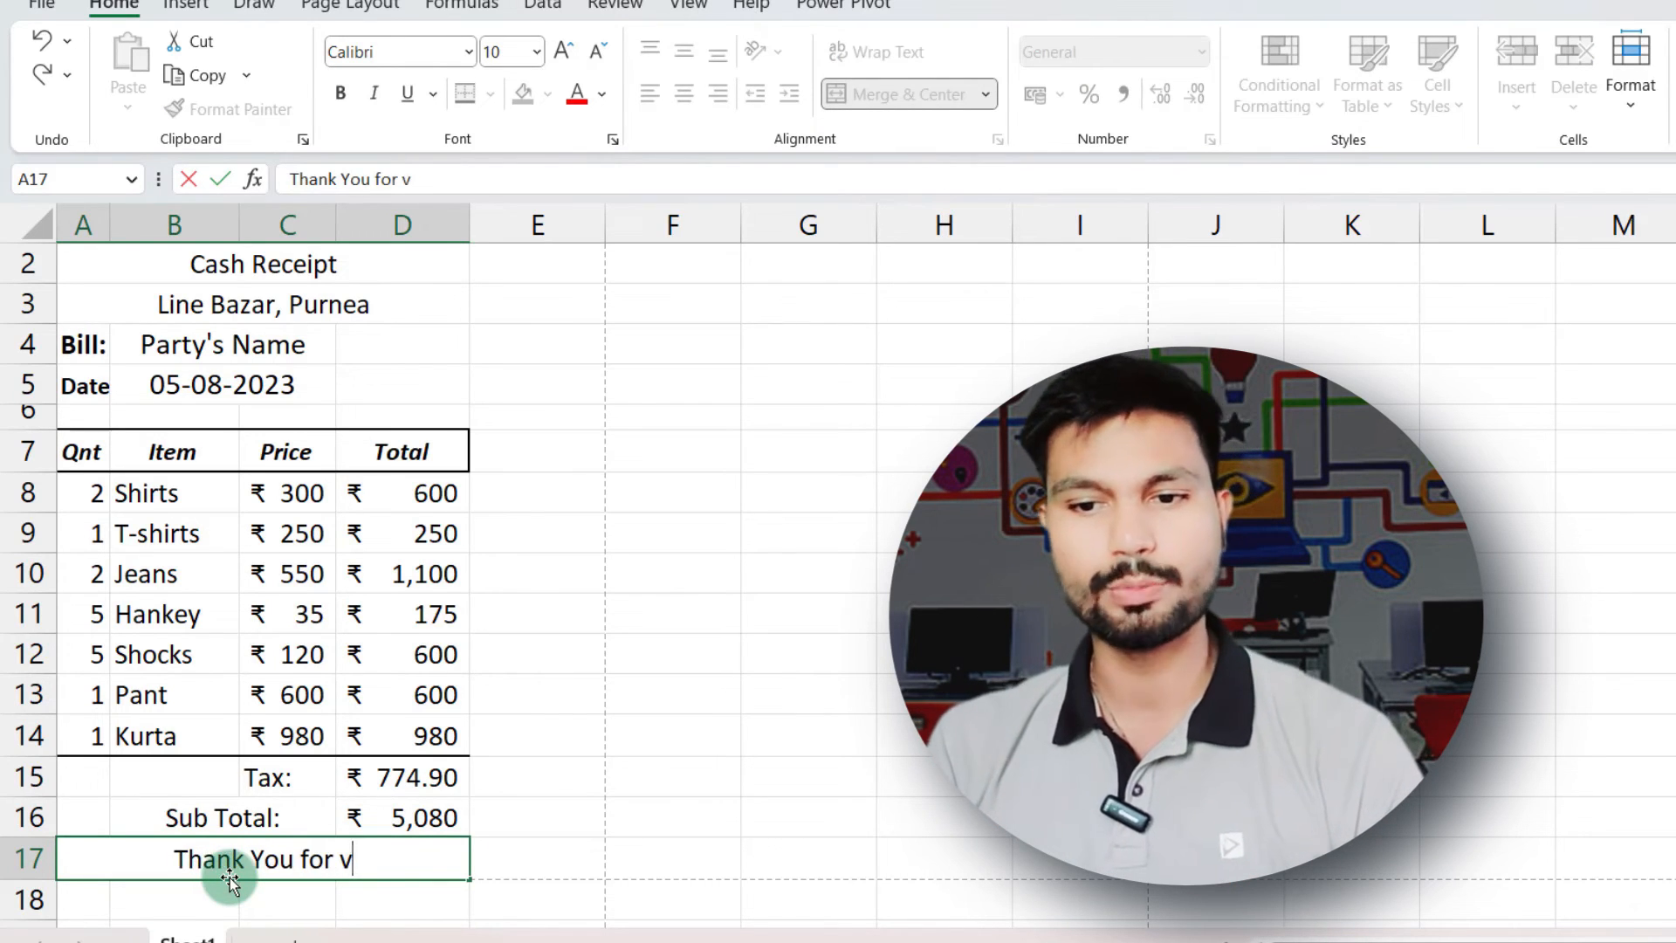
pyautogui.write('isit again')
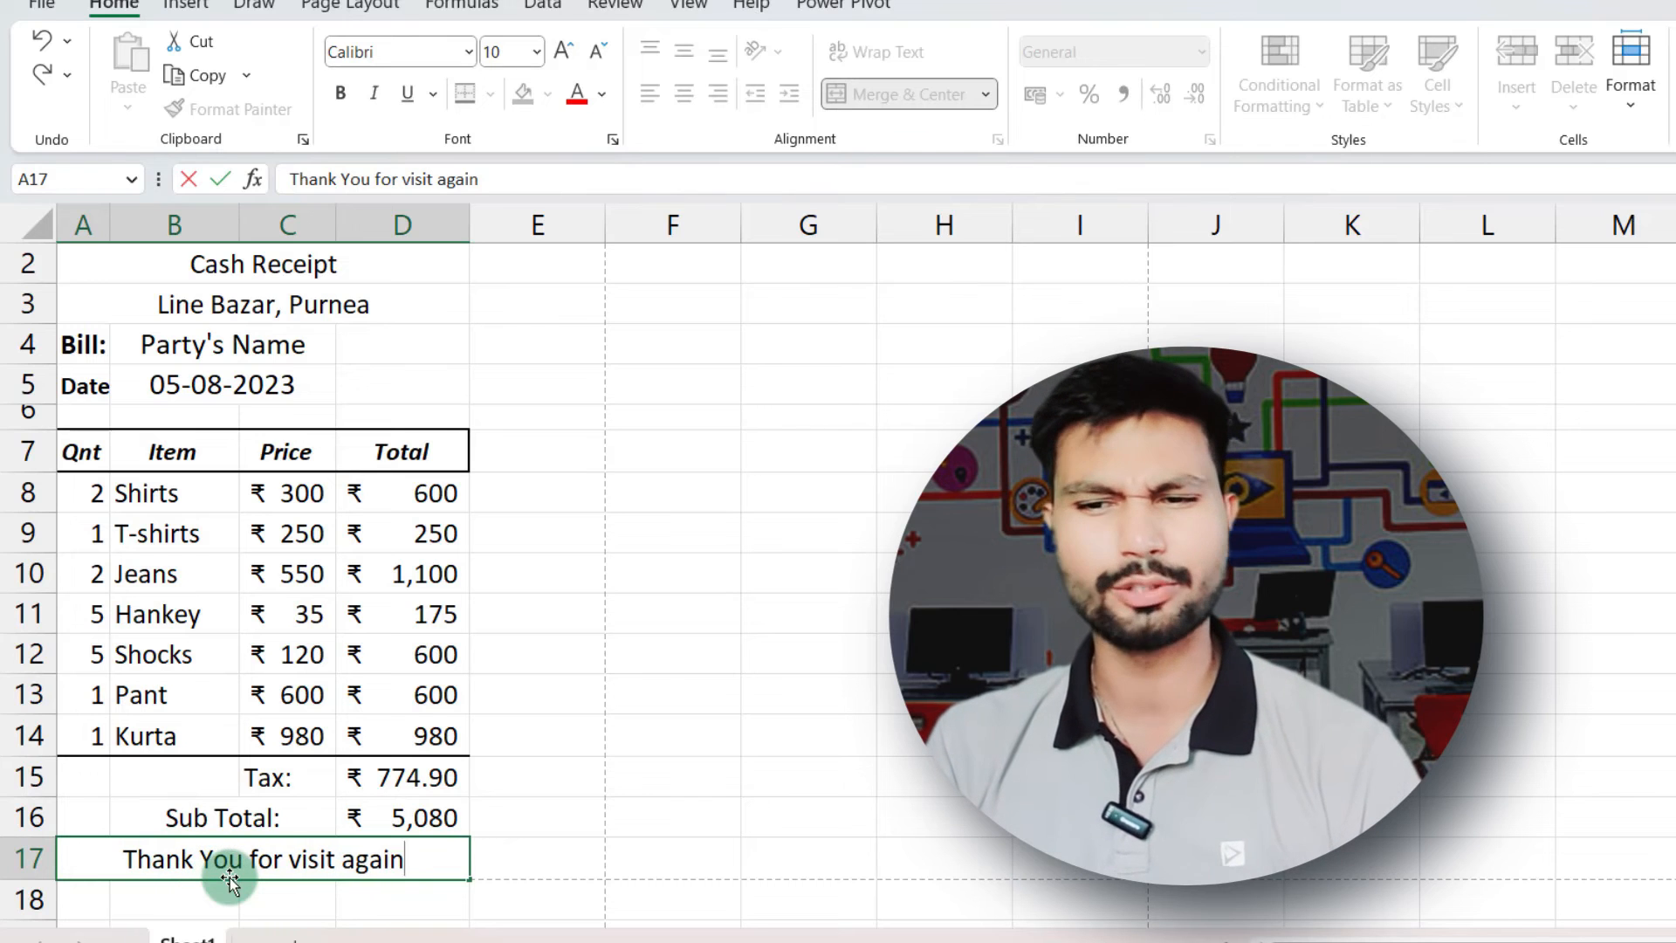
pyautogui.click(520, 688)
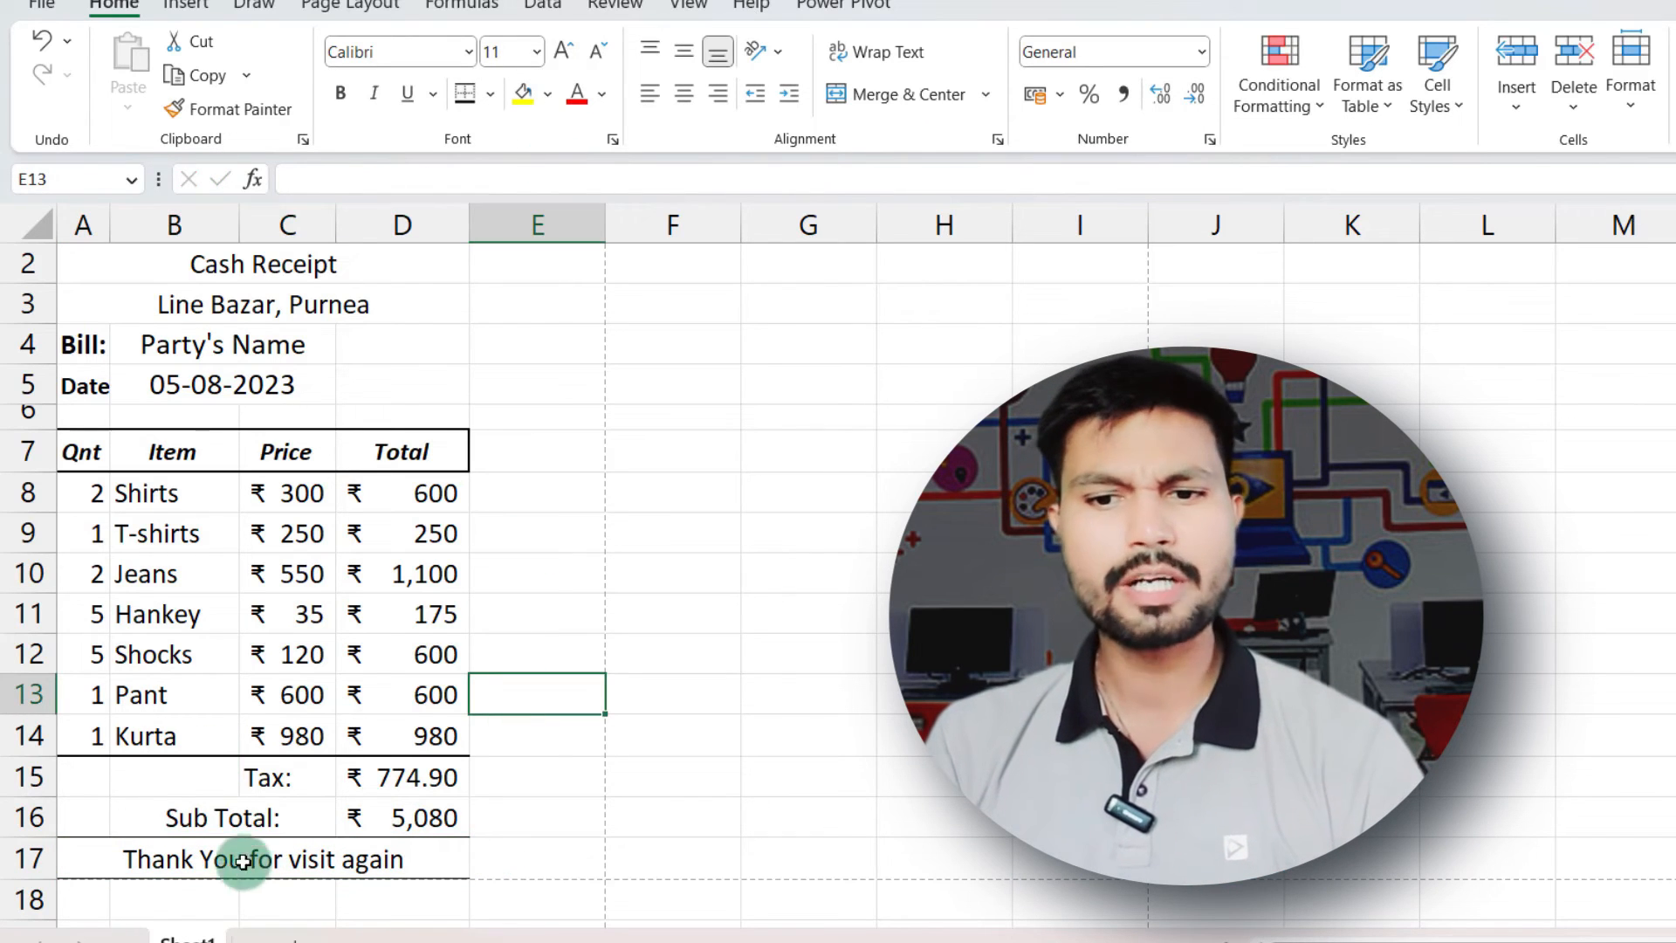
# Reduce the closing line "Thank You for visit again" in A17 to font size 9 and make it bold
pyautogui.click(224, 830)
pyautogui.click(229, 854)
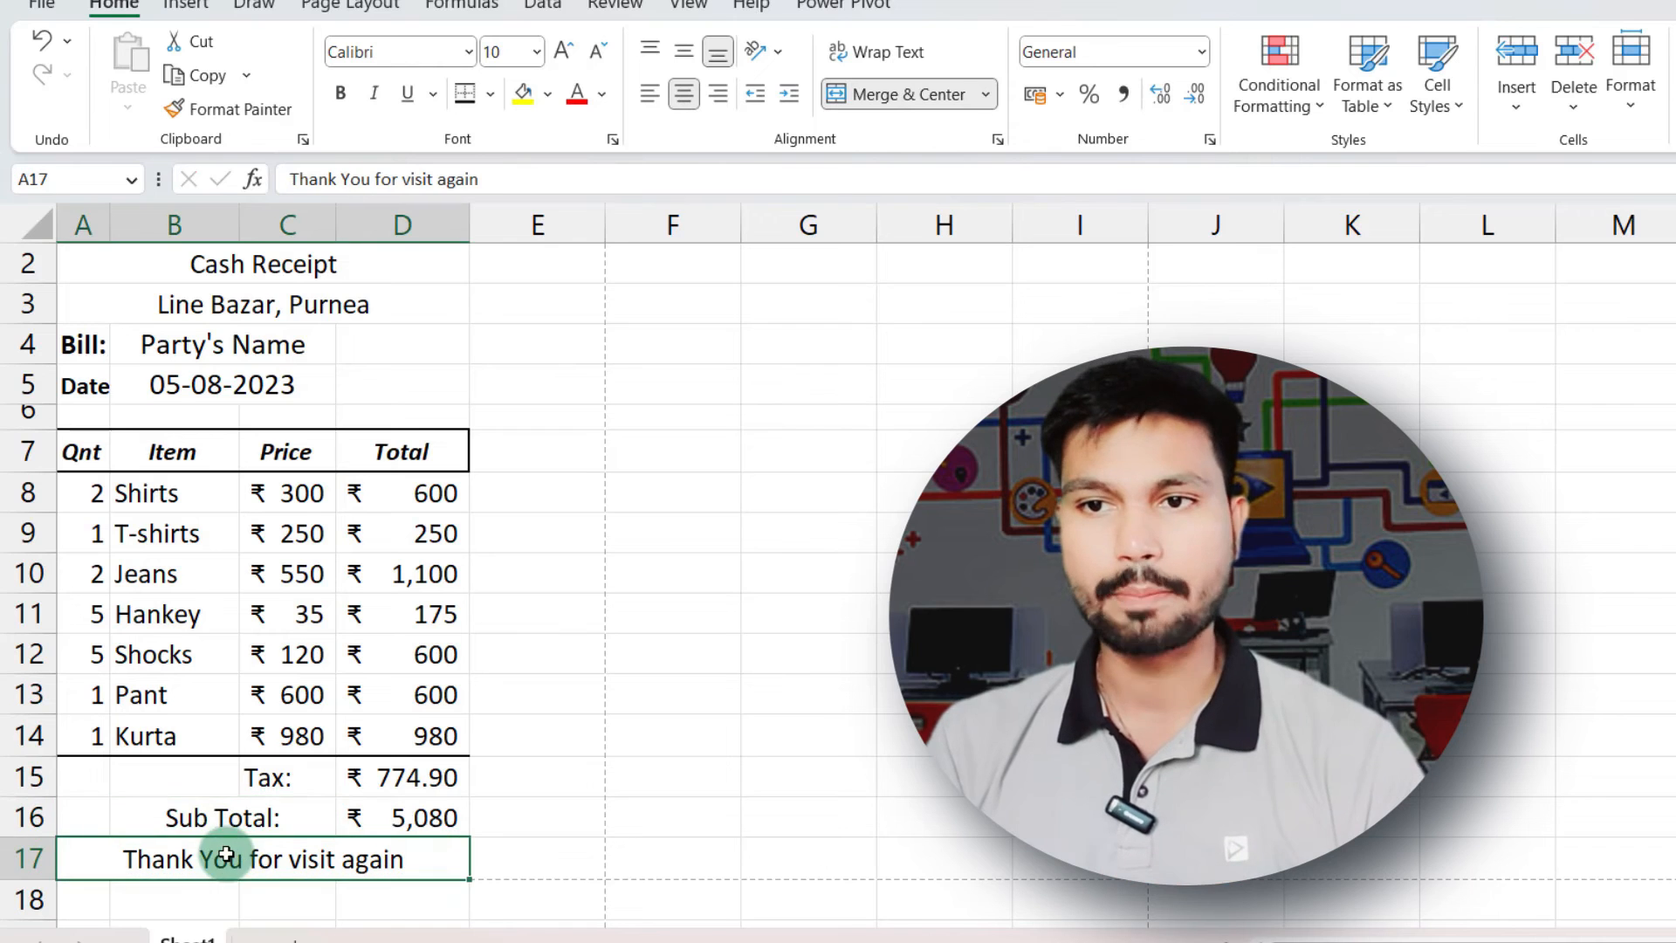
pyautogui.click(597, 49)
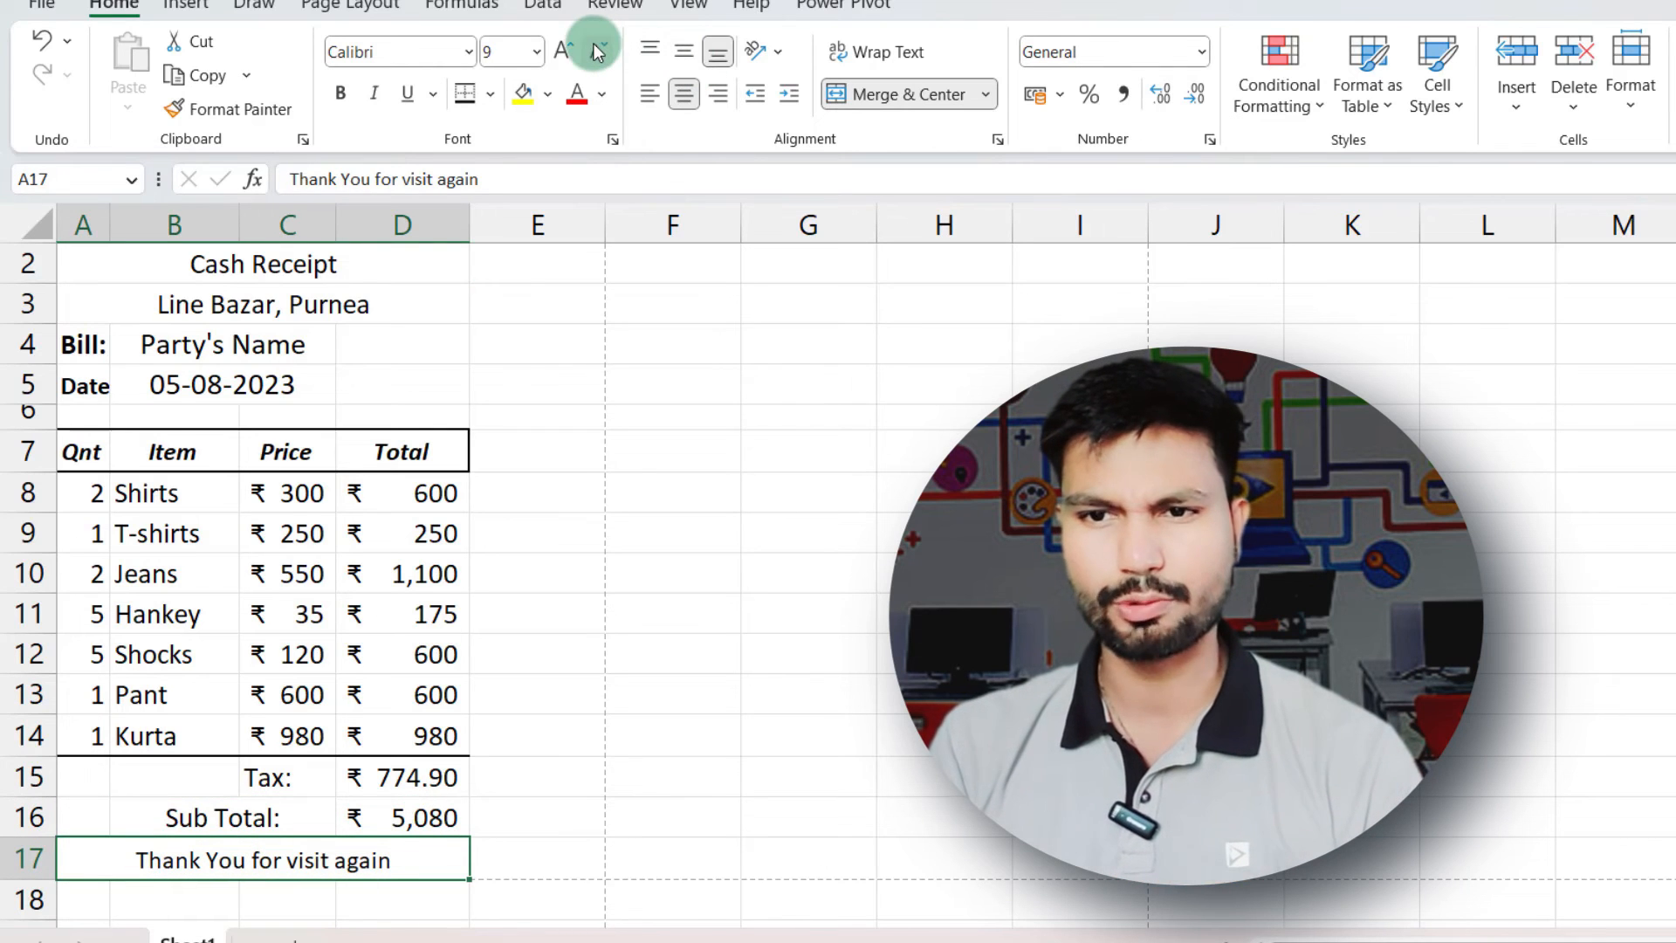
pyautogui.click(341, 93)
pyautogui.click(515, 733)
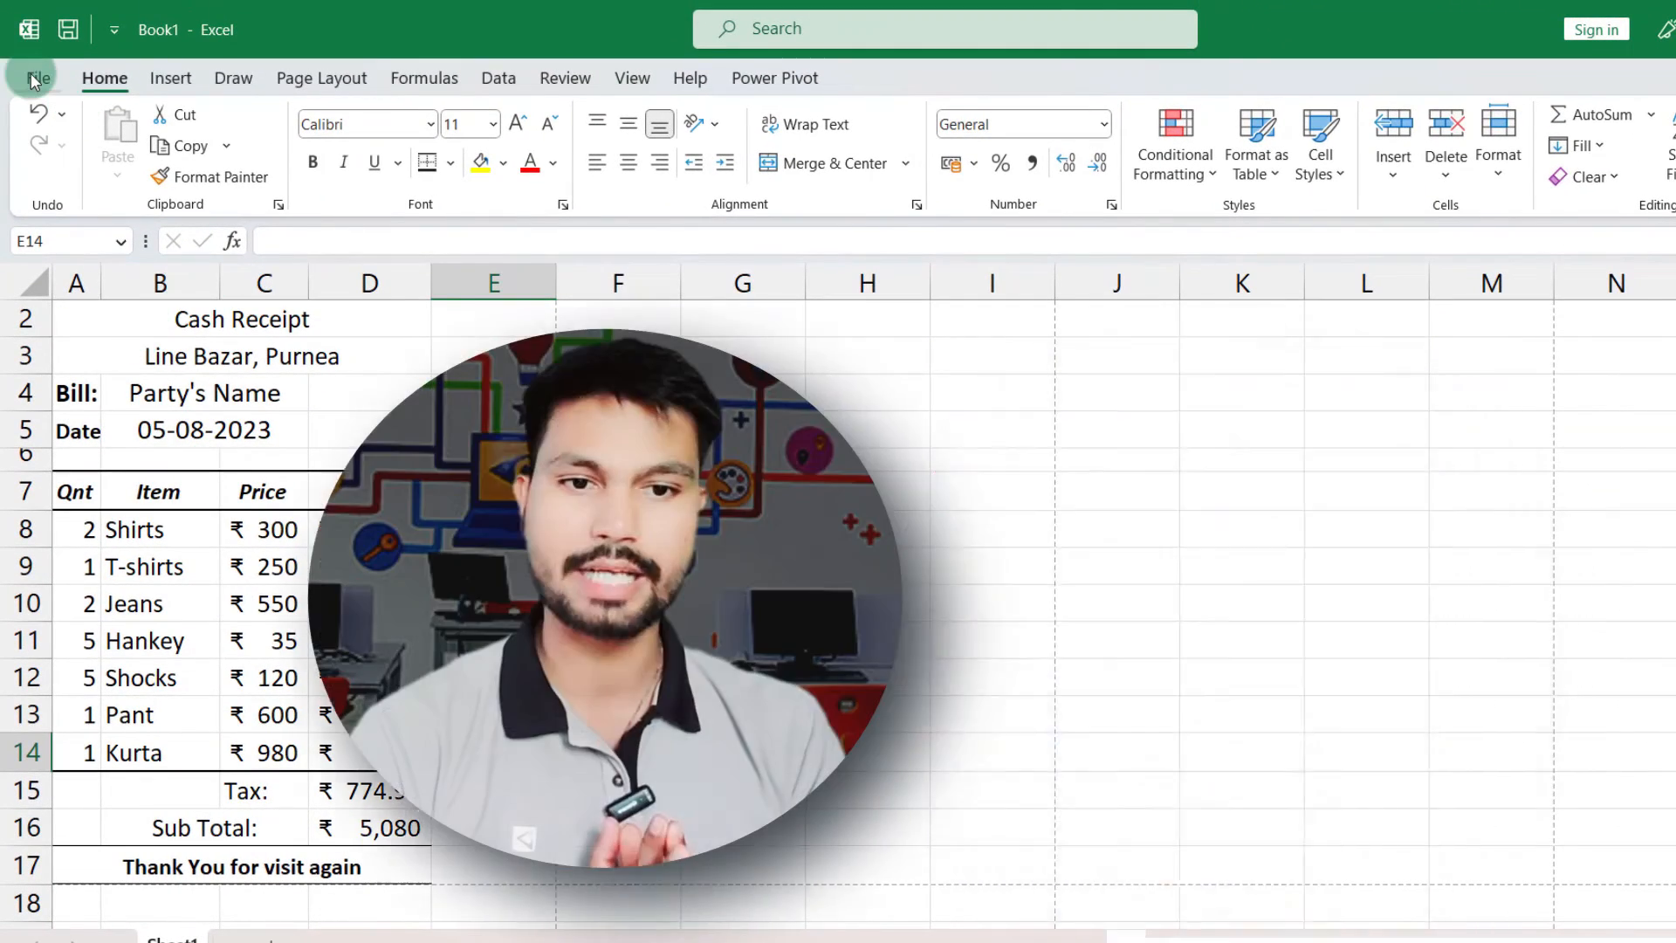
# Check the finished cash receipt in the print preview, and return to the worksheet
pyautogui.click(34, 74)
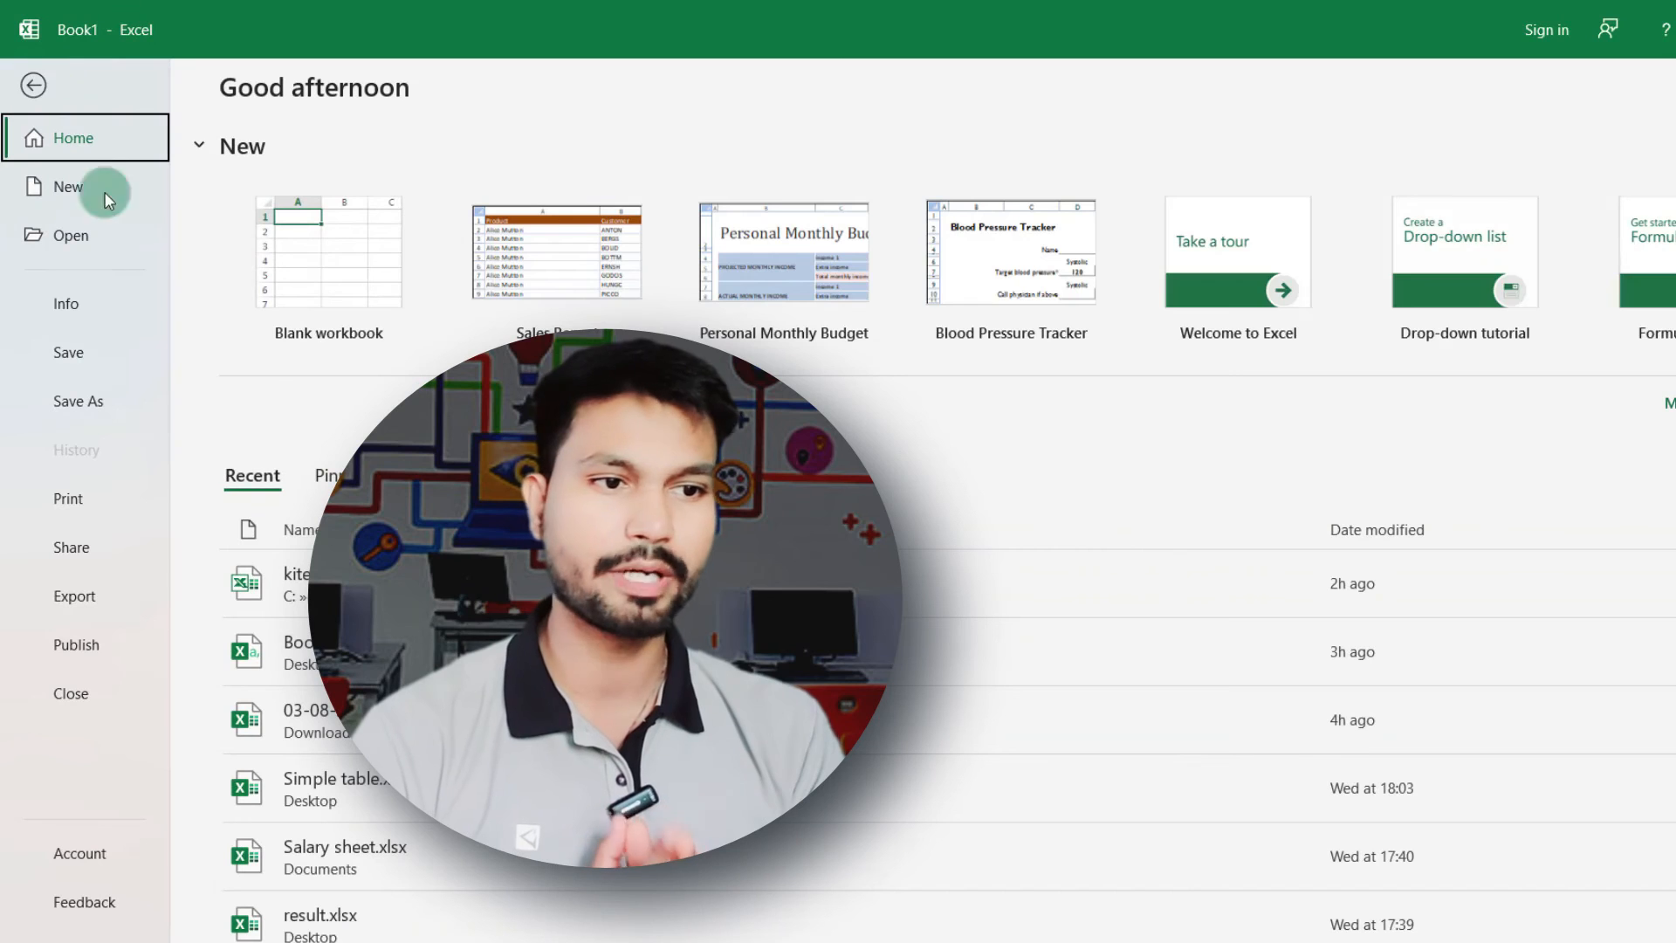
pyautogui.click(77, 501)
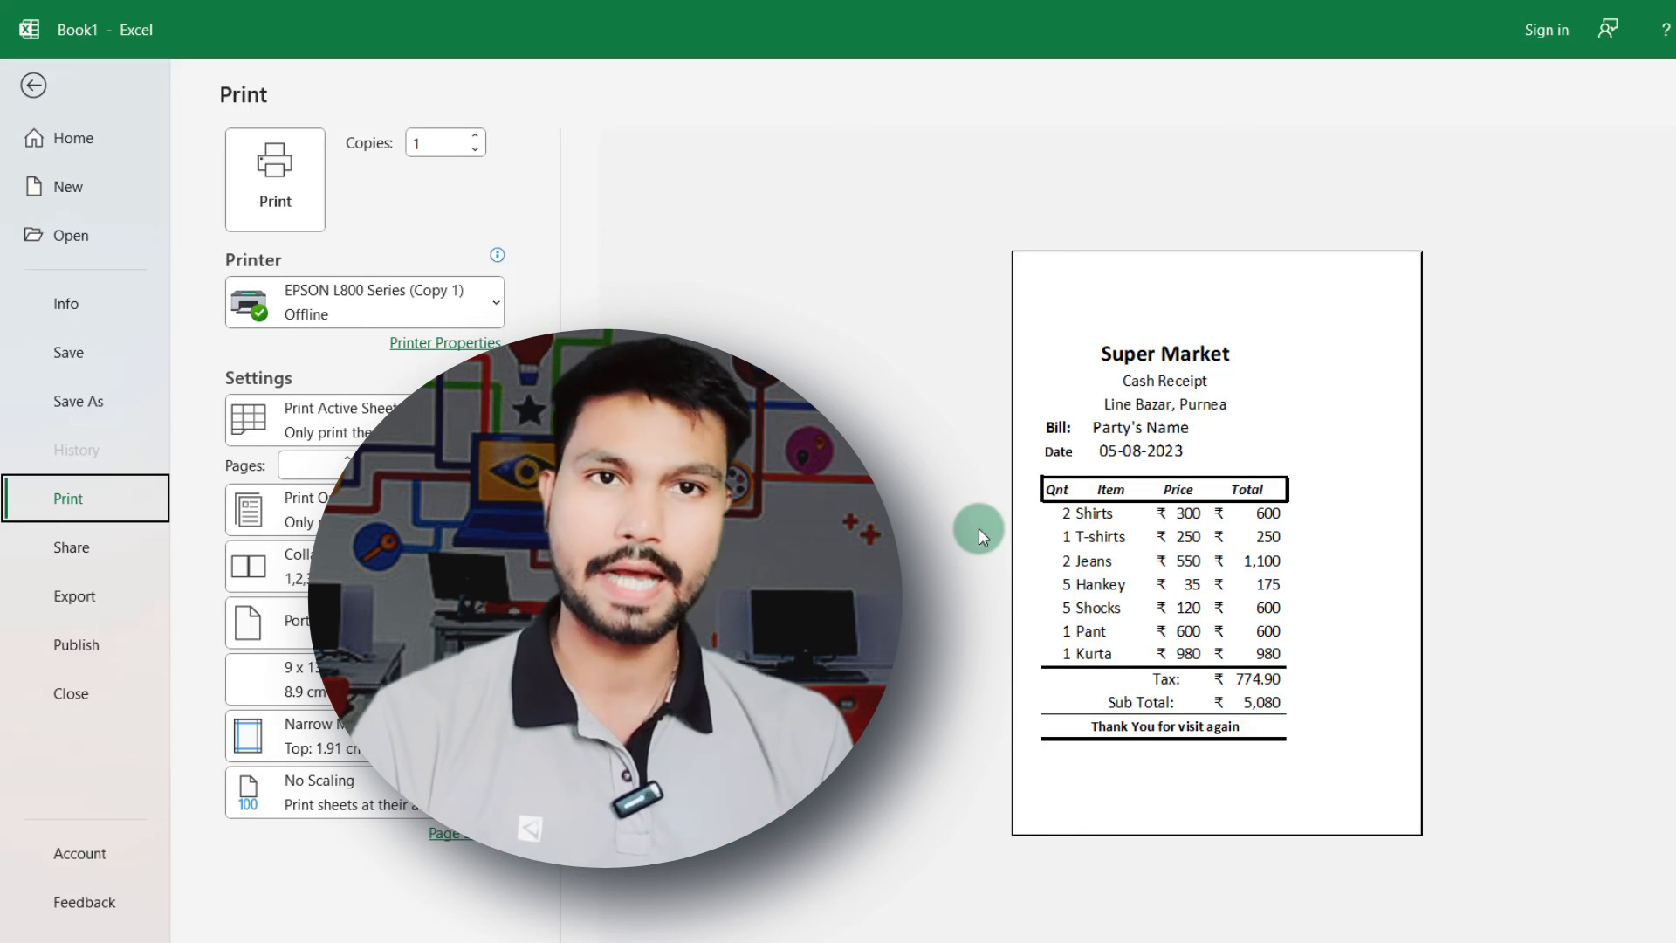
pyautogui.press('Escape')
# Change the T-shirts row to a quantity of 2 in A9 and a price of 248 in C9
pyautogui.click(76, 567)
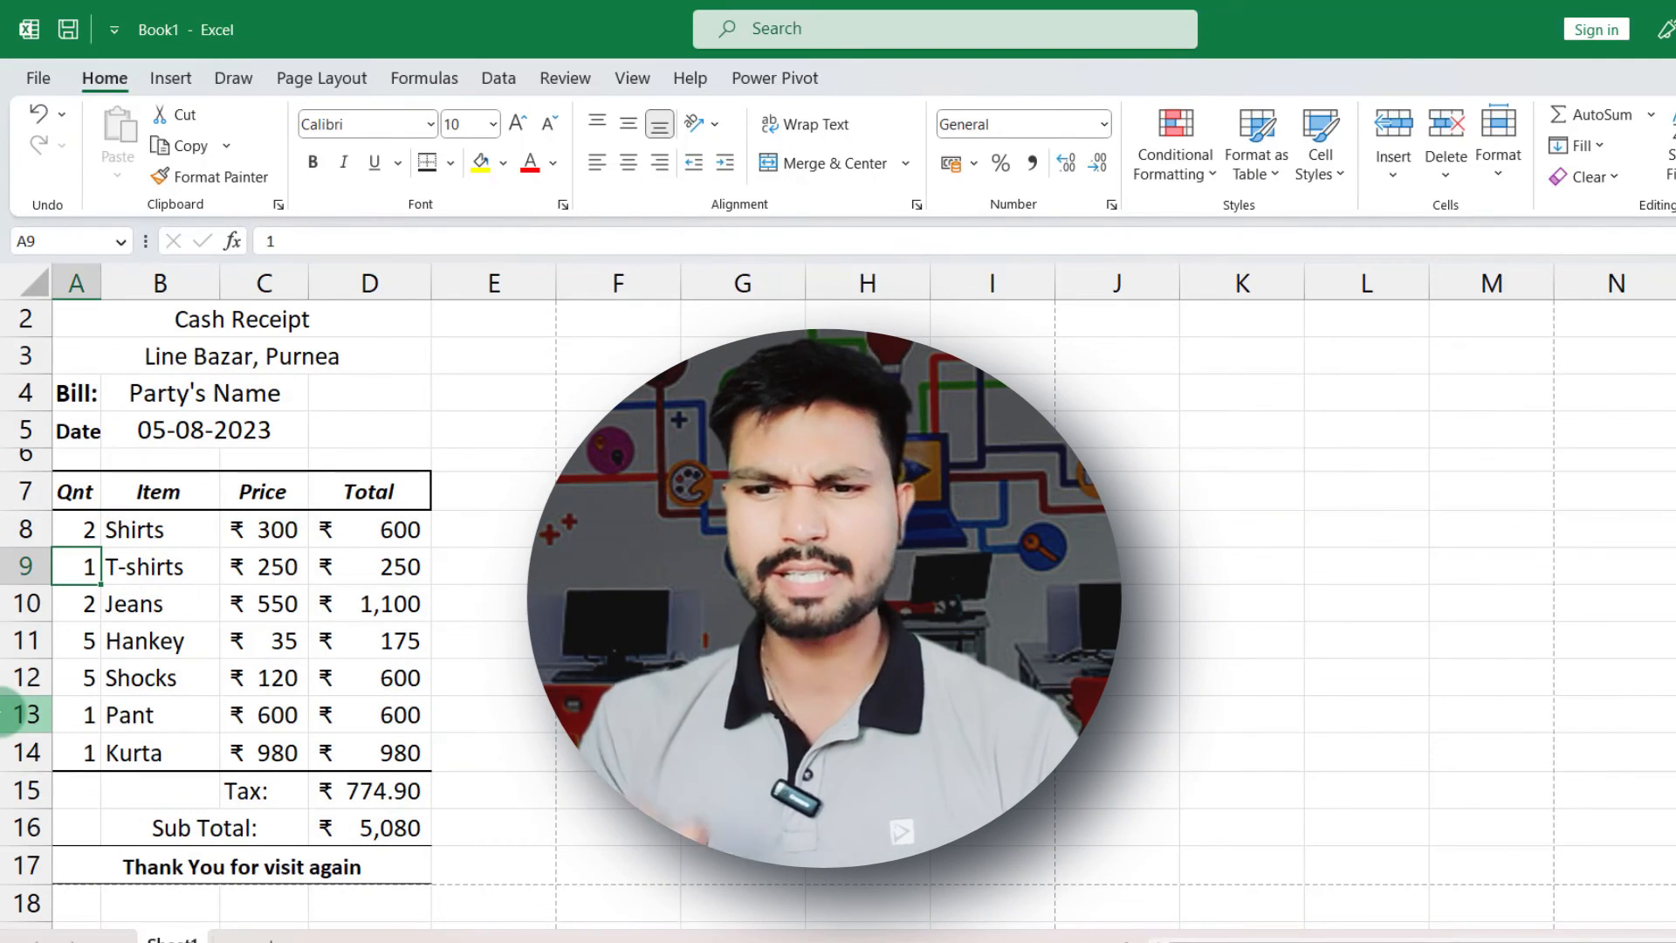
pyautogui.write('2')
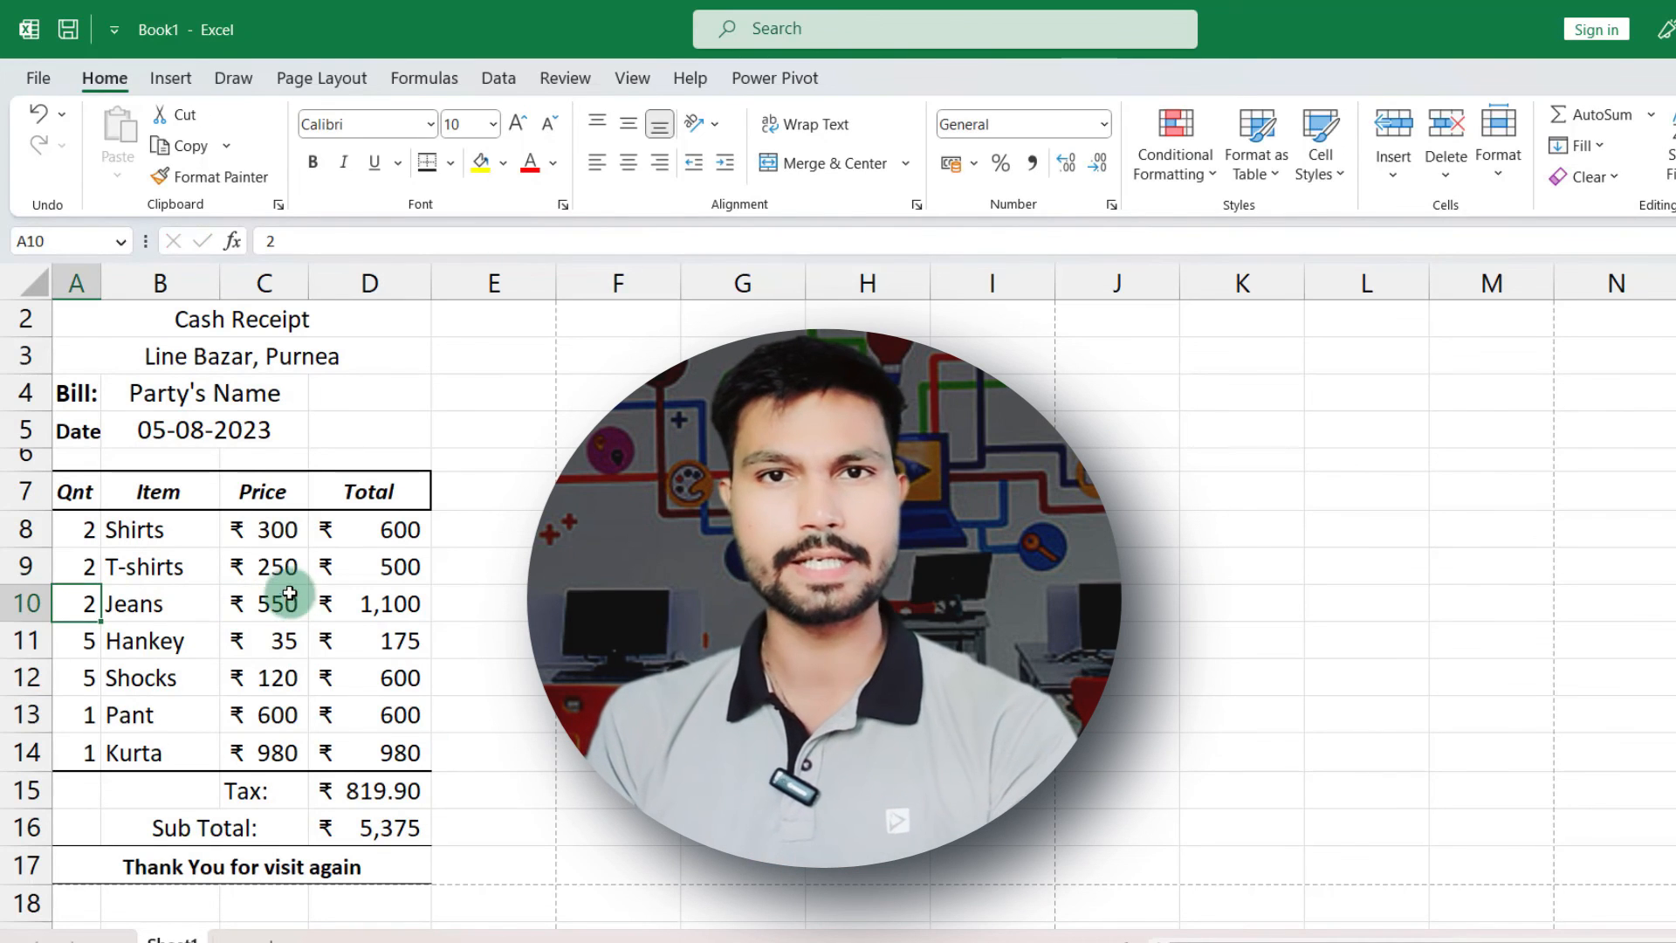
pyautogui.click(278, 569)
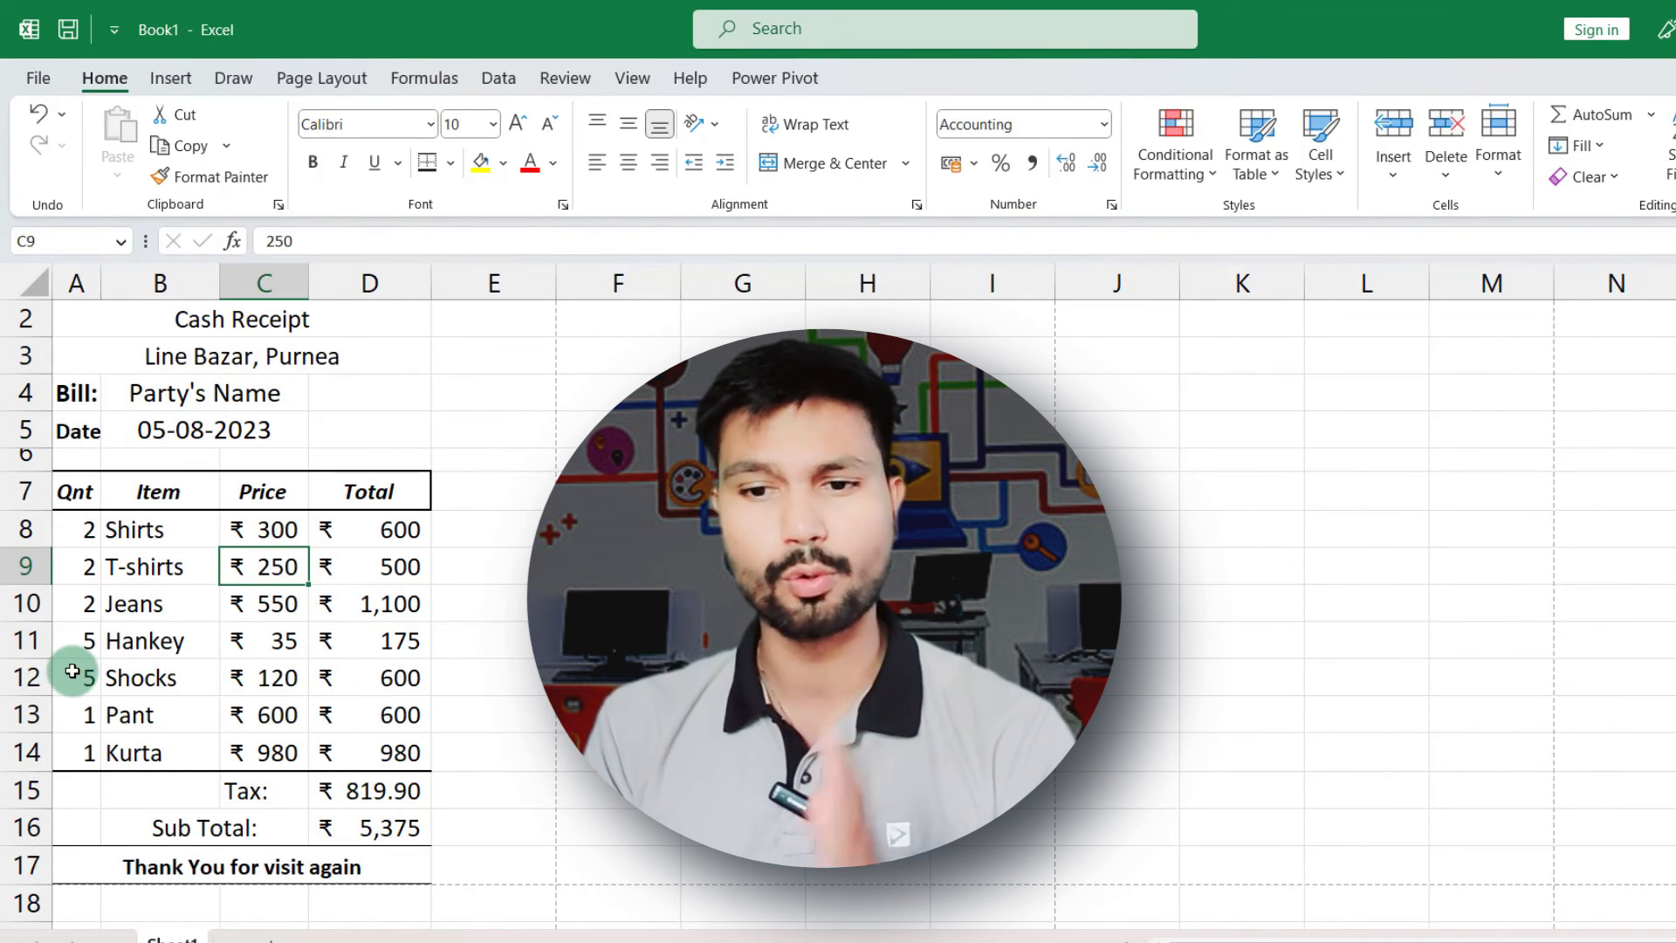
pyautogui.write('2')
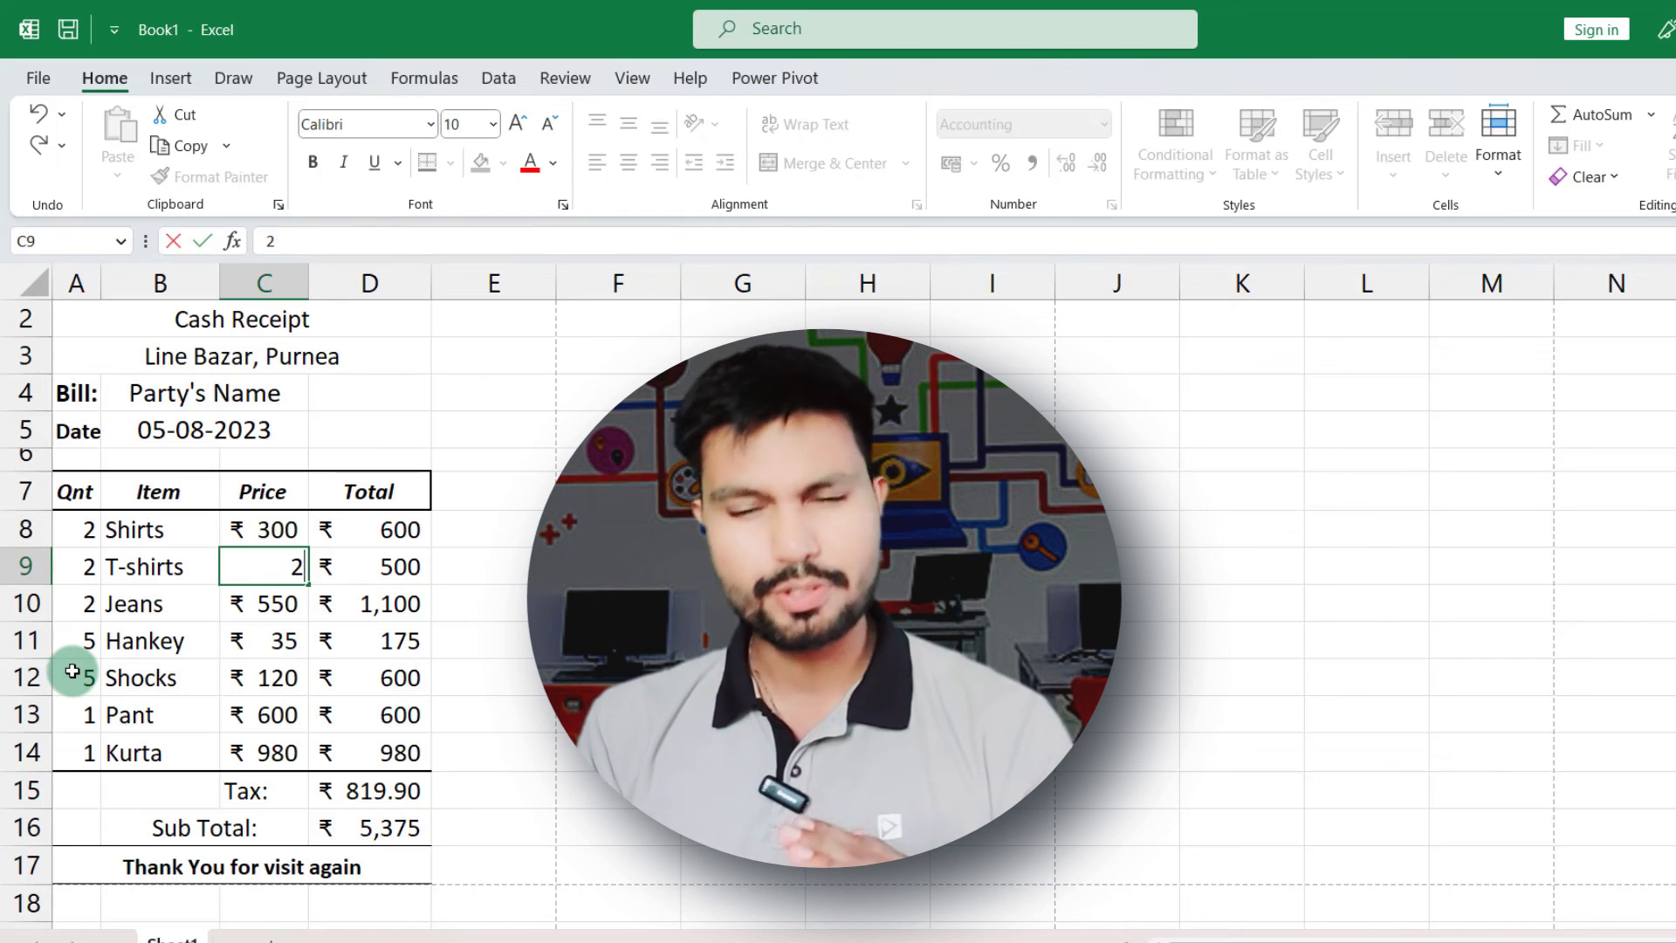
pyautogui.press('Tab')
# Set the Kurta price in C14 to 550
pyautogui.press('Down')
pyautogui.press('Down')
pyautogui.press('Down')
pyautogui.press('Down')
pyautogui.press('Down')
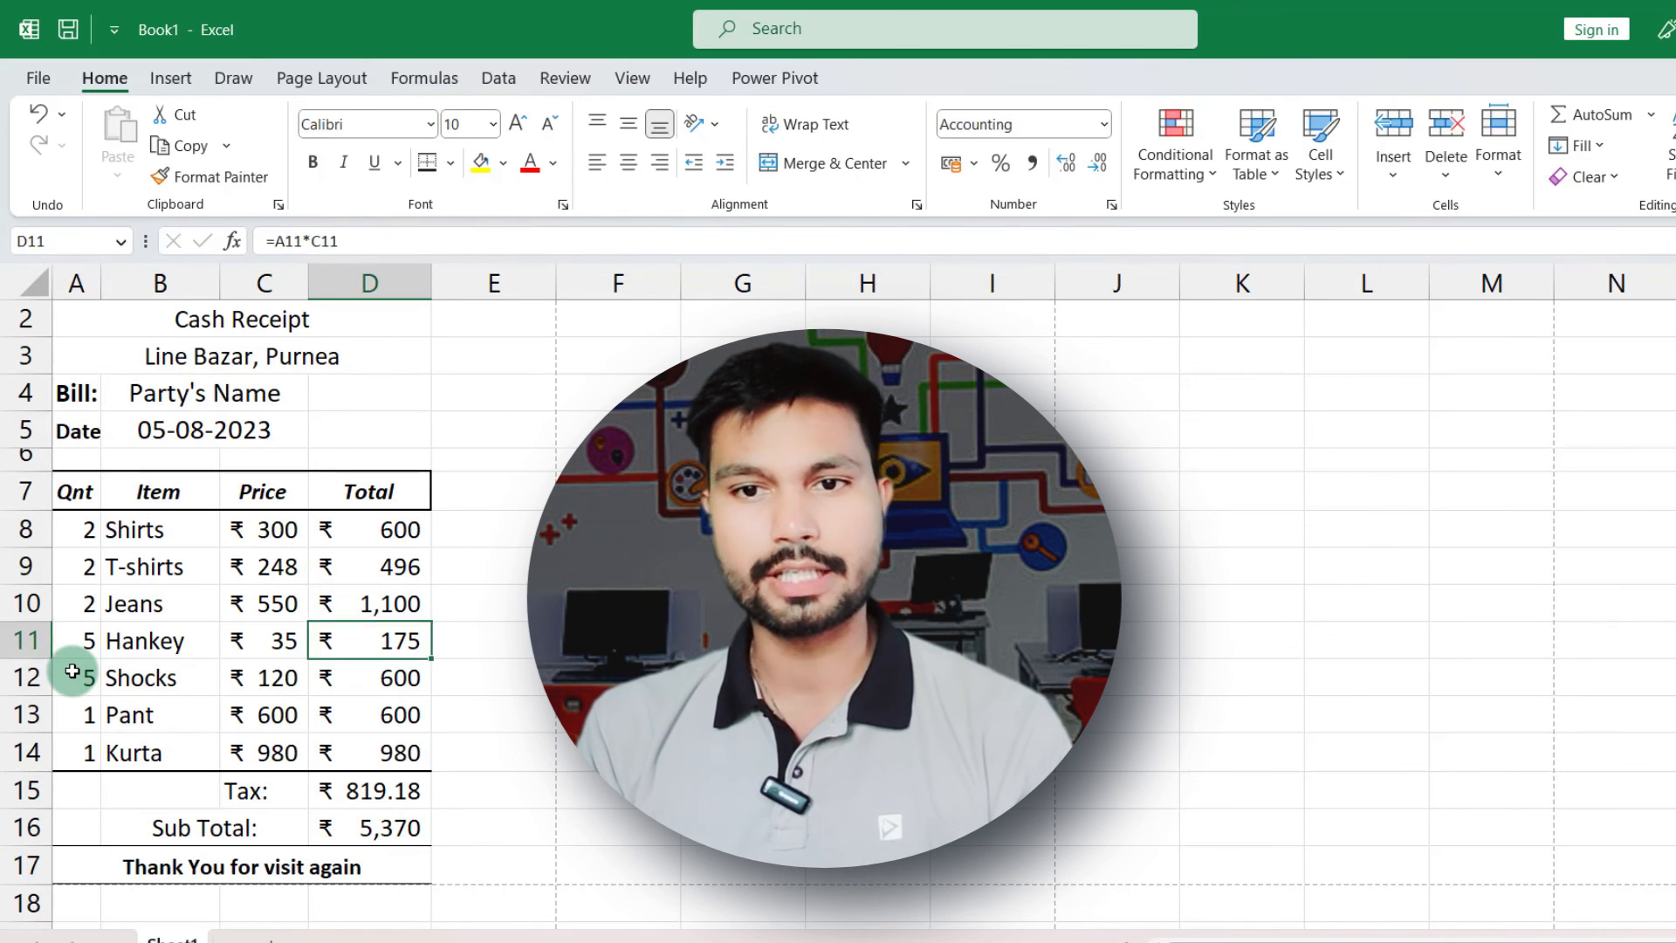
pyautogui.press('Left')
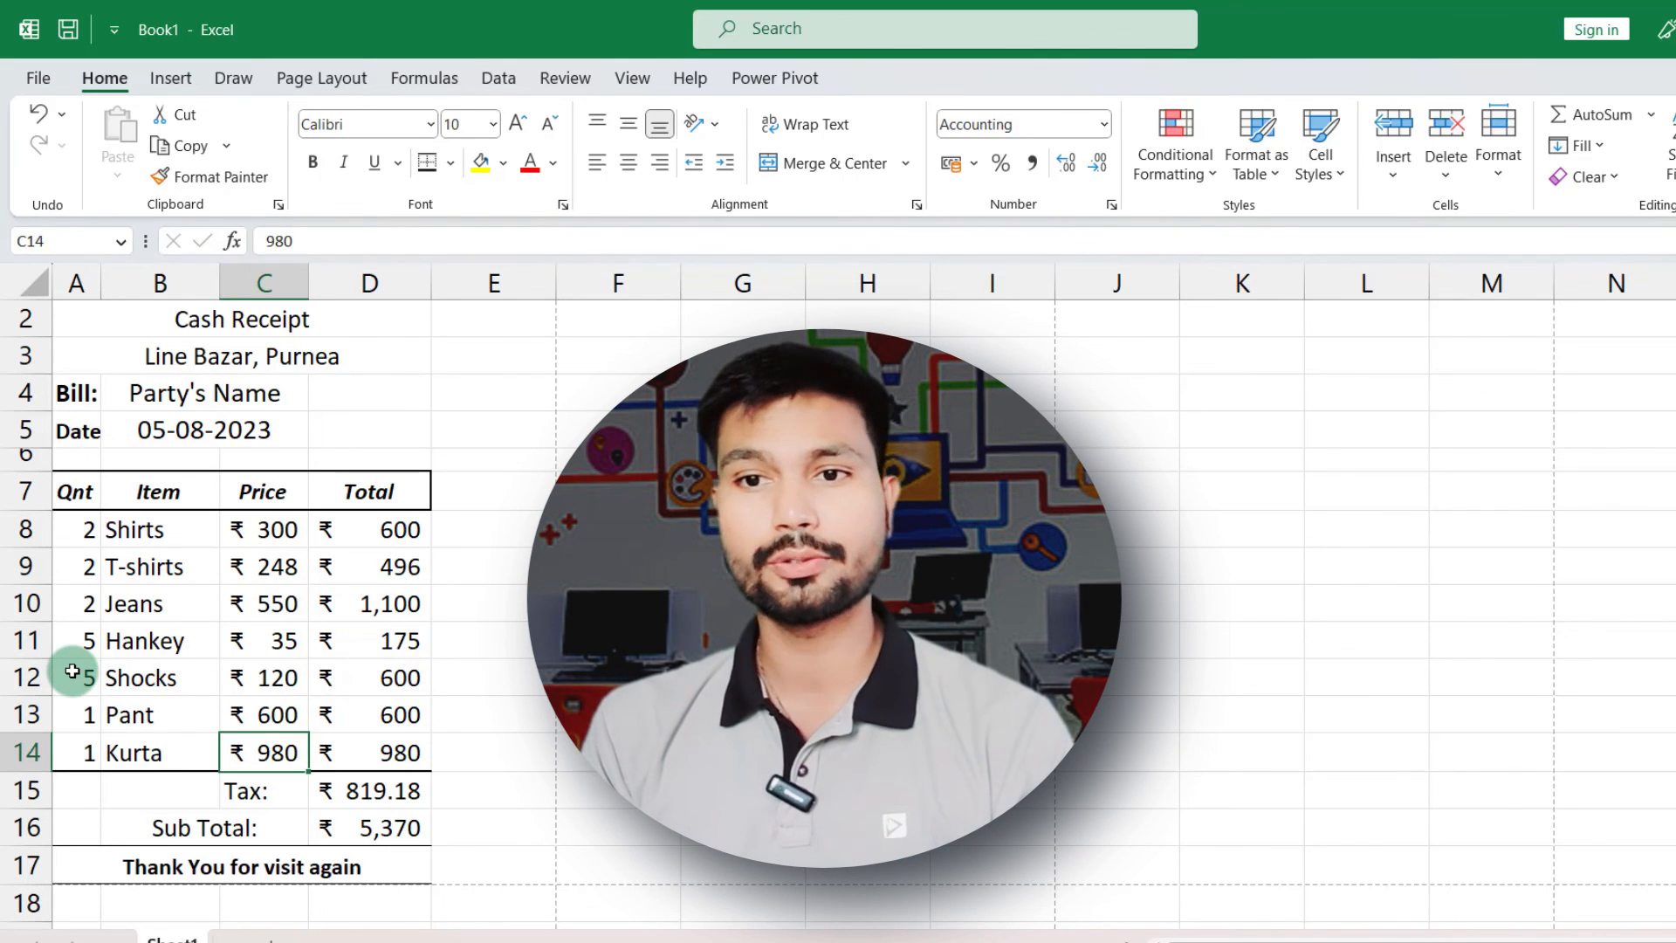
pyautogui.write('550')
pyautogui.press('Left')
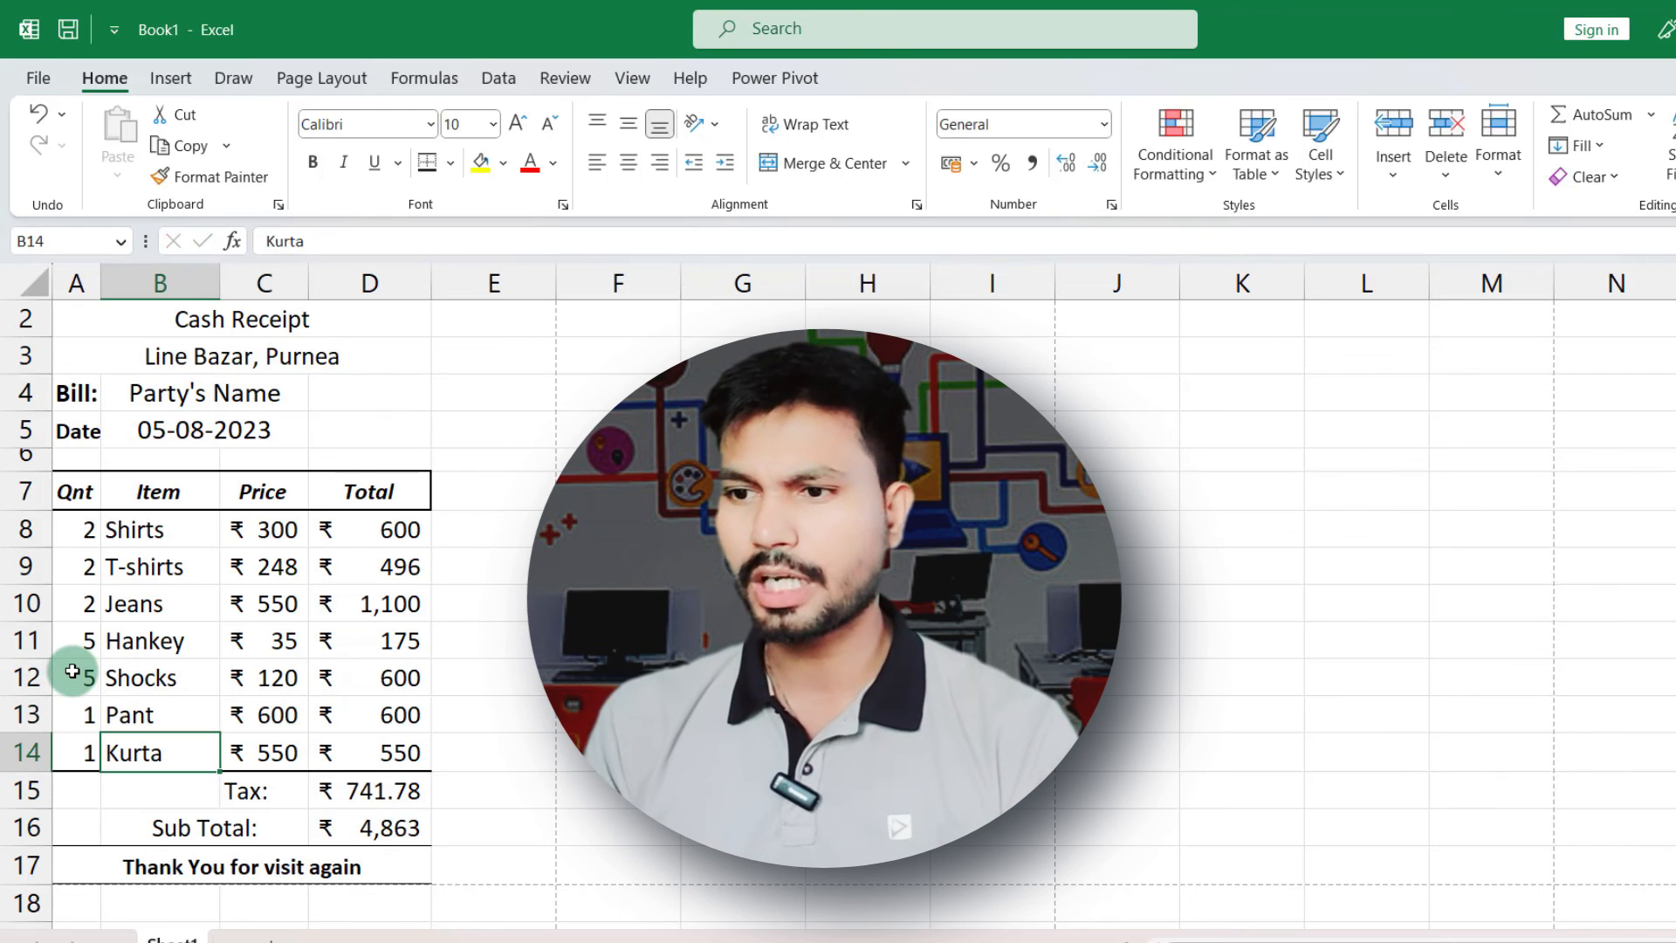
# Set the Shocks quantity in A12 to 2
pyautogui.press('Left')
pyautogui.click(72, 670)
pyautogui.write('2')
pyautogui.press('Return')
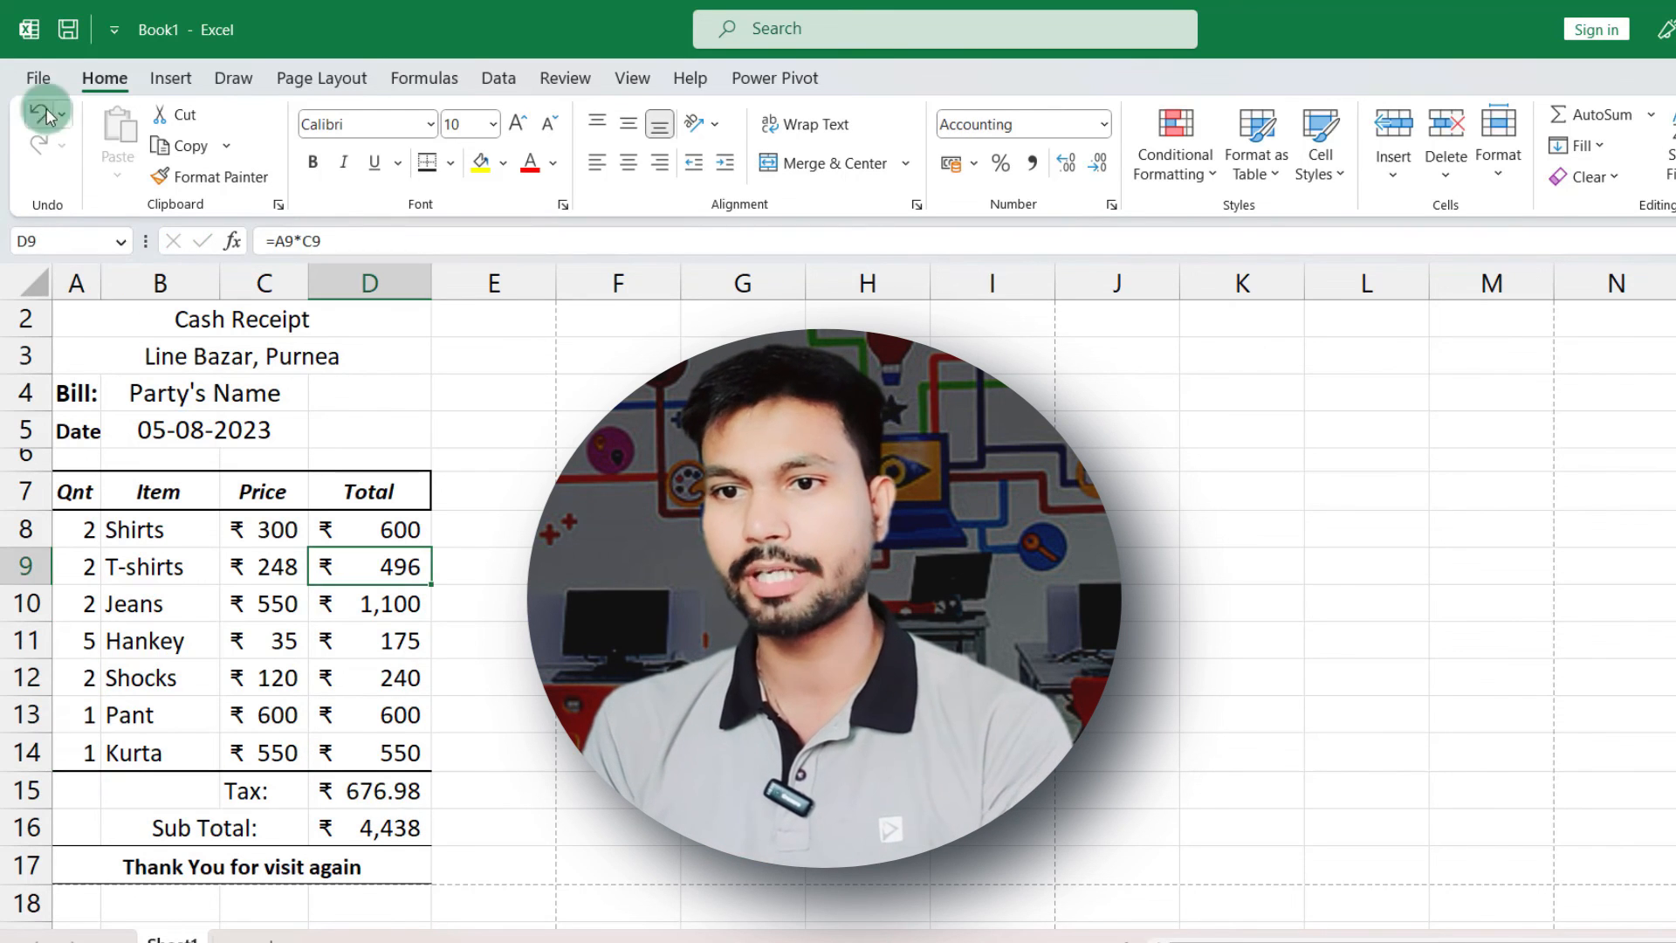
# Preview the updated receipt for printing and look at the printer selection
pyautogui.click(39, 79)
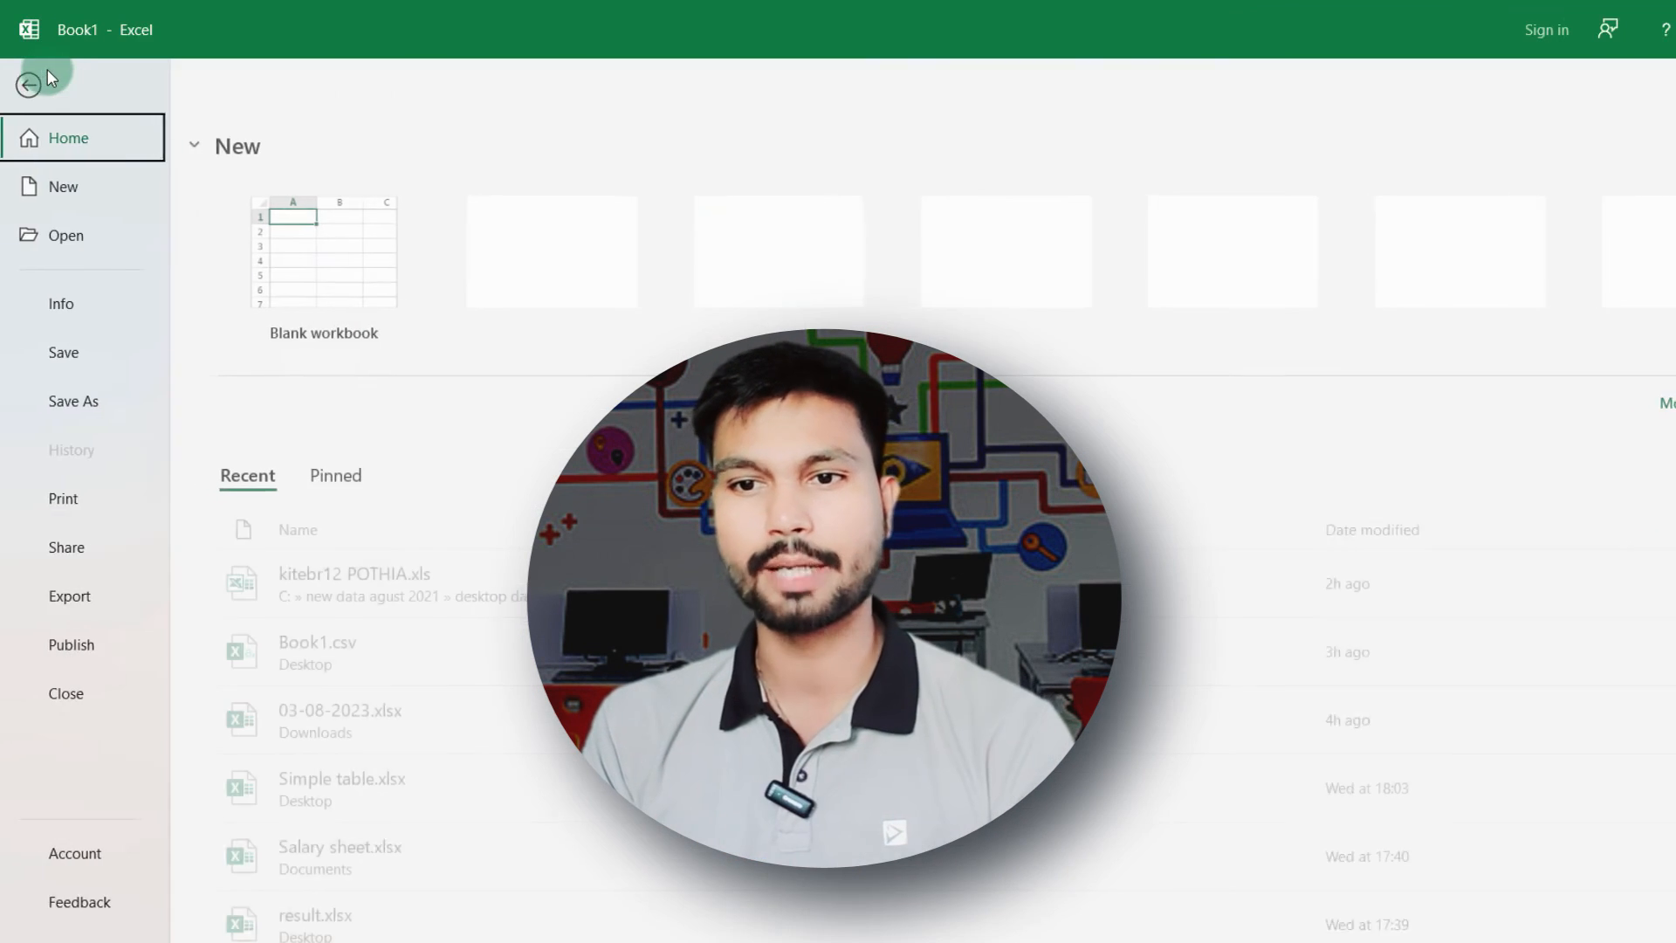
pyautogui.click(71, 511)
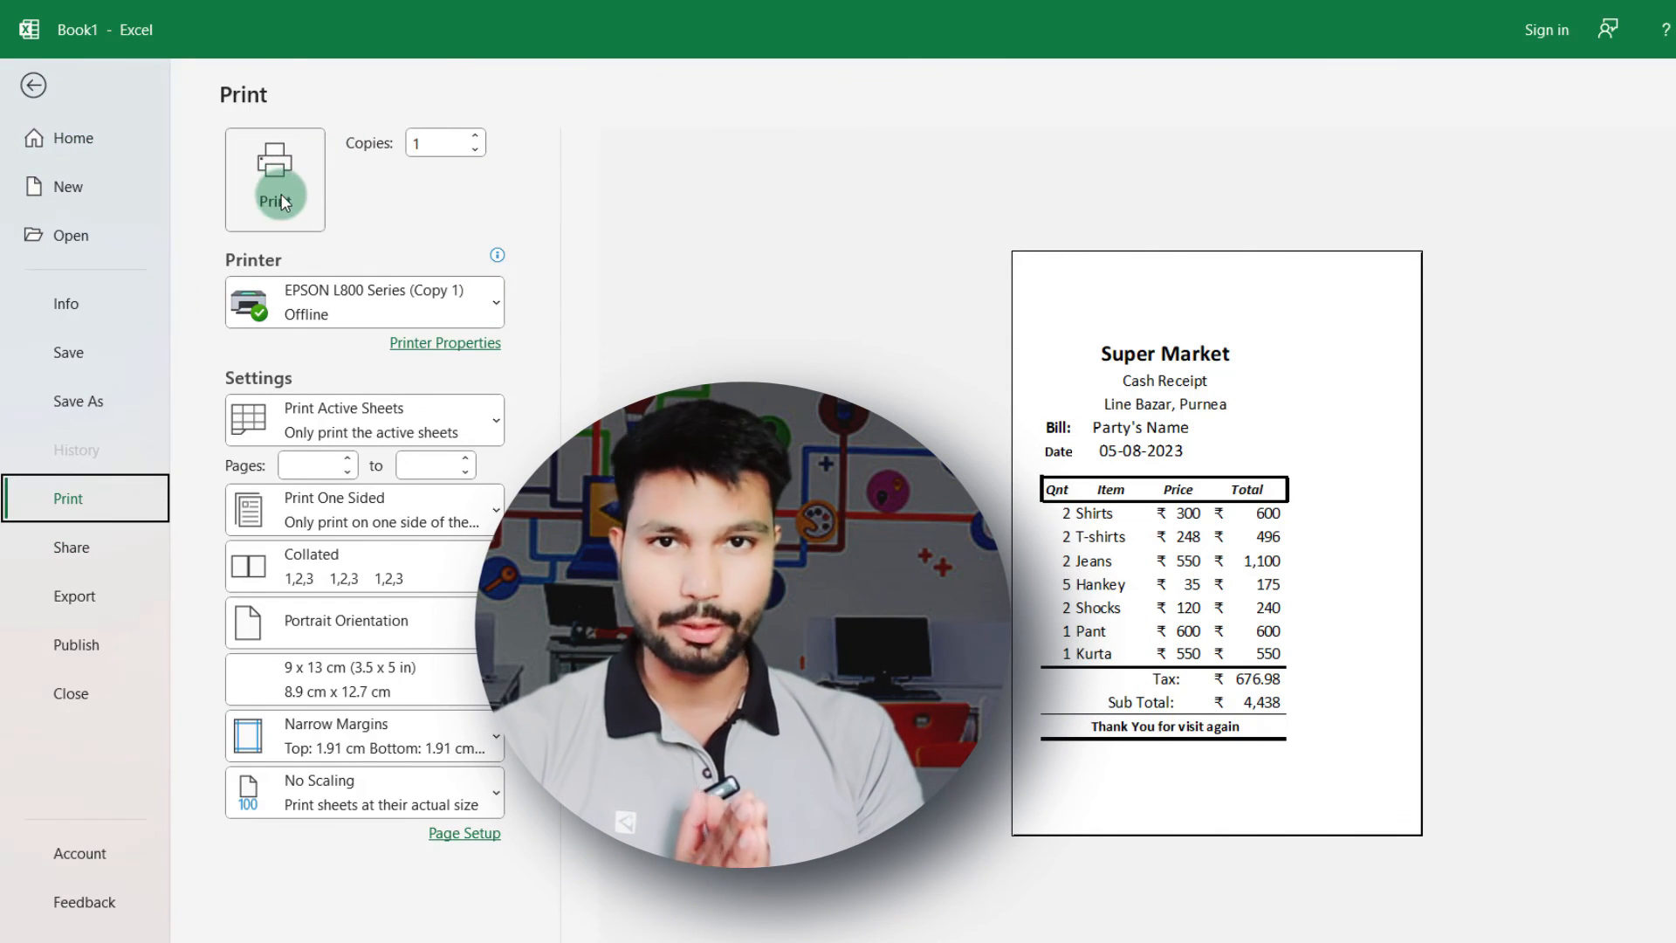
pyautogui.click(485, 302)
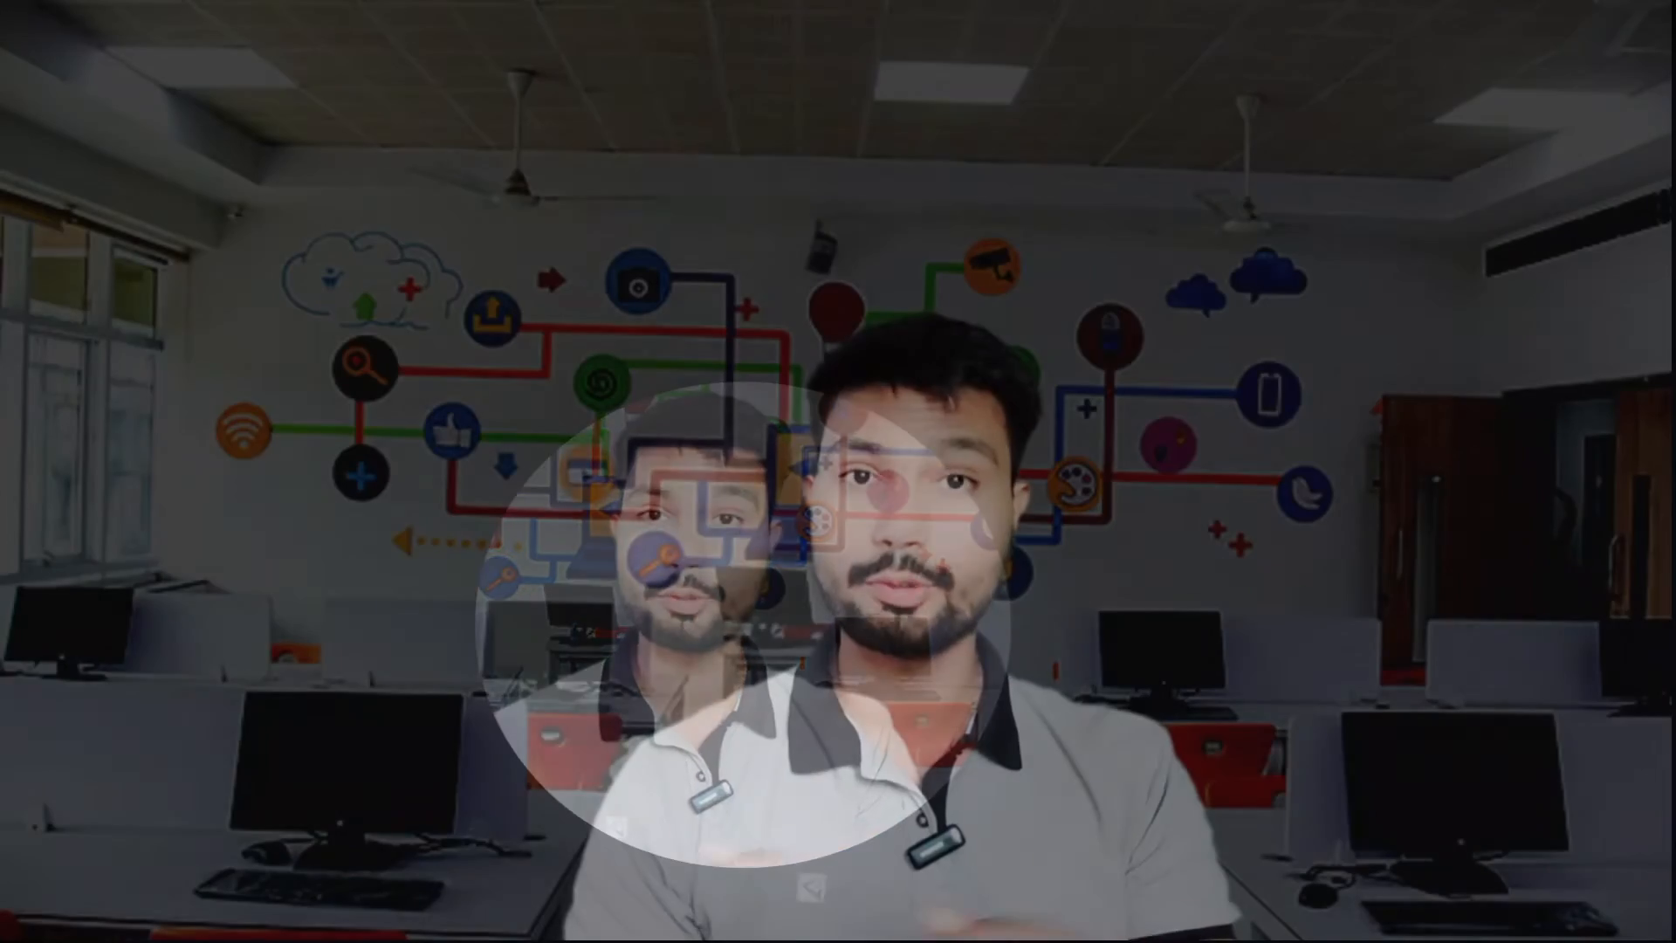